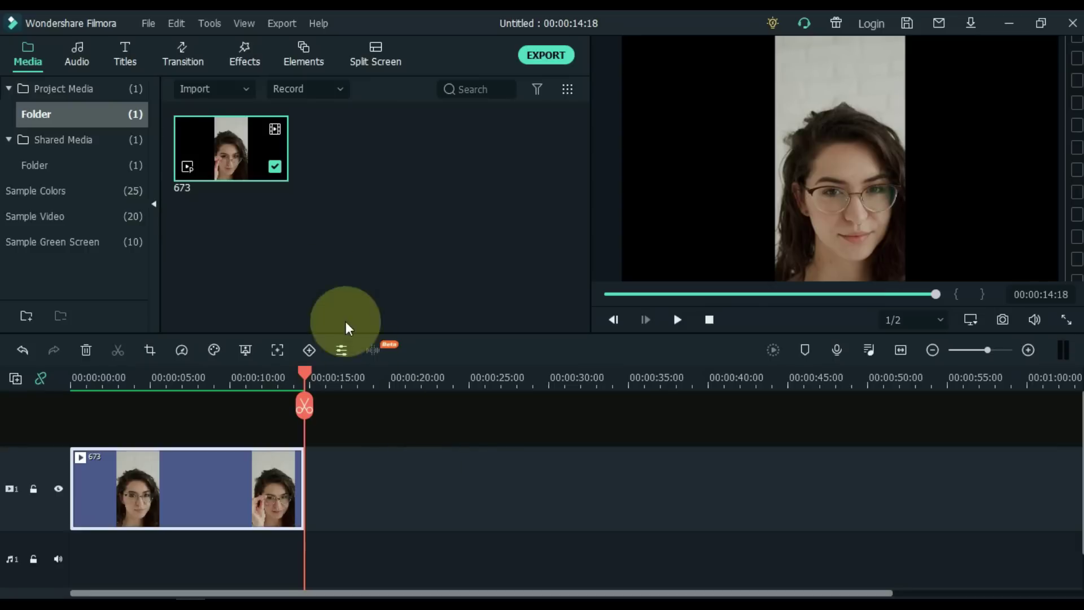
# Step: Search the effects library for "Blur" and preview the Basic Blur, Blur Bars and Slant Blur effects
pyautogui.click(256, 56)
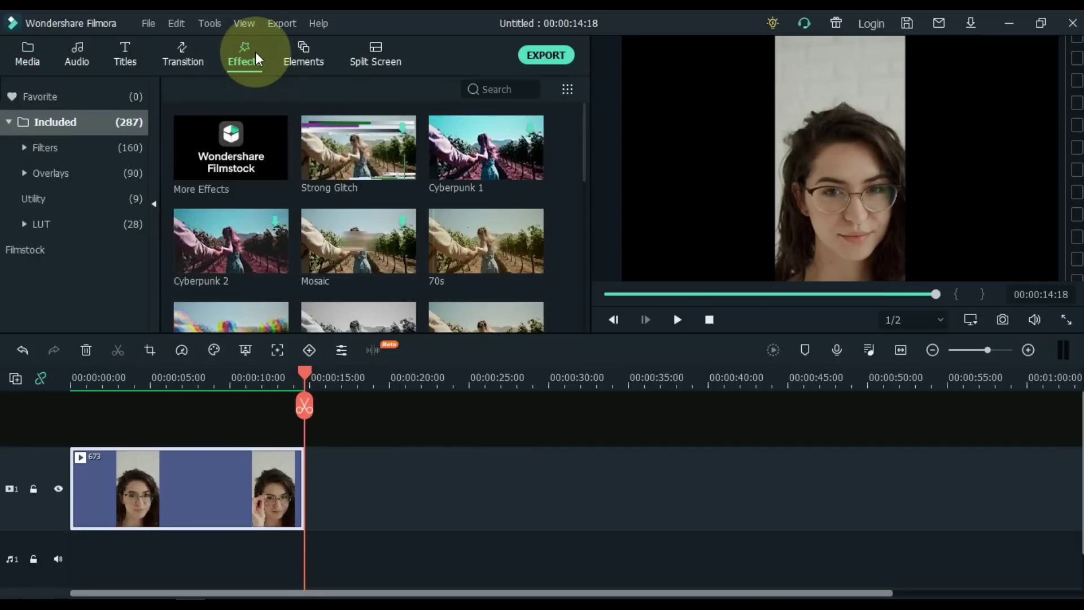
pyautogui.click(486, 86)
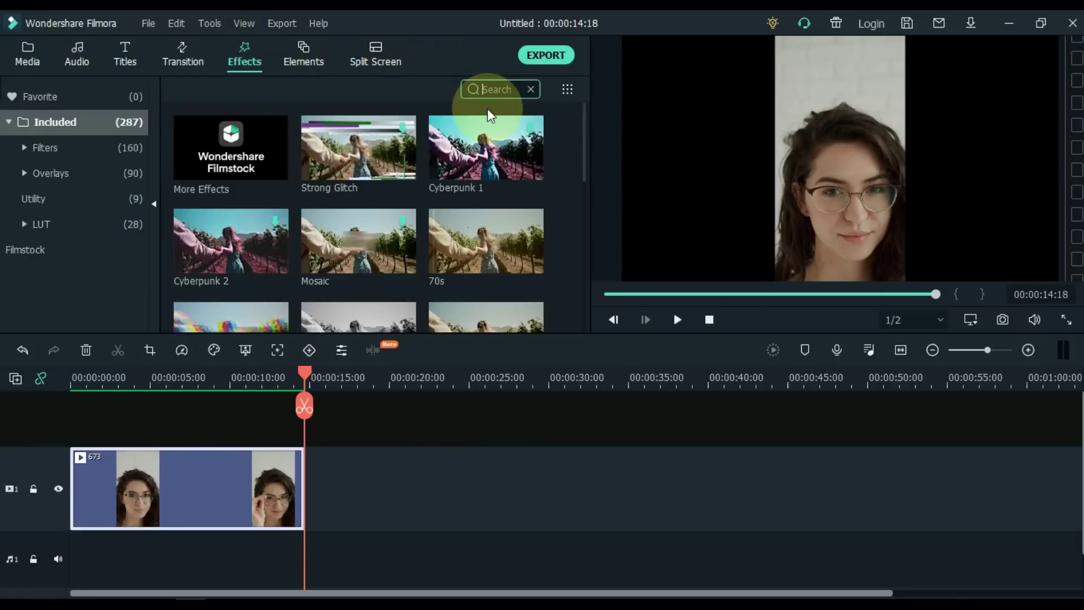
pyautogui.write('Blur')
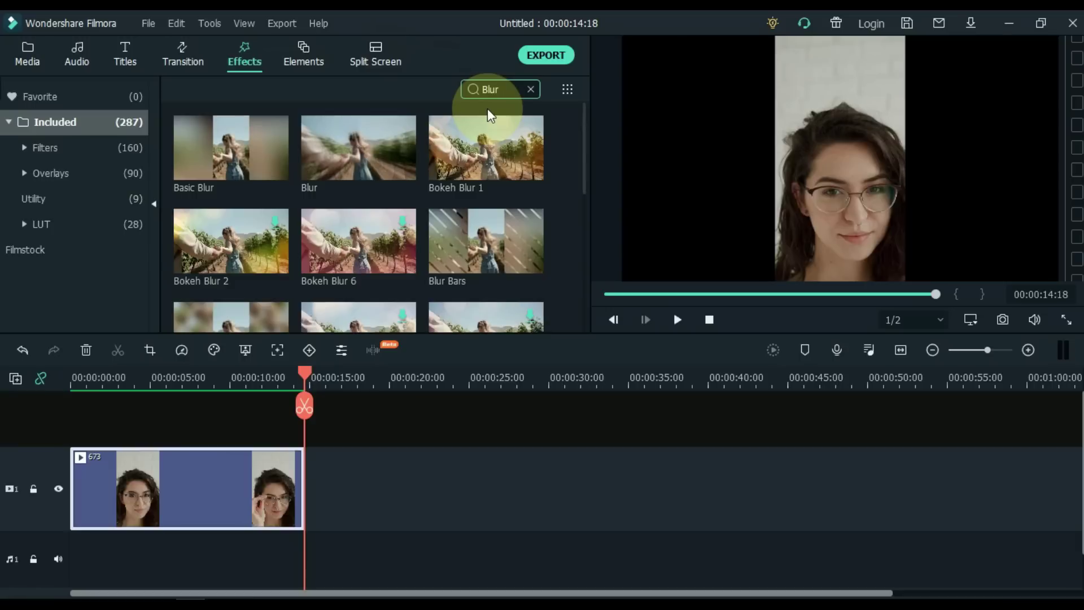
pyautogui.click(229, 171)
pyautogui.click(486, 242)
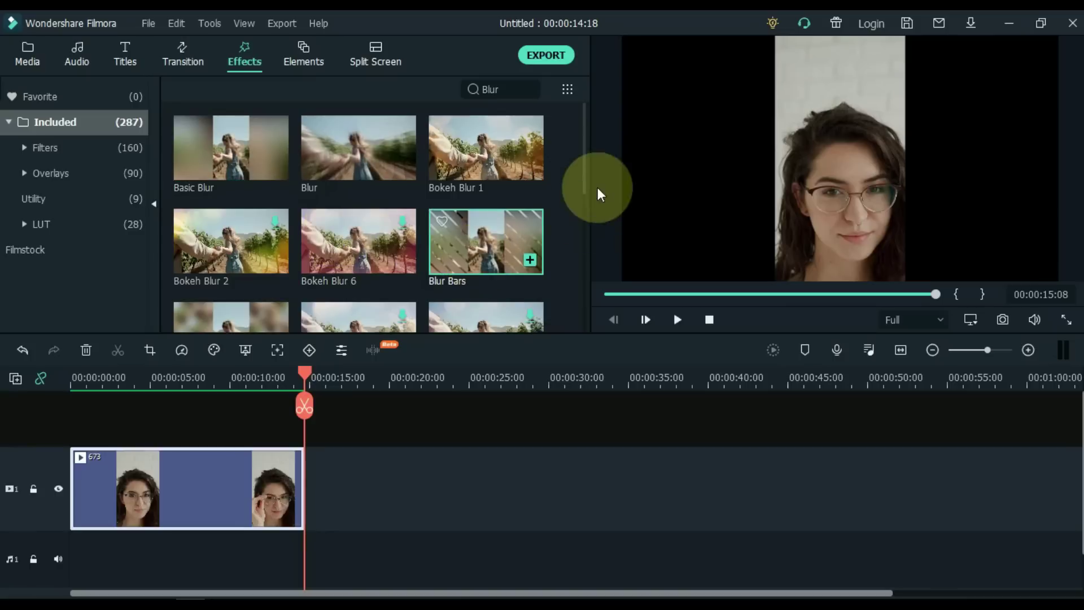
pyautogui.moveTo(582, 142); pyautogui.dragTo(586, 170)
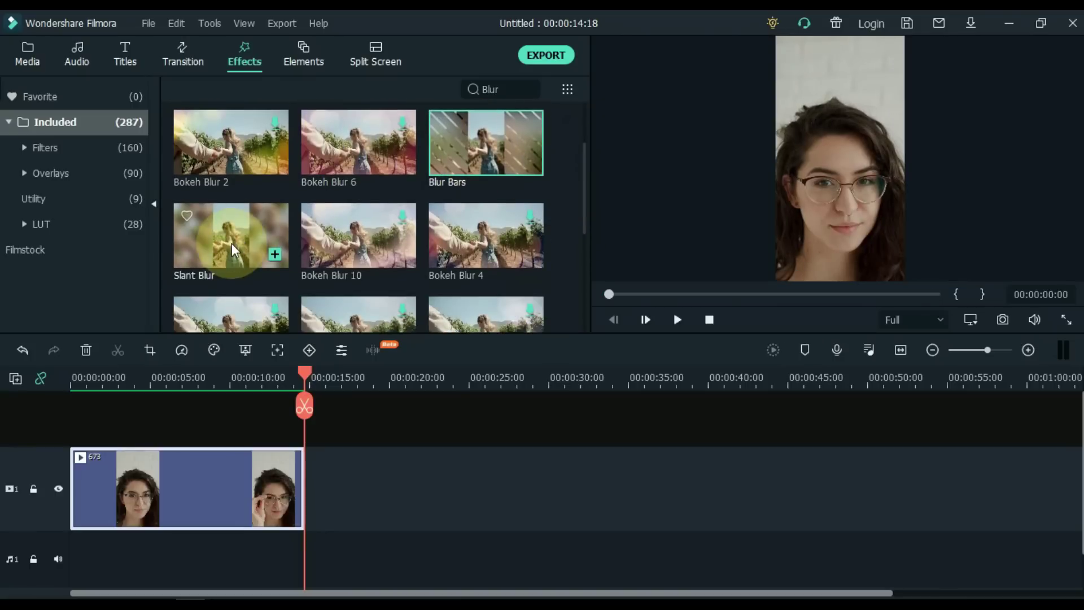
pyautogui.click(232, 249)
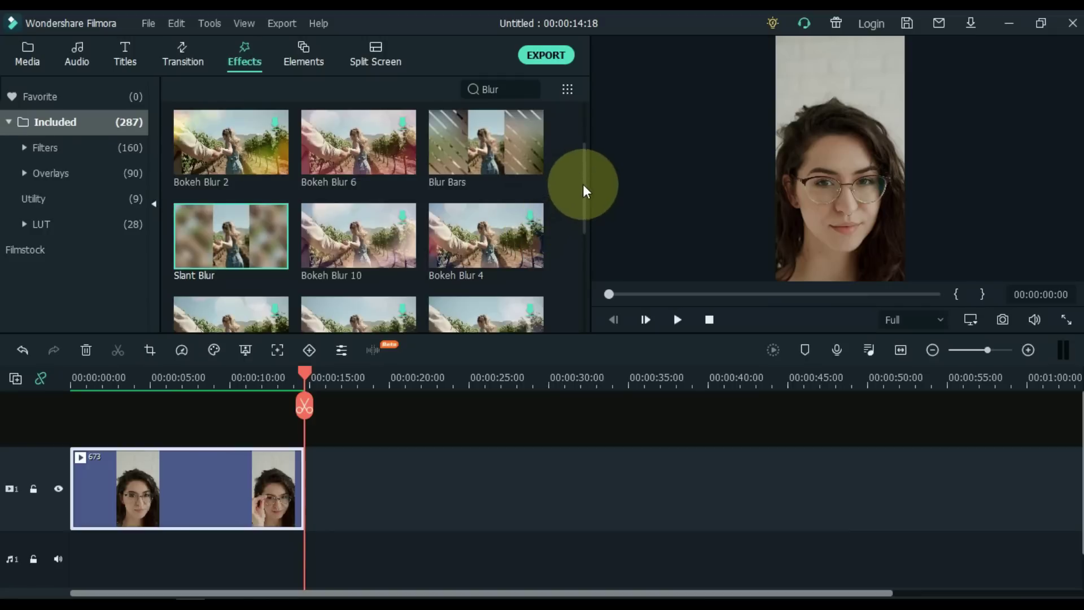
pyautogui.moveTo(582, 184); pyautogui.dragTo(584, 127)
# Step: Place the Basic Blur effect on the track above clip 673, extend it to the clip's full length, and play the video from the start
pyautogui.click(216, 163)
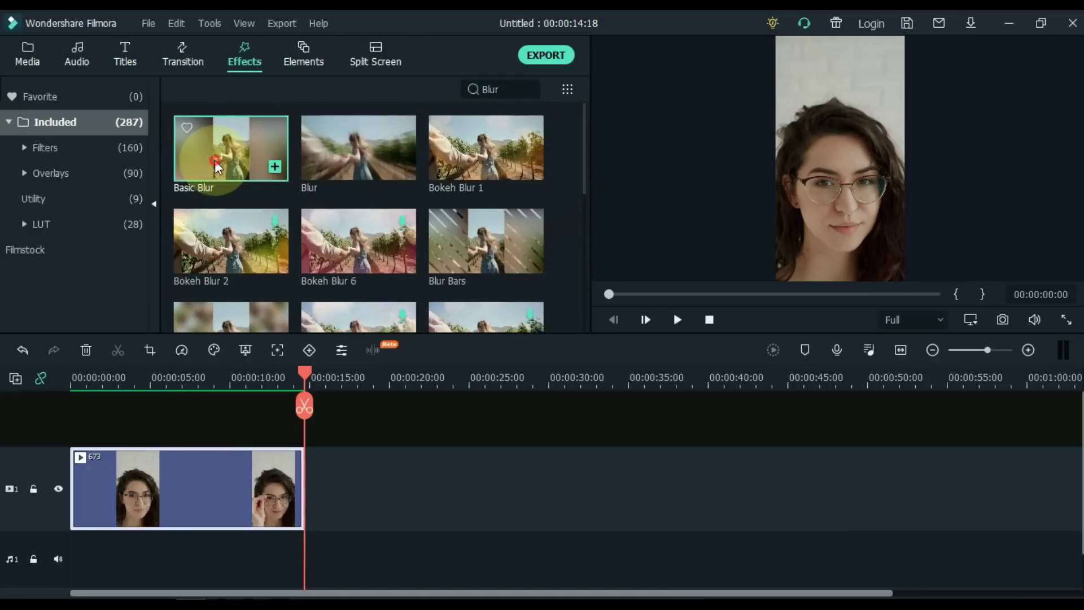
pyautogui.moveTo(216, 164); pyautogui.dragTo(76, 423)
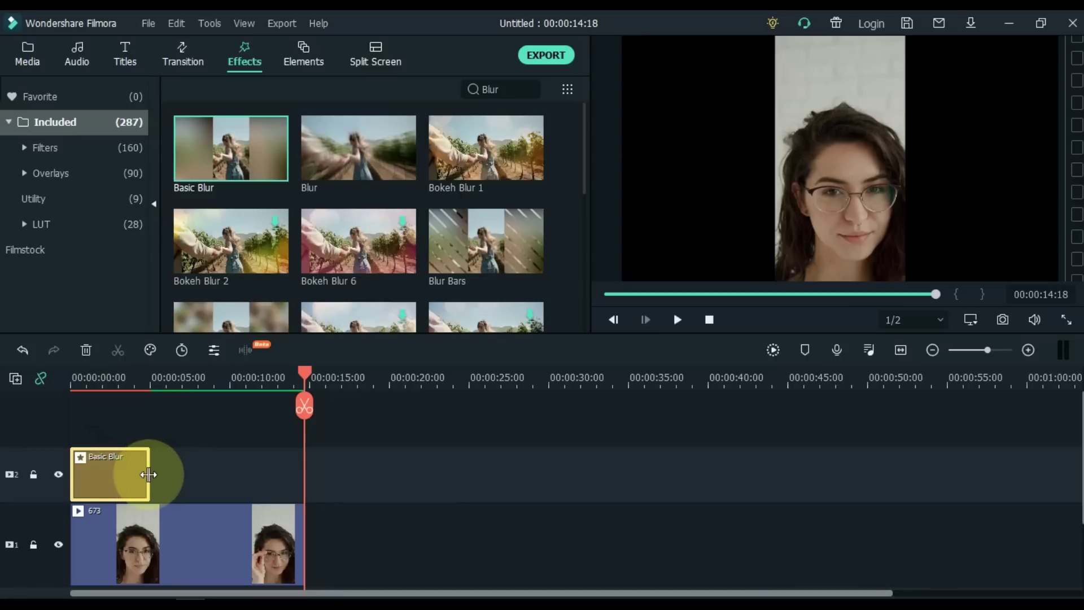
pyautogui.moveTo(148, 473); pyautogui.dragTo(304, 474)
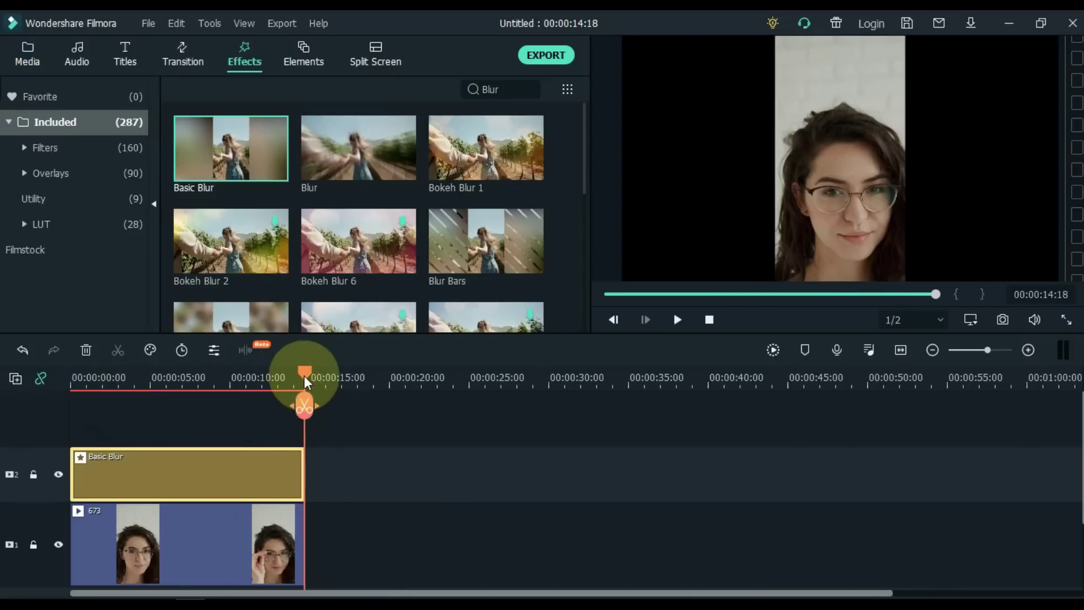
pyautogui.moveTo(303, 375); pyautogui.dragTo(30, 405)
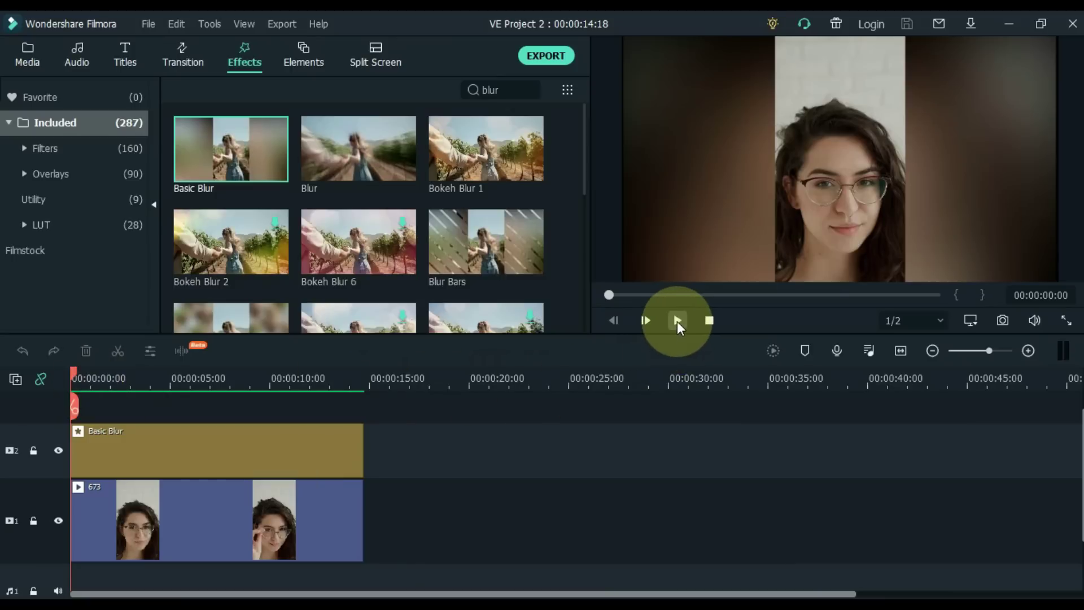
pyautogui.click(677, 321)
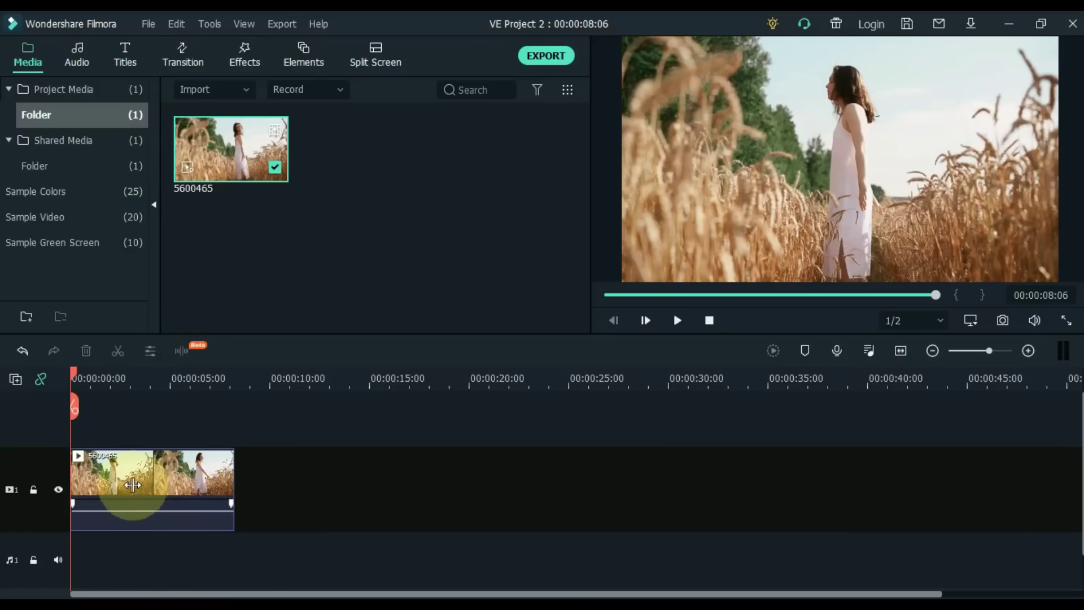
# Step: Add three video tracks above Track 1 through the Track Manager and undo the addition
pyautogui.click(17, 381)
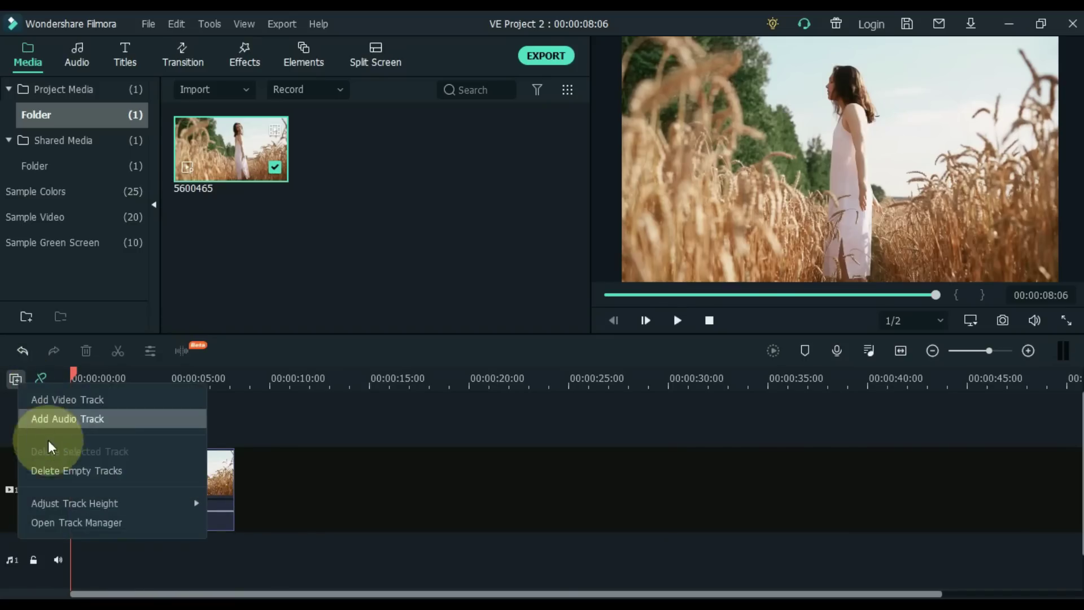
pyautogui.click(80, 523)
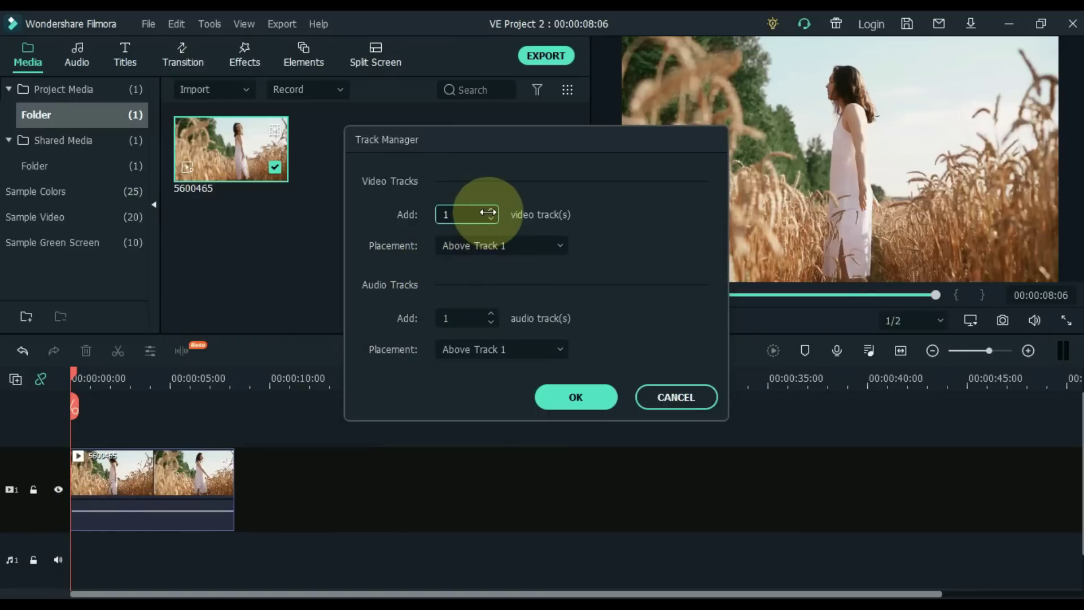
pyautogui.scroll(2, 489, 212)
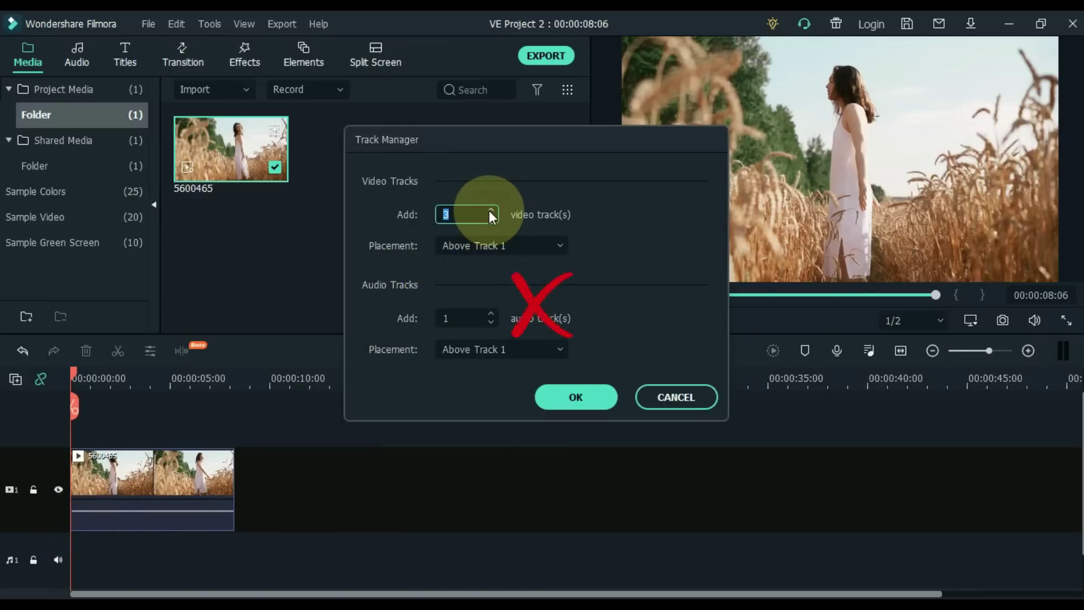
pyautogui.click(573, 398)
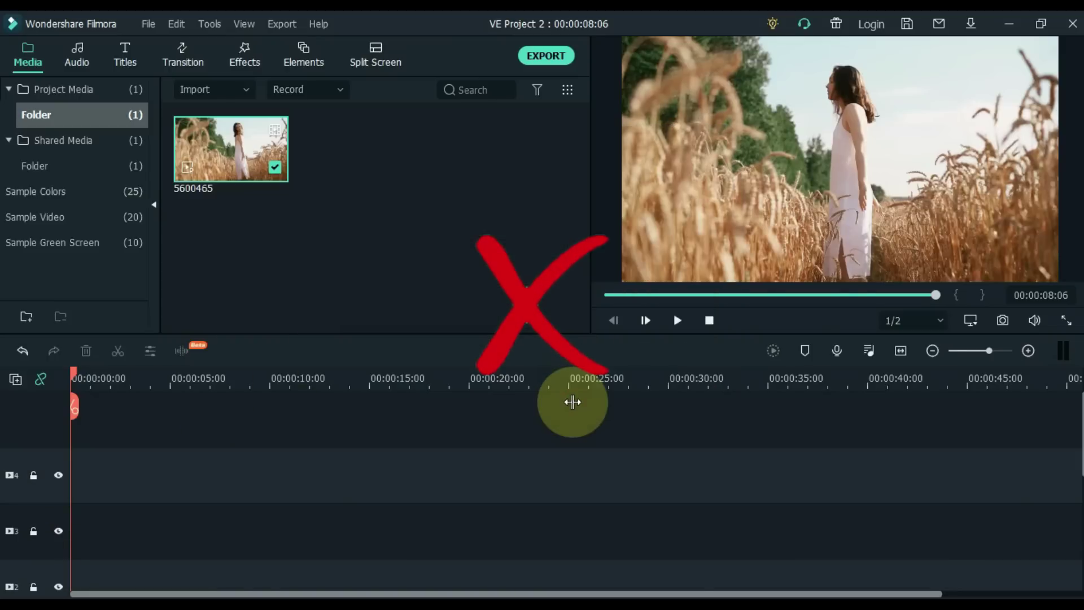
pyautogui.scroll(-3, 141, 506)
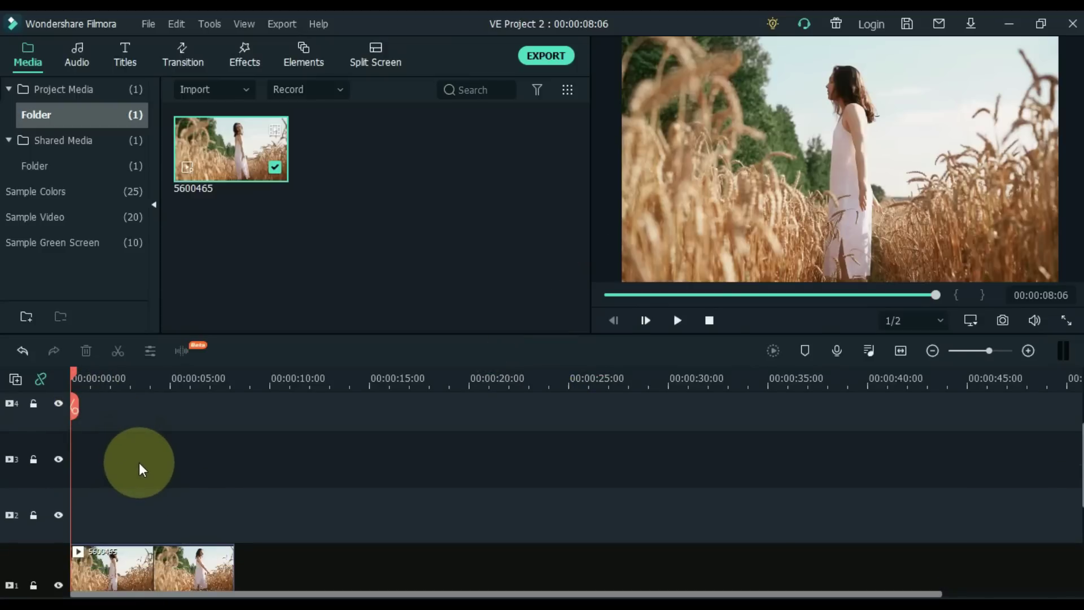
pyautogui.hotkey('ctrl', 'z')
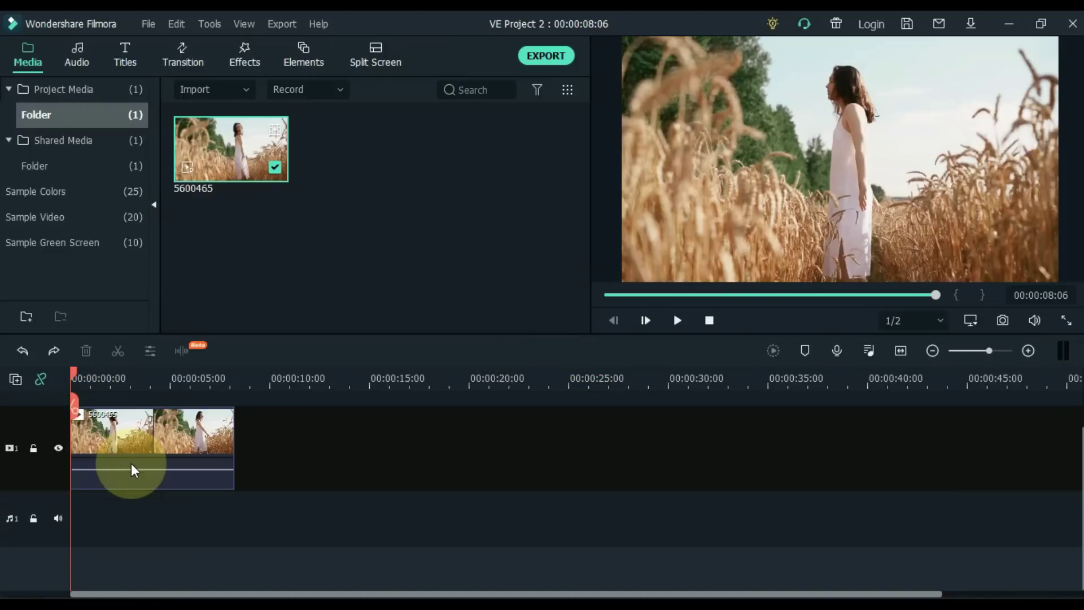
pyautogui.scroll(2, 131, 463)
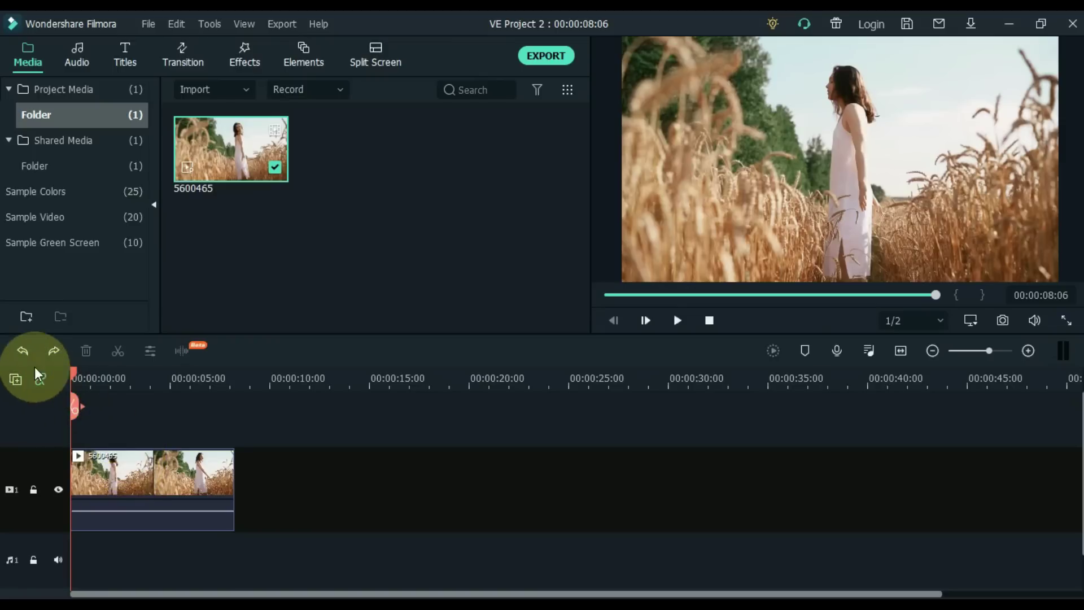
# Step: Add two video tracks one at a time above the clip and undo both additions
pyautogui.click(14, 381)
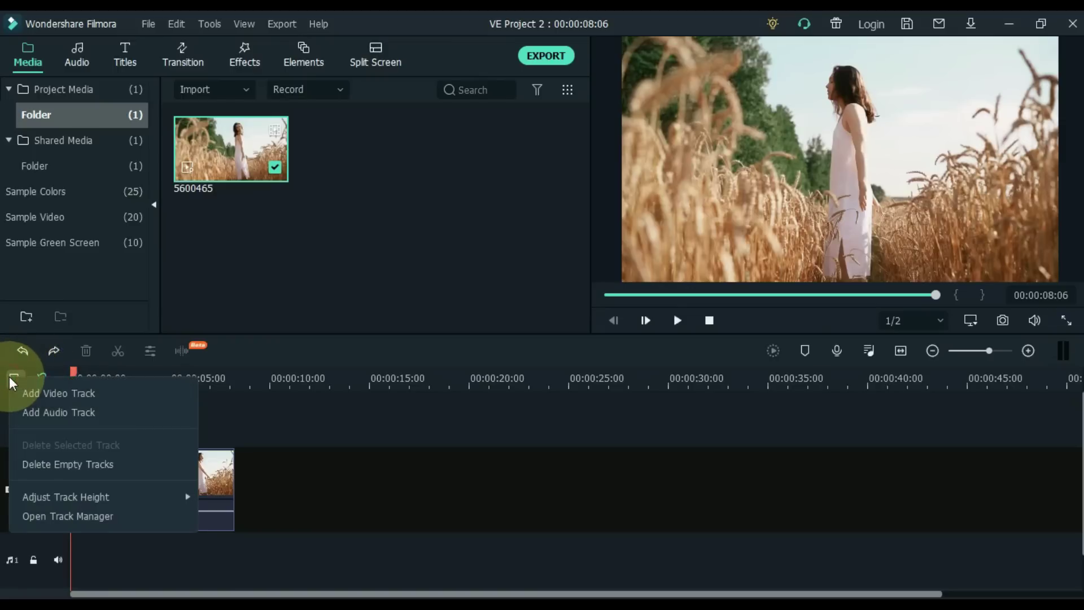
pyautogui.click(54, 391)
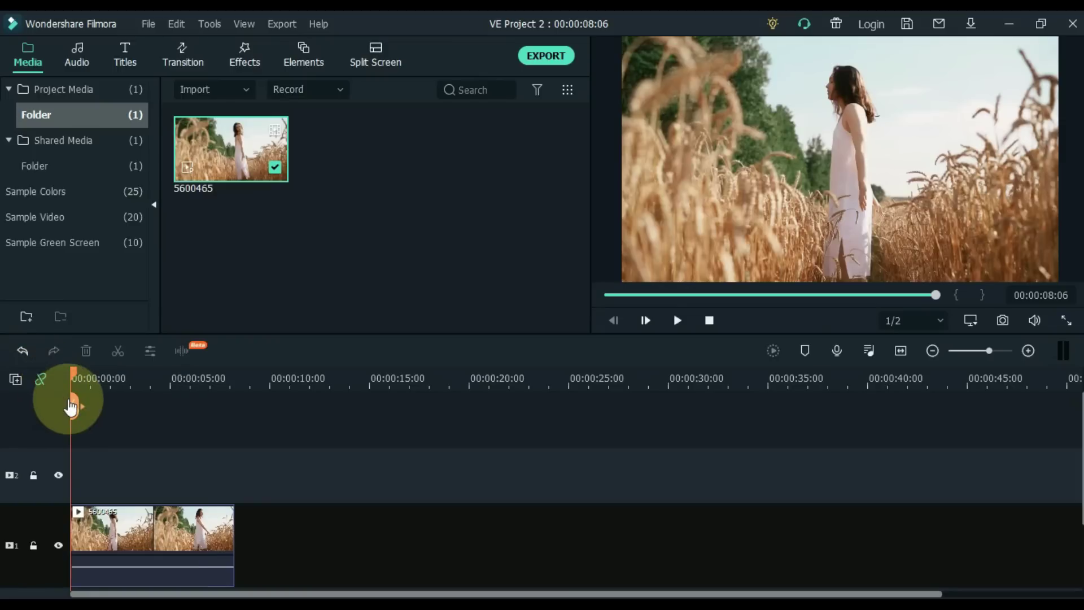
pyautogui.click(18, 375)
pyautogui.click(52, 392)
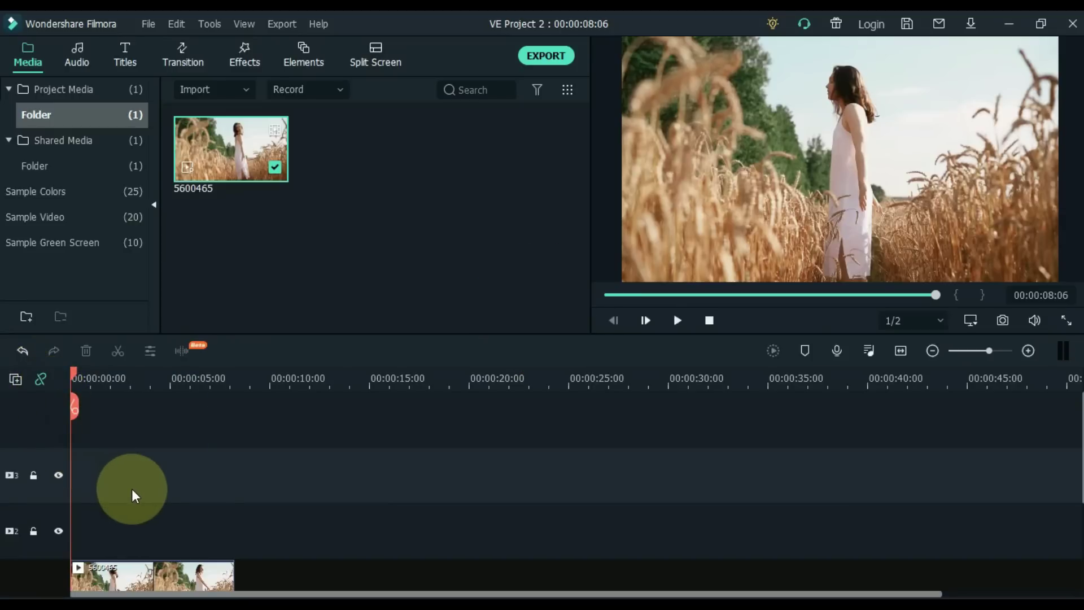
pyautogui.hotkey('ctrl', 'z')
pyautogui.hotkey('ctrl', 'z')
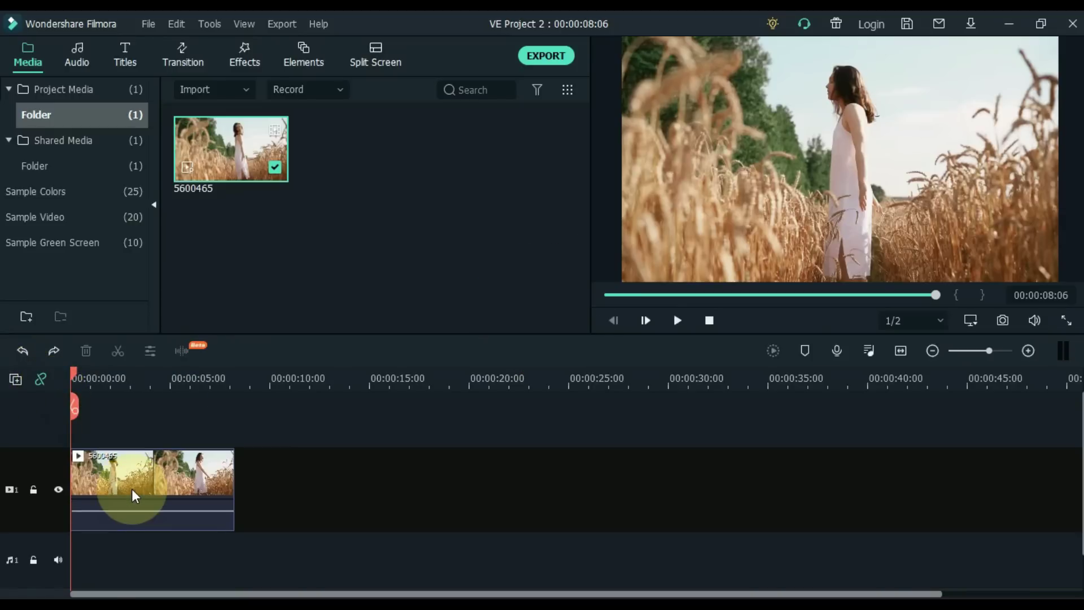
# Step: Move clip 5600465 from video track 1 up to video track 3 and back down to a lower track
pyautogui.click(131, 490)
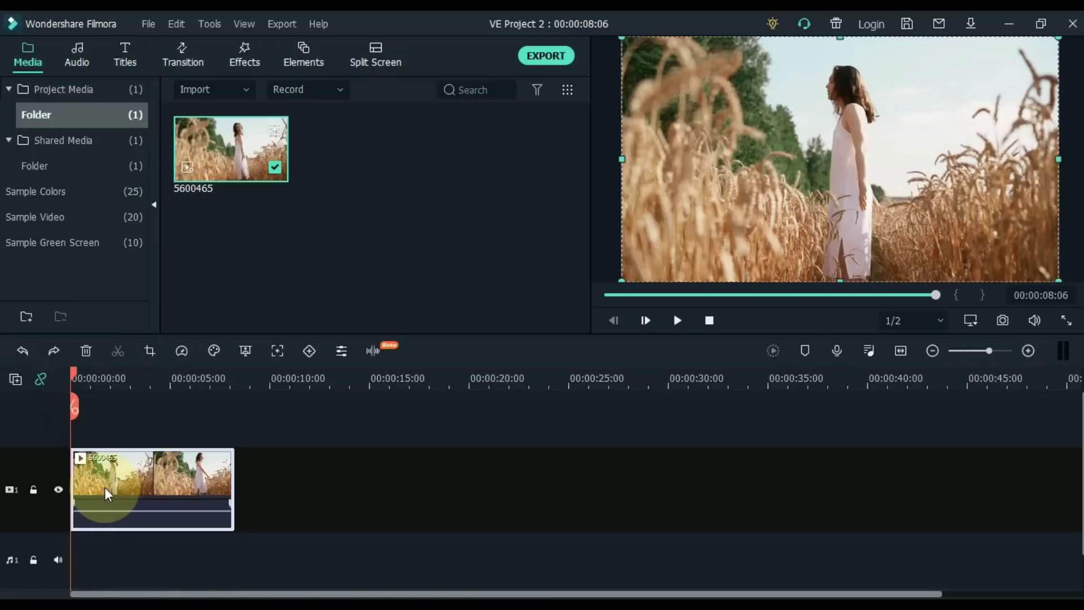
pyautogui.moveTo(104, 486); pyautogui.dragTo(102, 442)
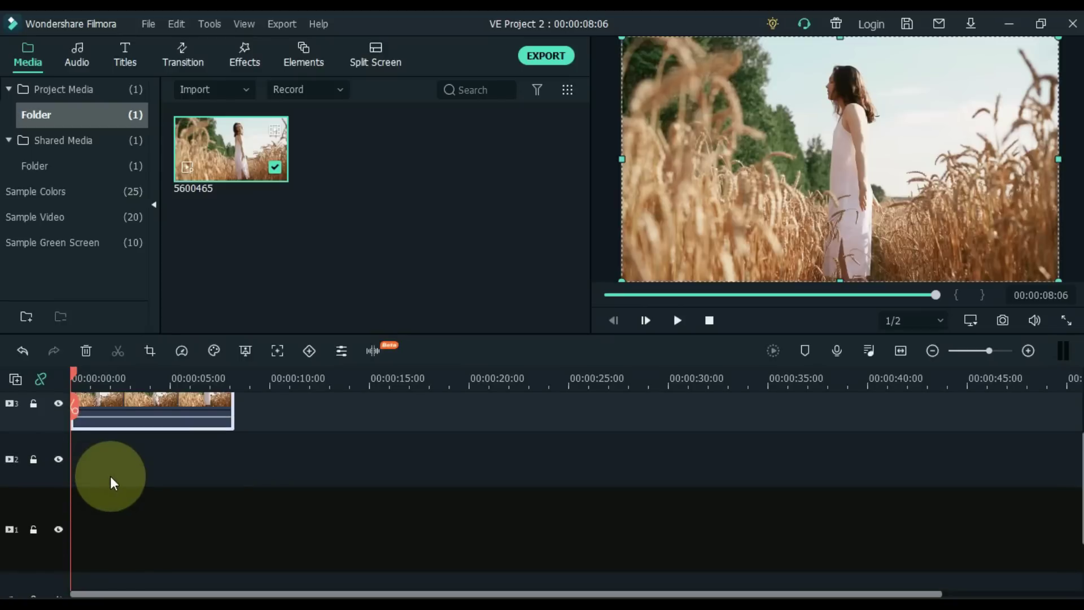
pyautogui.scroll(1, 118, 435)
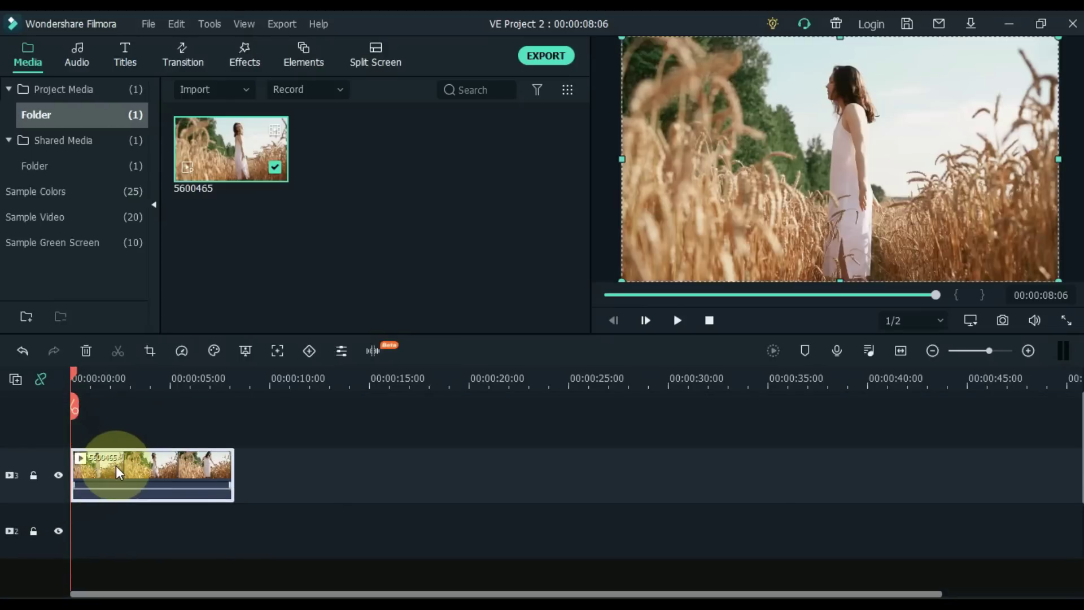
pyautogui.moveTo(116, 465); pyautogui.dragTo(84, 548)
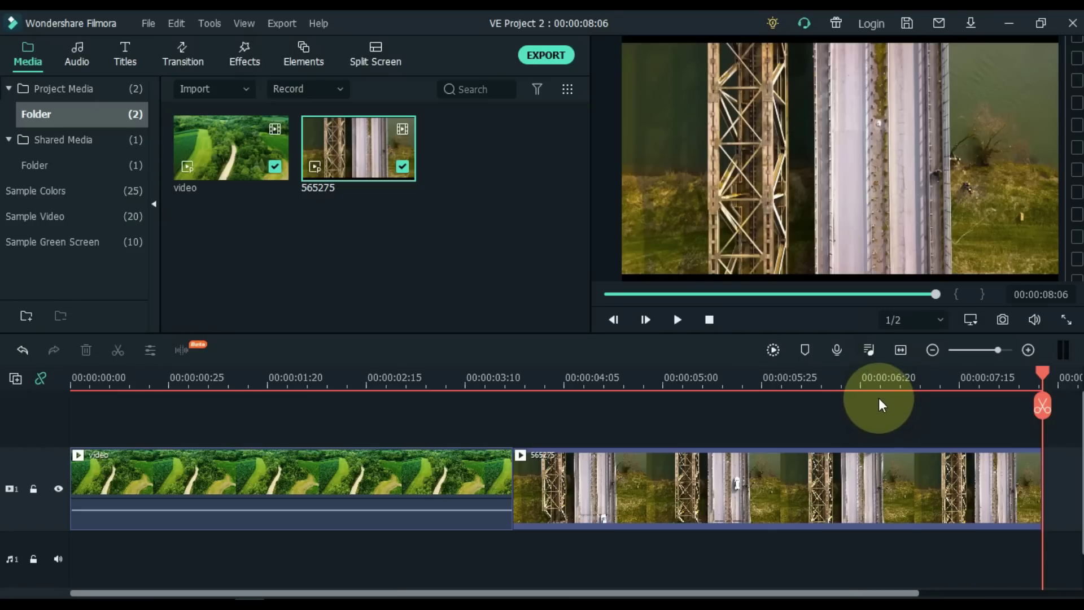
# Step: Add the Erase Slide transition between the "video" and 565275 clips and play the timeline from the start
pyautogui.click(176, 57)
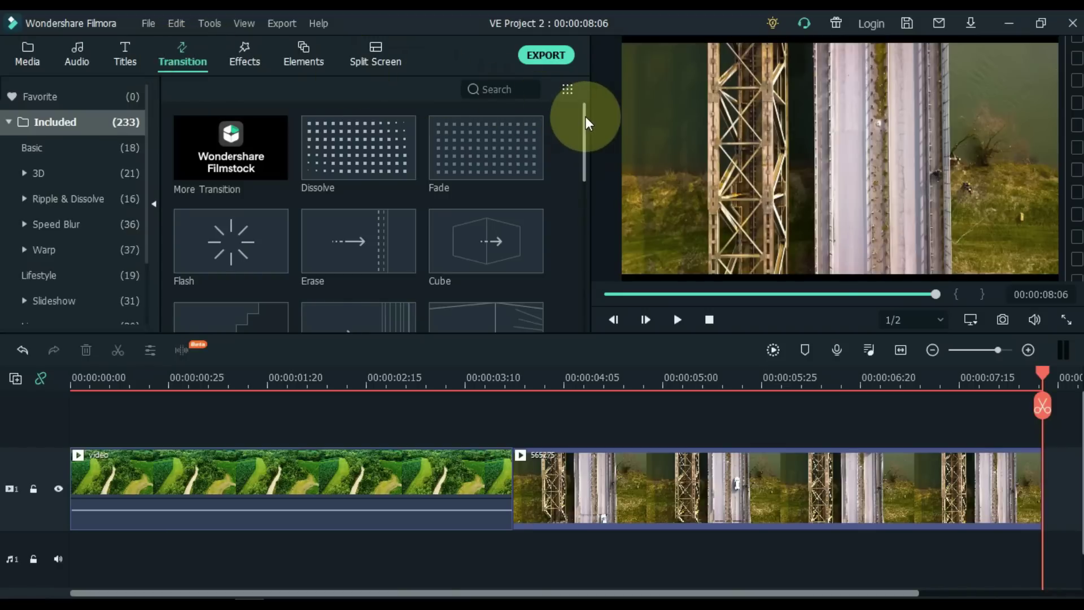
pyautogui.moveTo(585, 117); pyautogui.dragTo(576, 218)
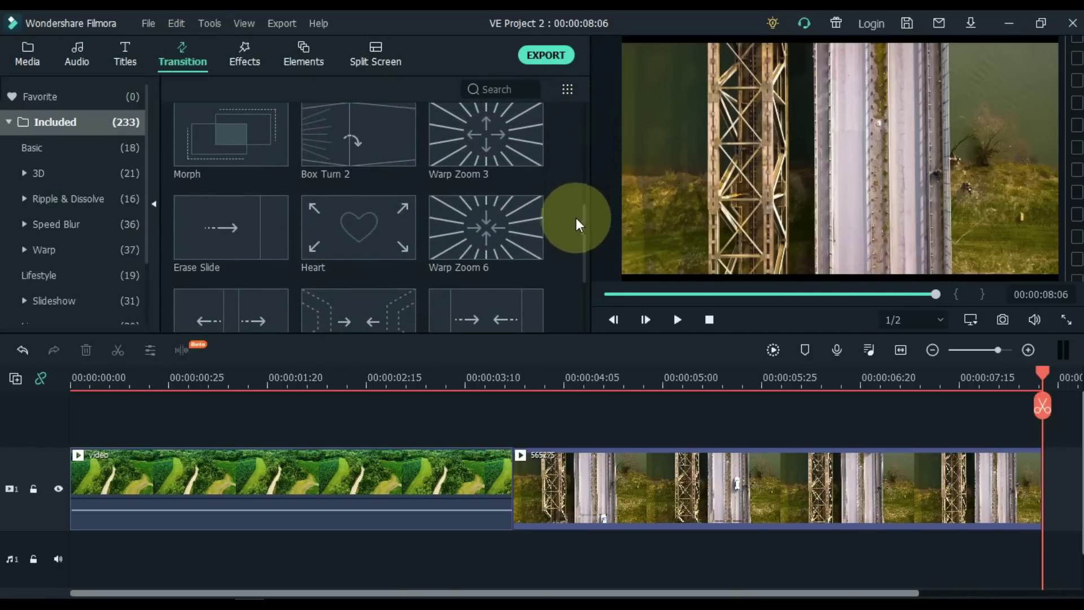
pyautogui.moveTo(225, 246)
pyautogui.mouseDown()
pyautogui.moveTo(267, 263)
pyautogui.moveTo(455, 394)
pyautogui.moveTo(480, 445)
pyautogui.mouseUp()
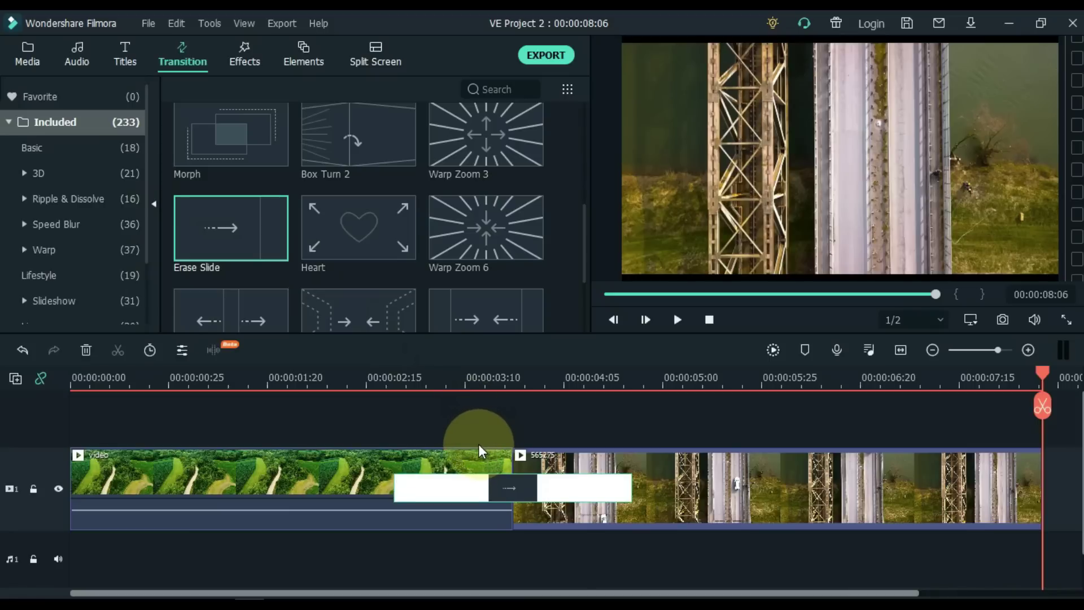
pyautogui.moveTo(1043, 381); pyautogui.dragTo(54, 450)
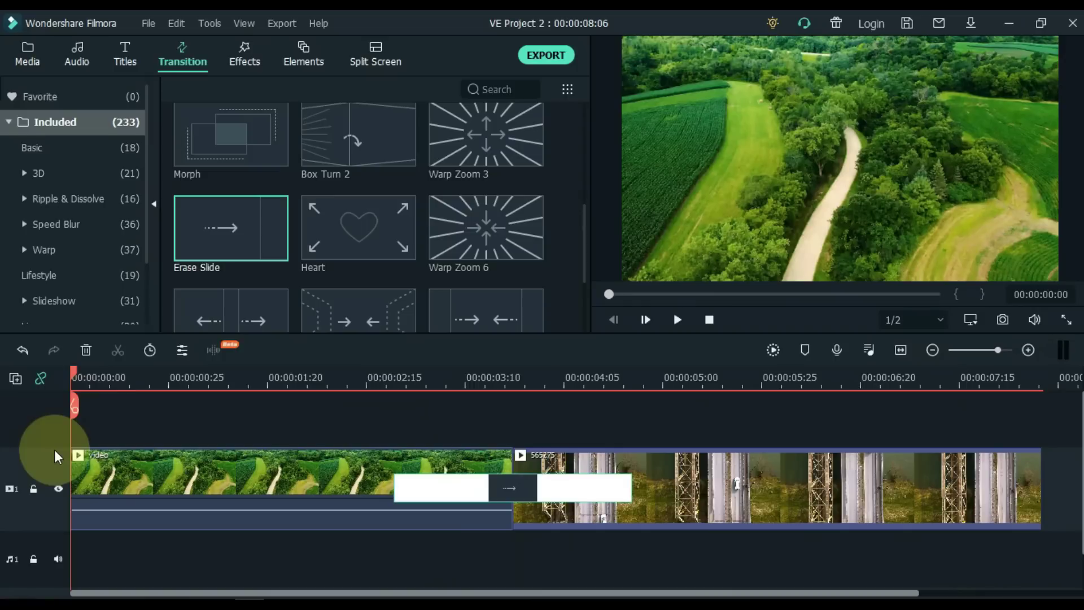
pyautogui.click(680, 326)
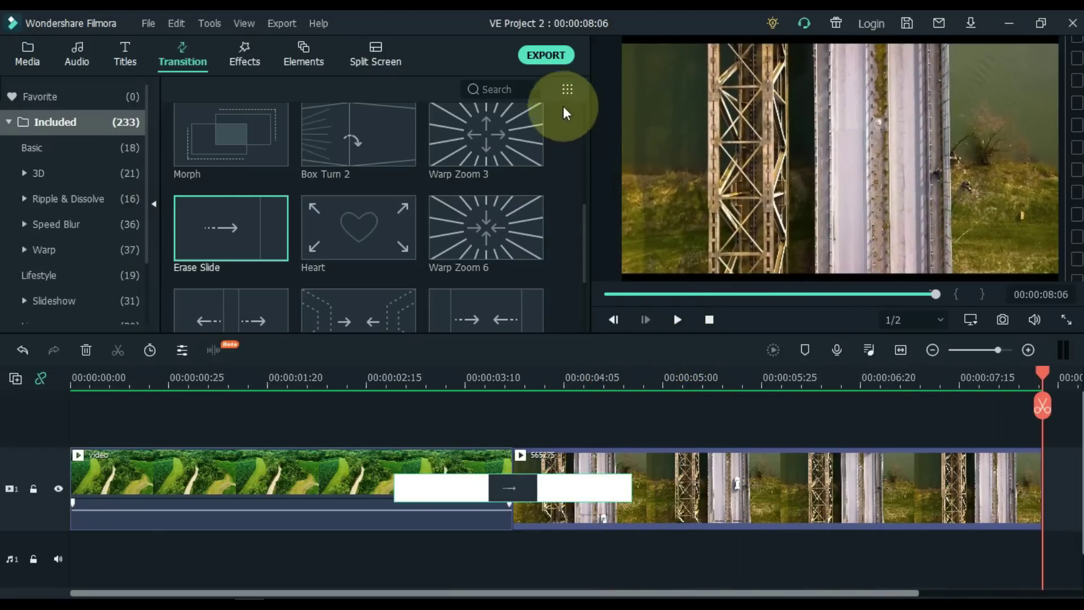
# Step: Export the project as an MP4 named "My video" to E:/New folder (11) and show the exported file in its folder
pyautogui.click(546, 55)
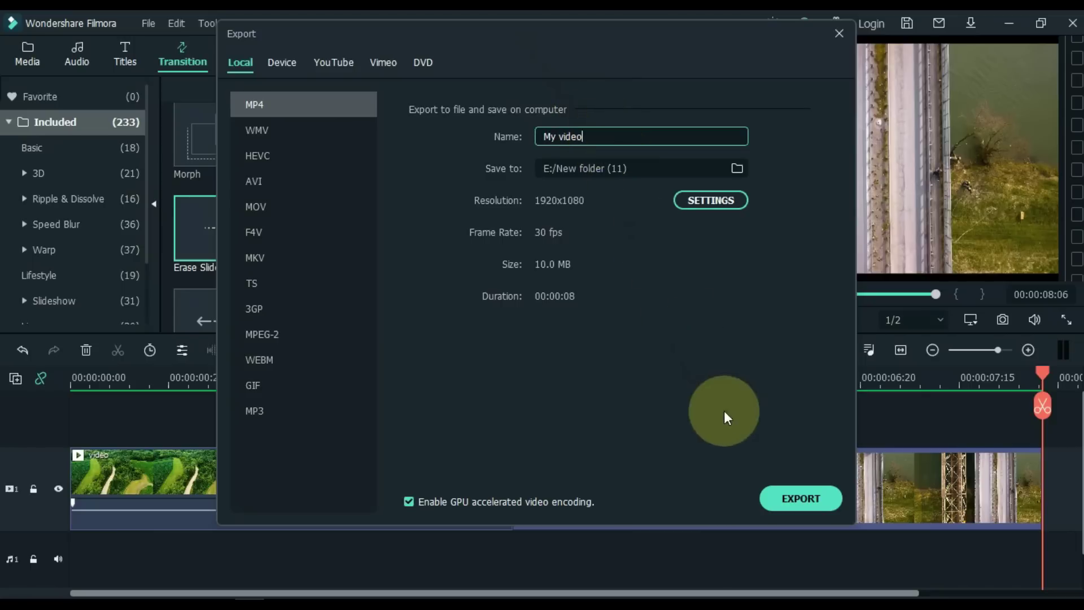
pyautogui.click(791, 496)
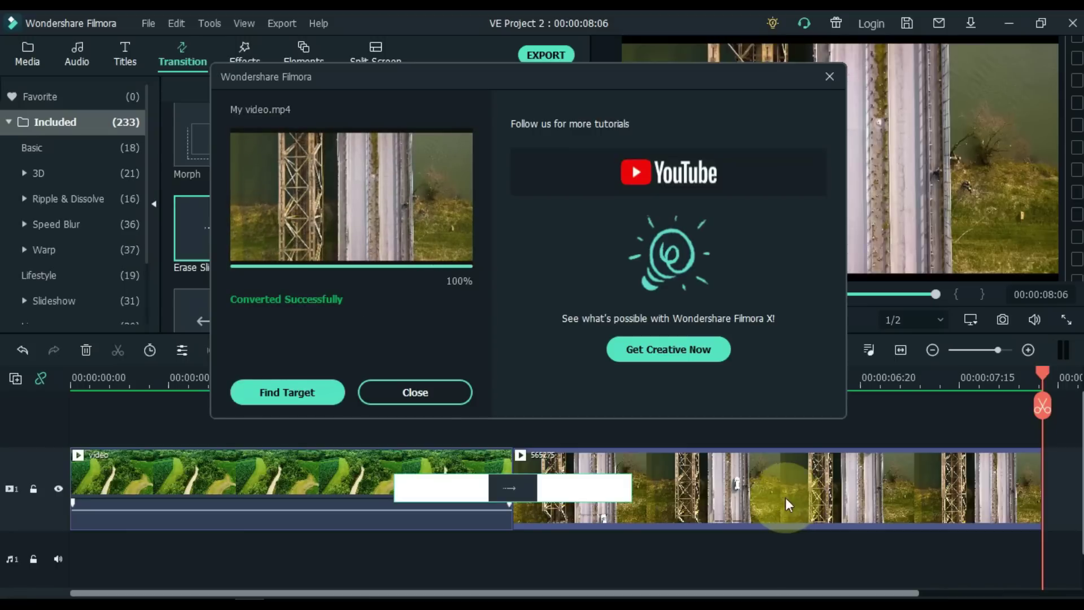
pyautogui.click(297, 391)
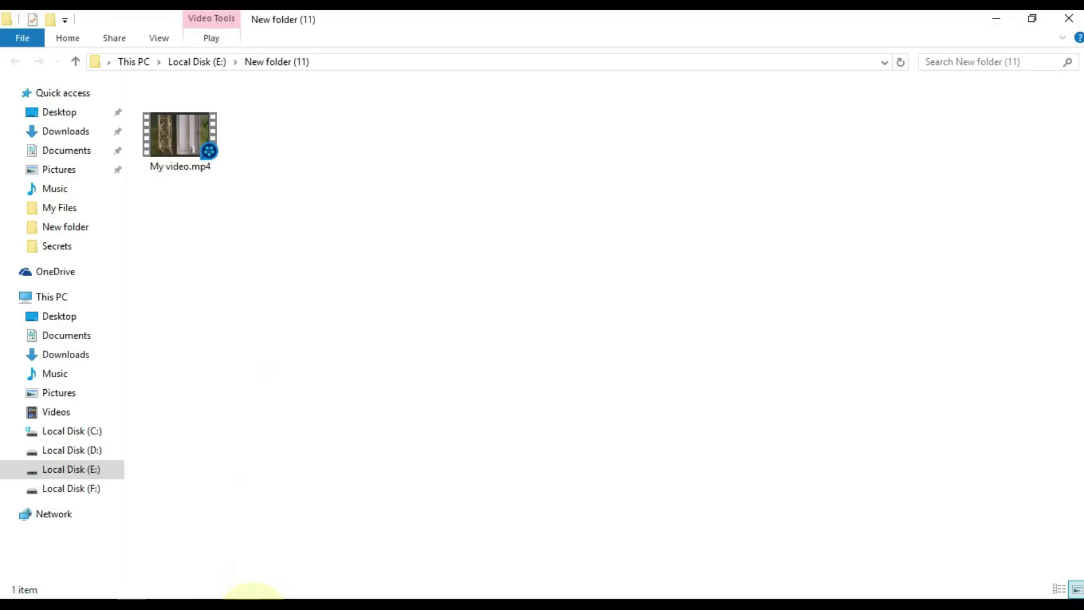
pyautogui.click(253, 593)
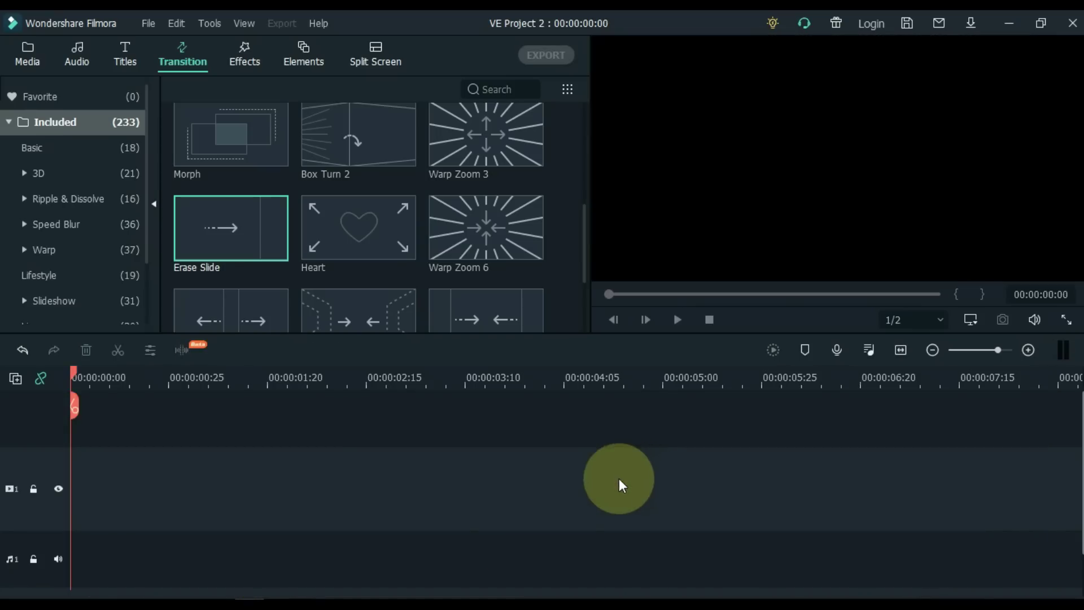
# Step: Bring the exported My video.mp4 from New folder (11) onto video track 1 at the start of the timeline
pyautogui.click(136, 598)
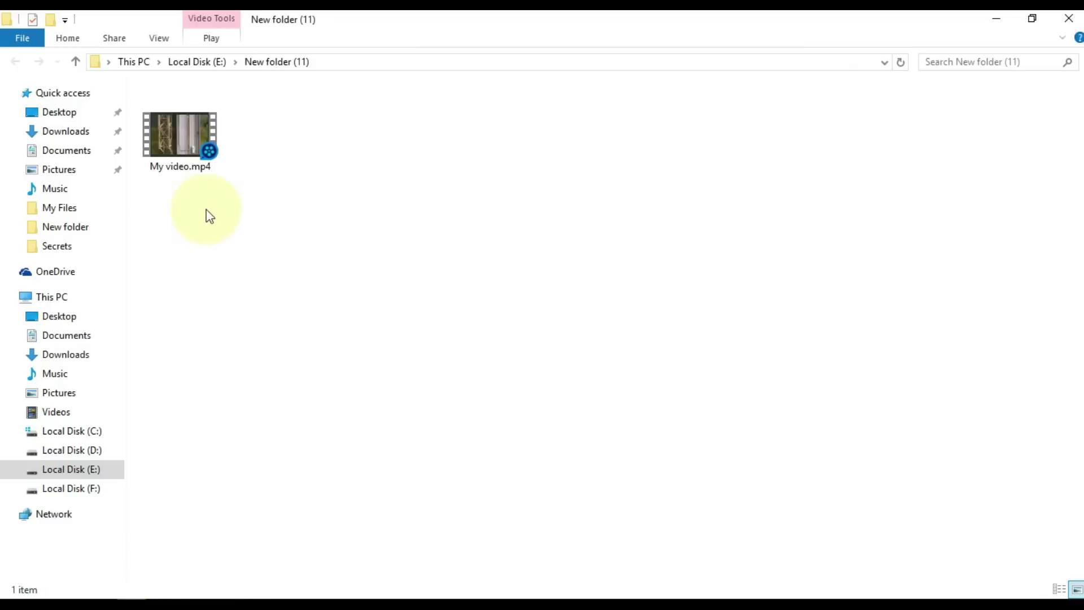
pyautogui.click(177, 143)
pyautogui.moveTo(176, 140); pyautogui.dragTo(278, 507)
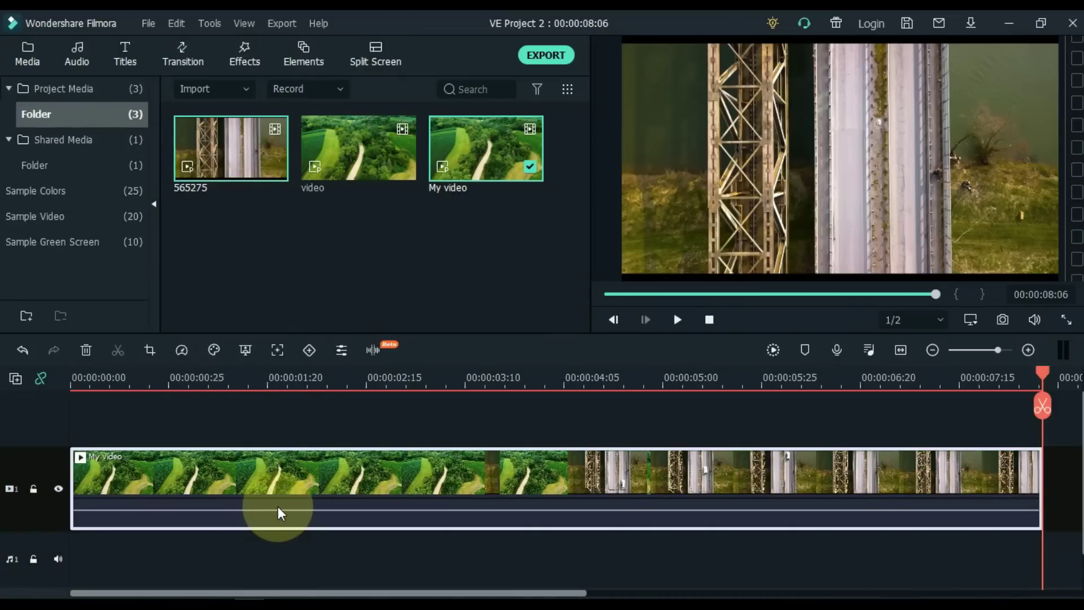
# Step: Reverse the My video clip and play the timeline from the beginning
pyautogui.click(184, 348)
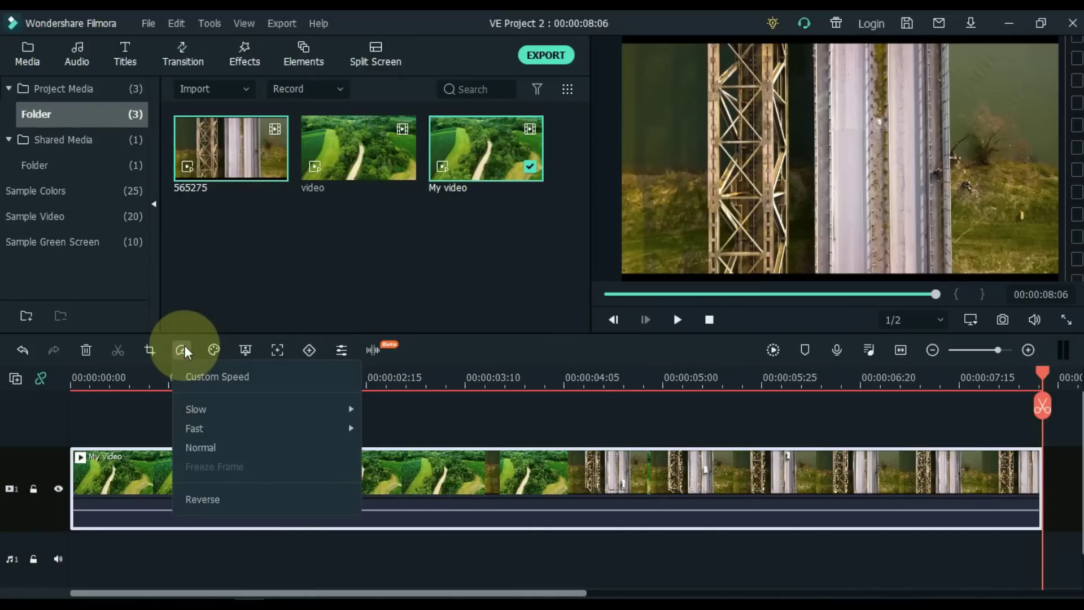
pyautogui.click(218, 499)
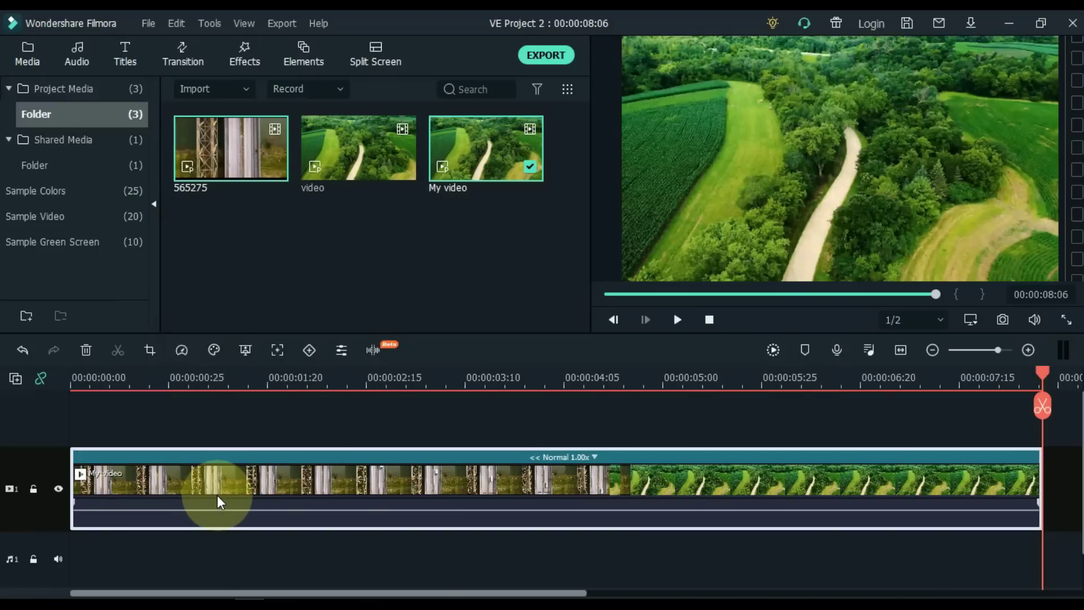
pyautogui.press('Home')
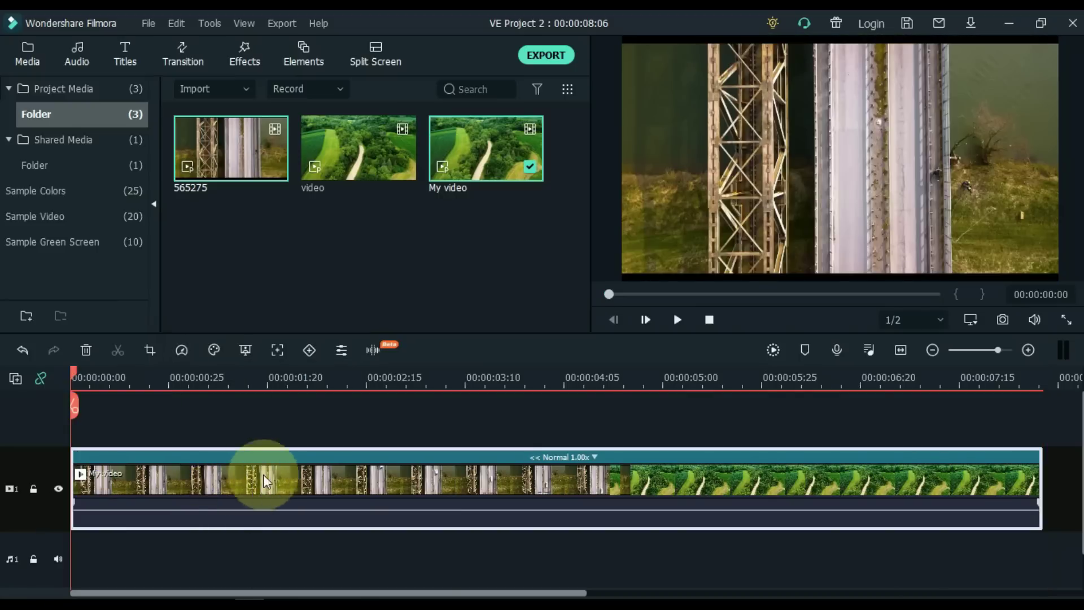
pyautogui.click(678, 319)
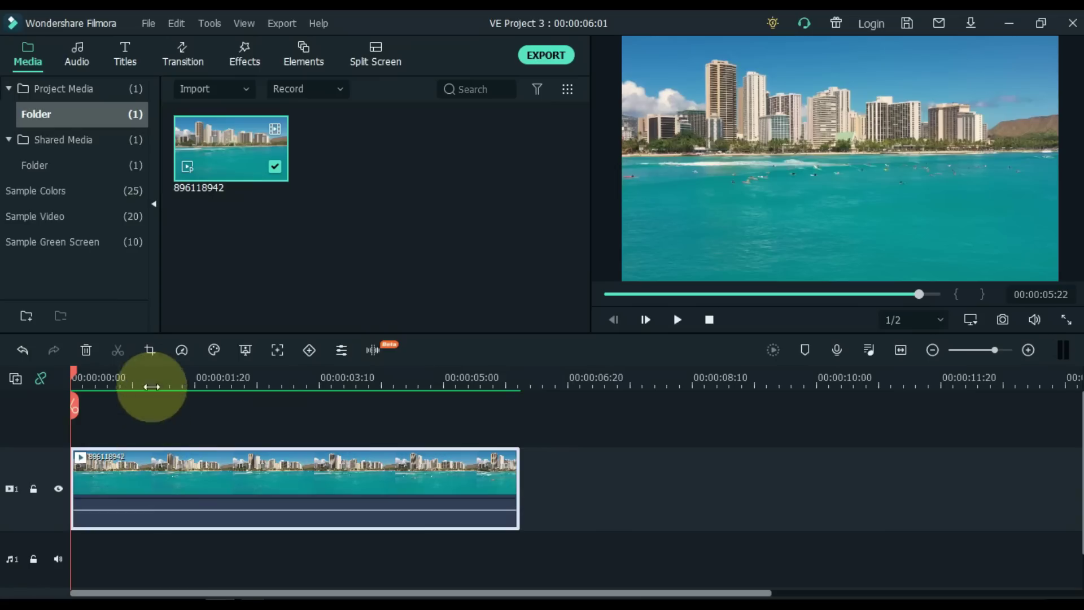
# Step: Open Pan & Zoom for clip 896118942, apply the zoom-in preset with the smaller centred frame as End, and preview it
pyautogui.click(151, 351)
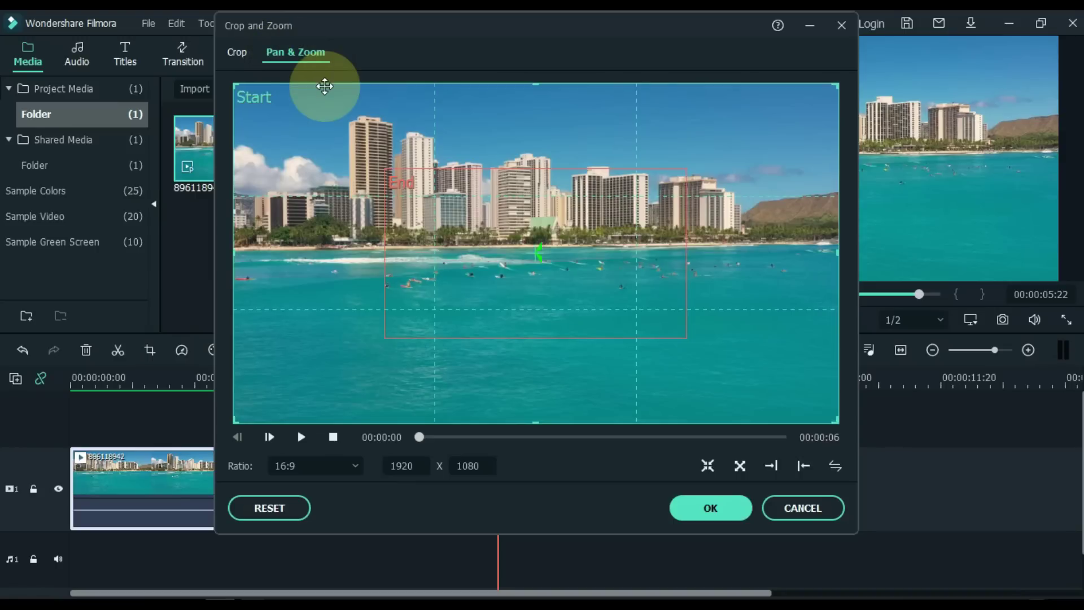
pyautogui.click(483, 247)
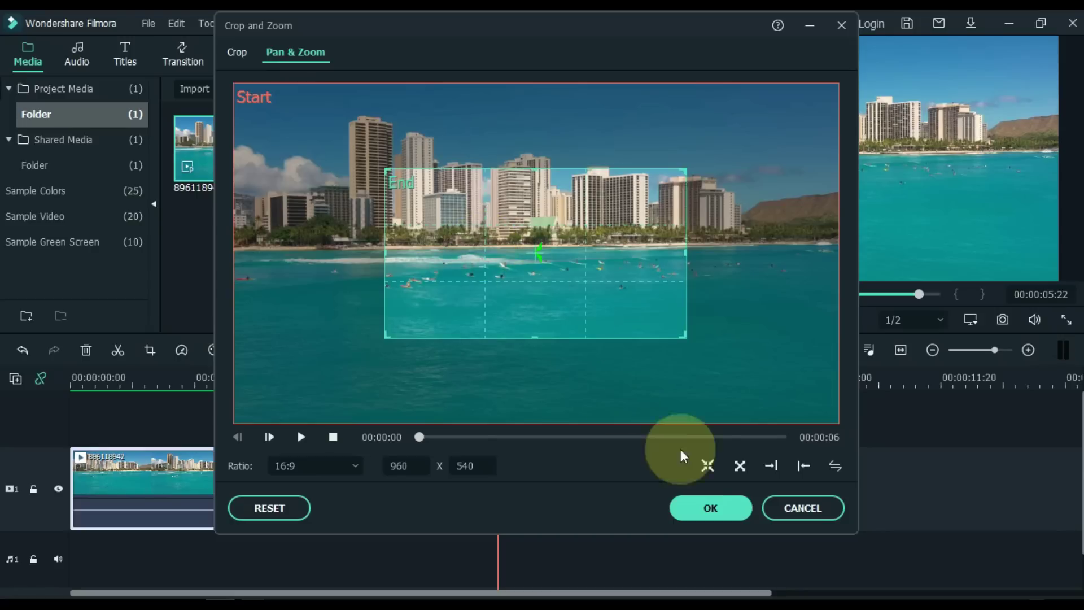
pyautogui.click(708, 466)
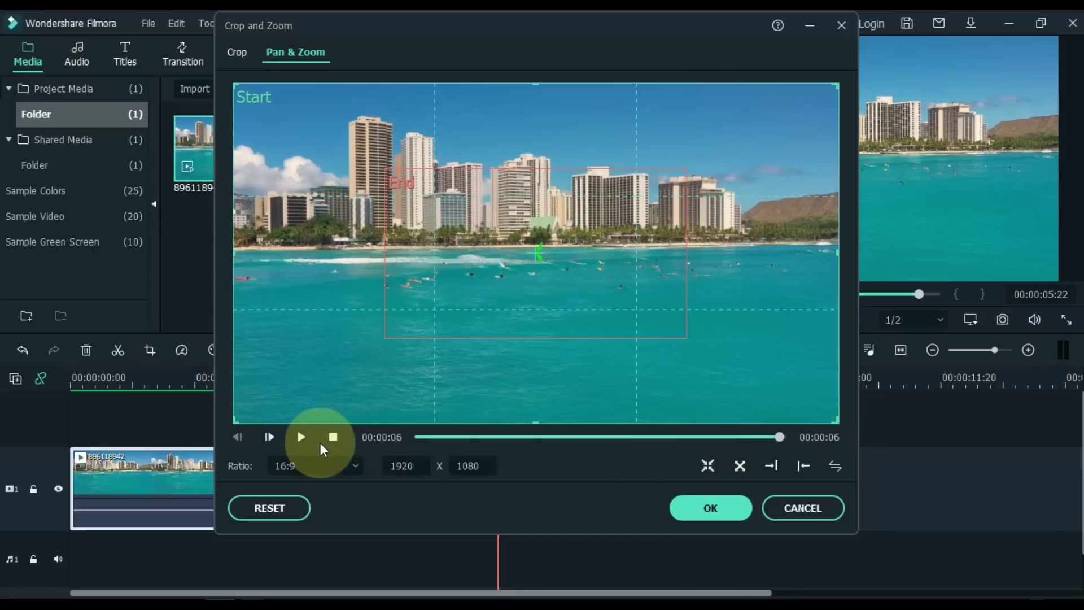
pyautogui.click(302, 438)
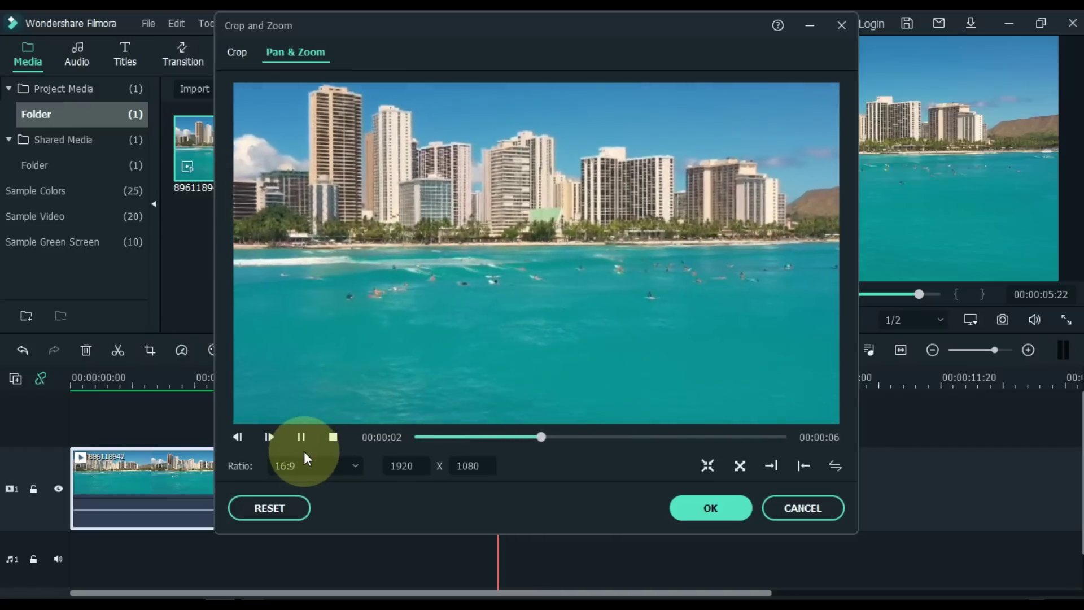
# Step: Apply the zoom-out preset so the smaller centred frame is Start and the full frame is End, and preview it
pyautogui.click(738, 466)
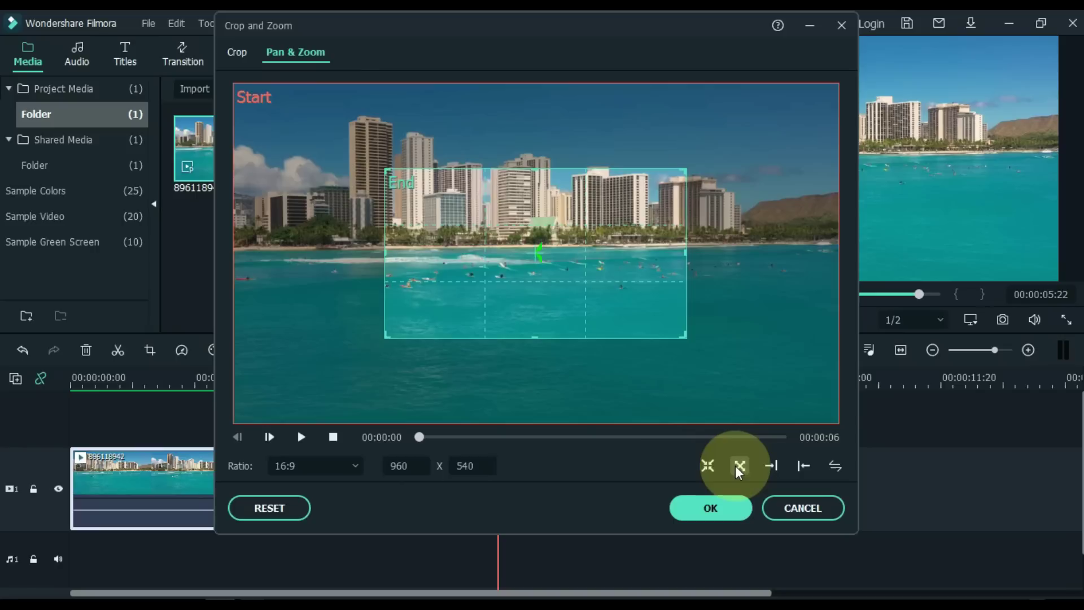
pyautogui.click(738, 466)
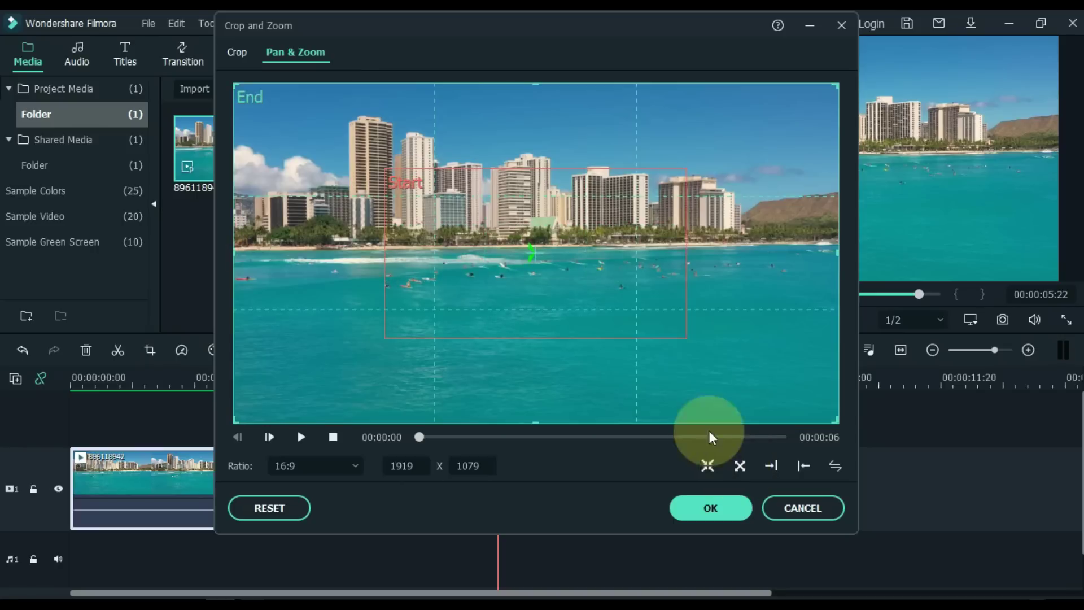
pyautogui.click(592, 271)
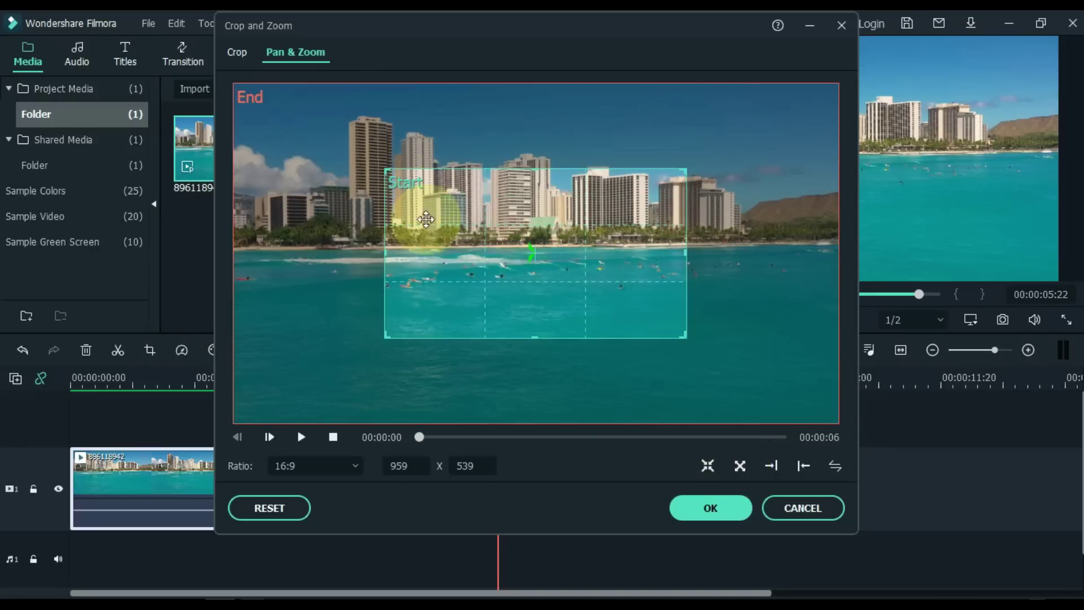
pyautogui.click(298, 439)
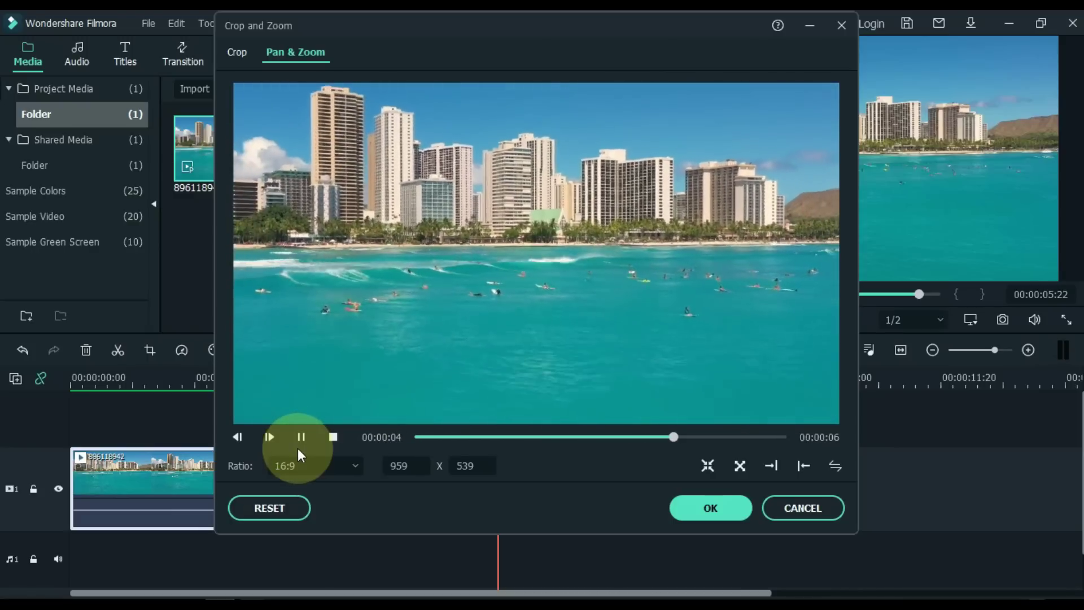
# Step: Apply the left-to-right pan preset and preview it, and do the same with the right-to-left pan preset
pyautogui.click(771, 466)
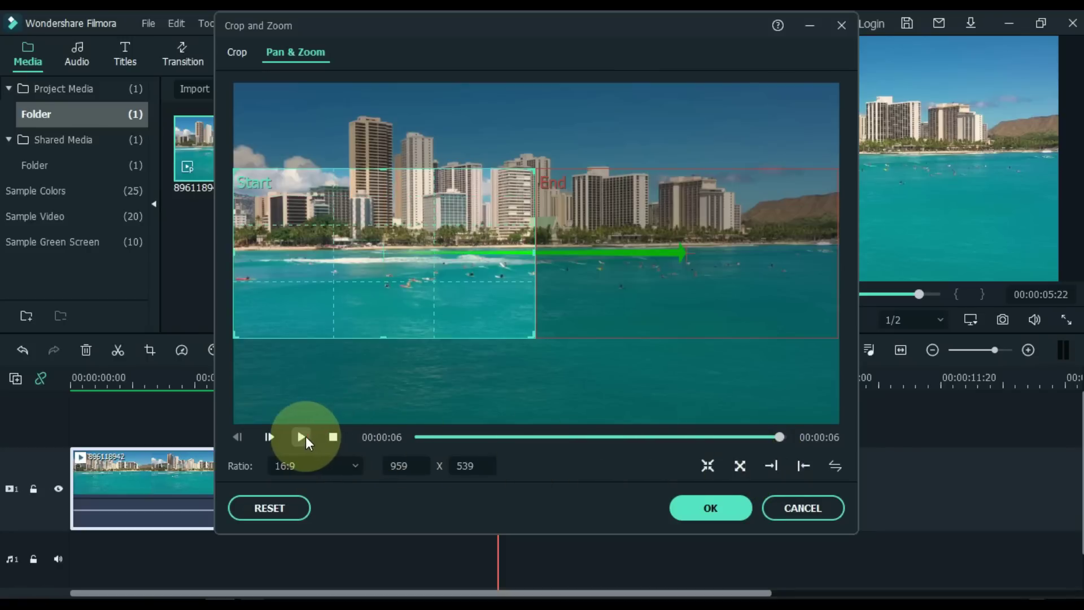
pyautogui.click(304, 436)
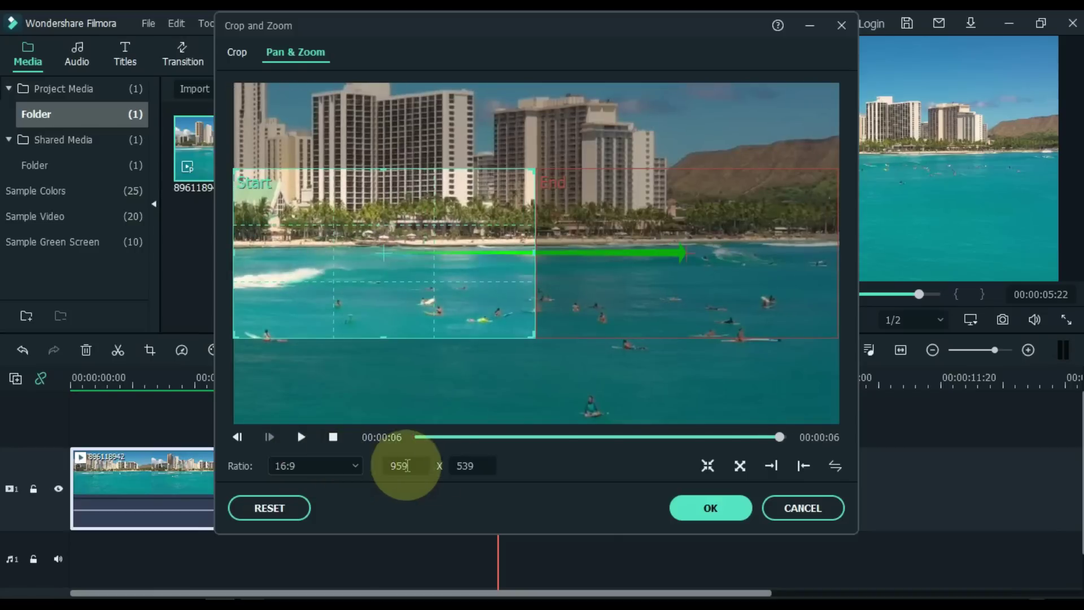
pyautogui.click(804, 468)
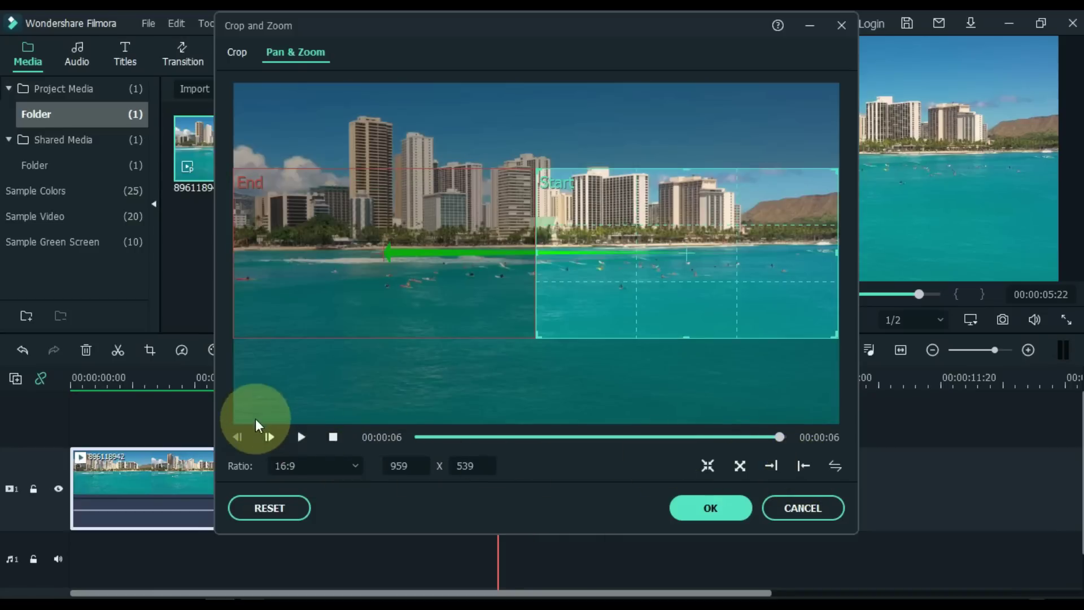
pyautogui.click(300, 437)
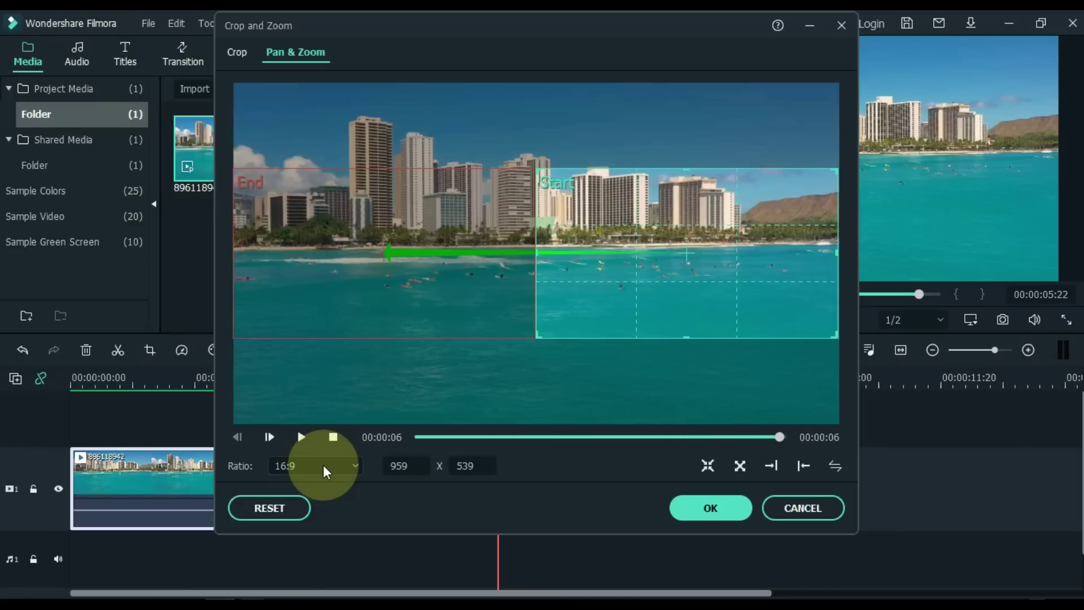
# Step: Swap the Start and End frames of the pan, preview the motion and stop playback
pyautogui.click(834, 466)
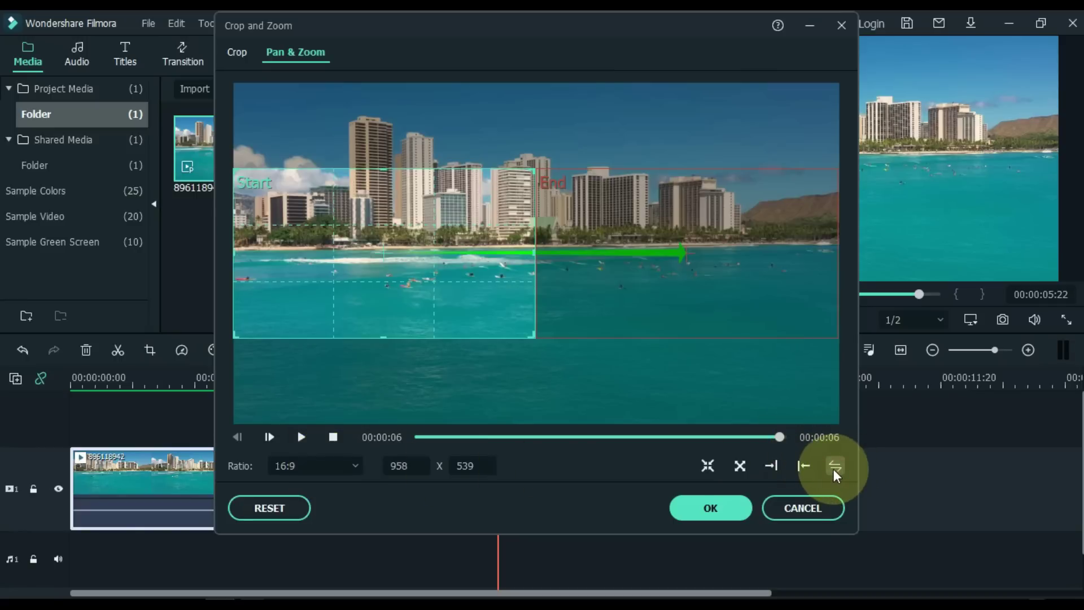
pyautogui.click(302, 438)
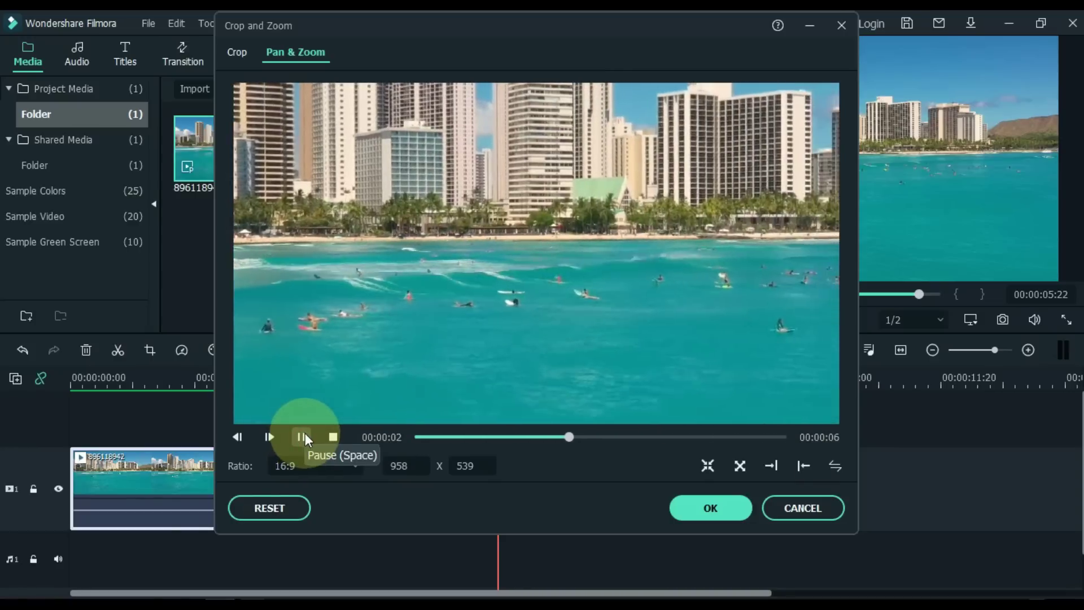
pyautogui.click(333, 437)
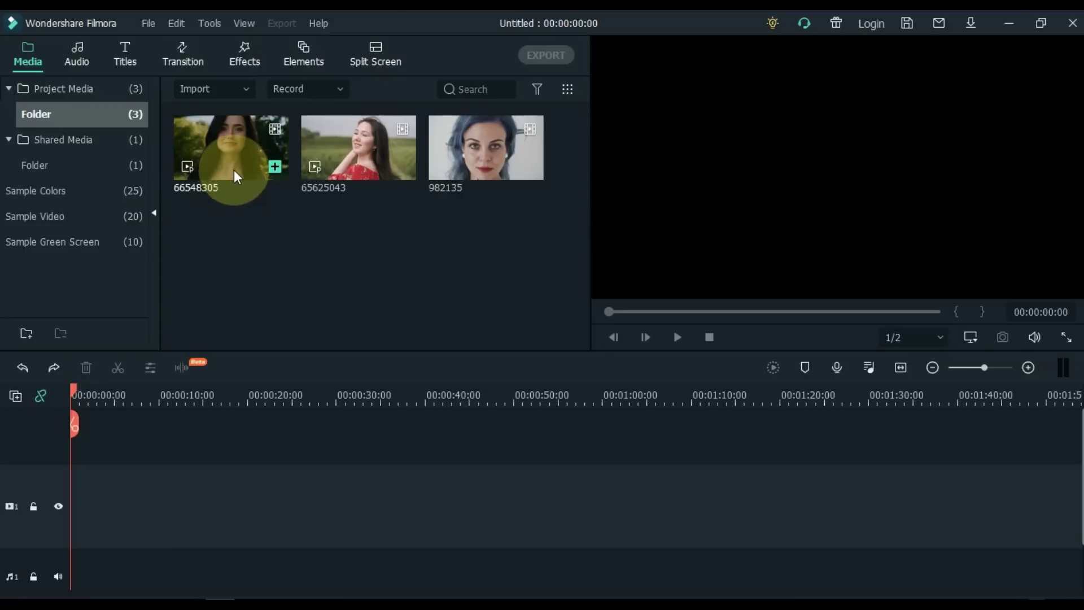
# Step: Place clips 66548305, 65625043 and 982135 one by one on video track 1 and undo all three placements
pyautogui.moveTo(233, 170); pyautogui.dragTo(50, 542)
pyautogui.moveTo(398, 186); pyautogui.dragTo(763, 531)
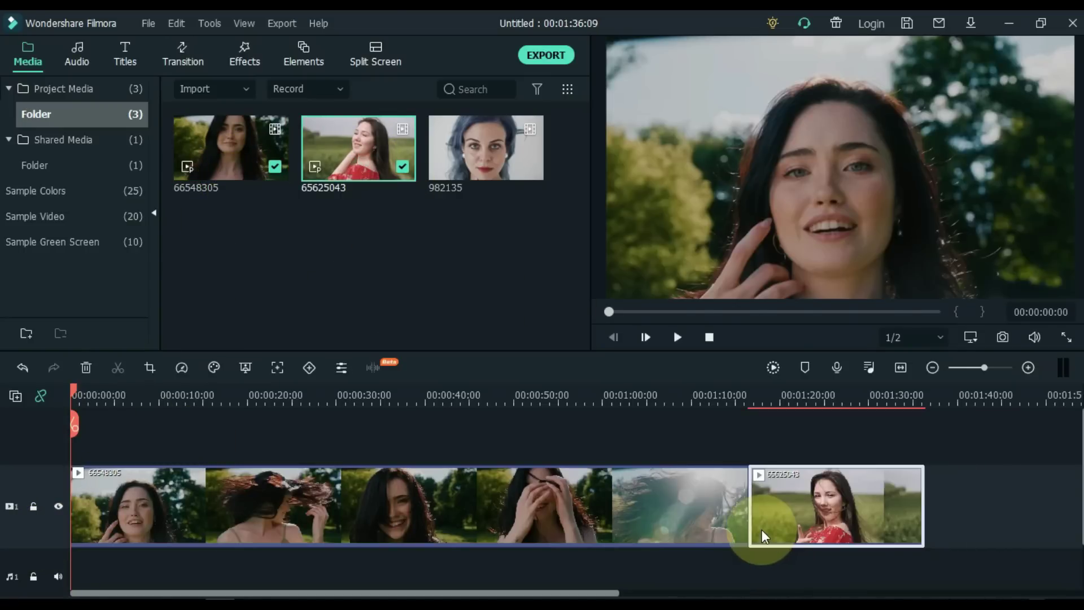
pyautogui.moveTo(476, 189); pyautogui.dragTo(937, 511)
pyautogui.hotkey('ctrl', 'z')
pyautogui.hotkey('ctrl', 'z')
pyautogui.hotkey('ctrl', 'z')
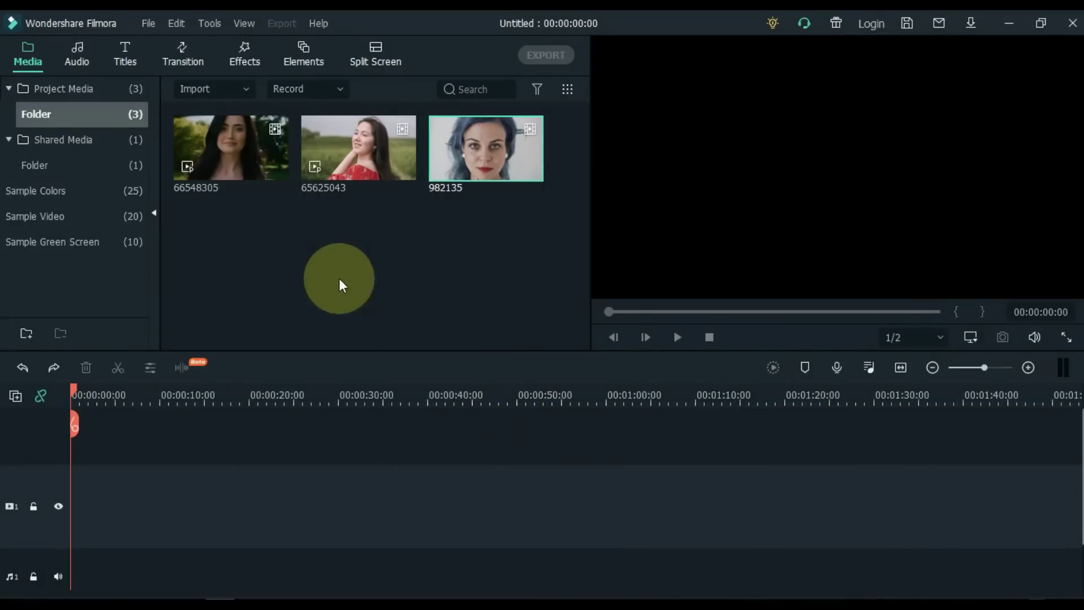
# Step: Select clips 66548305, 65625043 and 982135 in the media library and append them together to the timeline
pyautogui.moveTo(226, 222); pyautogui.dragTo(483, 164)
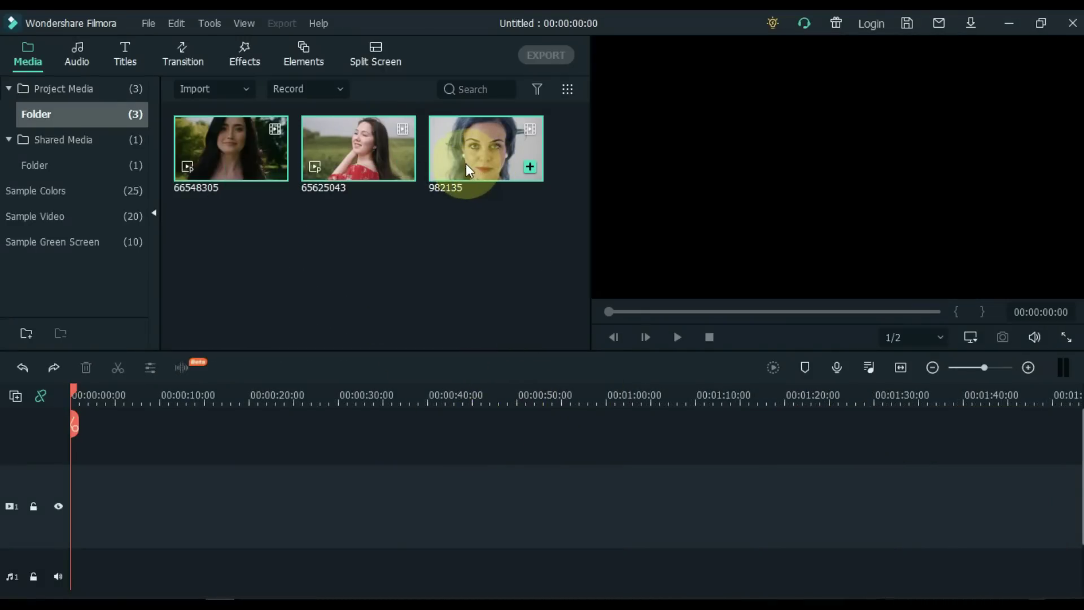
pyautogui.rightClick(464, 163)
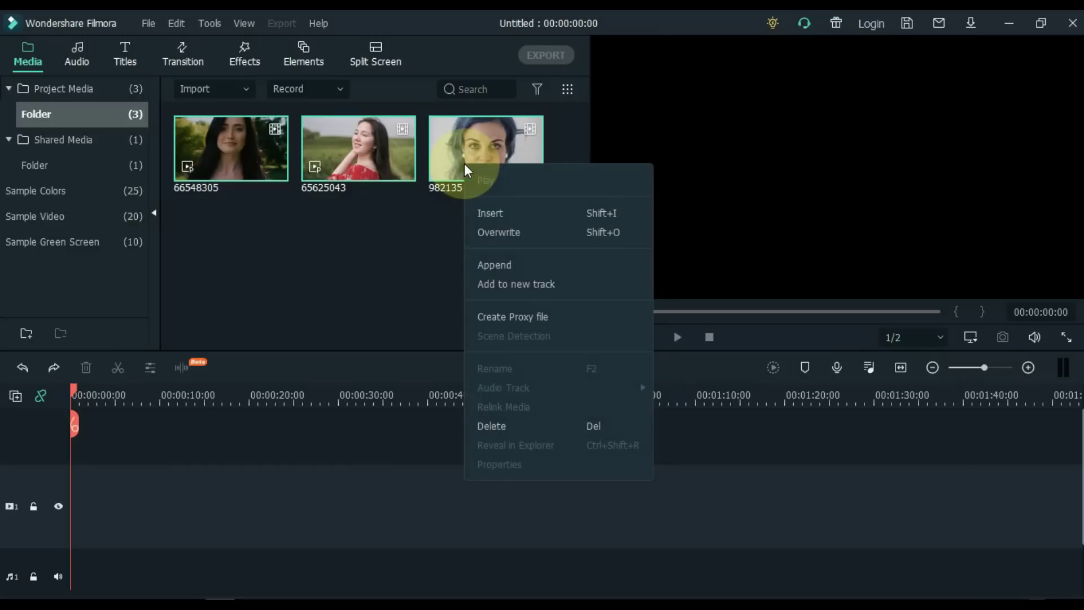
pyautogui.click(486, 263)
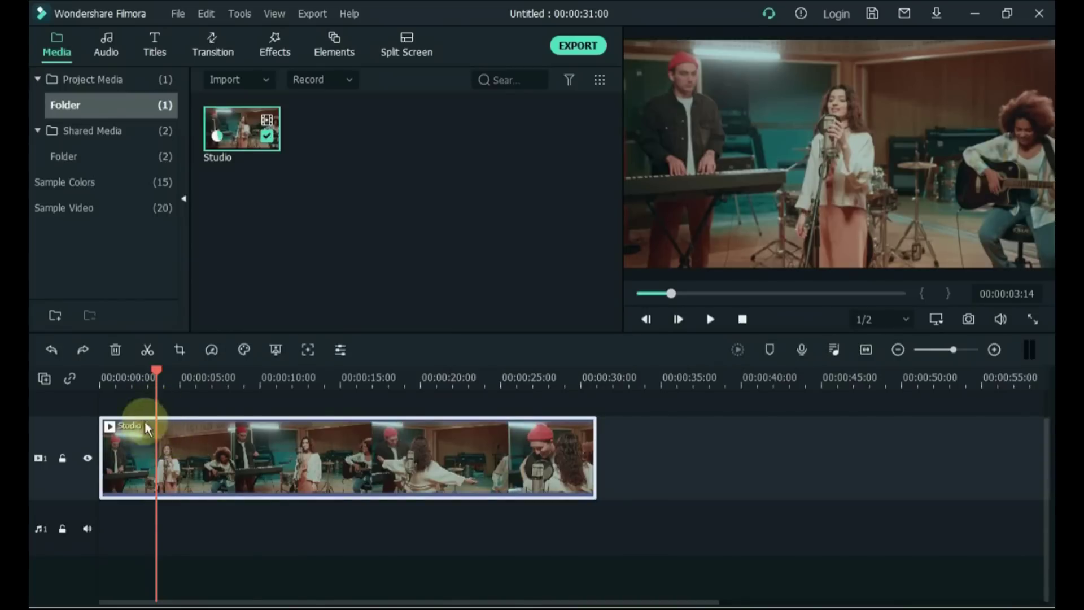
# Step: Enable showing the split button on the timeline playhead in the Editing preferences and accept the settings
pyautogui.click(178, 13)
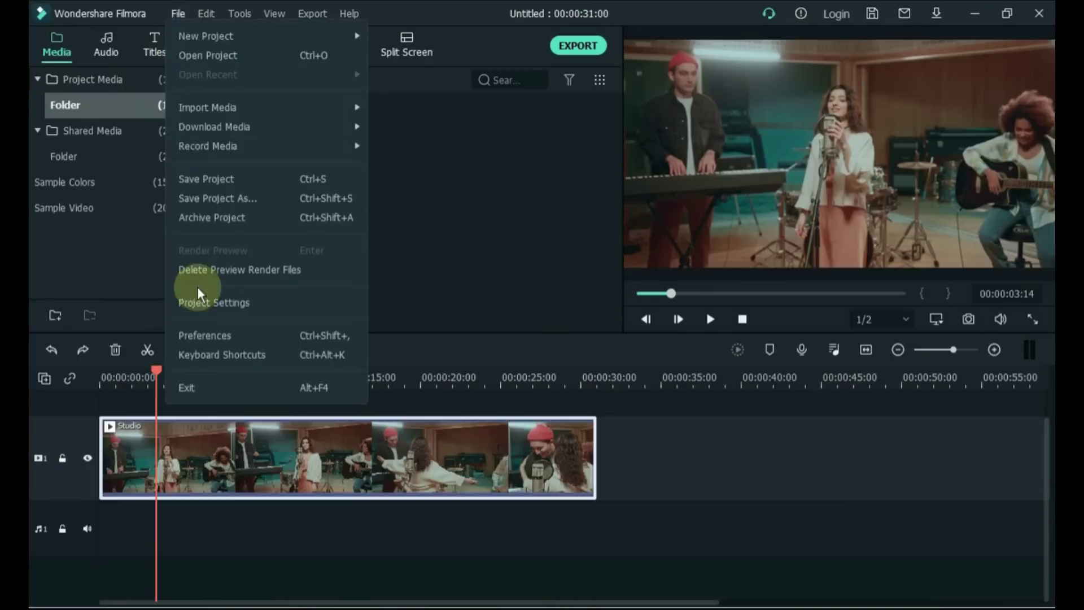
pyautogui.click(197, 334)
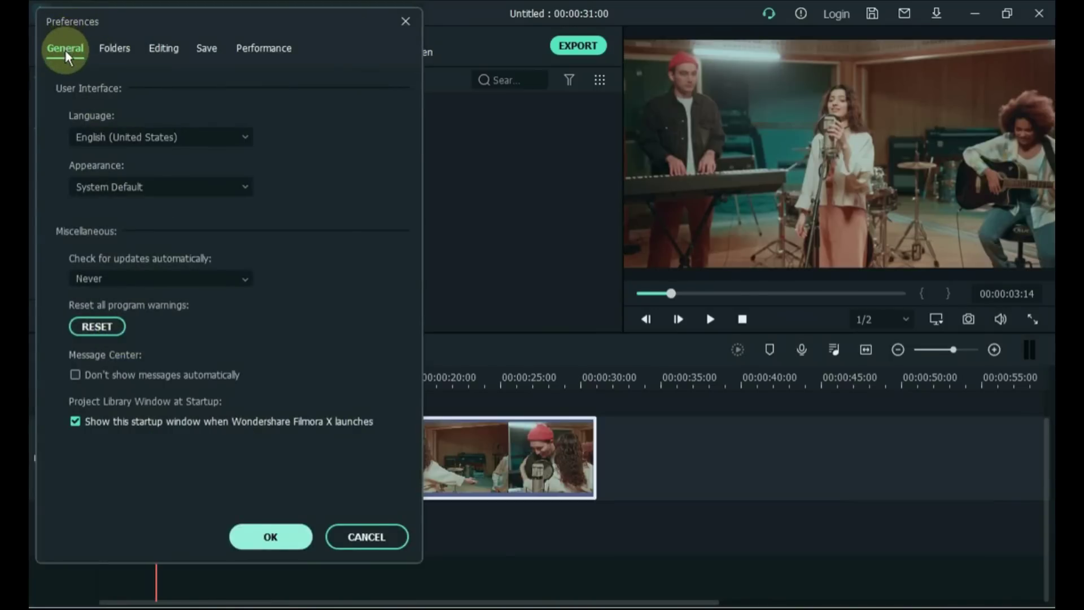
pyautogui.click(156, 52)
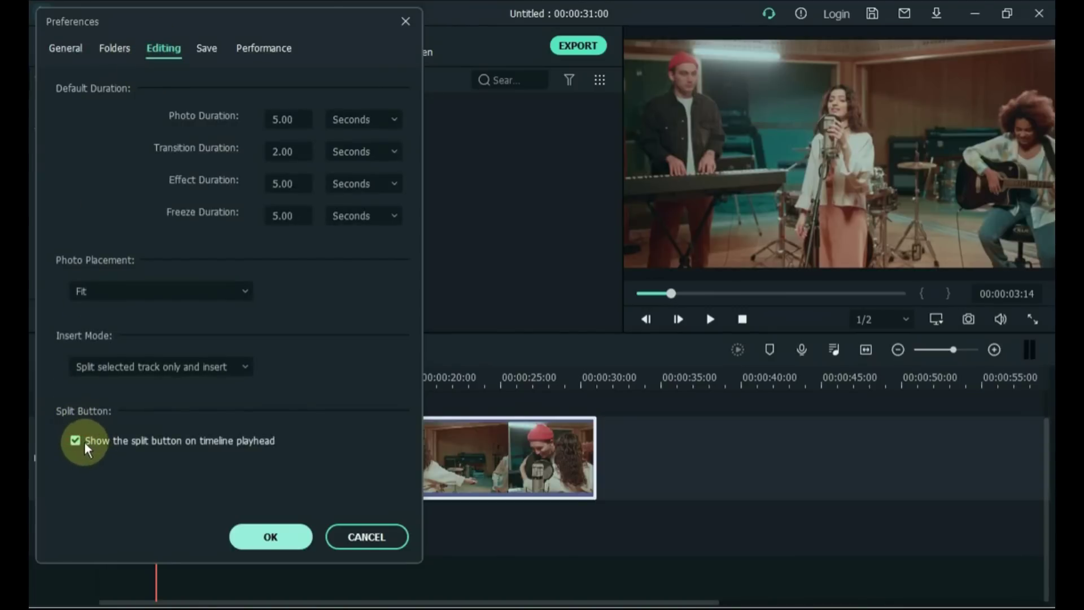
pyautogui.click(243, 535)
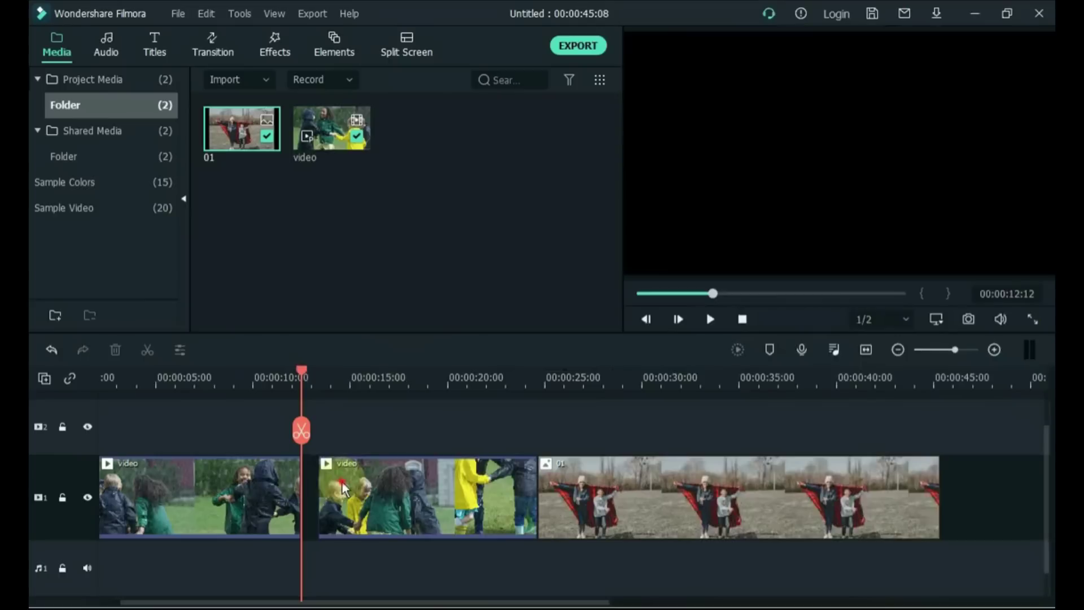
# Step: Move the second video clip and image 01 earlier to close the gaps on video track 1, and undo both moves
pyautogui.click(335, 486)
pyautogui.moveTo(335, 486); pyautogui.dragTo(329, 484)
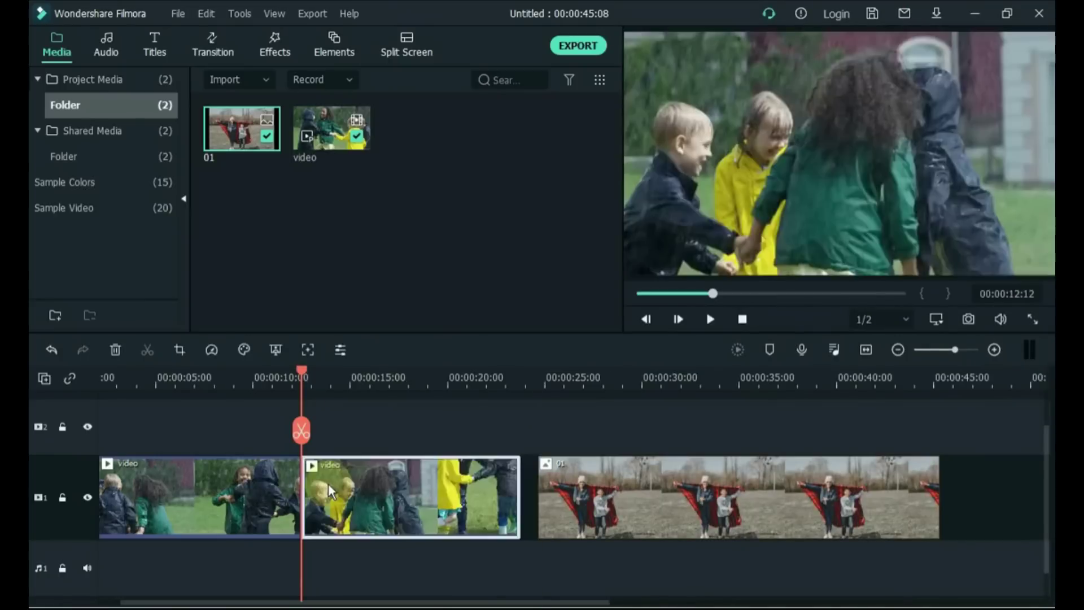
pyautogui.moveTo(546, 502); pyautogui.dragTo(530, 500)
pyautogui.hotkey('ctrl', 'z')
pyautogui.hotkey('ctrl', 'z')
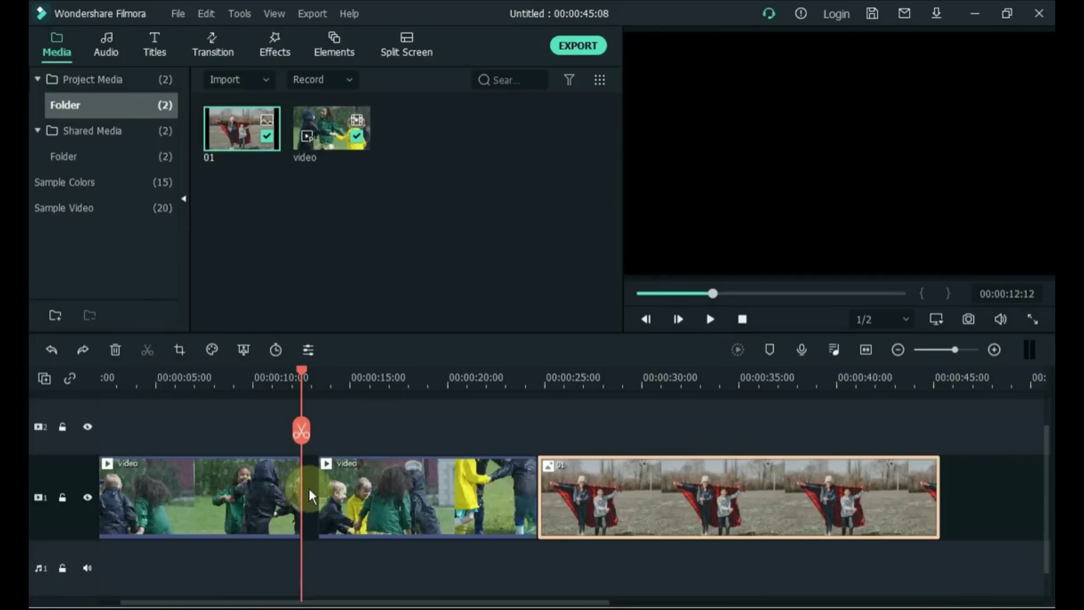
# Step: Ripple delete the gap between the two video clips on video track 1
pyautogui.rightClick(310, 489)
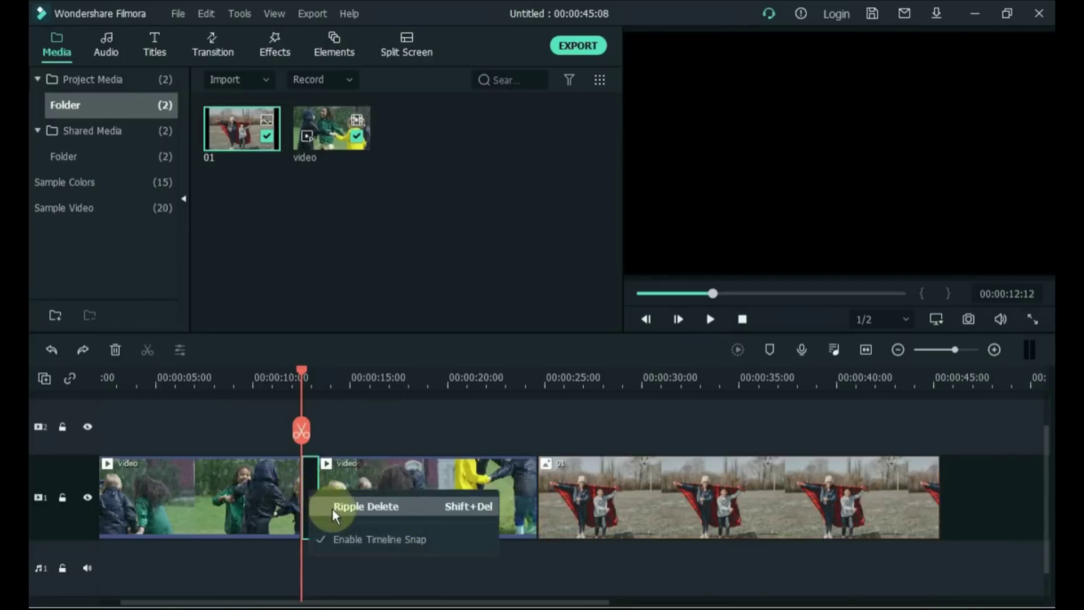
pyautogui.click(347, 506)
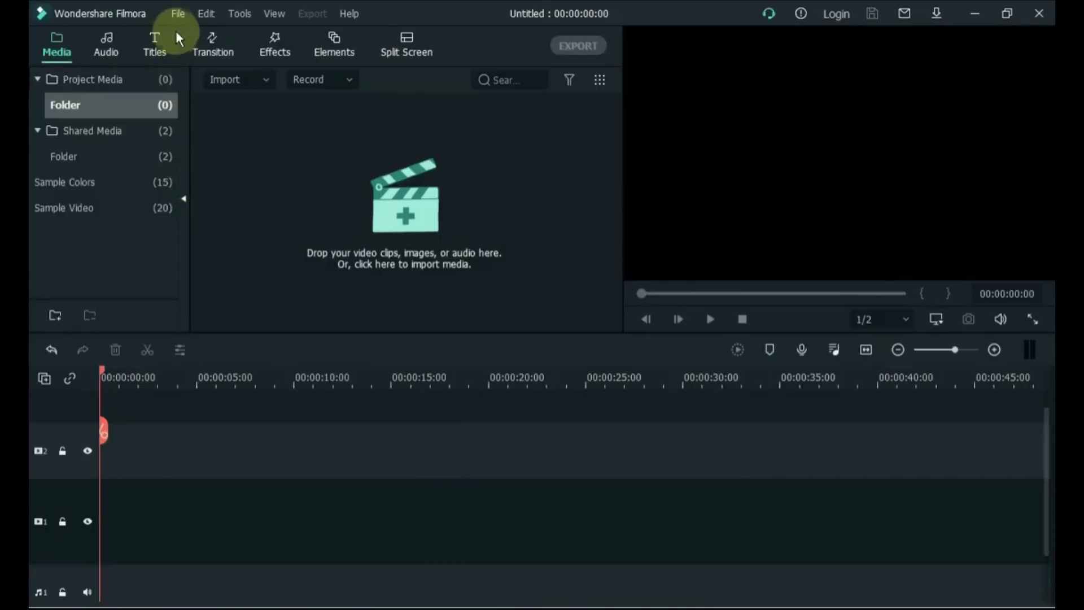
# Step: Set the interface appearance to Light Mode in the General preferences, then look through the Transition and Titles libraries
pyautogui.click(176, 16)
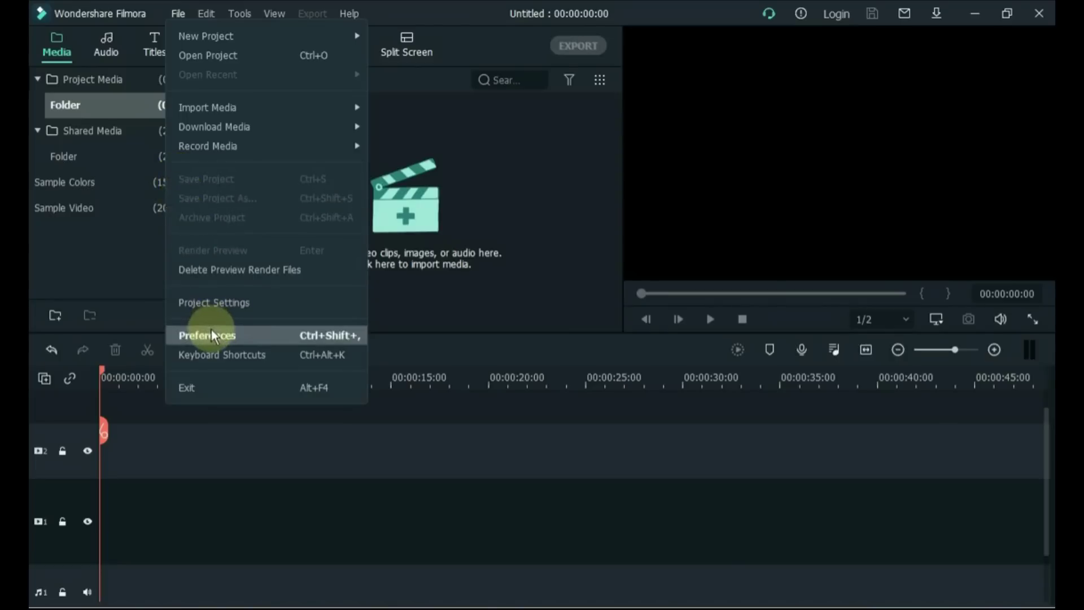
pyautogui.click(252, 337)
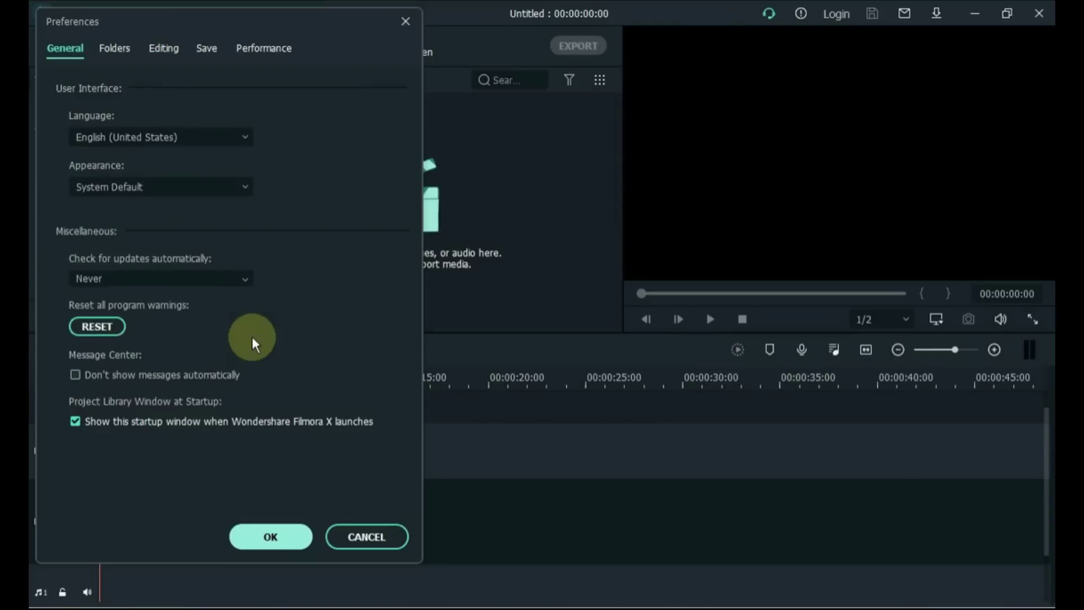
pyautogui.click(210, 189)
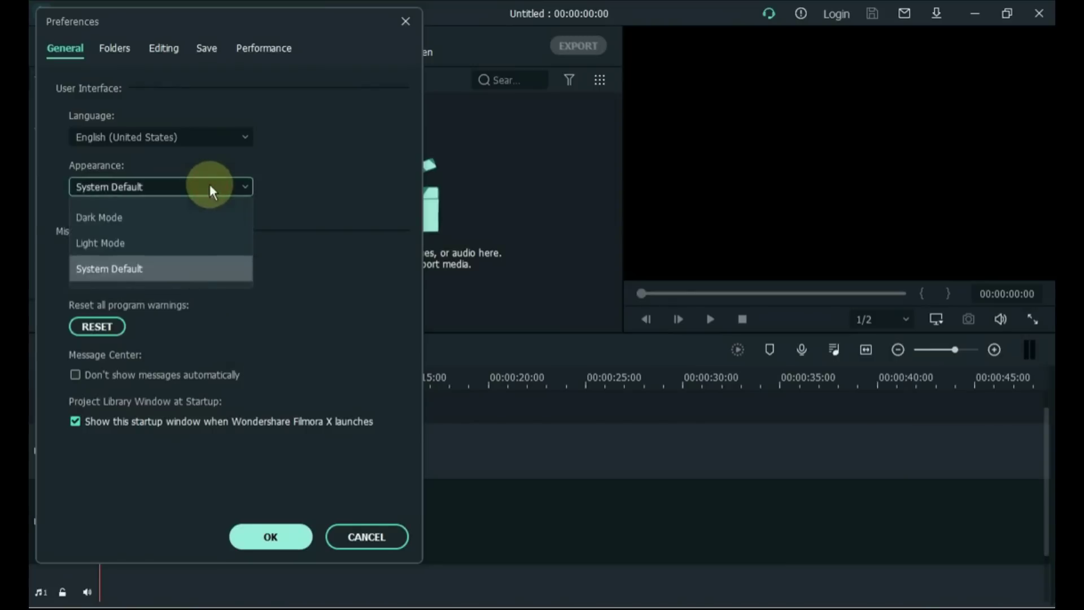
pyautogui.click(185, 243)
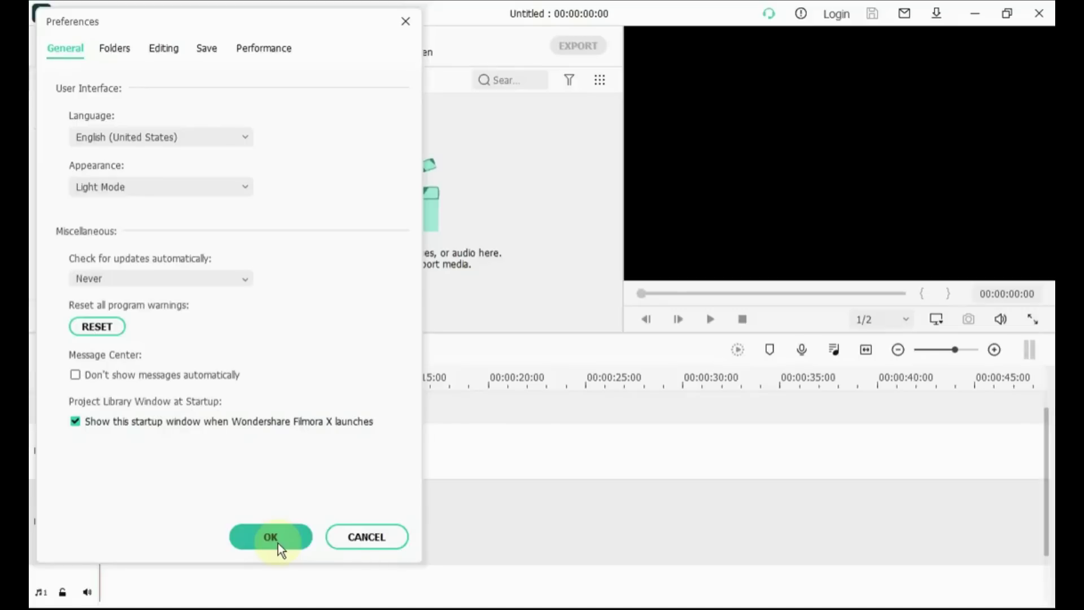
pyautogui.click(277, 541)
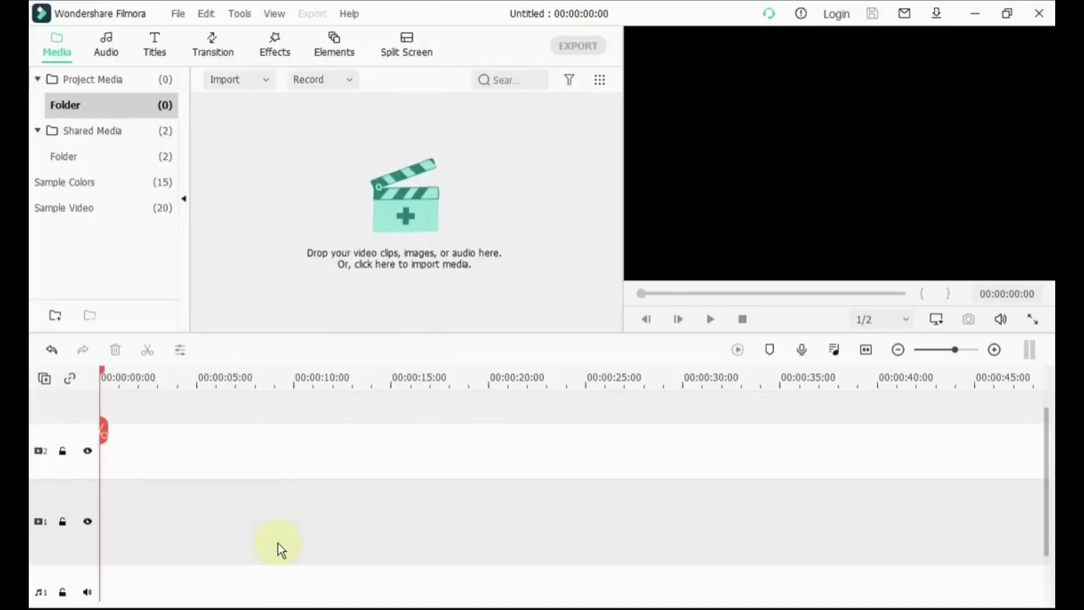
pyautogui.click(234, 56)
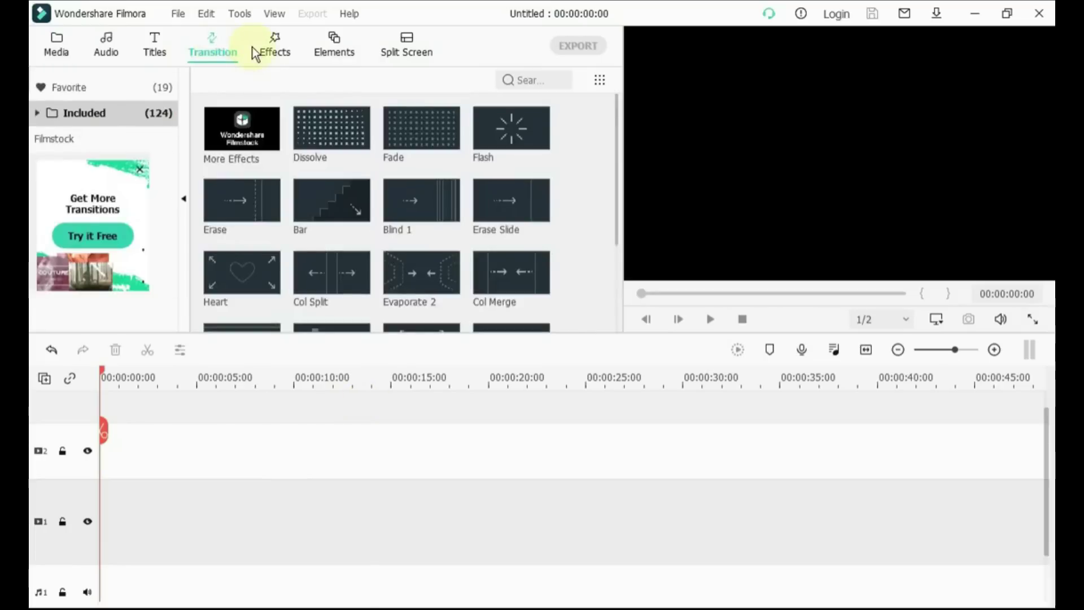
pyautogui.click(154, 51)
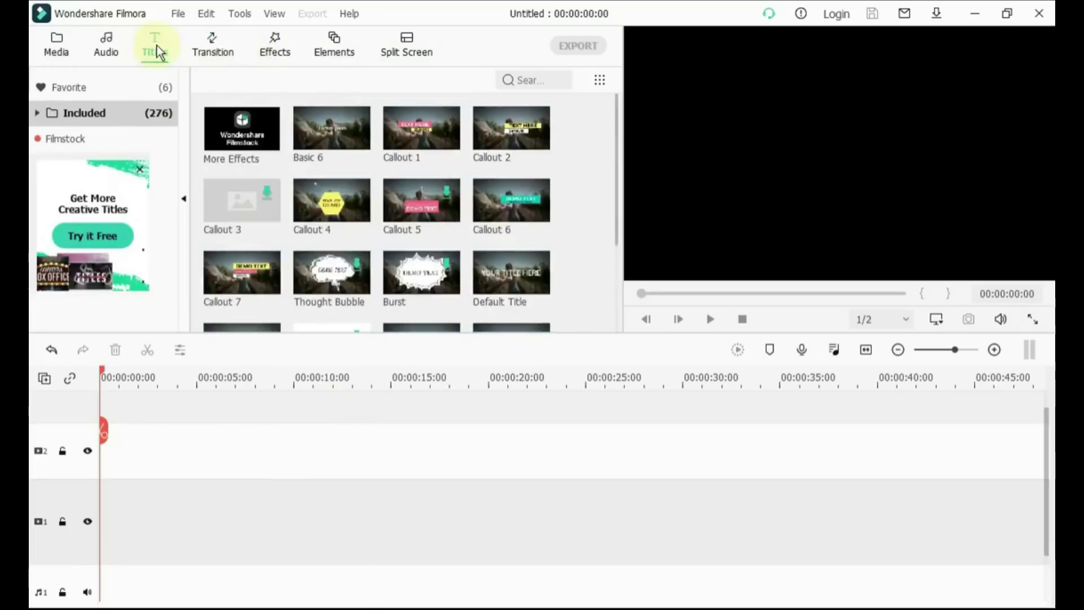
pyautogui.click(60, 54)
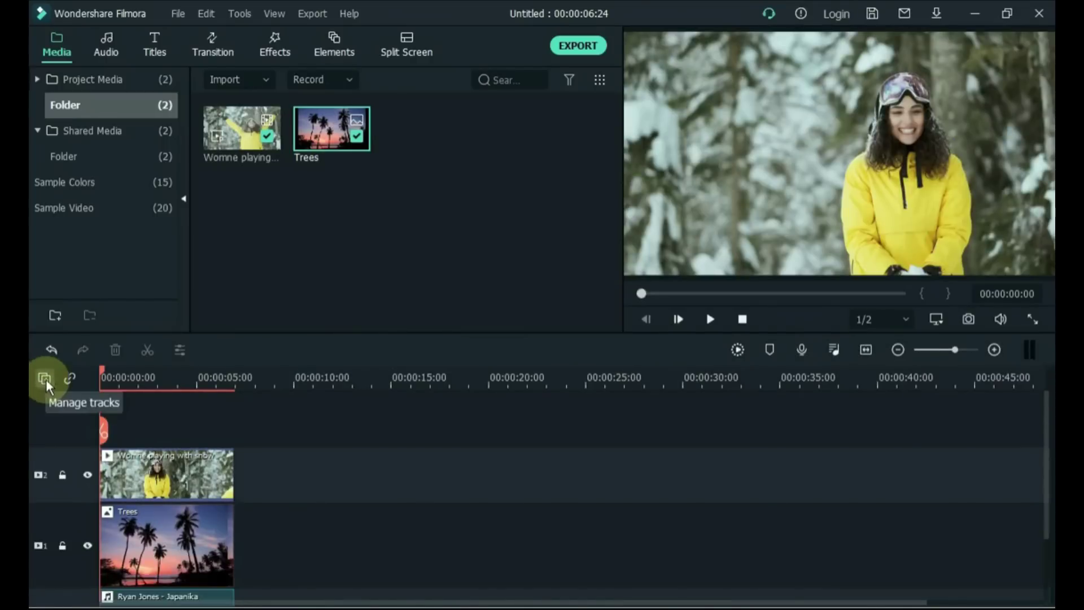
# Step: Set the height of the timeline tracks to Big and check the video and audio tracks
pyautogui.click(46, 379)
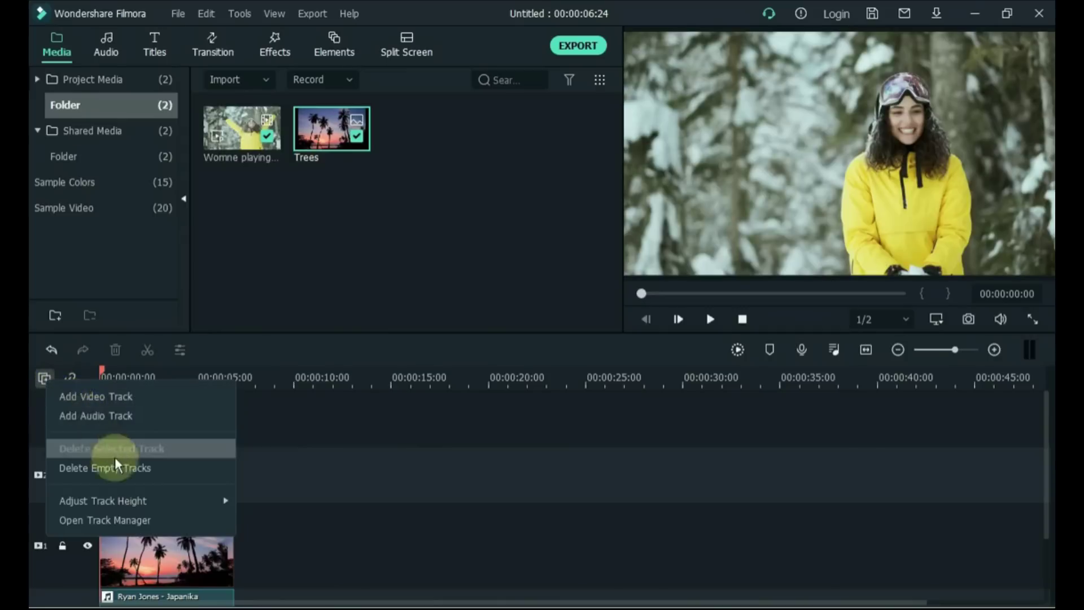
pyautogui.moveTo(178, 499)
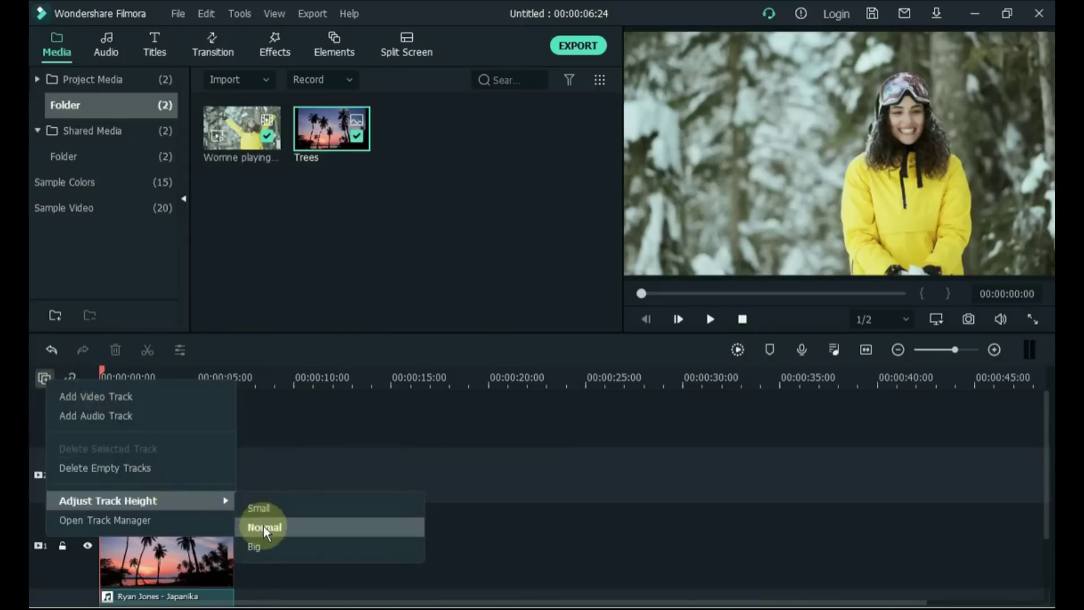
pyautogui.click(272, 546)
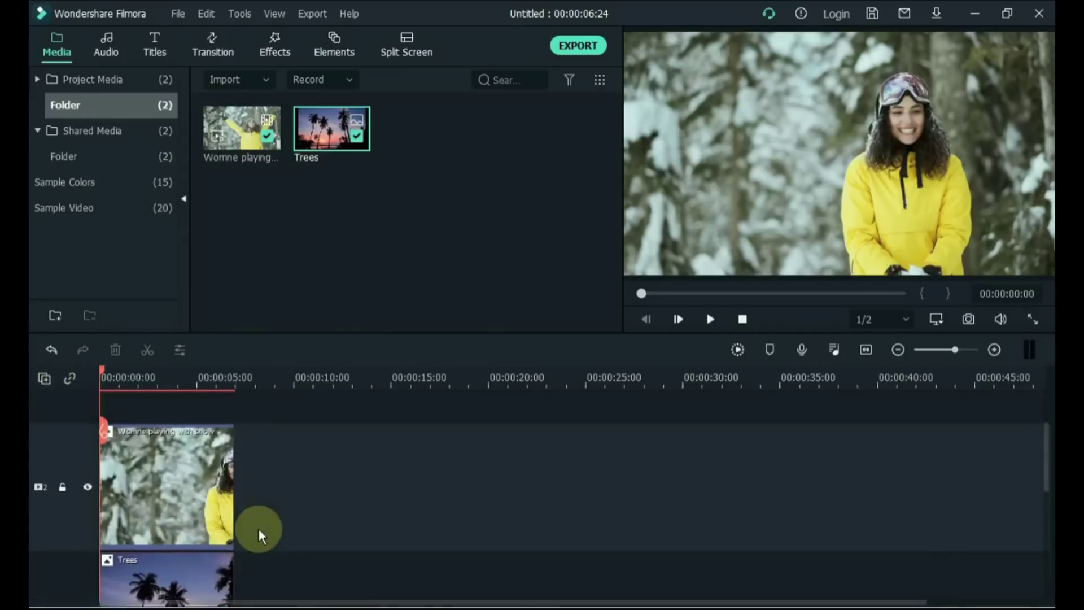
pyautogui.scroll(-5, 259, 527)
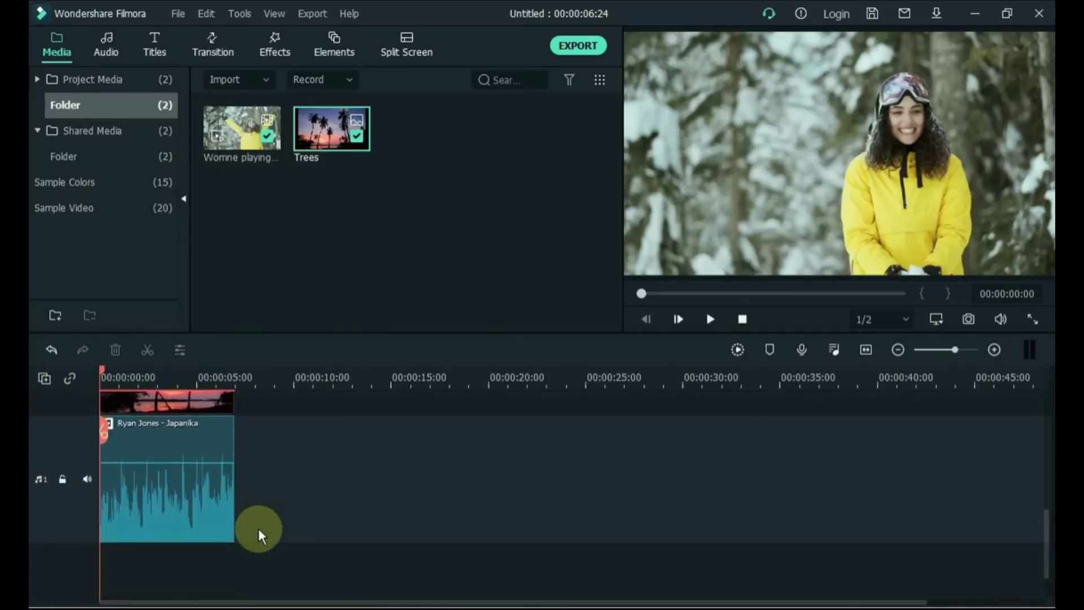
pyautogui.click(173, 481)
pyautogui.scroll(5, 172, 481)
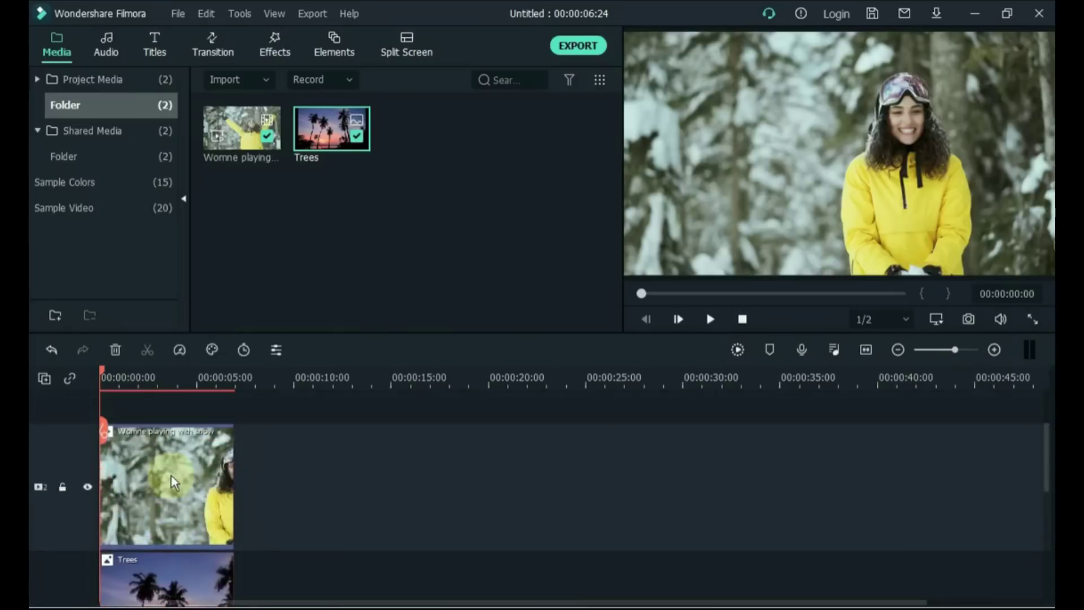
# Step: Set the height of the timeline tracks to Small and deselect the audio clip
pyautogui.click(45, 378)
pyautogui.moveTo(194, 496)
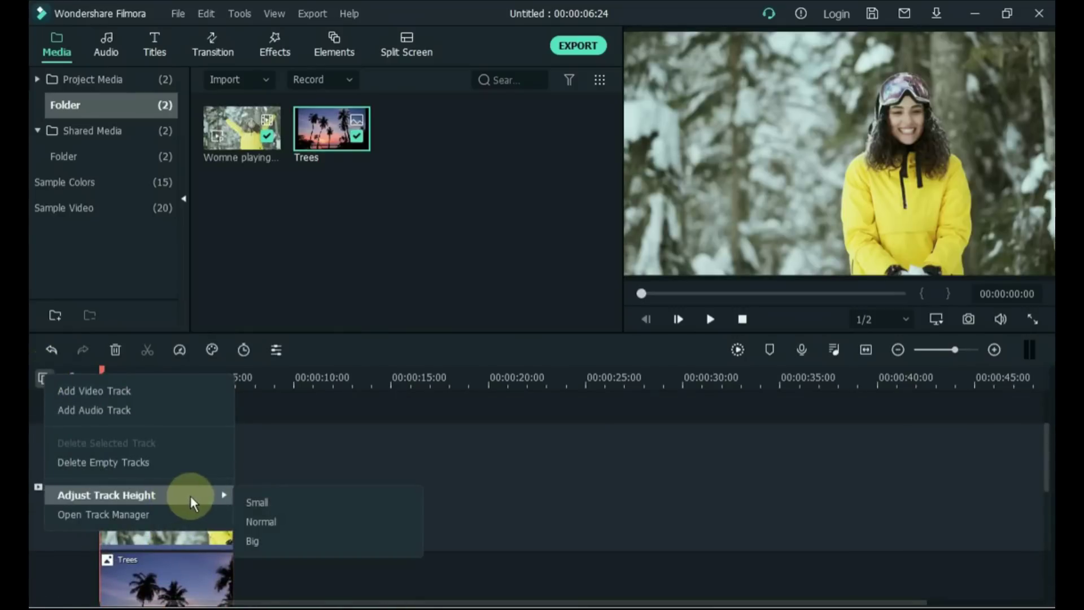
pyautogui.click(260, 504)
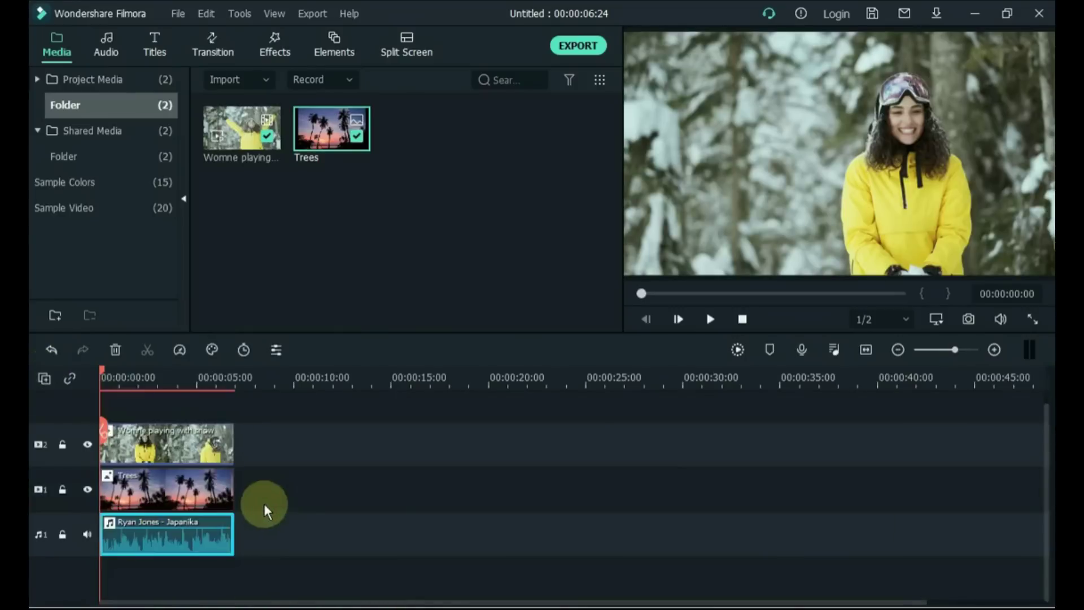
pyautogui.click(262, 532)
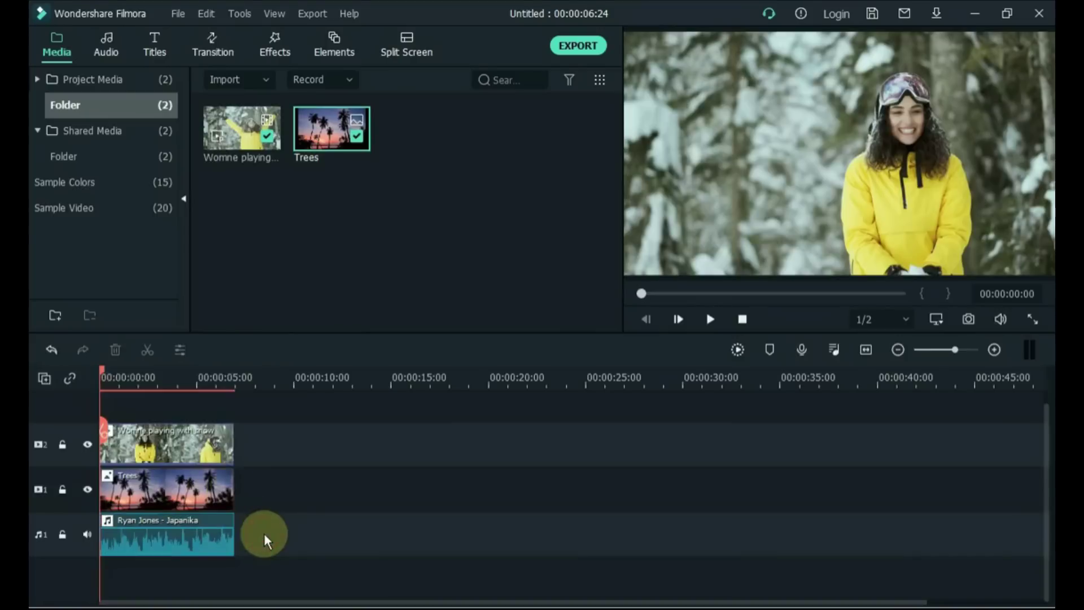
# Step: Use the Track Manager to add 1 video track above video track 1 and 1 audio track above audio track 1
pyautogui.click(44, 378)
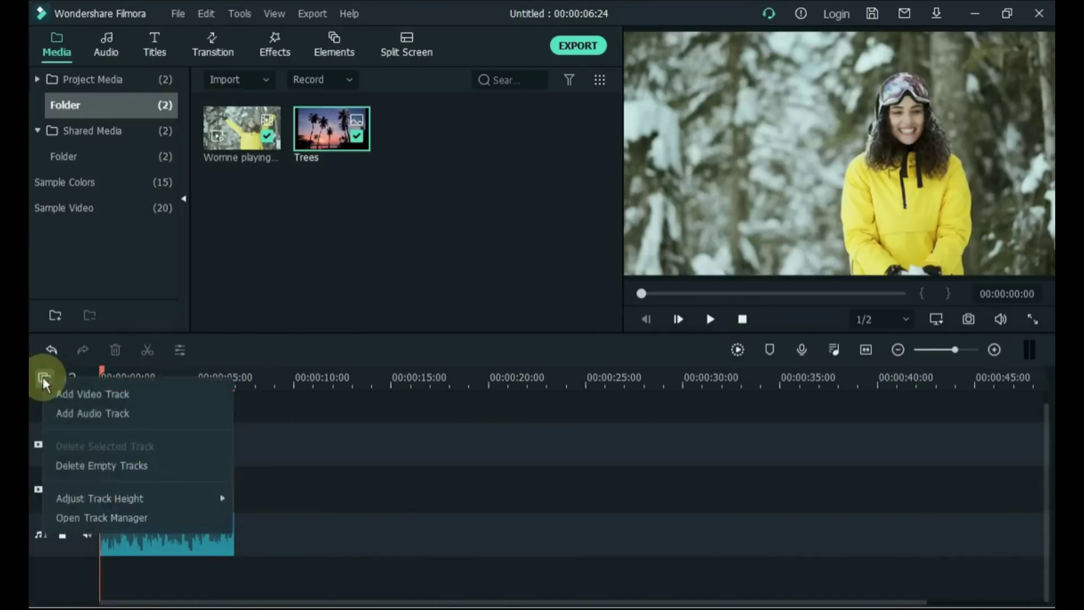
pyautogui.click(109, 518)
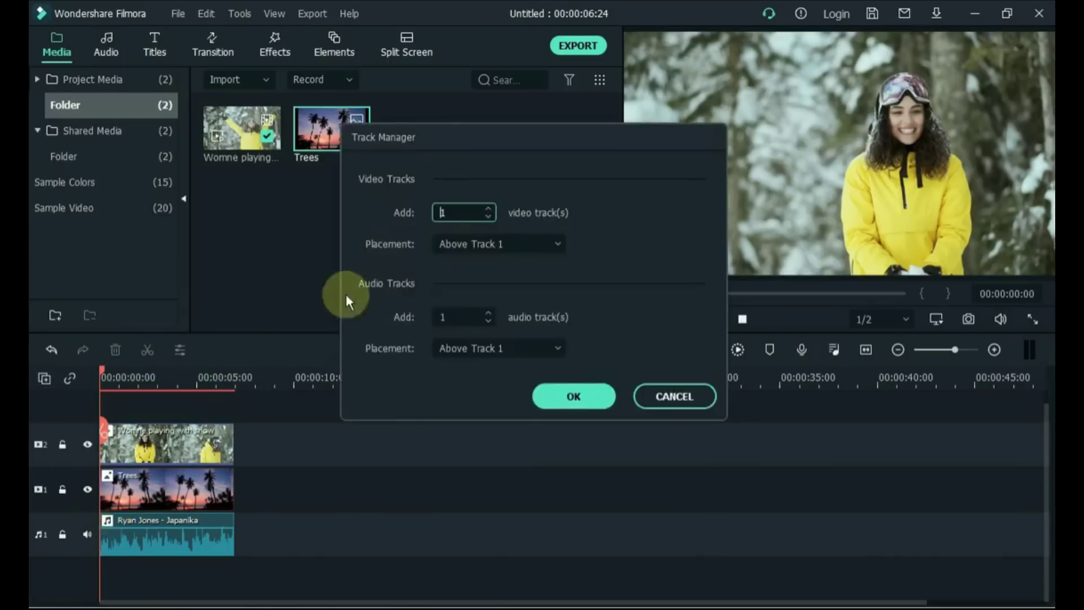
pyautogui.click(469, 244)
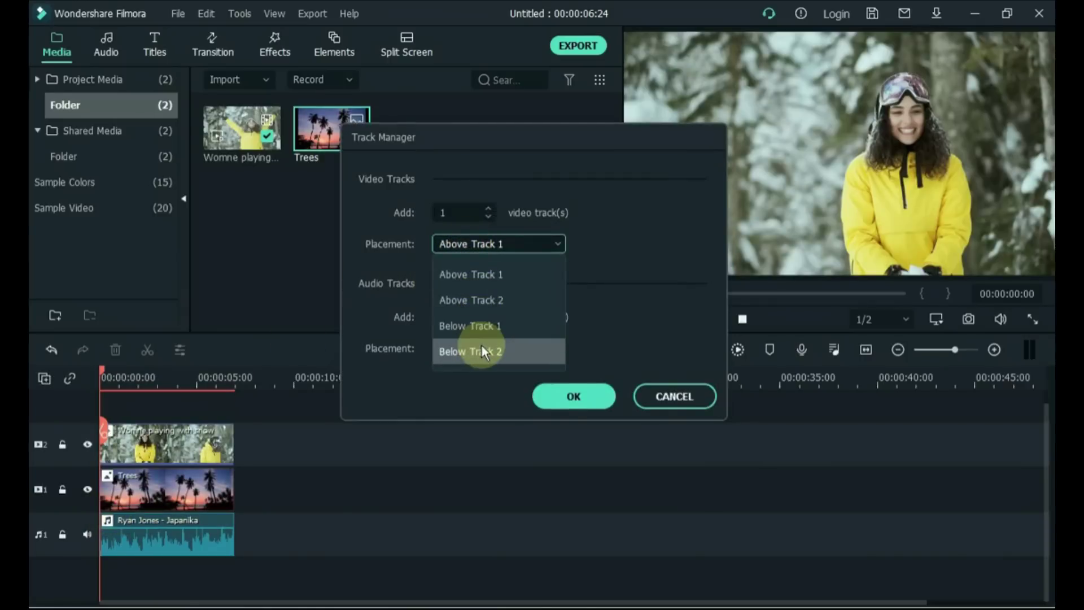
pyautogui.click(486, 282)
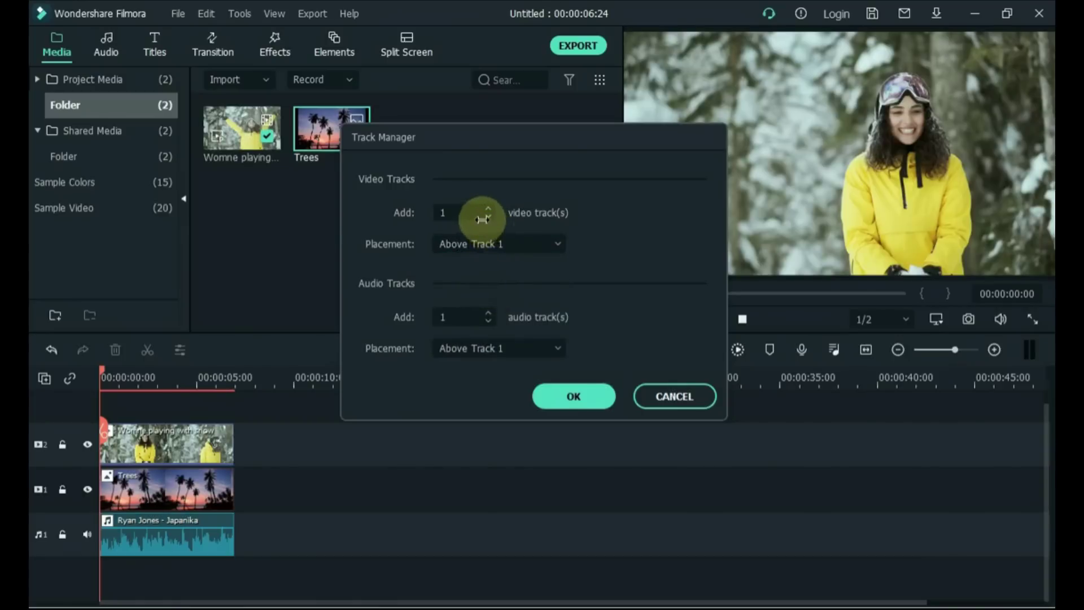
pyautogui.click(555, 399)
pyautogui.scroll(-3, 195, 490)
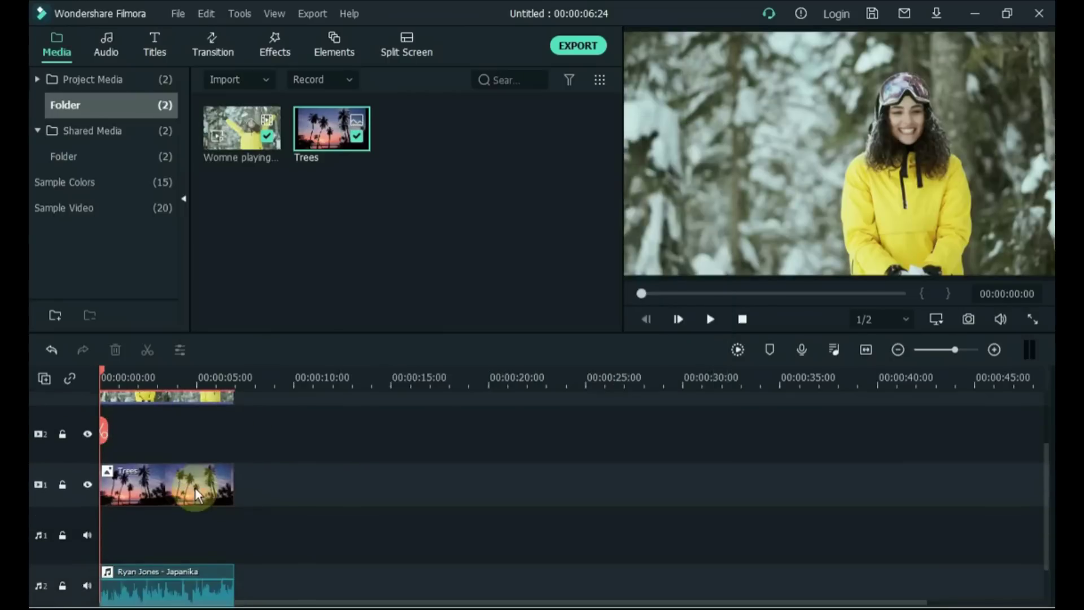
pyautogui.scroll(-2, 195, 486)
pyautogui.scroll(3, 195, 487)
pyautogui.scroll(2, 194, 487)
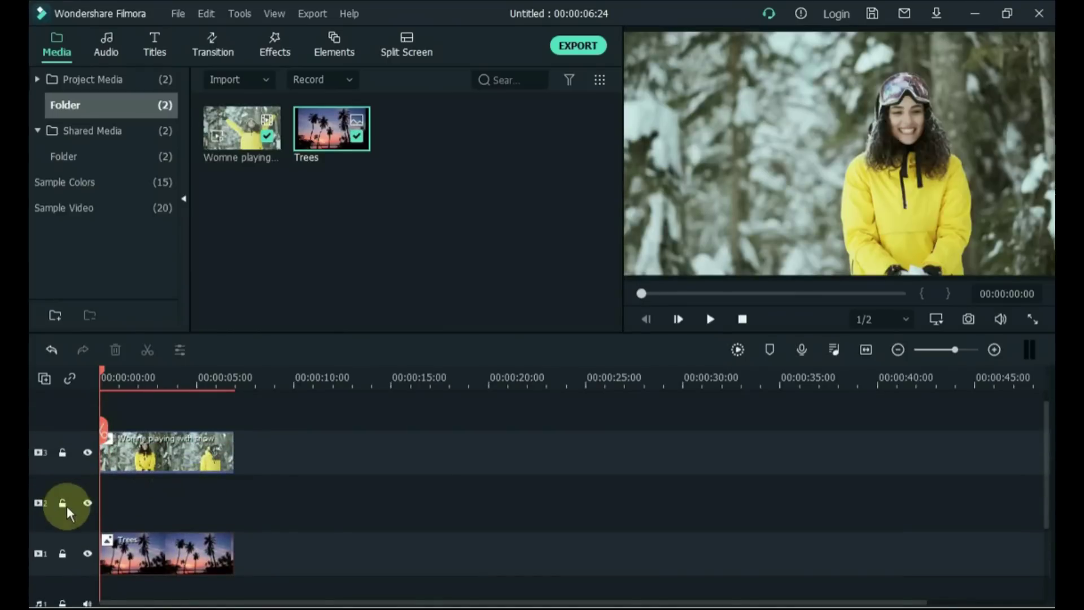
# Step: Add another audio track to the timeline and check it below the music clip
pyautogui.rightClick(83, 495)
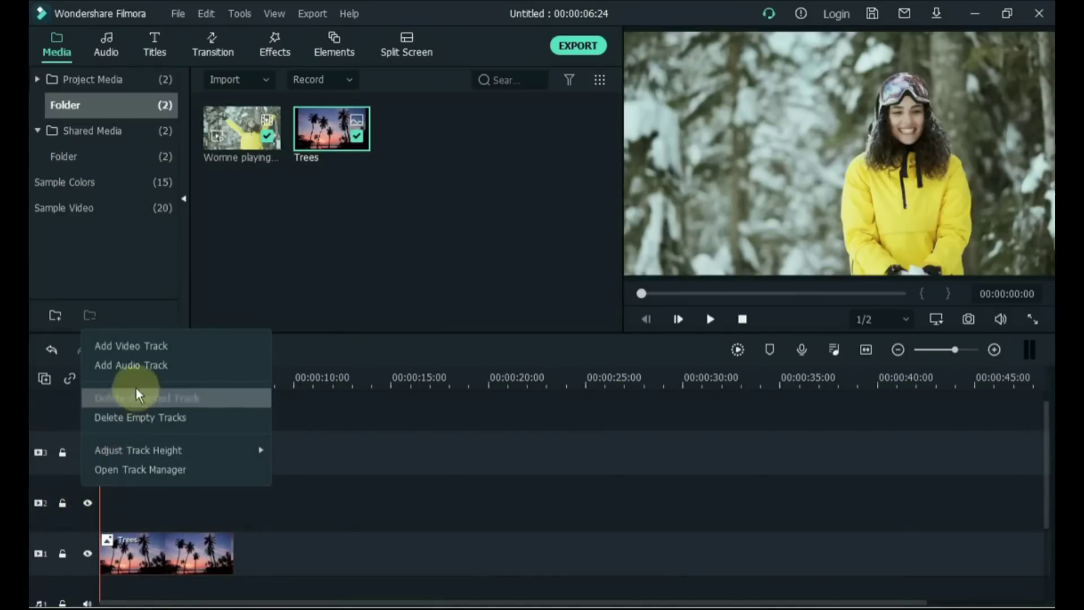
pyautogui.click(146, 366)
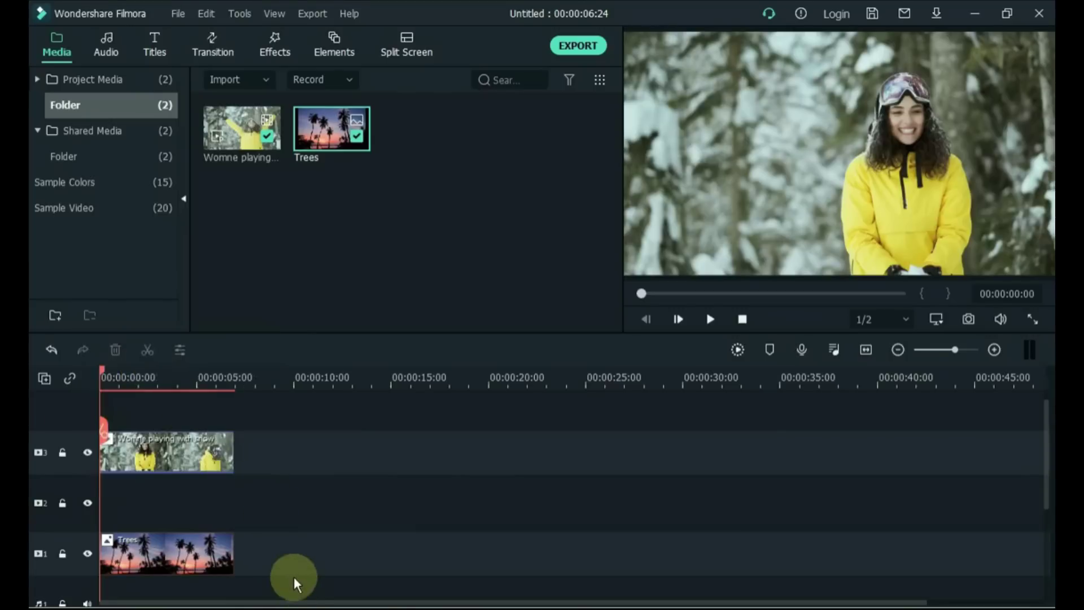
pyautogui.scroll(-3, 291, 574)
pyautogui.scroll(-1, 291, 581)
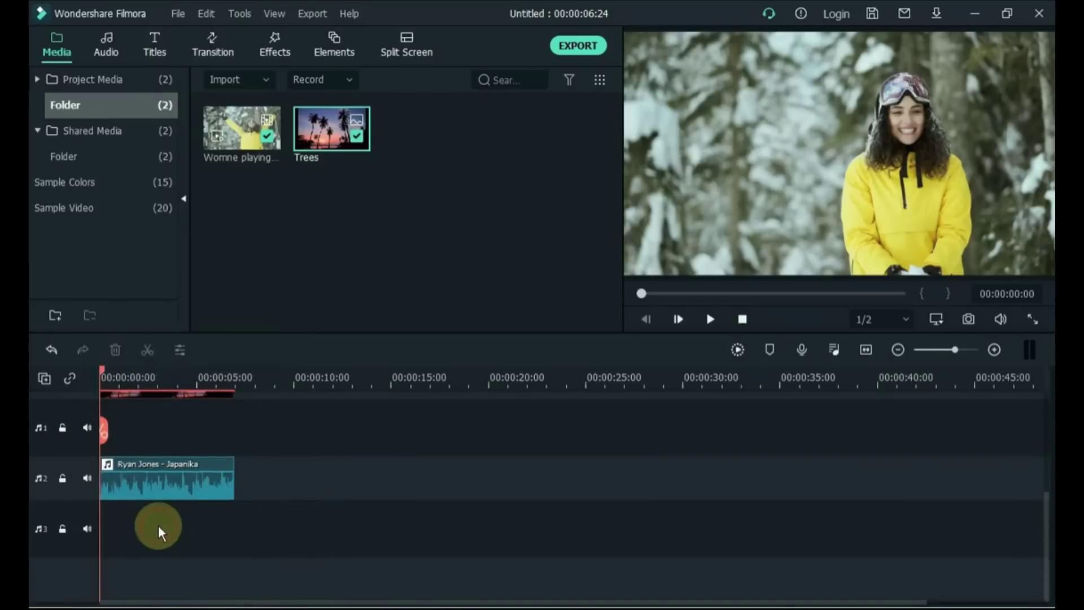
pyautogui.scroll(2, 160, 533)
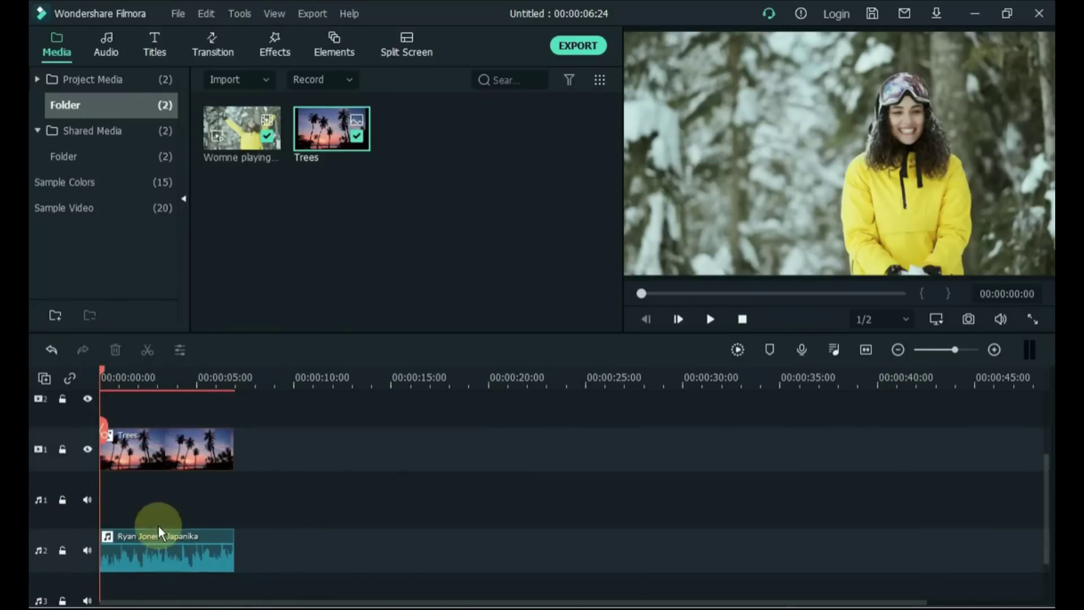
# Step: Delete all empty tracks from the timeline
pyautogui.click(44, 379)
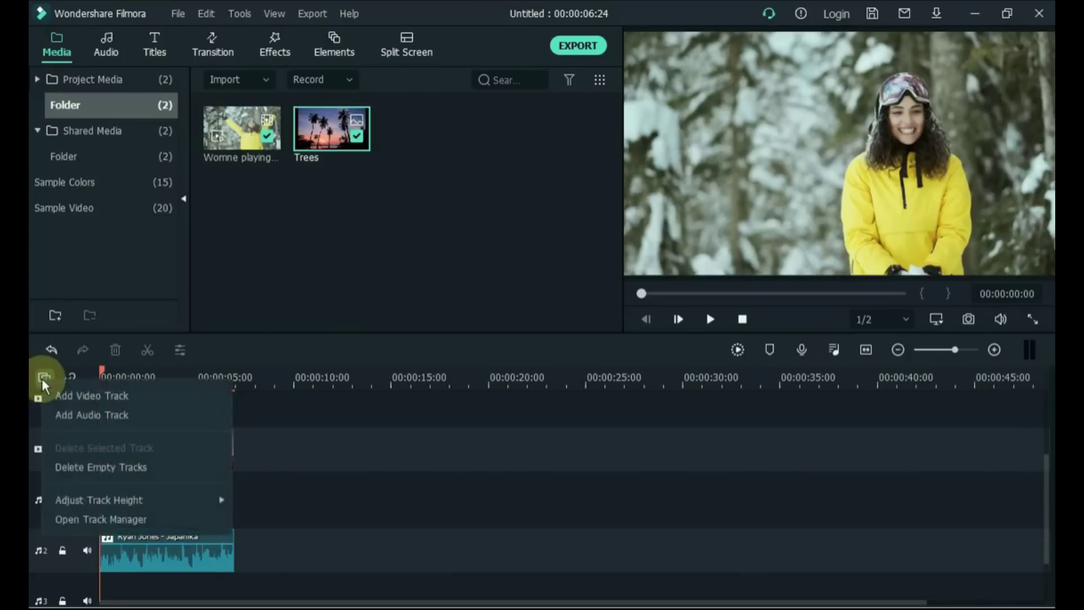
pyautogui.click(111, 474)
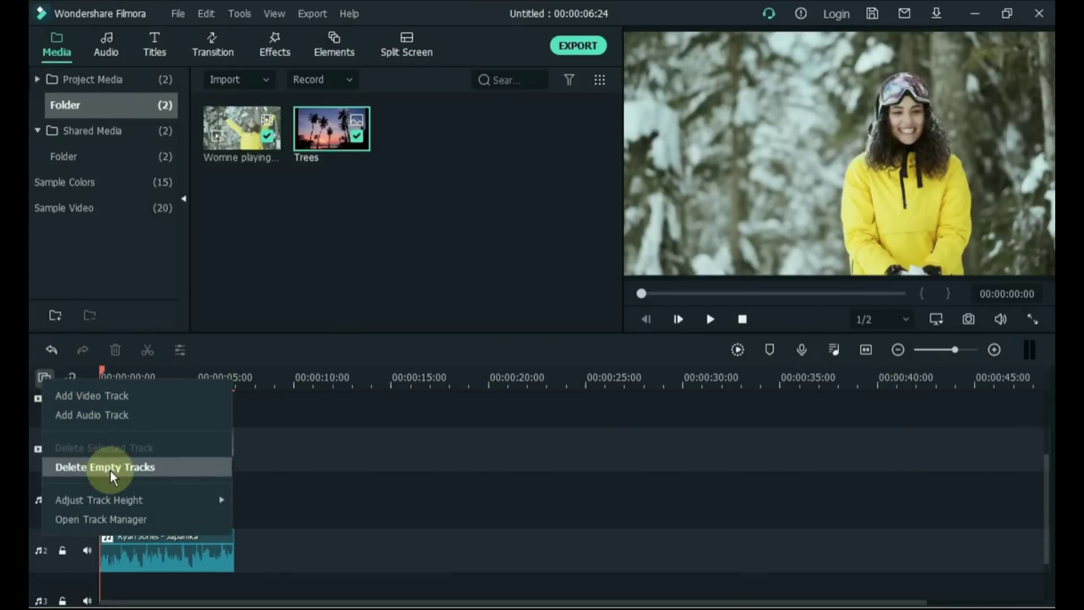
pyautogui.click(229, 495)
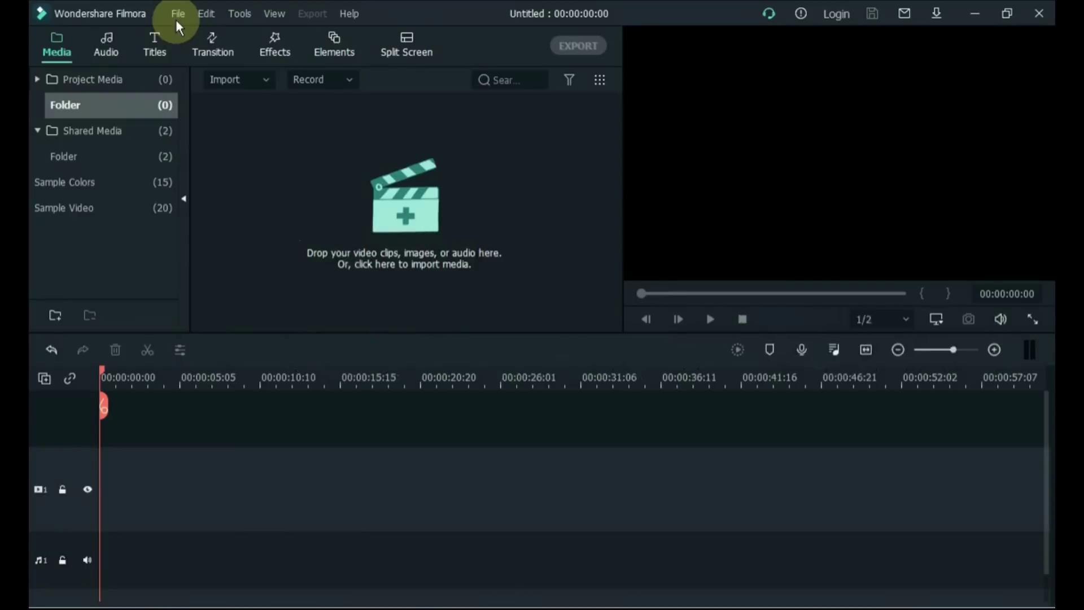
# Step: Open the Instant Cutter Tool for importing media and switch it to Merge mode
pyautogui.click(177, 15)
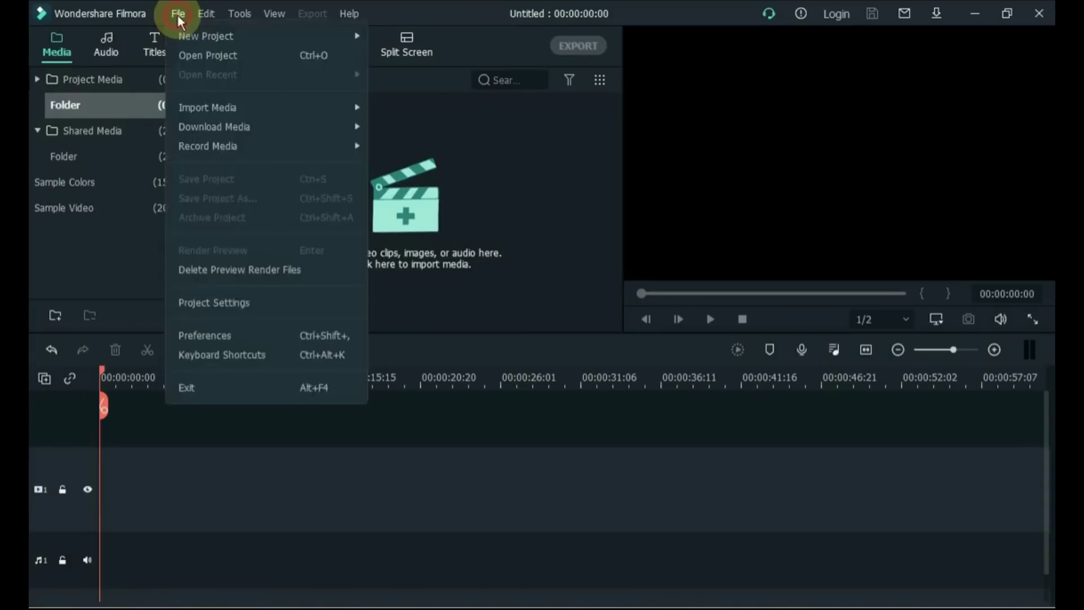
pyautogui.moveTo(295, 105)
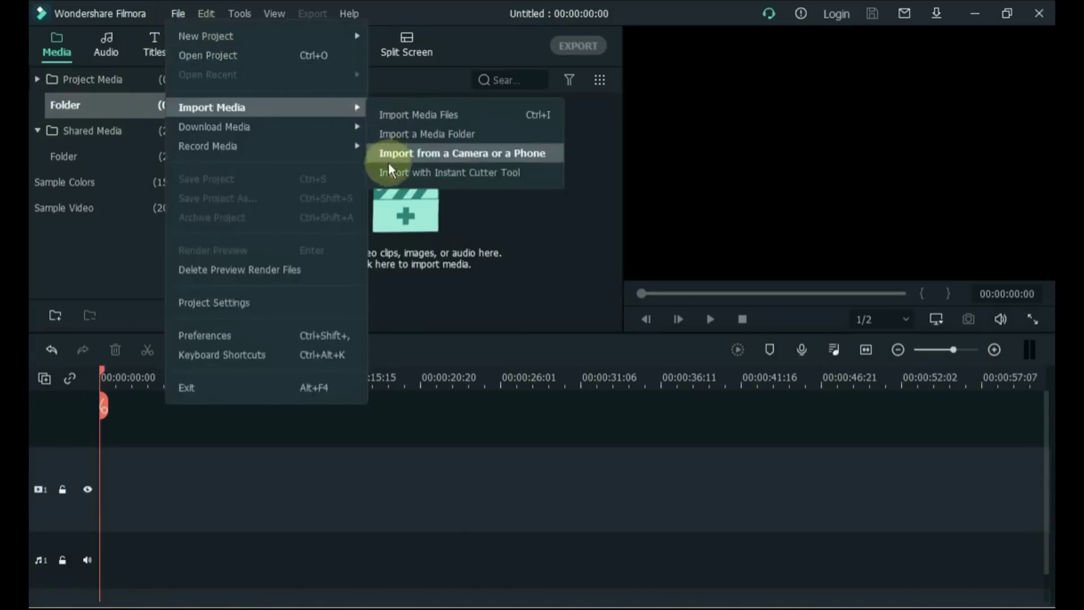
pyautogui.click(420, 173)
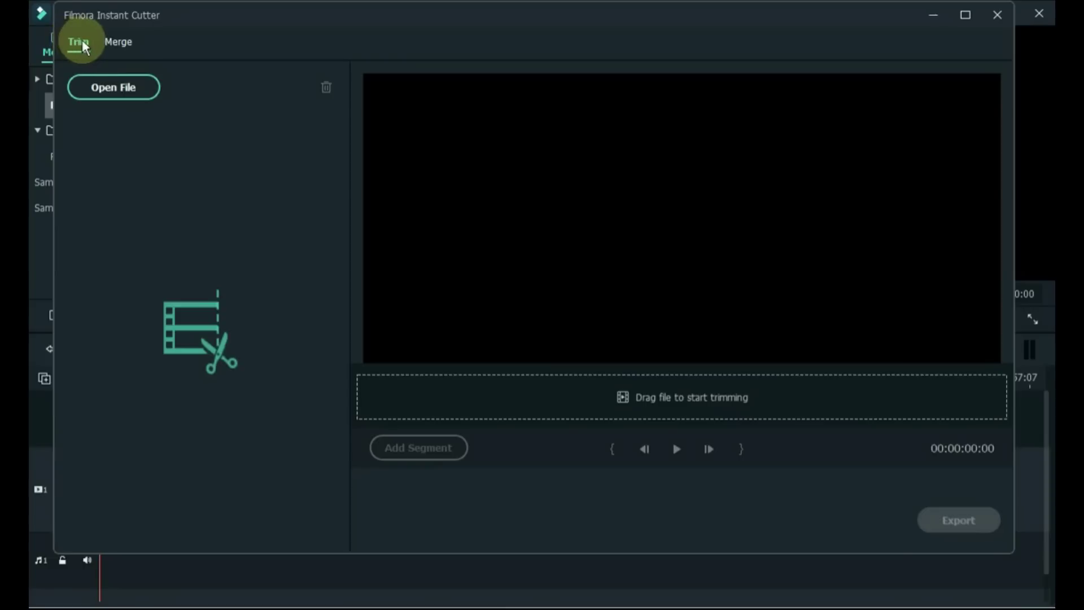
pyautogui.click(127, 44)
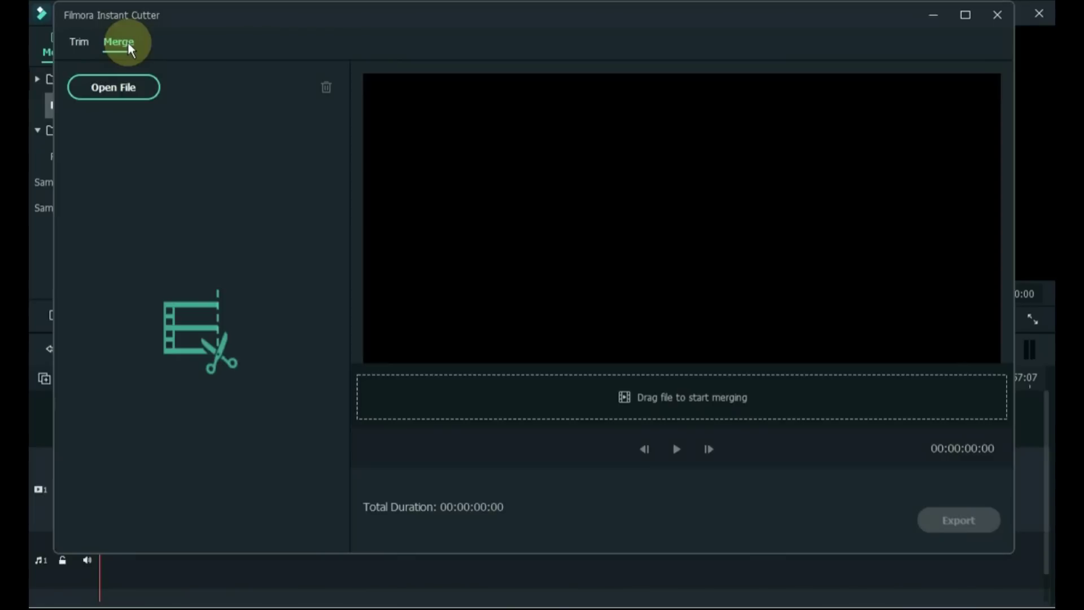
# Step: Browse for video files to merge and rename Duck floating as 01, Fish as 02 and Clown fish as 03
pyautogui.click(116, 88)
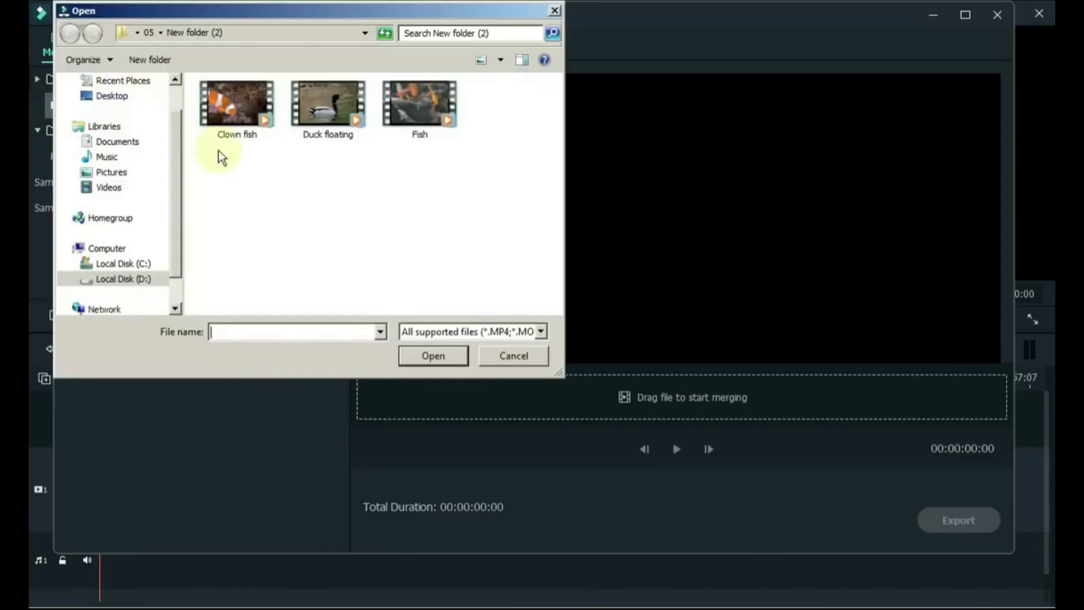
pyautogui.moveTo(218, 150); pyautogui.dragTo(426, 122)
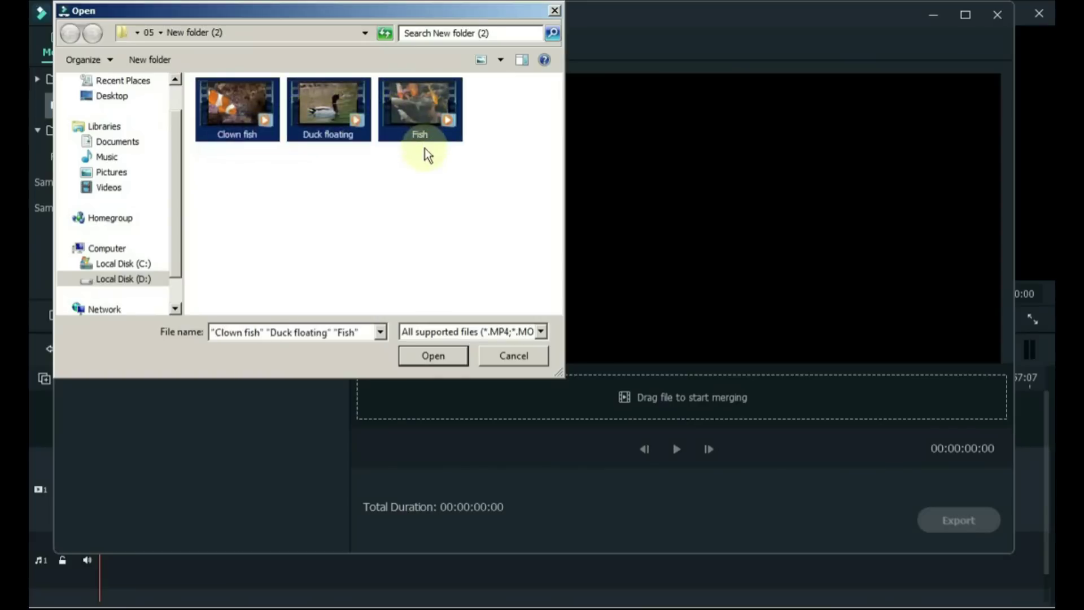
pyautogui.click(335, 140)
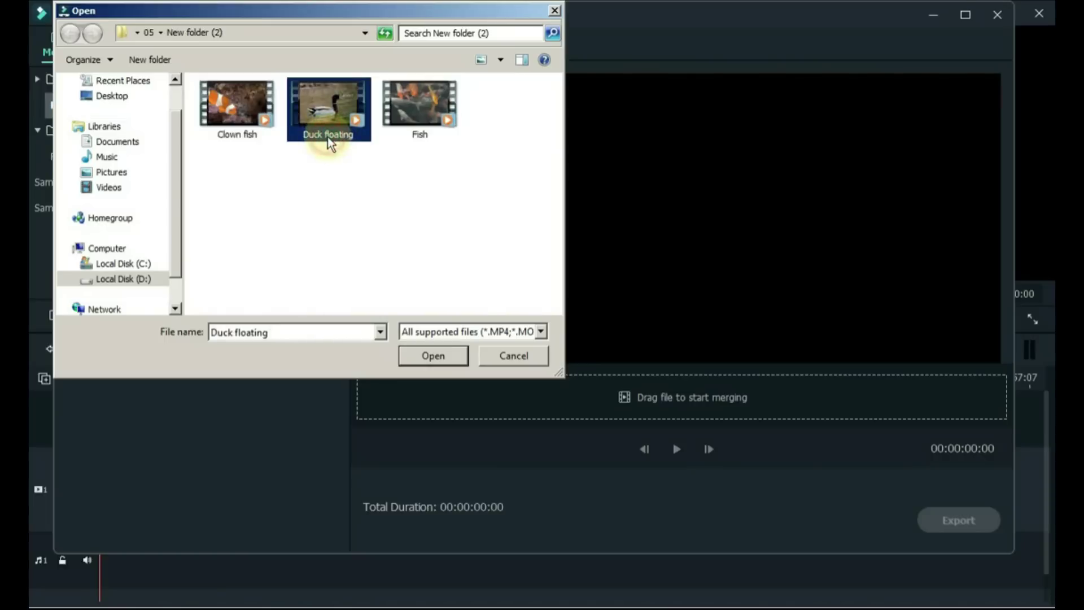
pyautogui.click(330, 141)
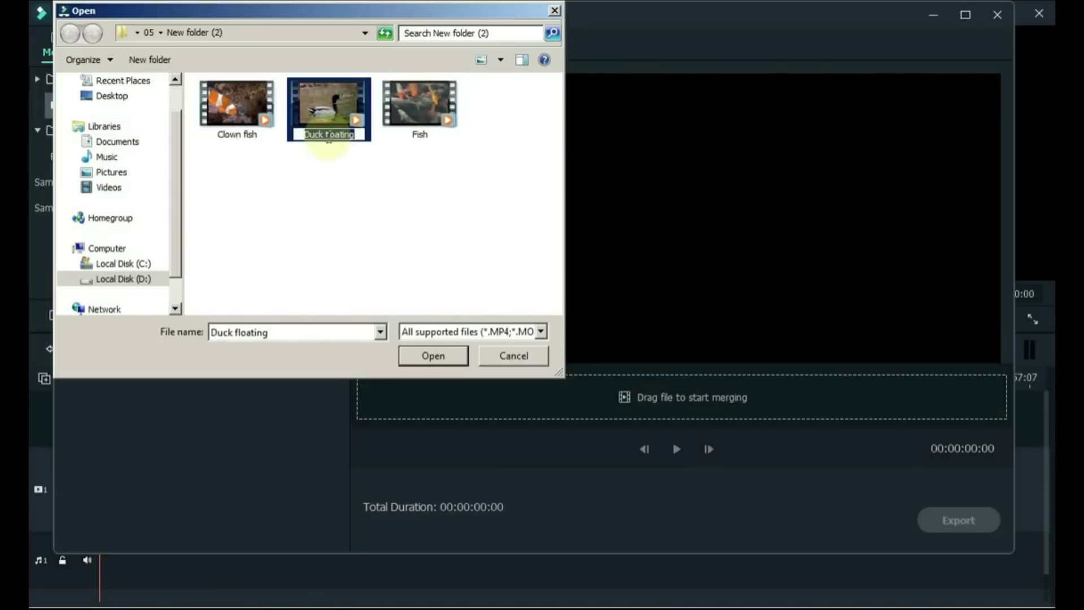
pyautogui.write('01')
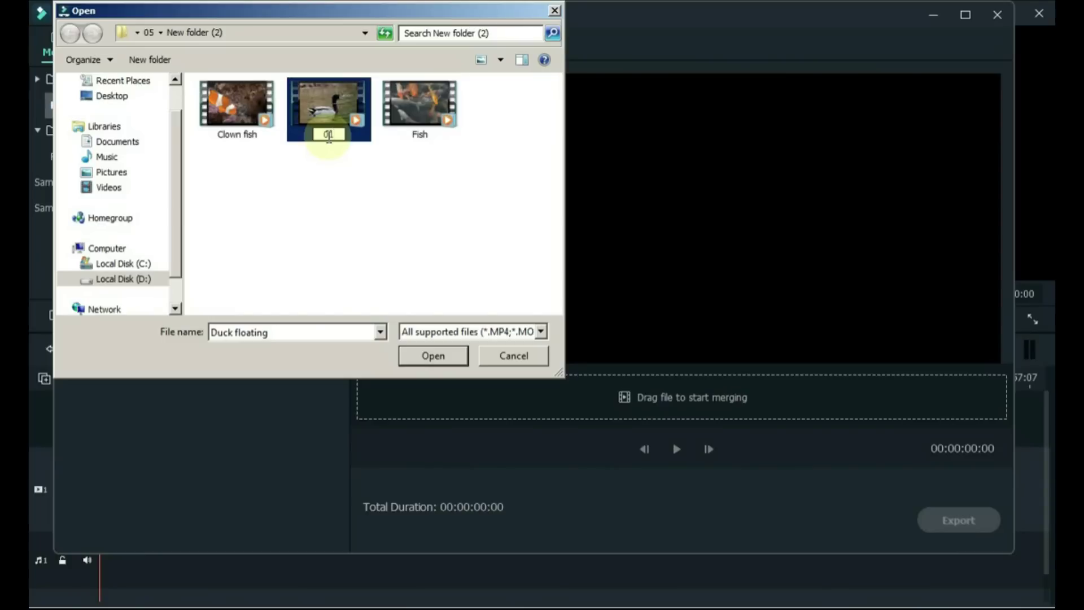
pyautogui.press('Tab')
pyautogui.write('02')
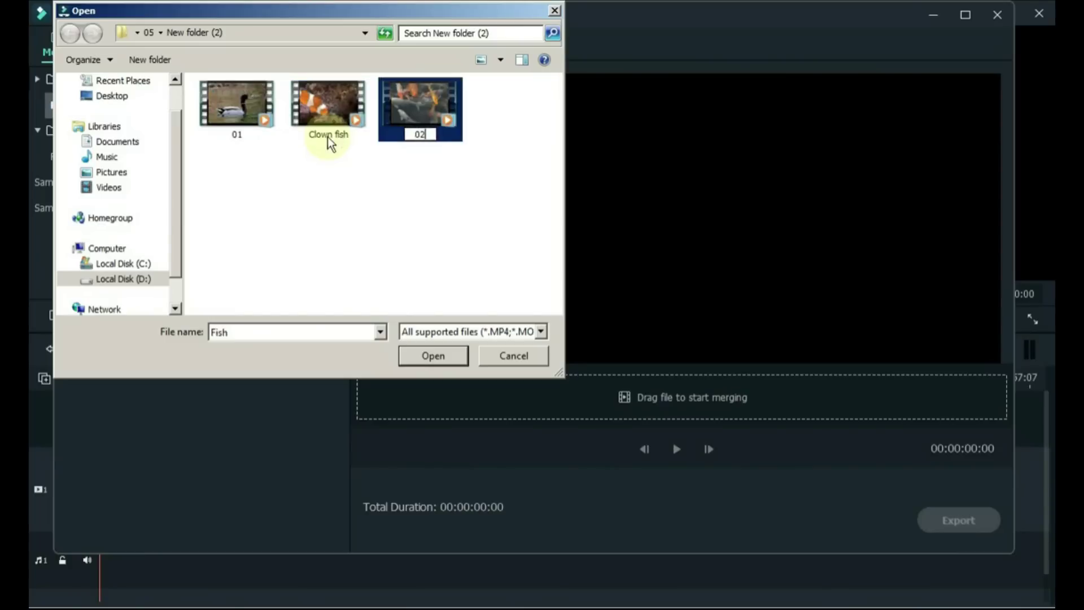
pyautogui.press('Tab')
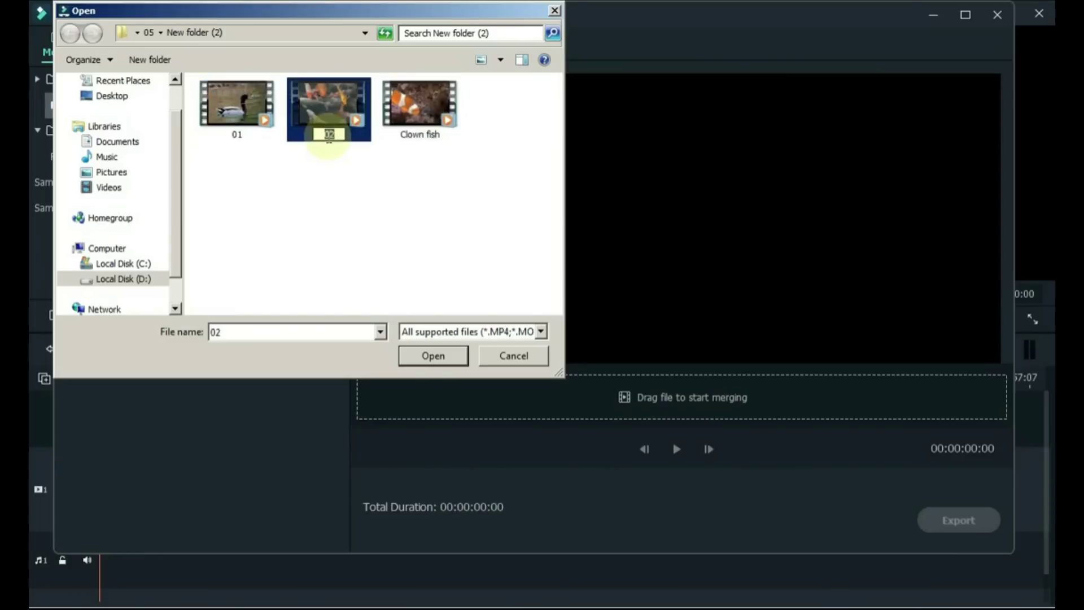
pyautogui.write('0')
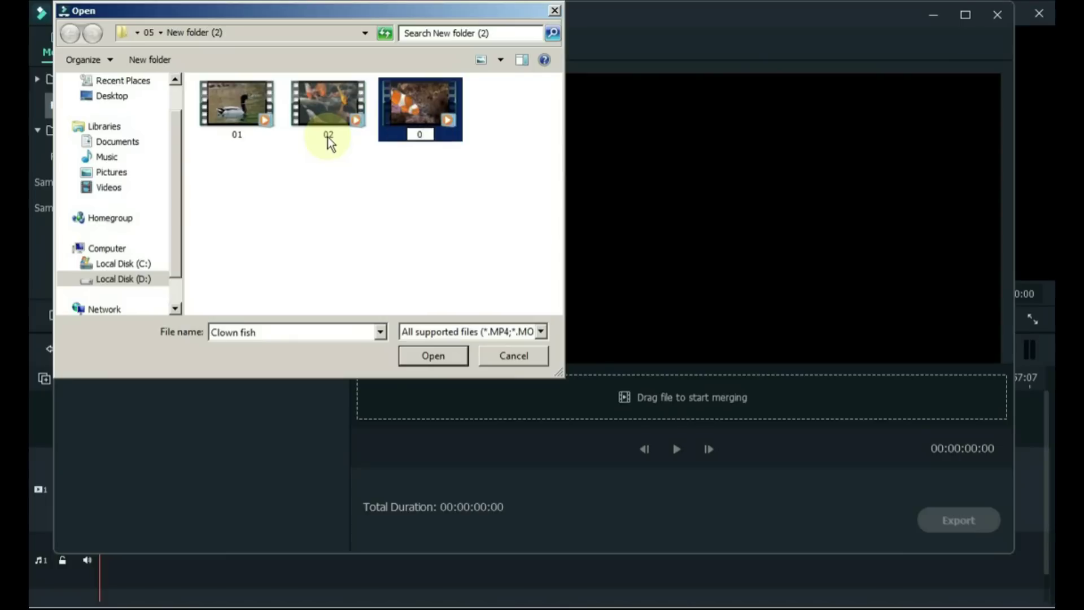
pyautogui.write('3')
pyautogui.click(334, 154)
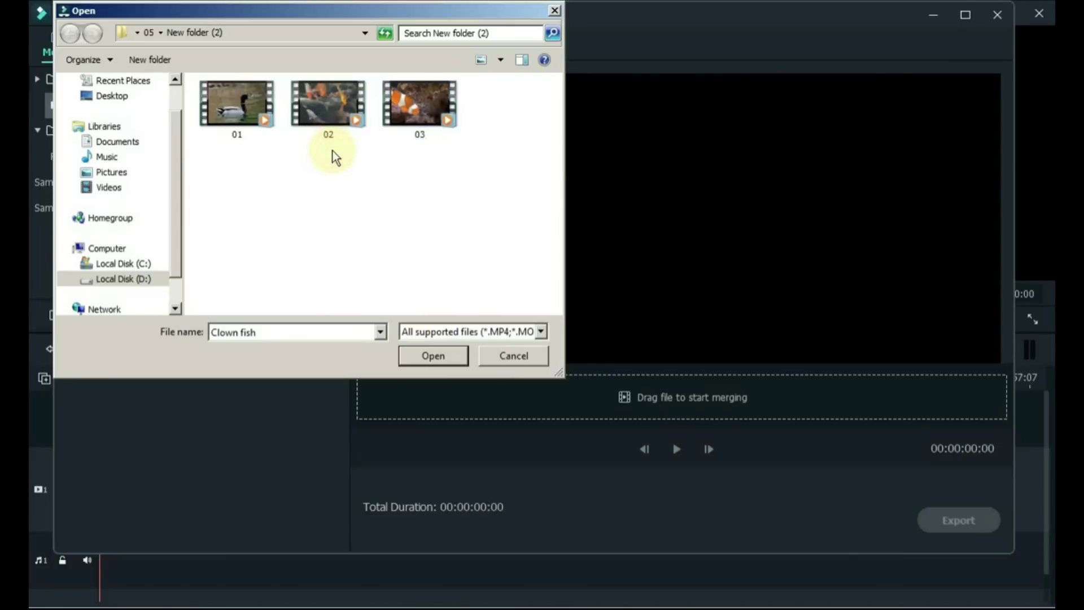
# Step: Load clips 01, 02 and 03 together for merging, and preview clip 03
pyautogui.moveTo(218, 174); pyautogui.dragTo(484, 101)
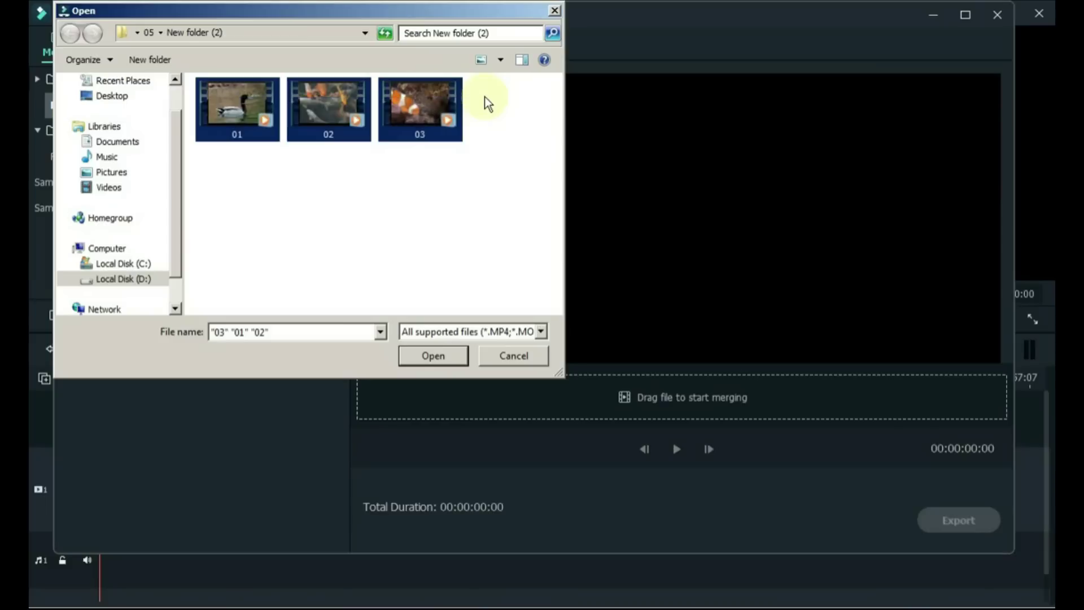
pyautogui.click(427, 359)
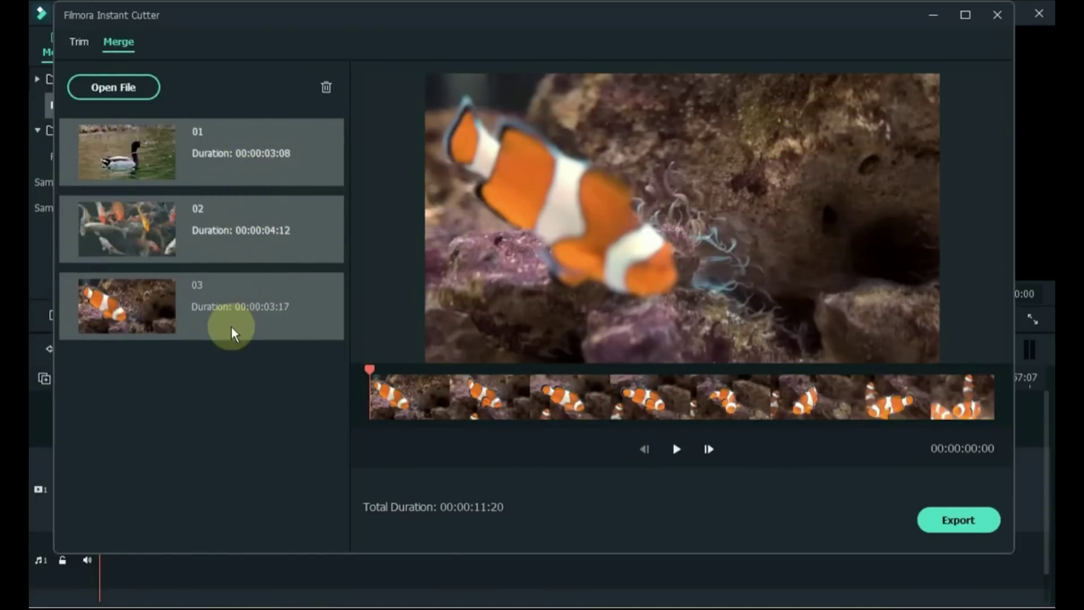
pyautogui.click(234, 334)
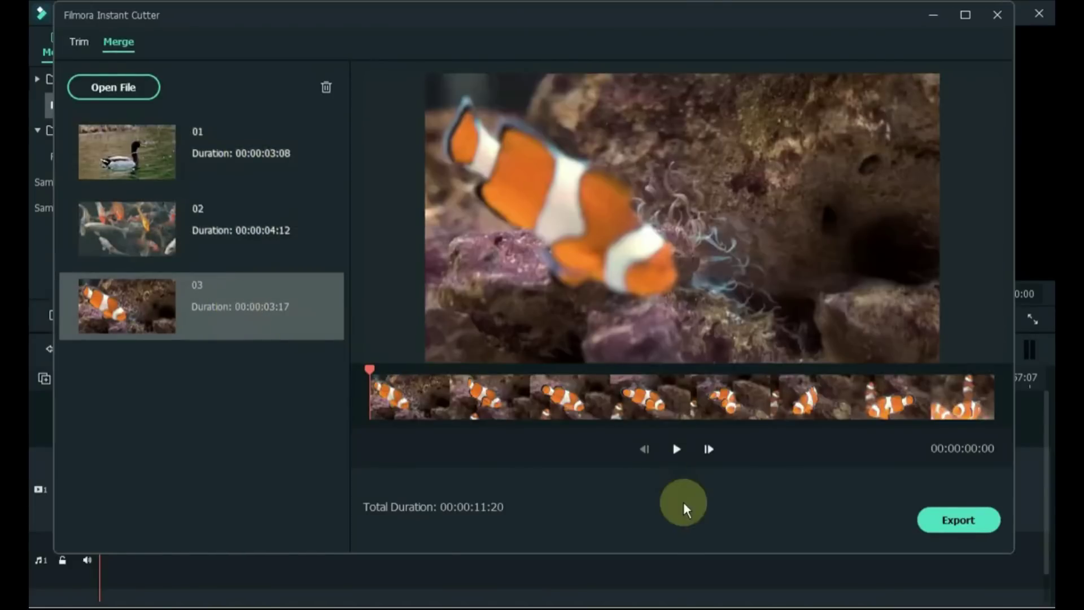
pyautogui.click(677, 449)
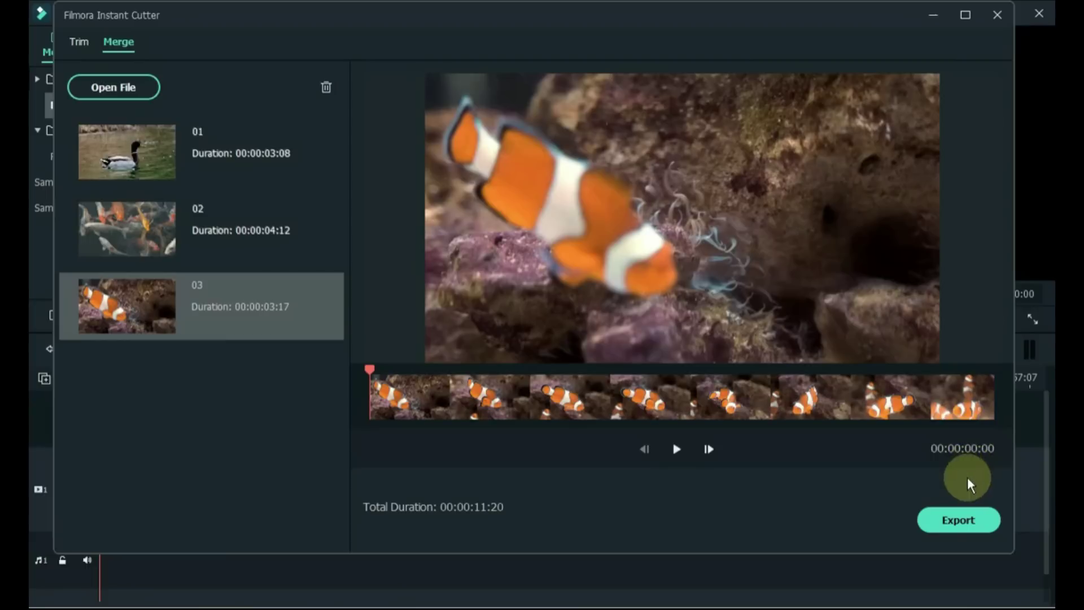
# Step: Export the merged clips as My Video to the LosslessPath folder, with Open Output Folder as the action when done
pyautogui.click(956, 518)
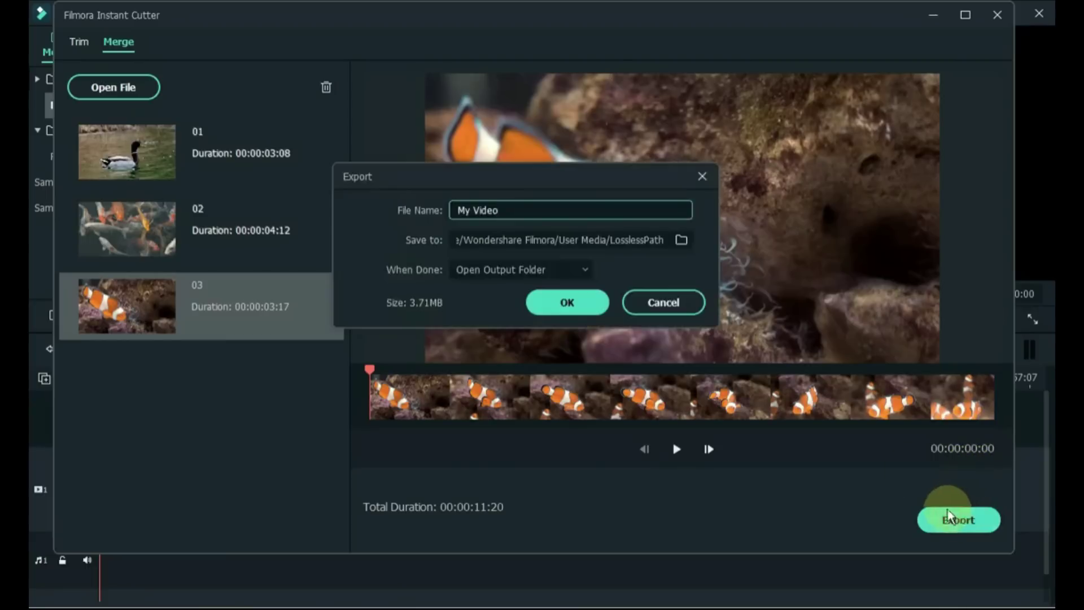
pyautogui.click(681, 240)
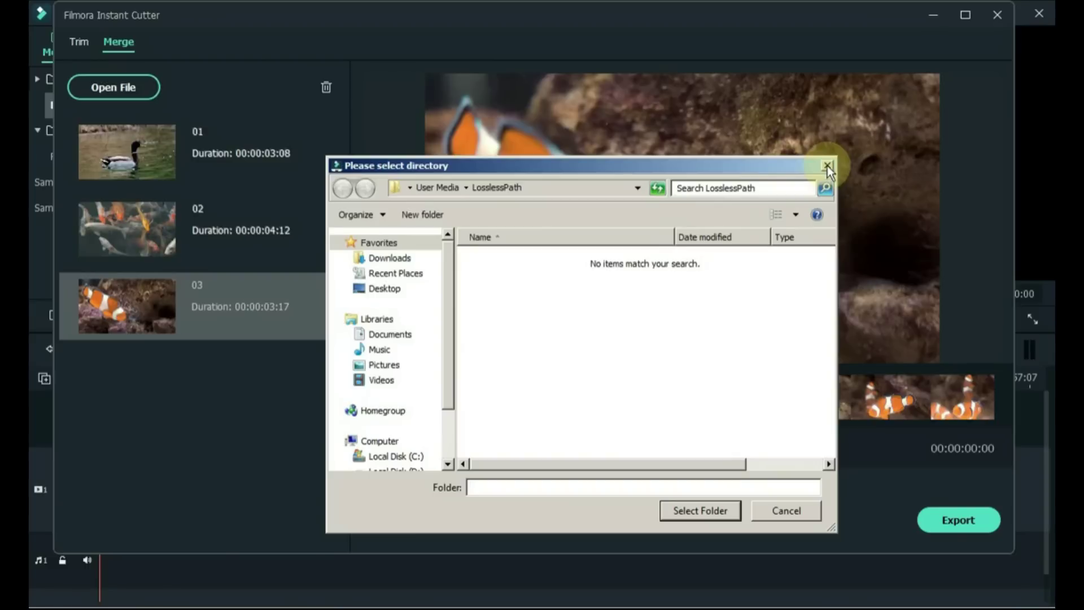
pyautogui.click(828, 165)
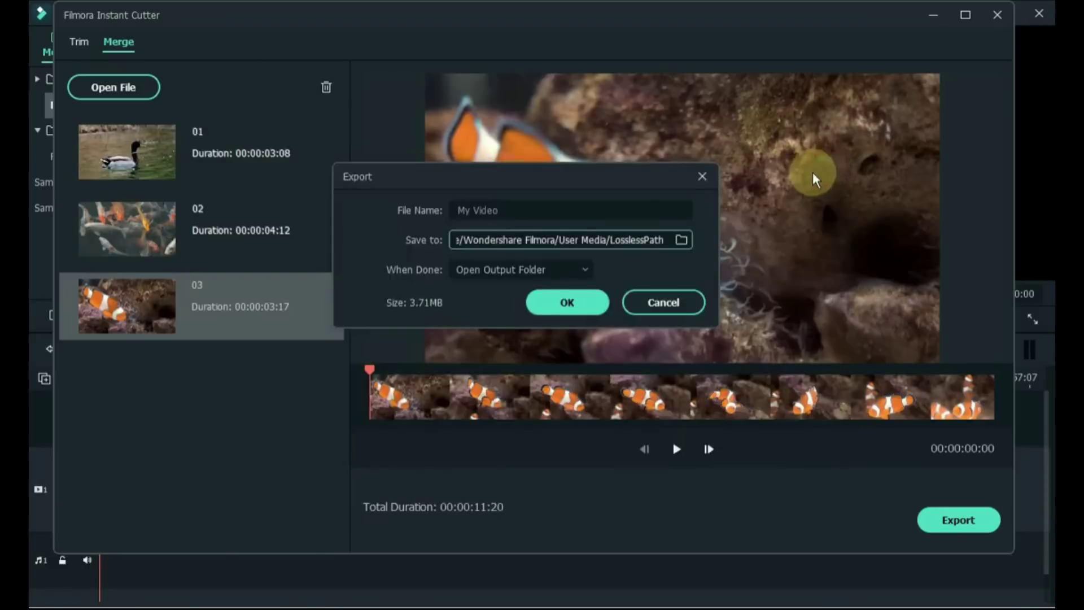
pyautogui.click(586, 269)
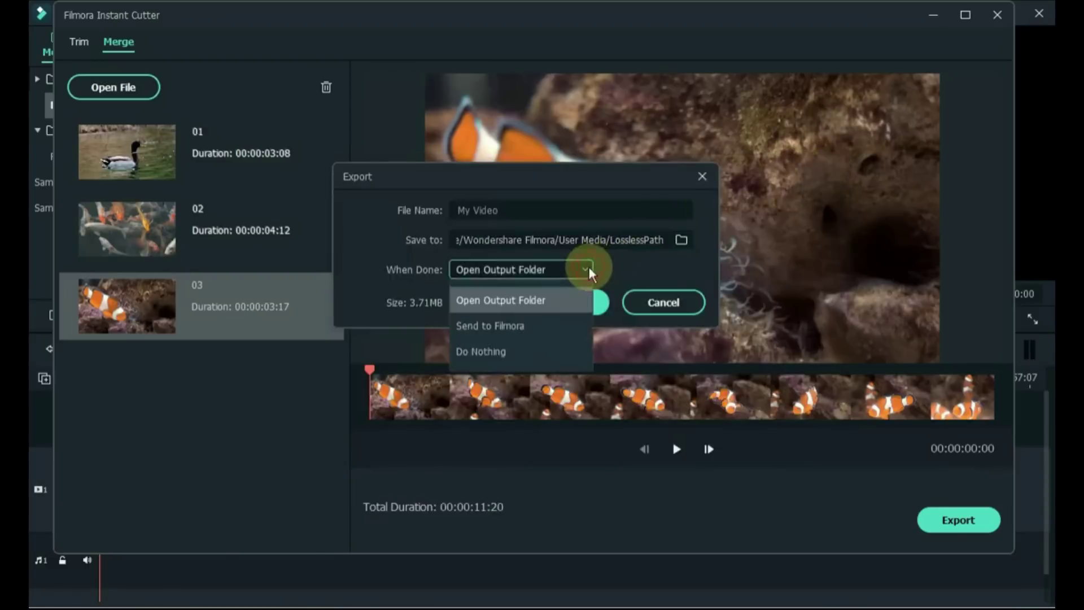
pyautogui.click(544, 306)
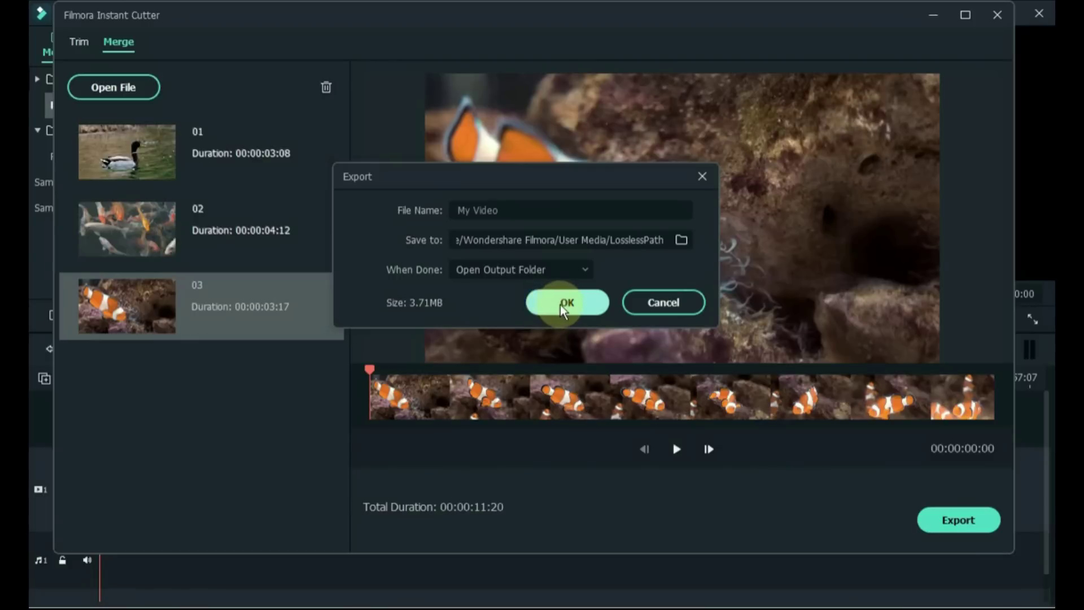
pyautogui.click(562, 305)
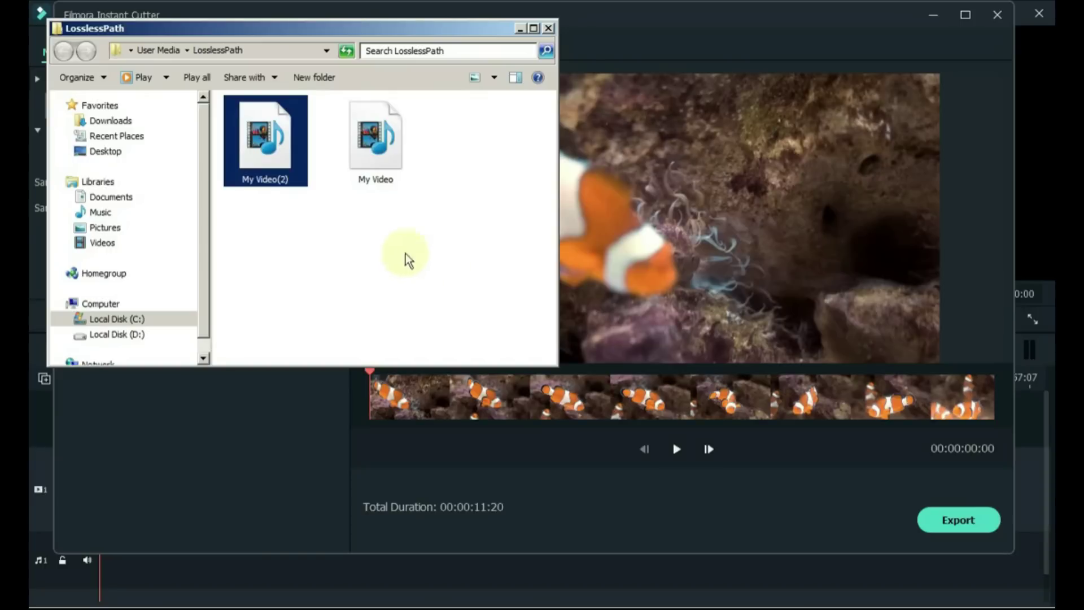
# Step: Play the exported My Video(2) file in VLC media player to check the merged result
pyautogui.rightClick(258, 137)
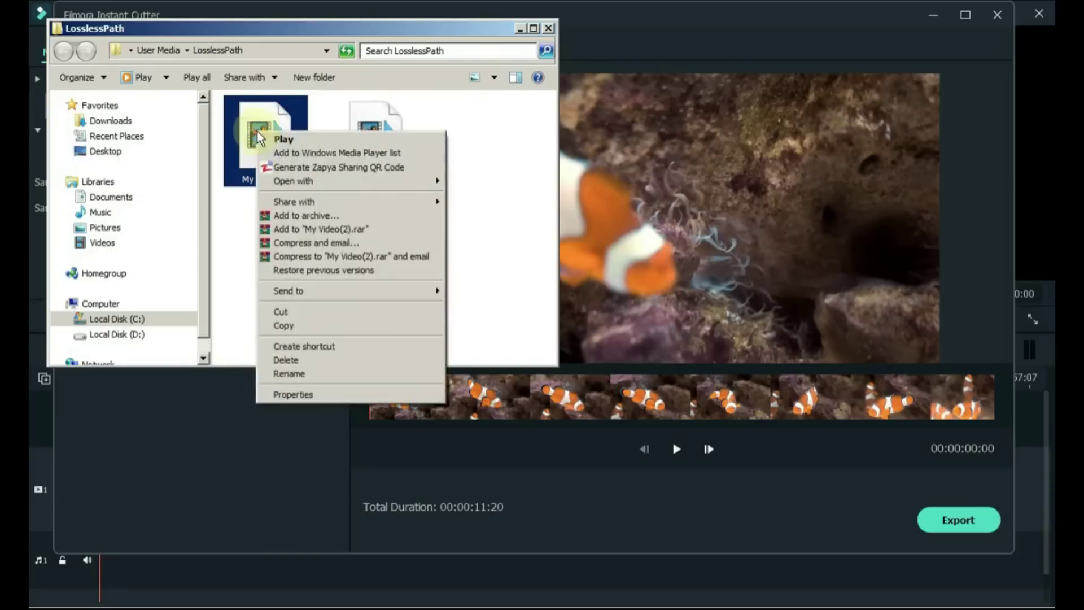
pyautogui.moveTo(394, 187)
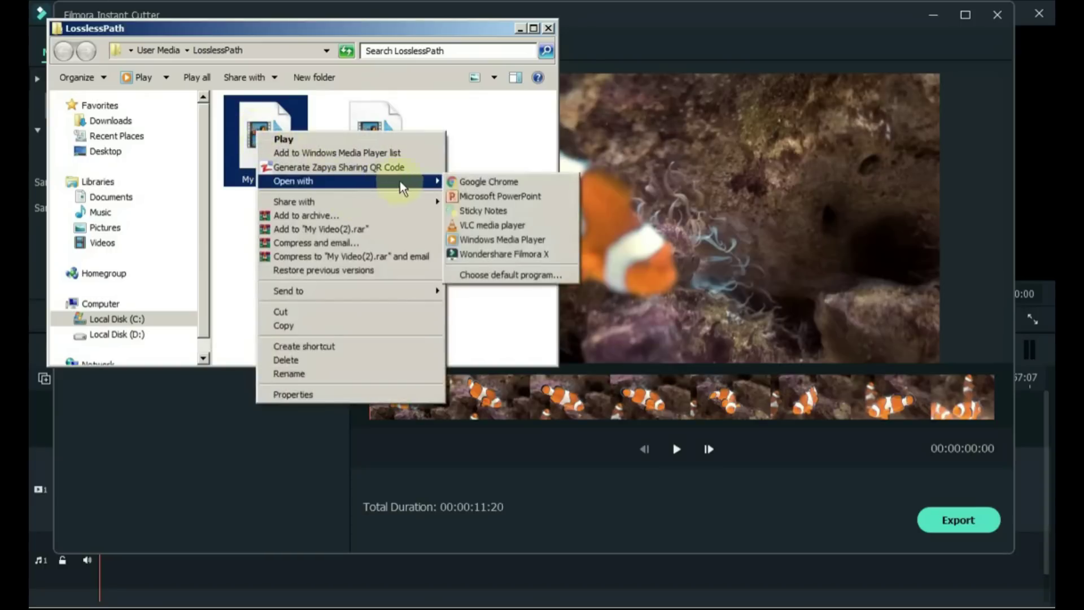
pyautogui.click(460, 229)
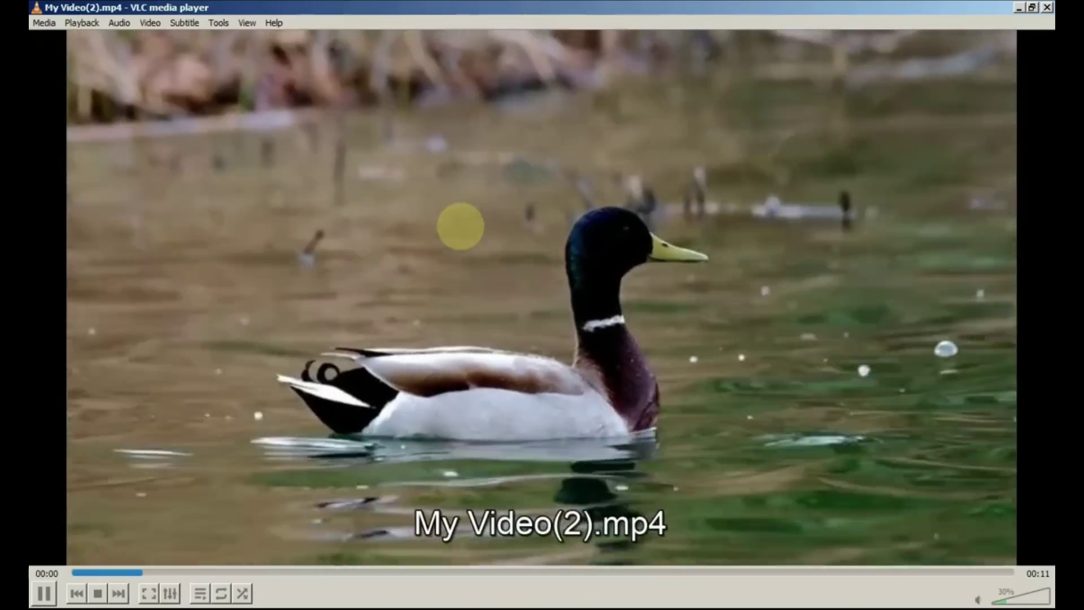
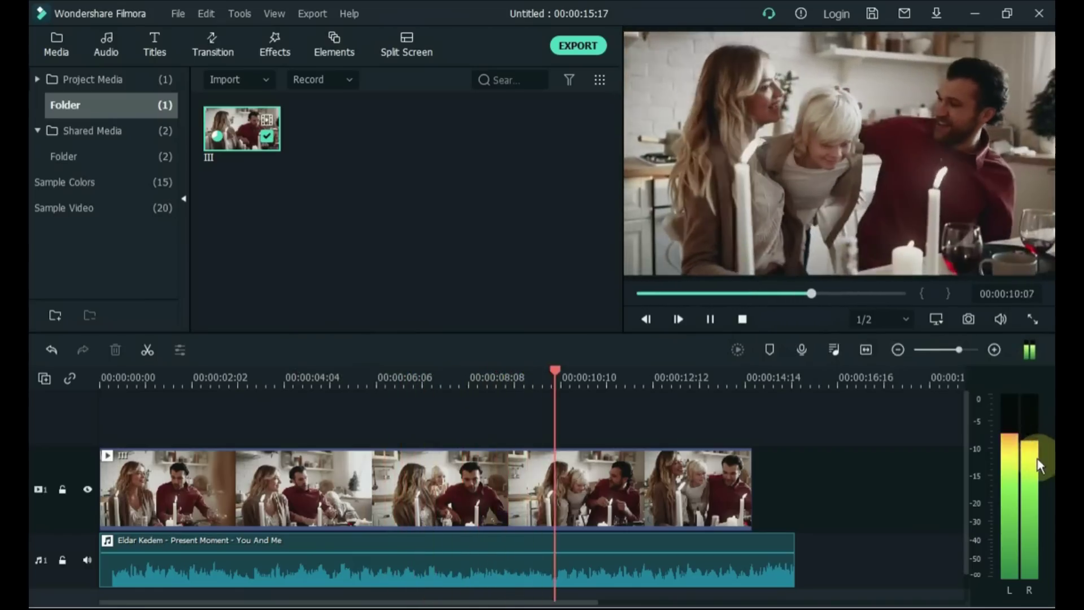
# Step: Hide and show the Audio Meter while playing the timeline to monitor the sound levels
pyautogui.click(1030, 353)
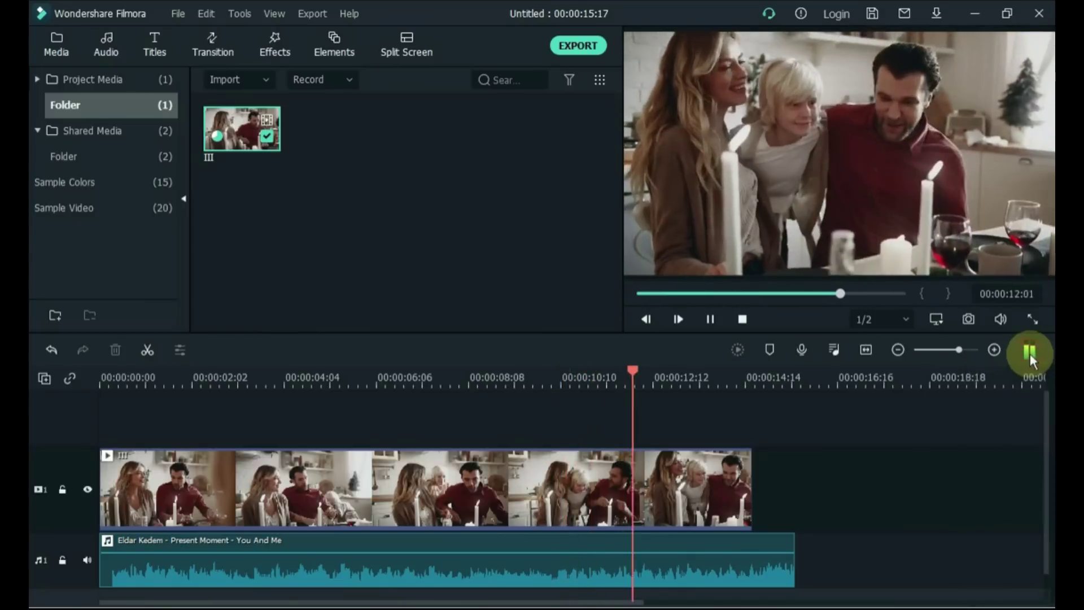
pyautogui.press('space')
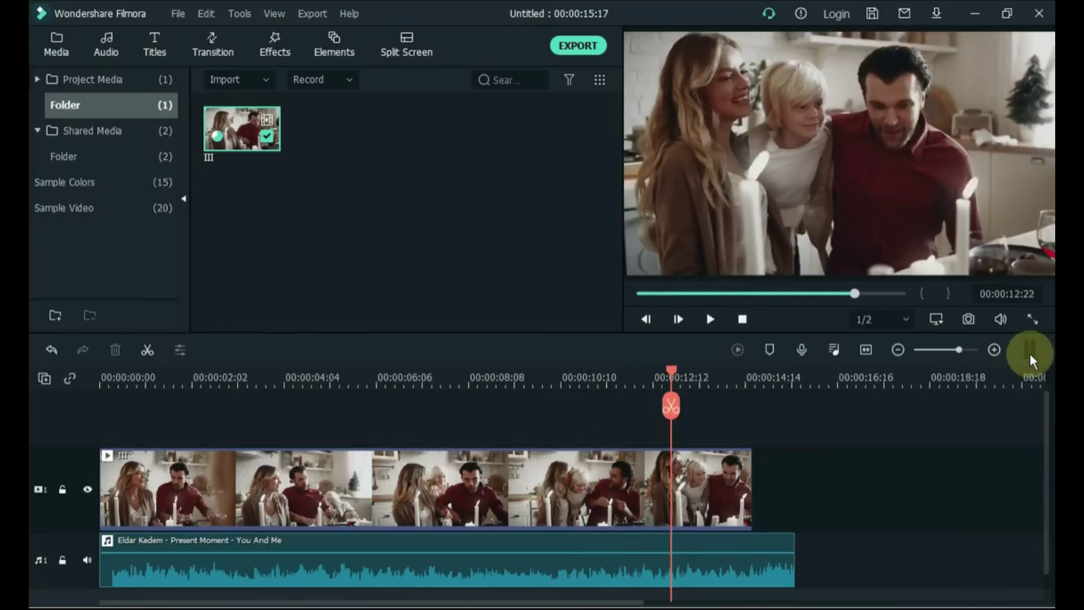
pyautogui.press('space')
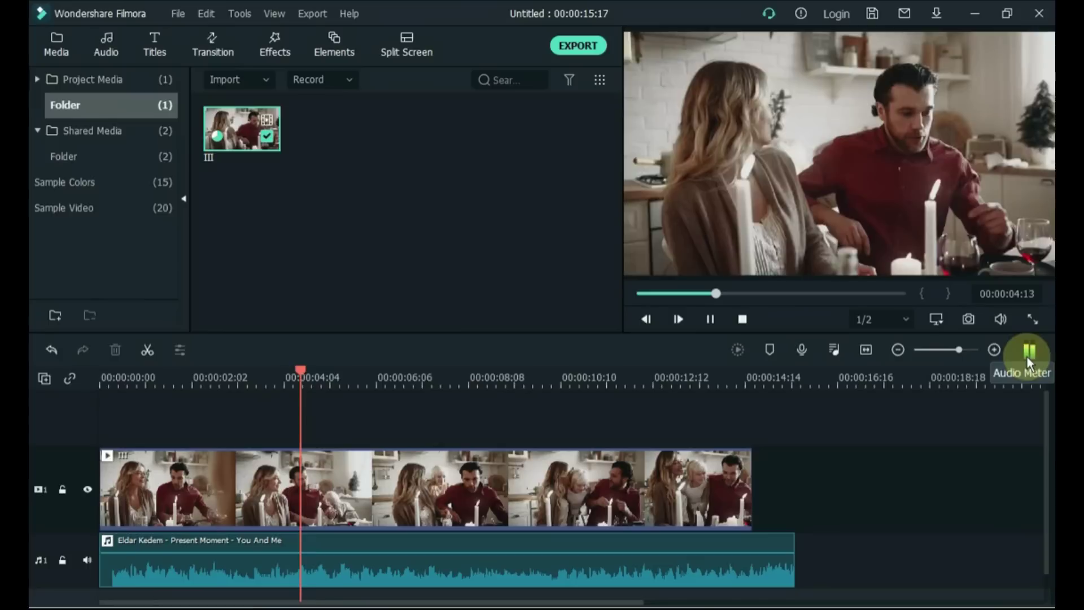
pyautogui.click(1029, 353)
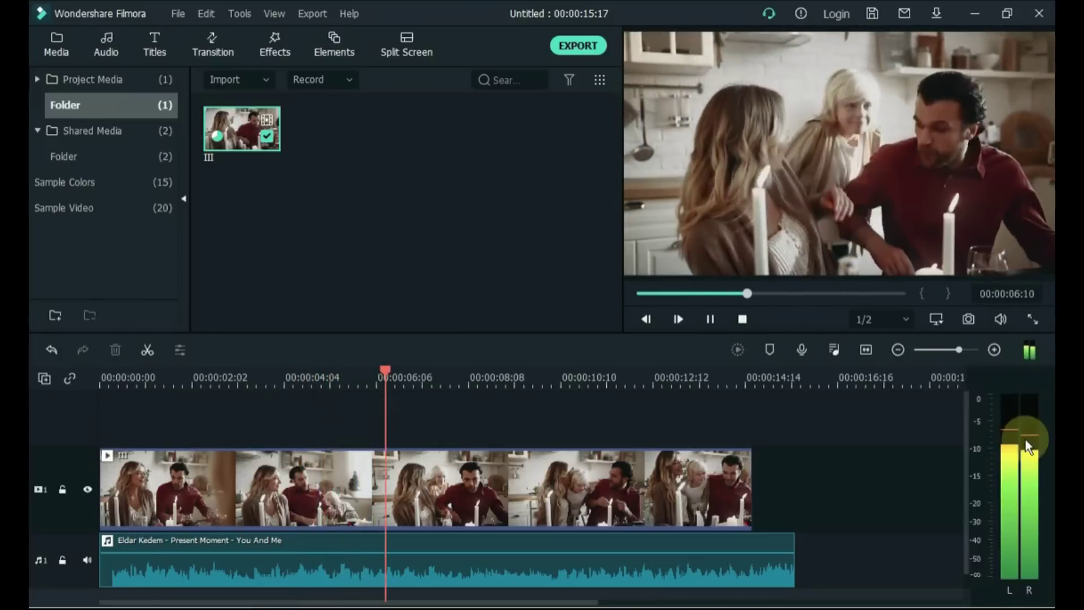
pyautogui.click(1030, 352)
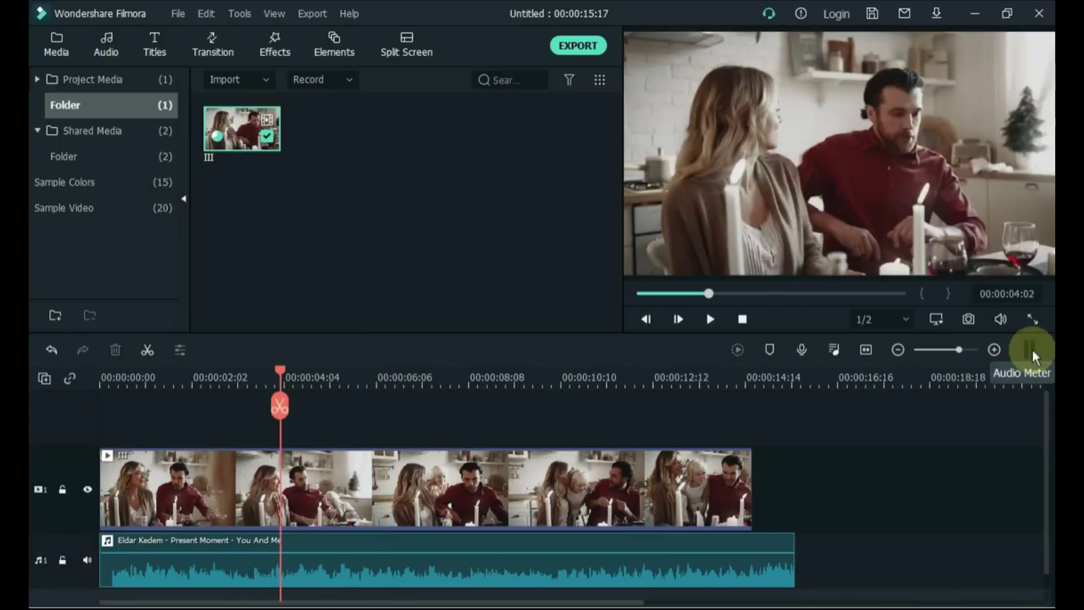
pyautogui.press('space')
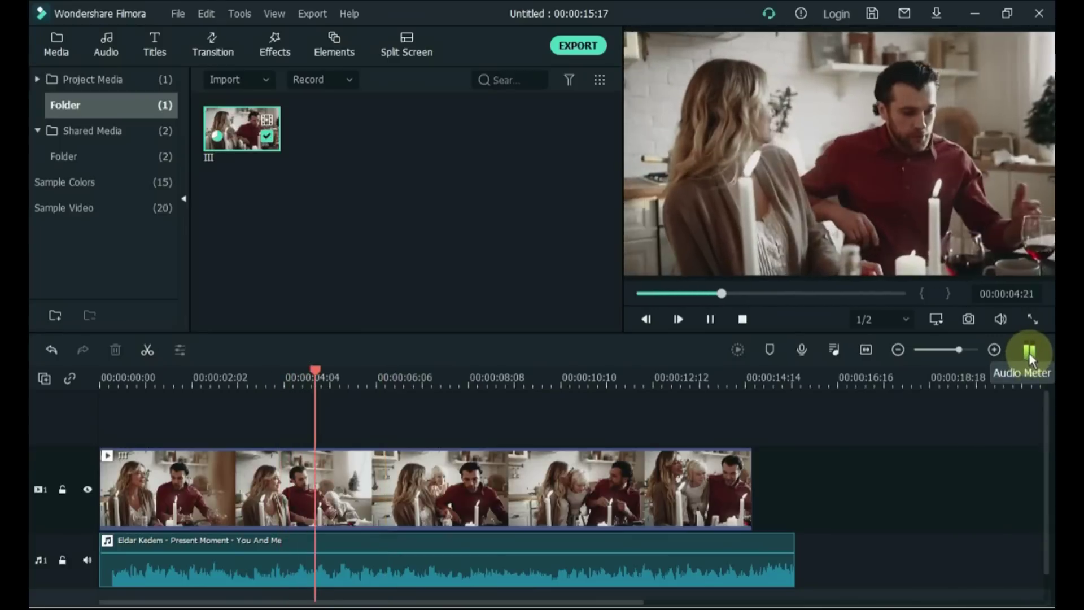
pyautogui.click(1029, 353)
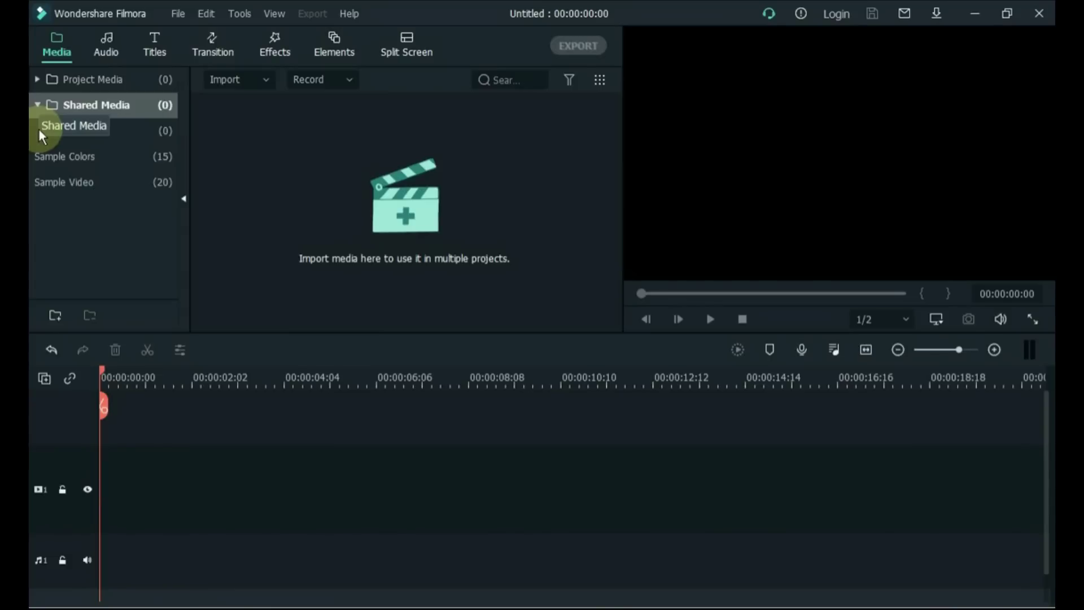
# Step: Create two folders named My Videos and My Musics under Shared Media
pyautogui.click(53, 316)
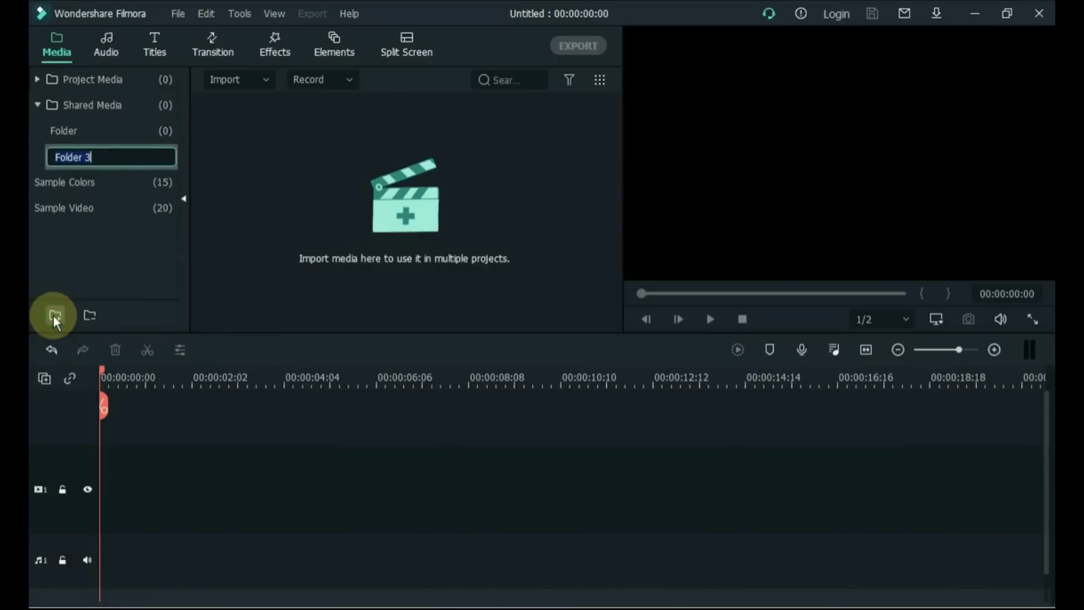
pyautogui.write('My Videos')
pyautogui.press('Return')
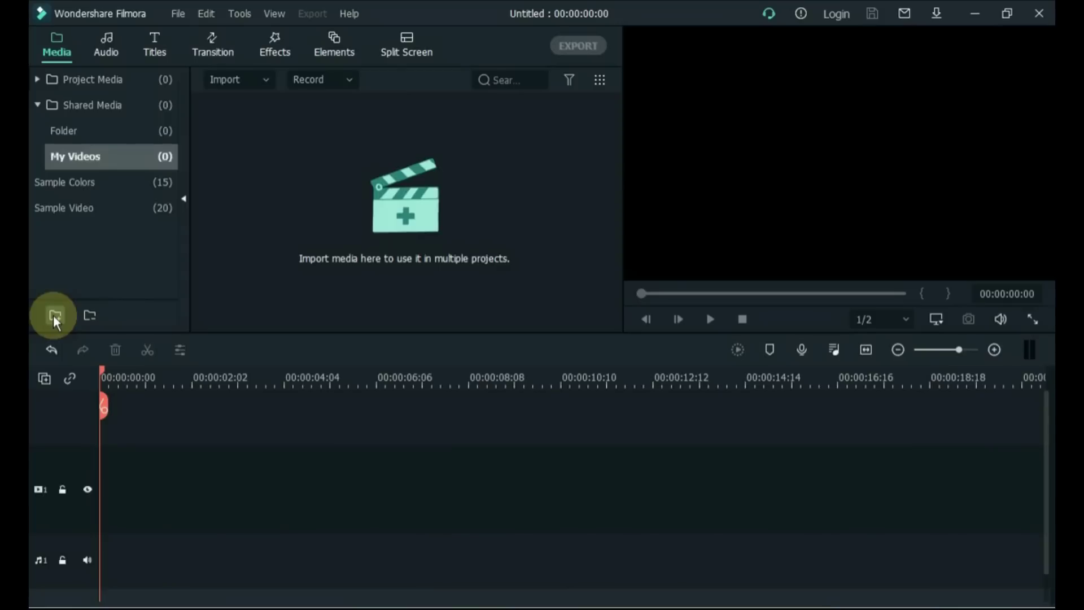
pyautogui.click(53, 315)
pyautogui.write('My ')
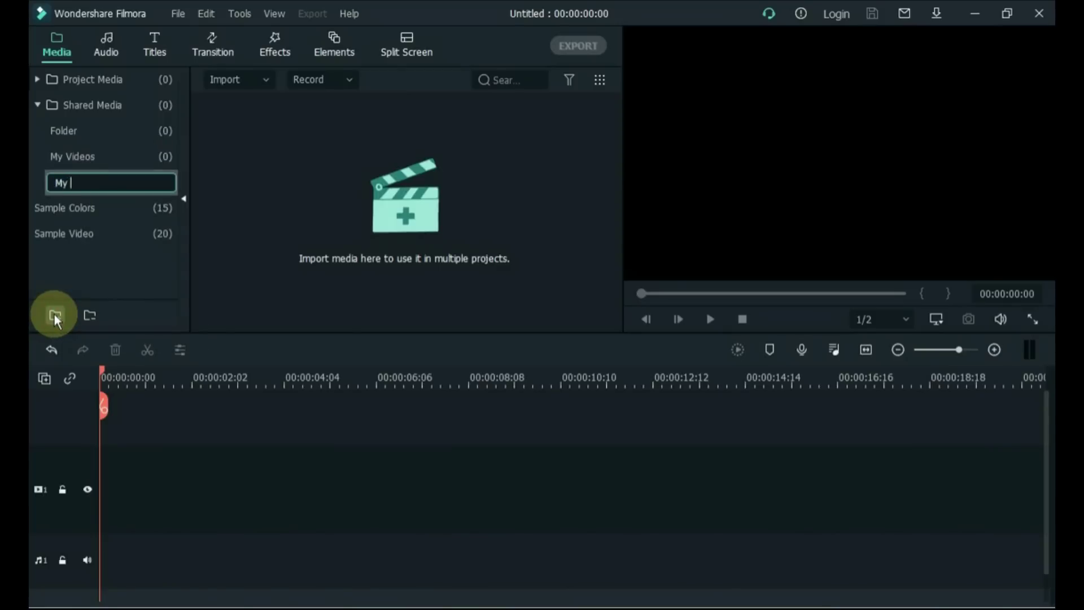
pyautogui.write('Musics')
pyautogui.press('Return')
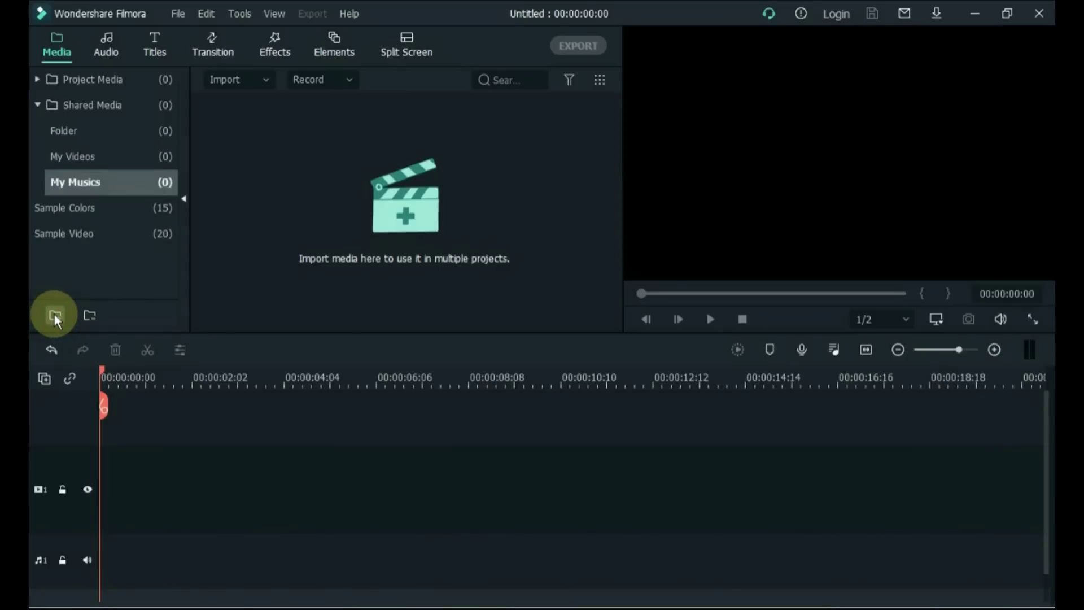
# Step: Create a folder named My Images under Shared Media
pyautogui.click(54, 316)
pyautogui.write('My')
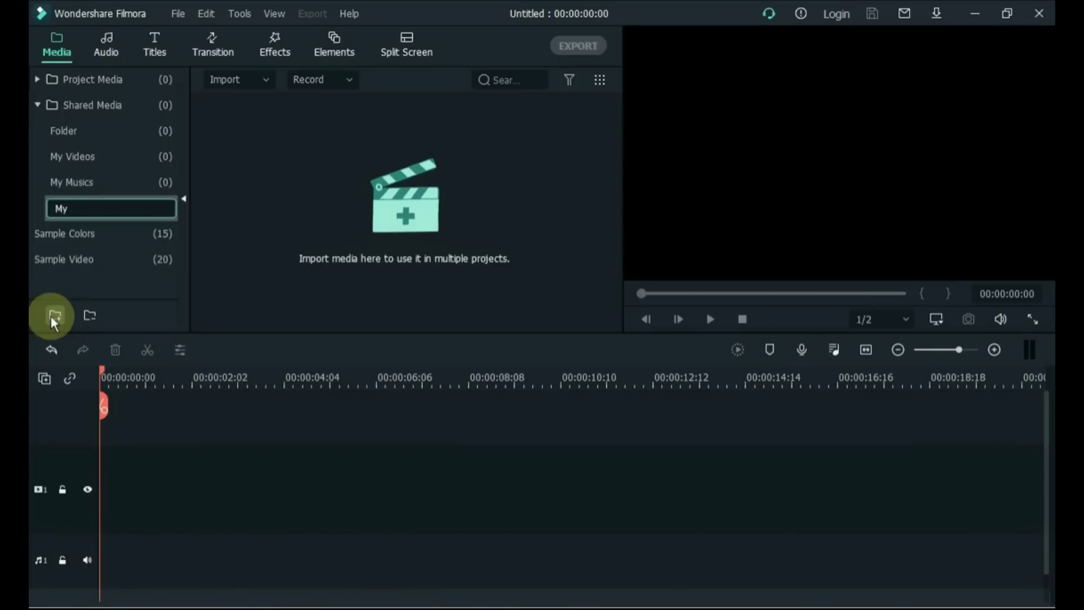
pyautogui.write(' Images')
pyautogui.press('Return')
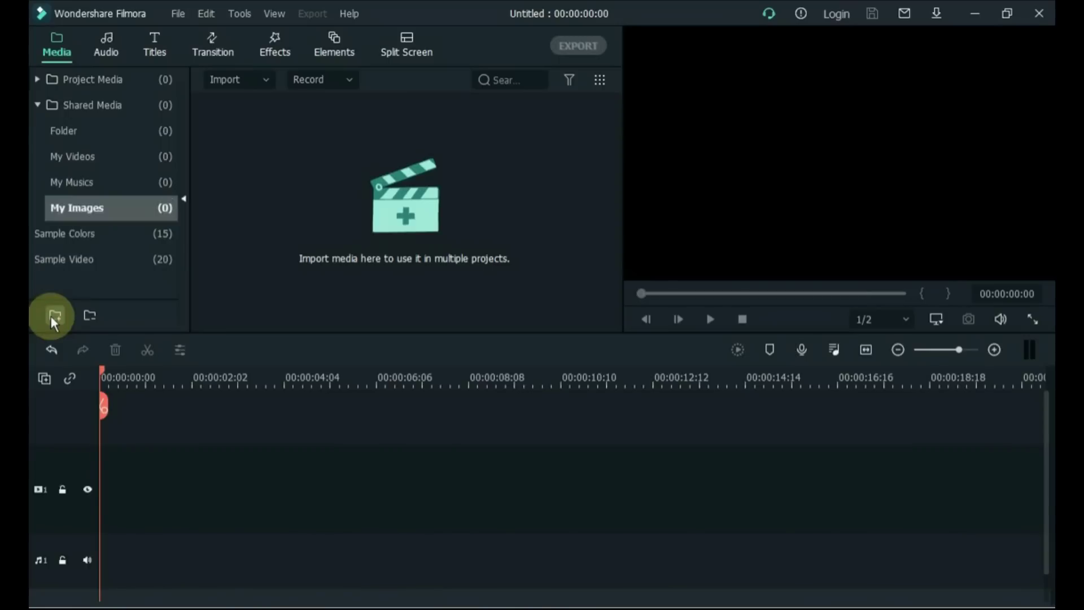
# Step: Import the Rain Drops video into the My Videos folder and the Music file into the My Musics folder
pyautogui.click(105, 157)
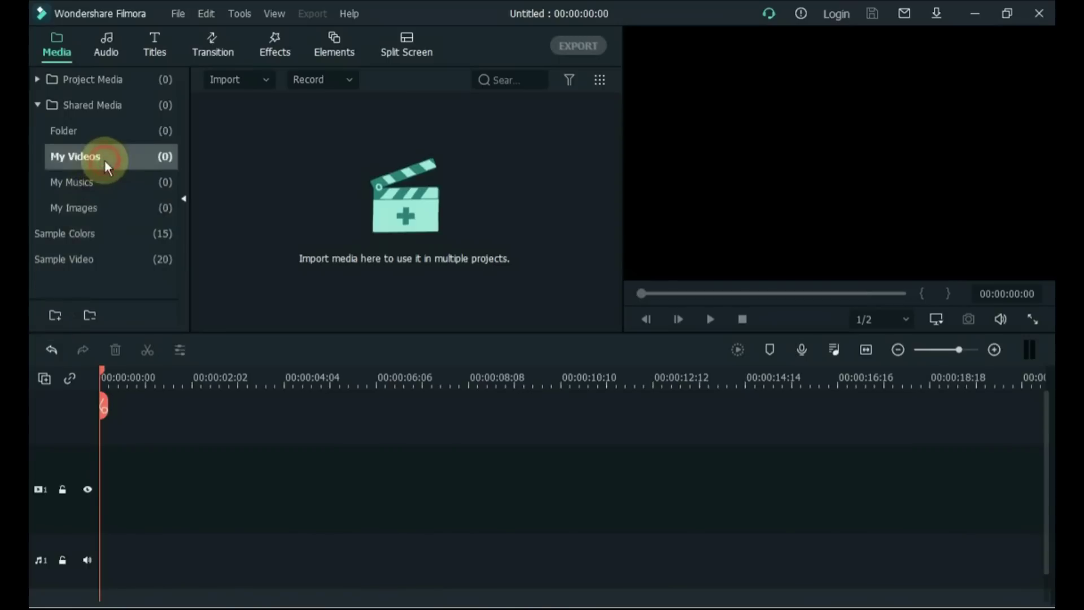
pyautogui.moveTo(386, 237); pyautogui.dragTo(388, 237)
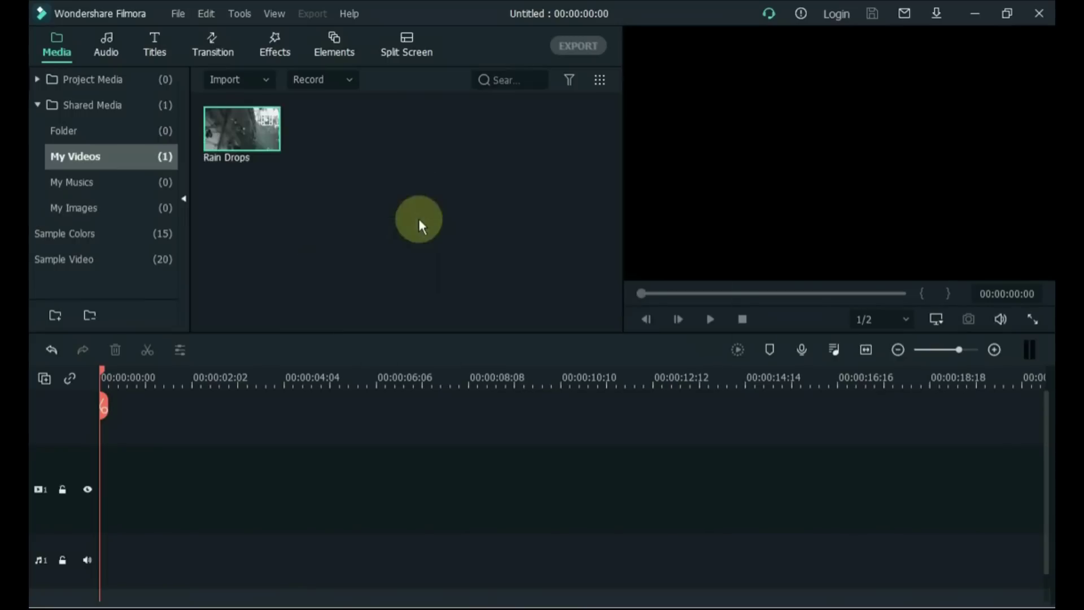
pyautogui.click(141, 187)
pyautogui.moveTo(339, 601); pyautogui.dragTo(366, 239)
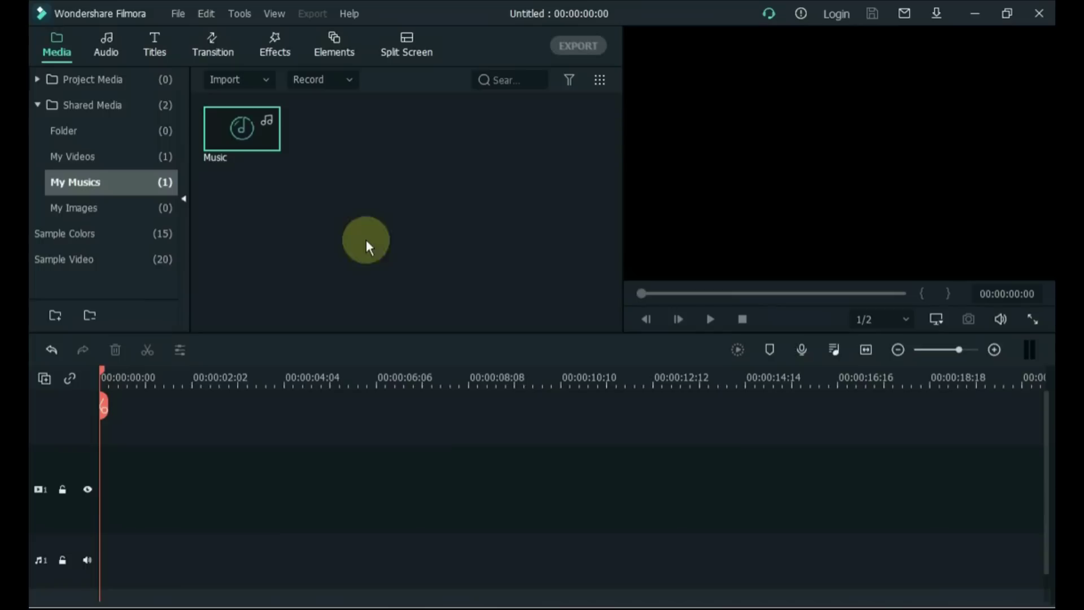
# Step: Import the image files, including Image.jpg, into the My Images folder and review the My Musics and My Videos folders
pyautogui.click(129, 208)
pyautogui.moveTo(334, 603); pyautogui.dragTo(368, 218)
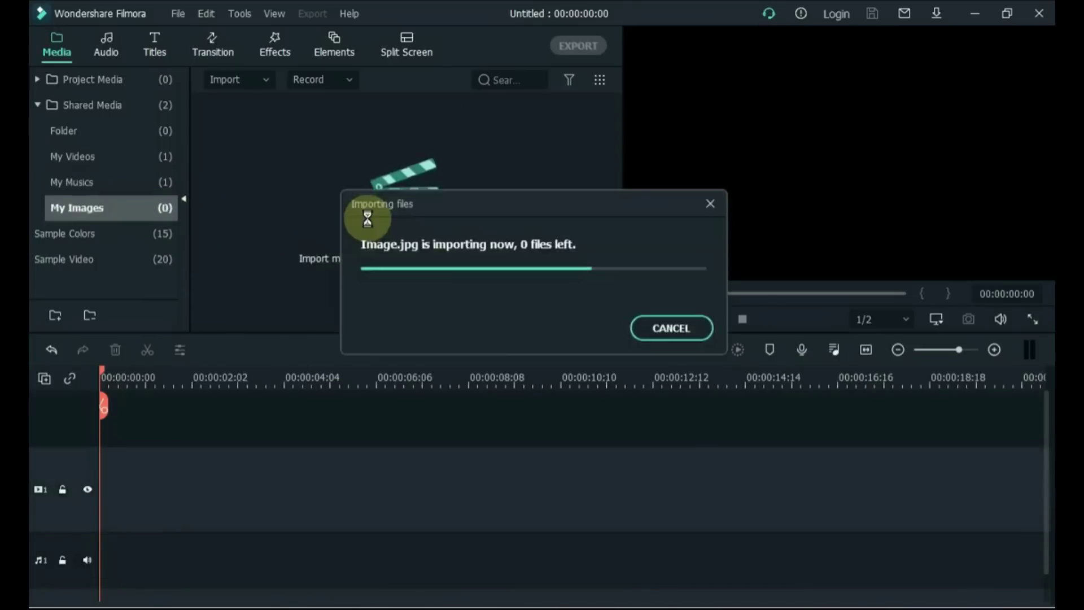
pyautogui.click(165, 184)
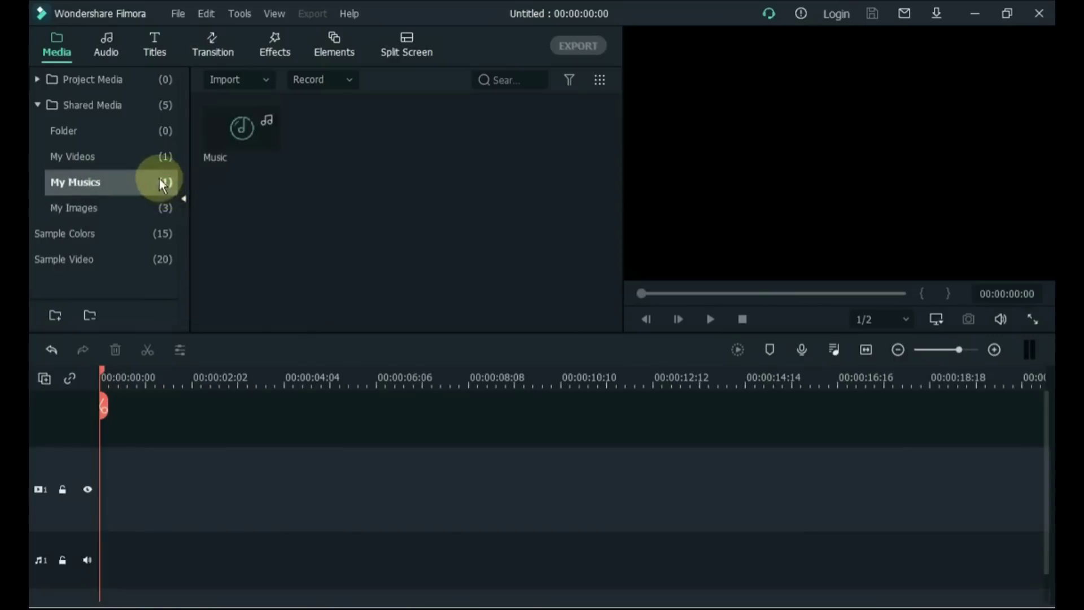
pyautogui.click(148, 158)
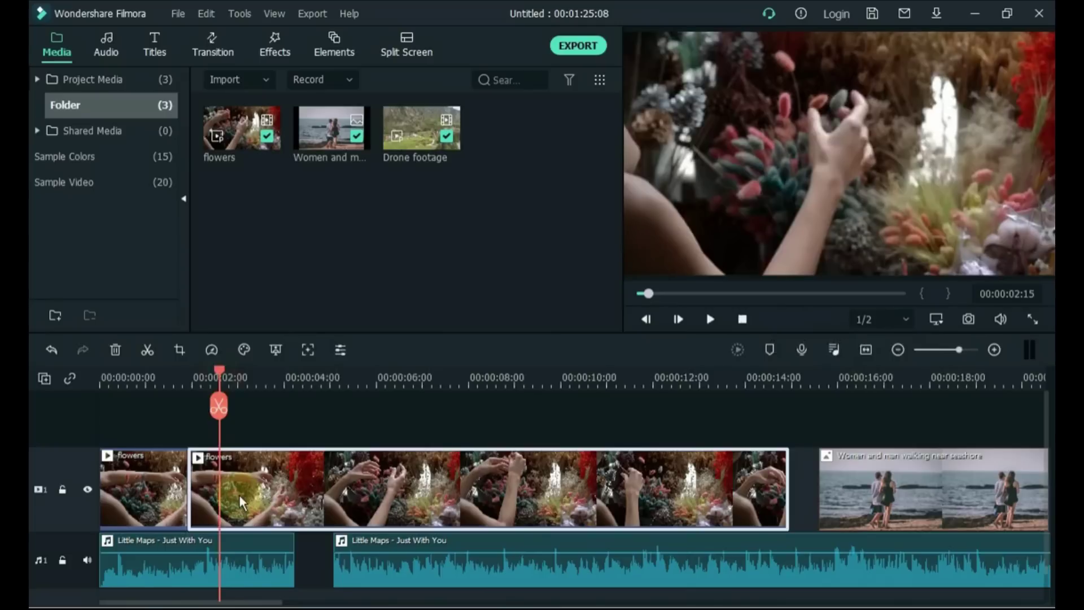
# Step: Split the second flowers clip at 00:00:02:15 and ripple-delete the short piece before the cut
pyautogui.hotkey('ctrl', 'b')
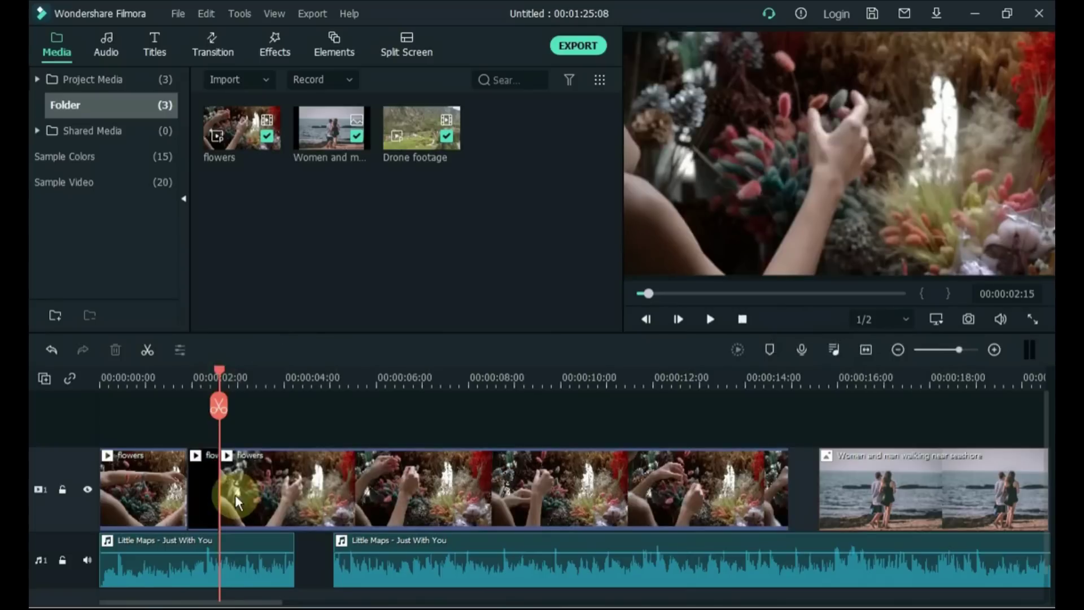
pyautogui.click(208, 488)
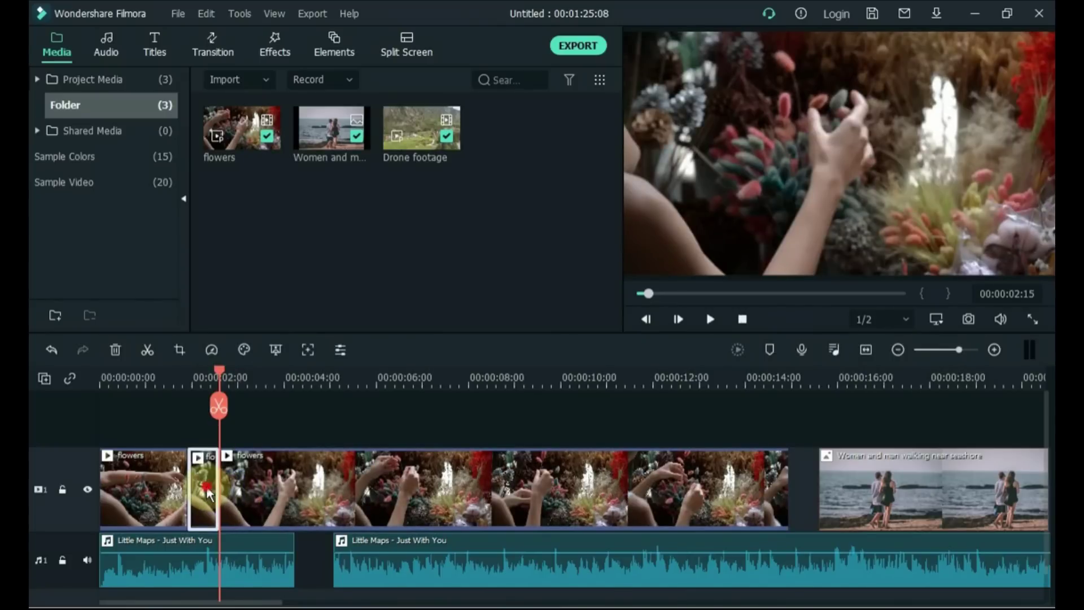
pyautogui.hotkey('ctrl', 'z')
pyautogui.press('Delete')
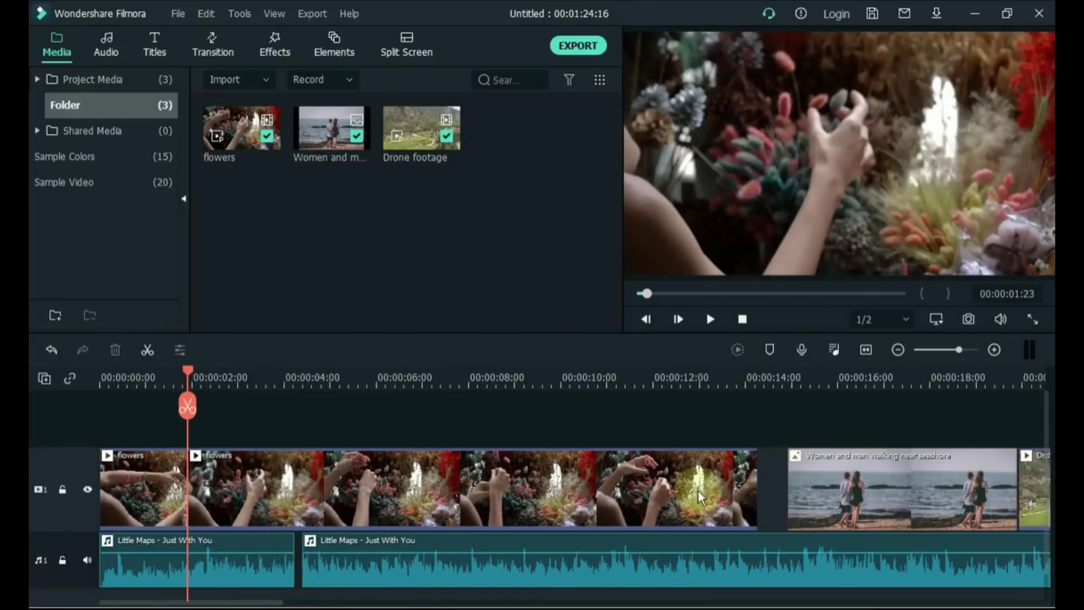
# Step: Undo the ripple deletion and, with auto ripple off, delete the short flowers piece and the long flowers piece after it
pyautogui.hotkey('ctrl', 'z')
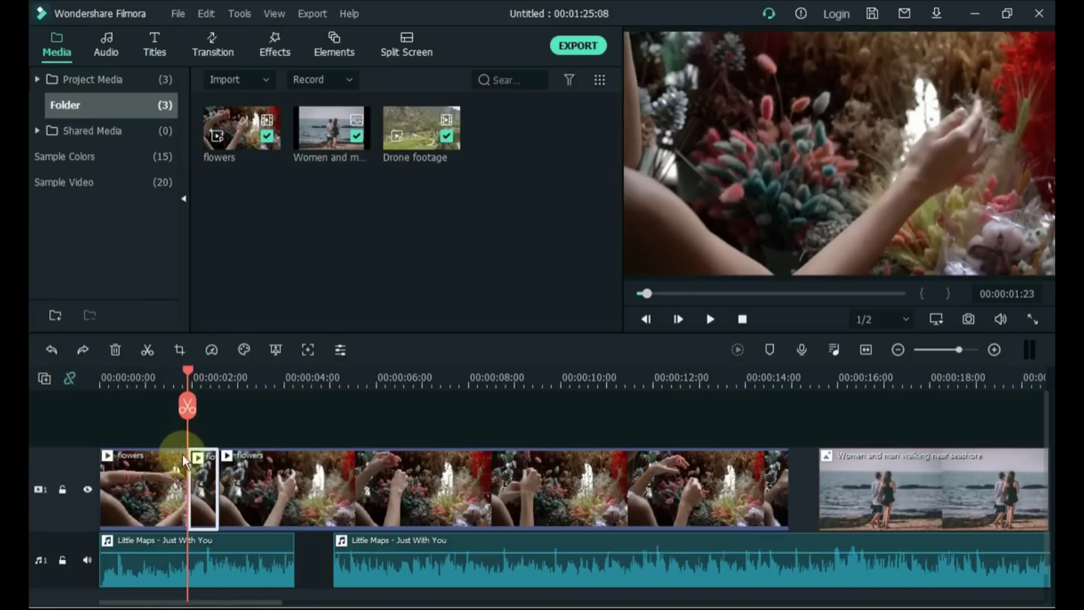
pyautogui.press('Delete')
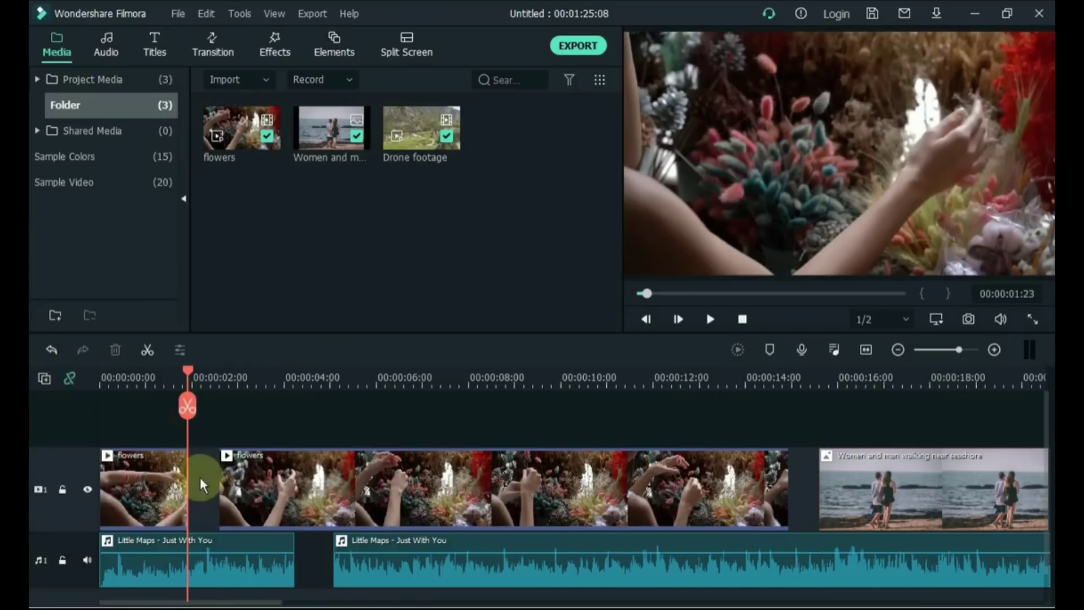
pyautogui.click(349, 511)
pyautogui.press('Delete')
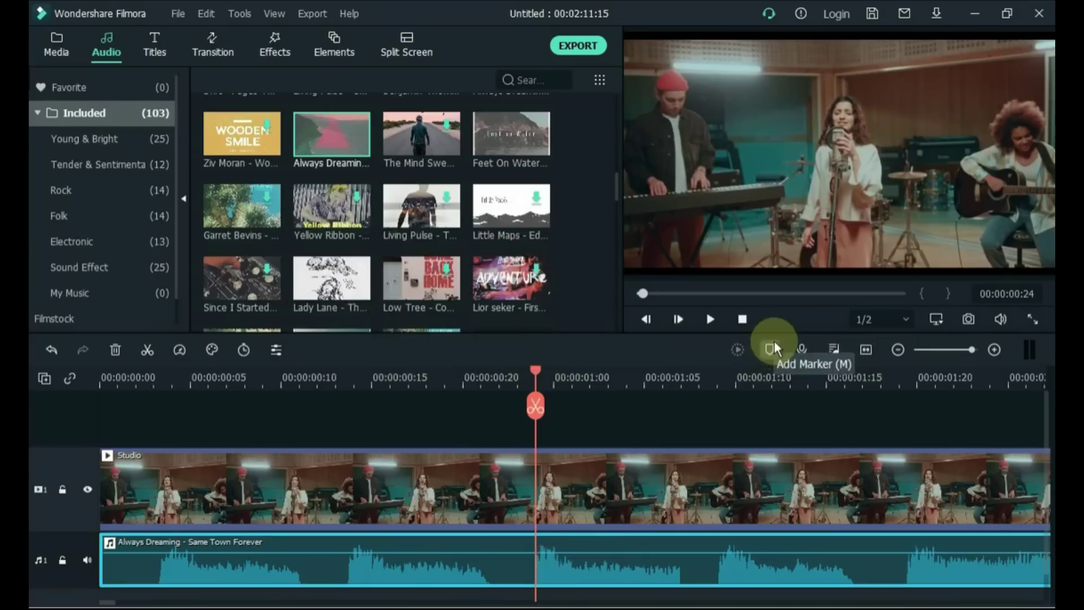
# Step: Add markers to the Always Dreaming audio clip and the Studio video clip at 00:00:00:24 and 00:00:00:13
pyautogui.click(771, 347)
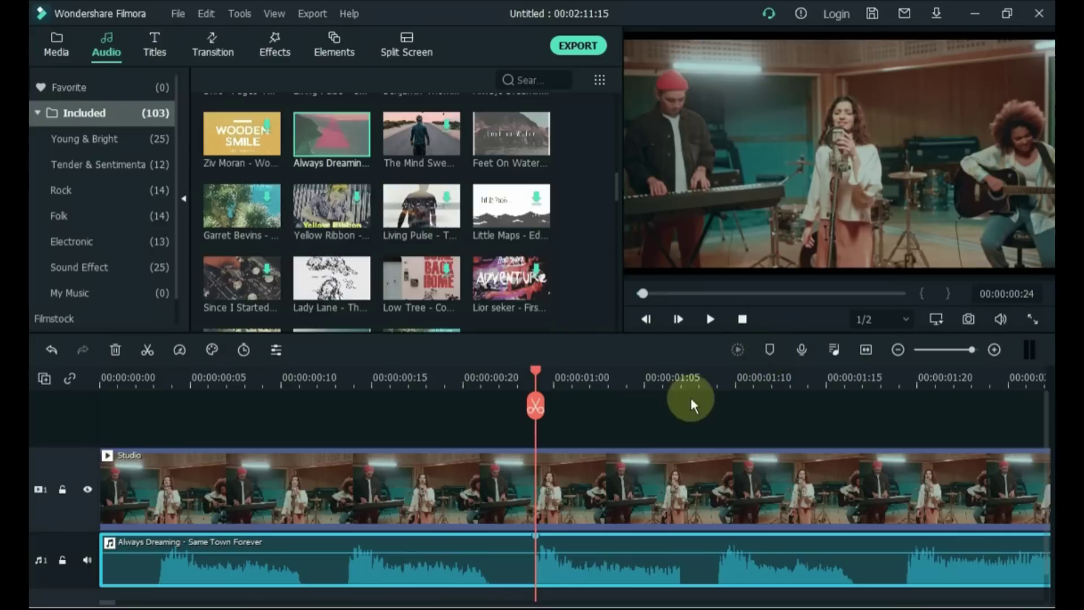
pyautogui.click(510, 472)
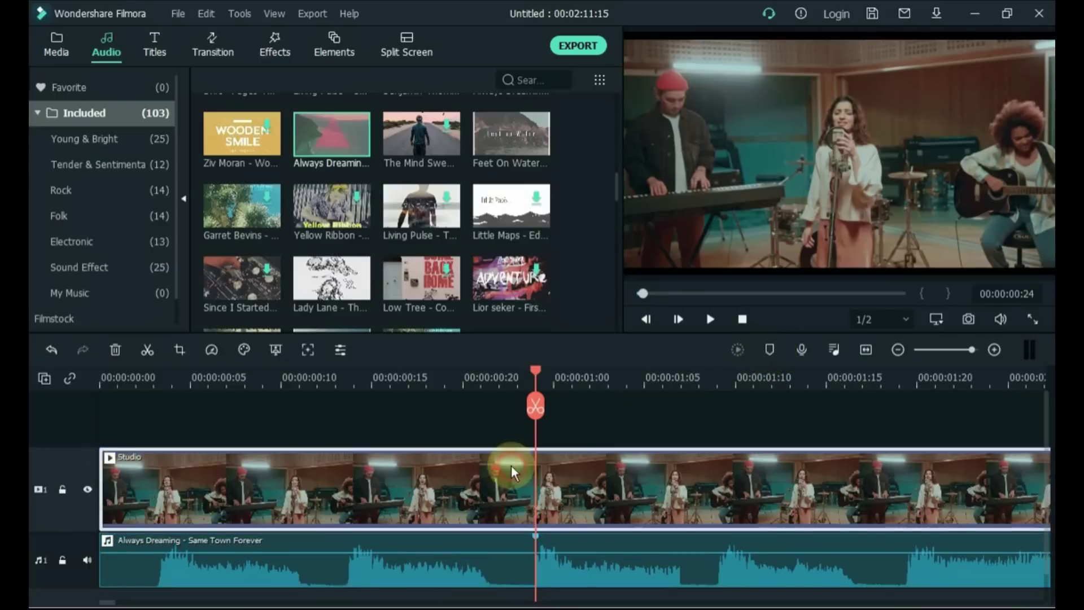
pyautogui.click(768, 350)
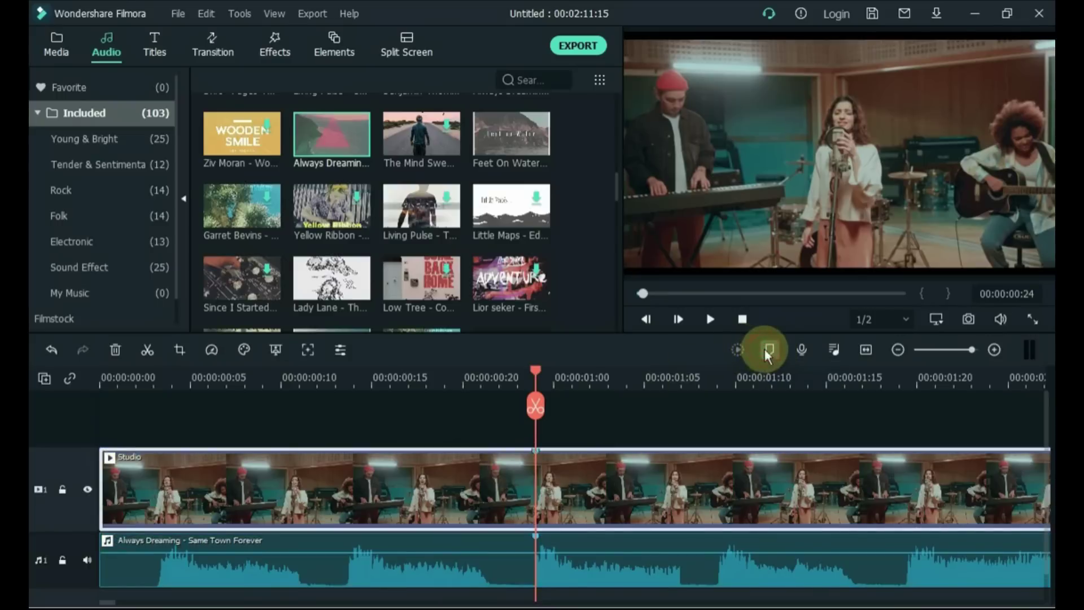
pyautogui.click(348, 379)
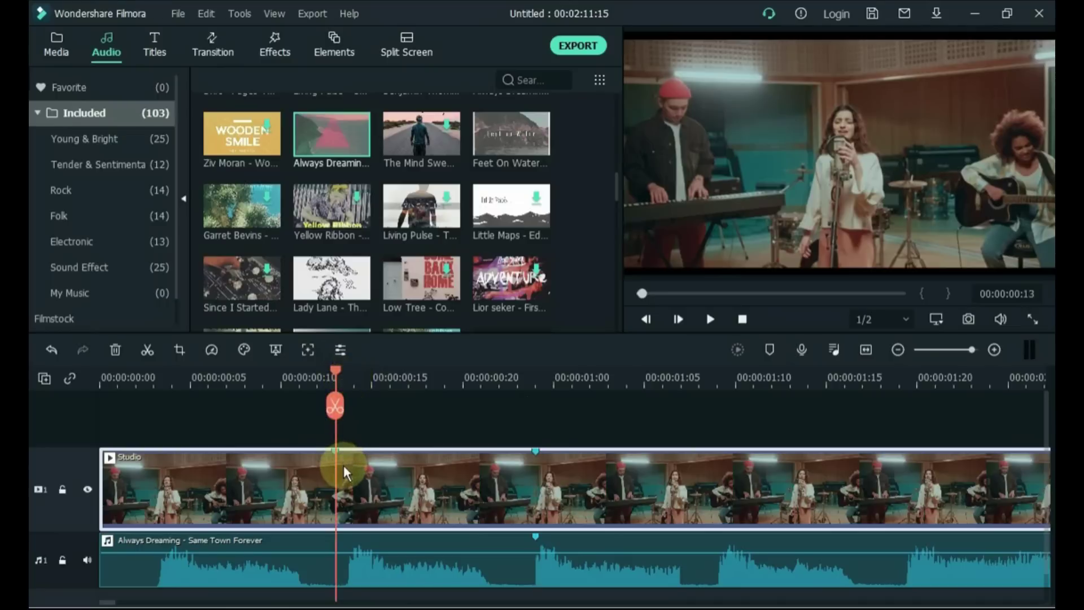
pyautogui.click(336, 571)
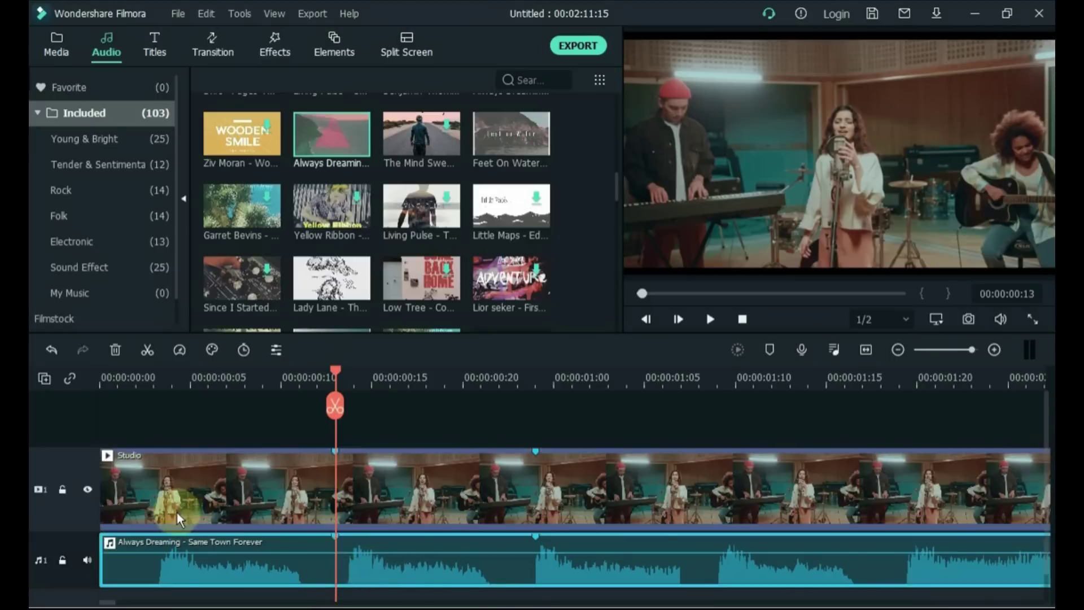
# Step: Add markers at 00:00:00:02 to both the Studio video clip and the Always Dreaming audio clip
pyautogui.click(138, 378)
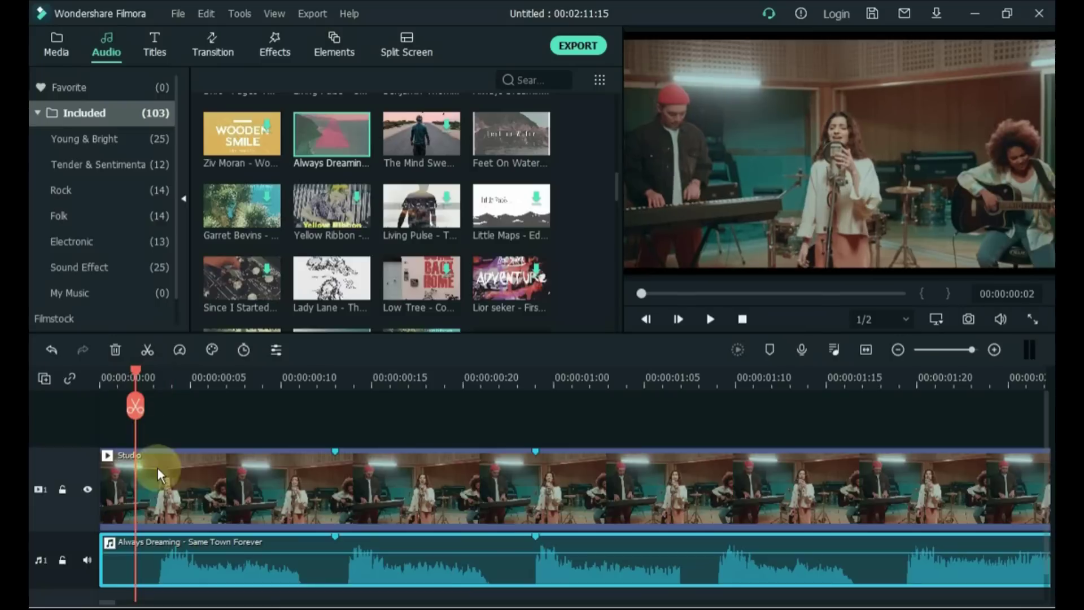
pyautogui.click(160, 483)
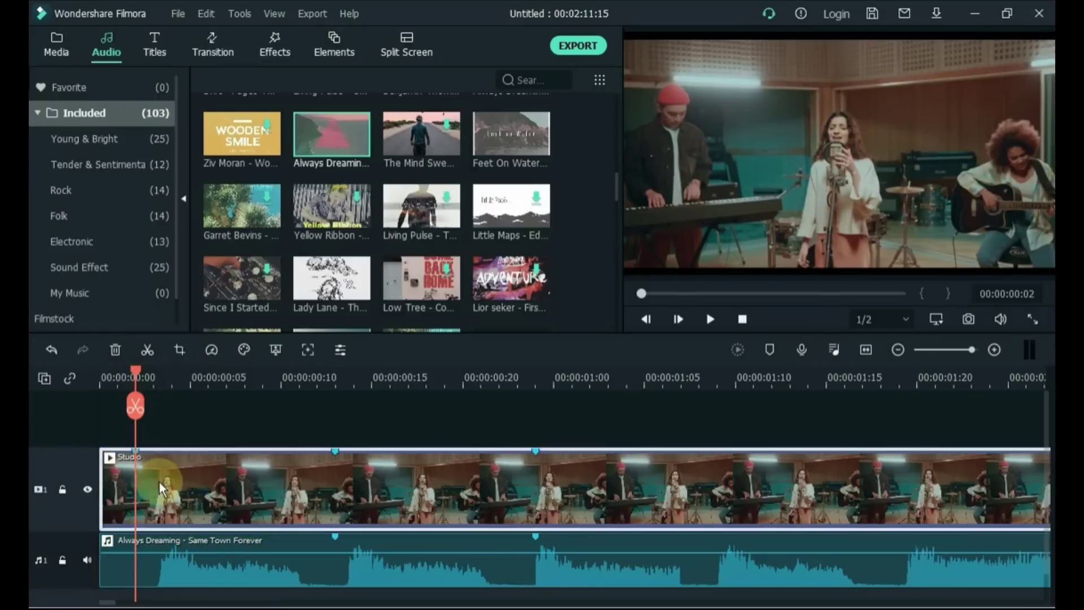
pyautogui.click(138, 571)
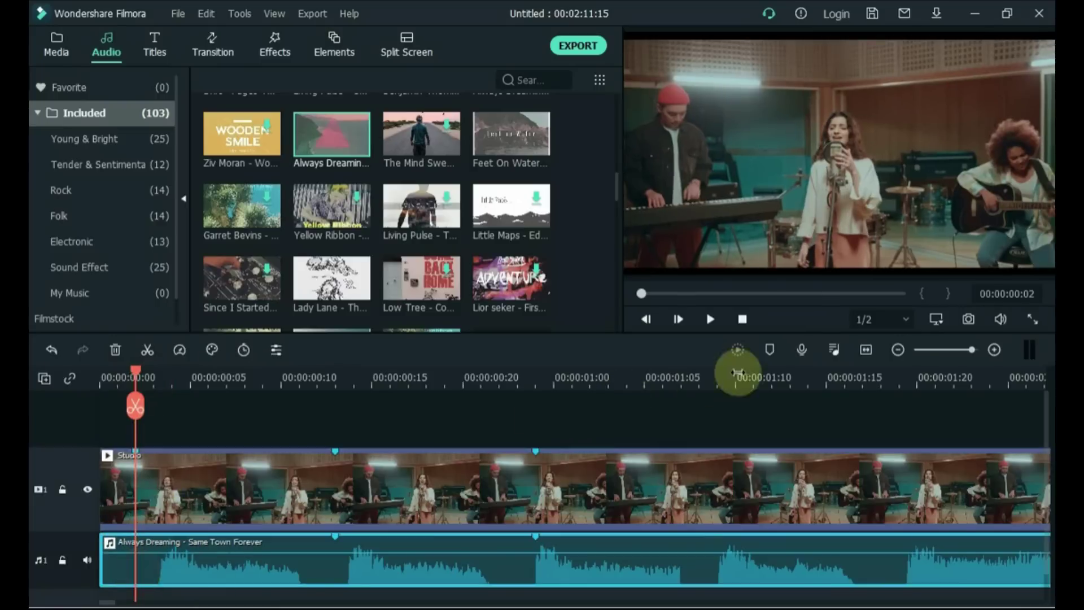
pyautogui.click(771, 354)
# Step: Delete the marker at 00:00:00:13 on the Studio video clip
pyautogui.click(350, 439)
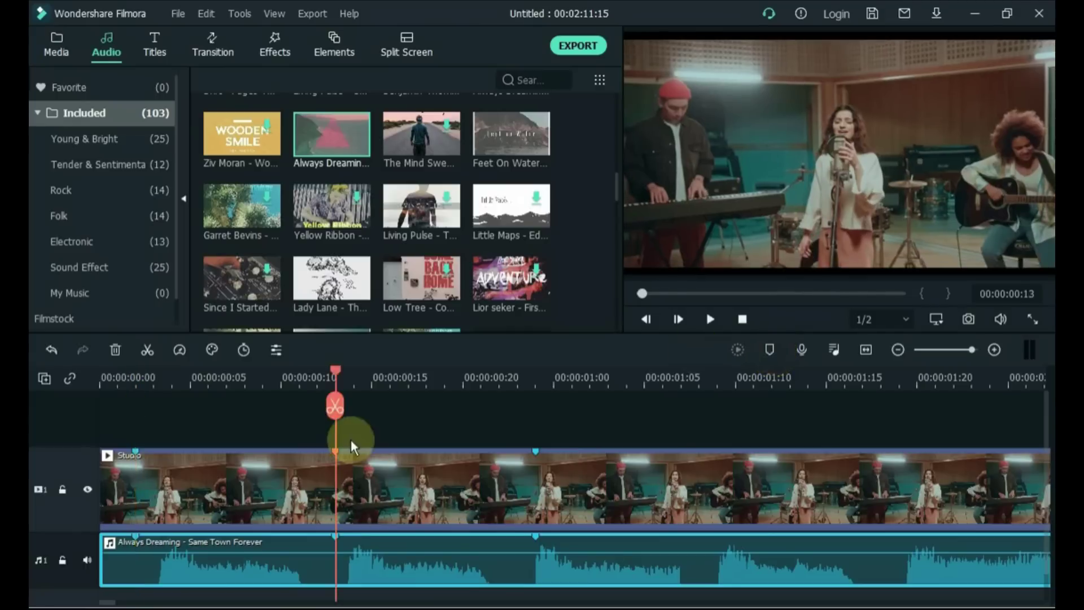
pyautogui.rightClick(333, 450)
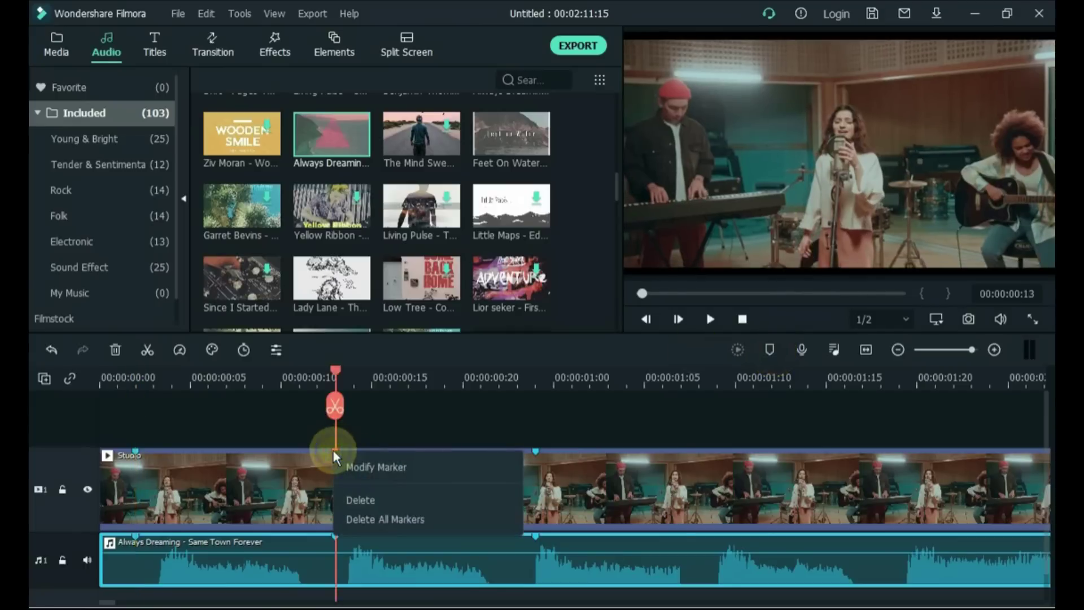
pyautogui.click(373, 504)
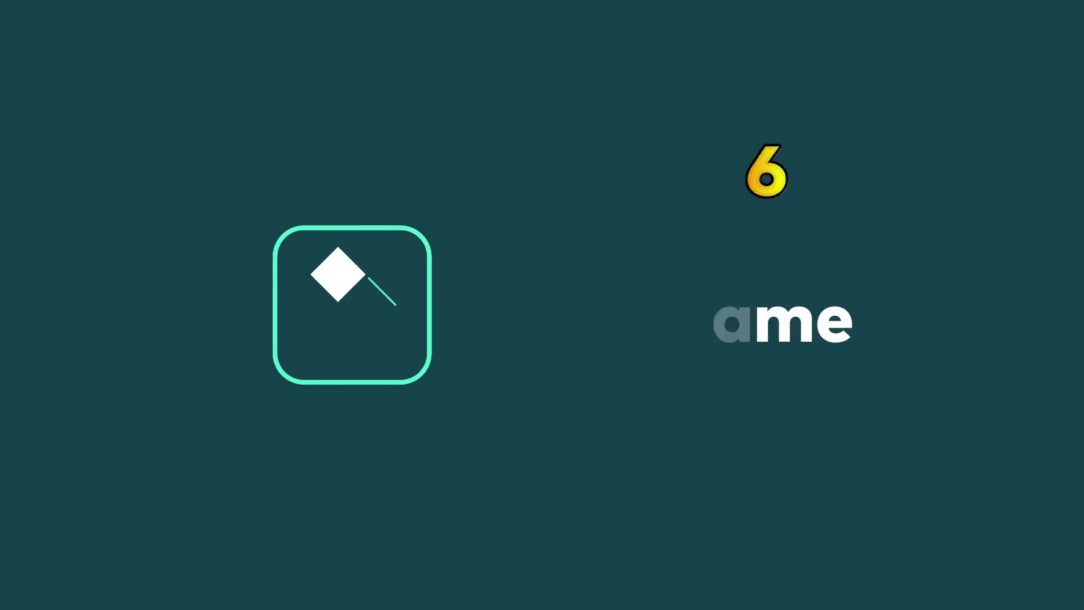
# Step: Rename the media files III, I and II as Computer Keyboard, Mouse and Laptop in one continuous renaming pass
pyautogui.click(230, 145)
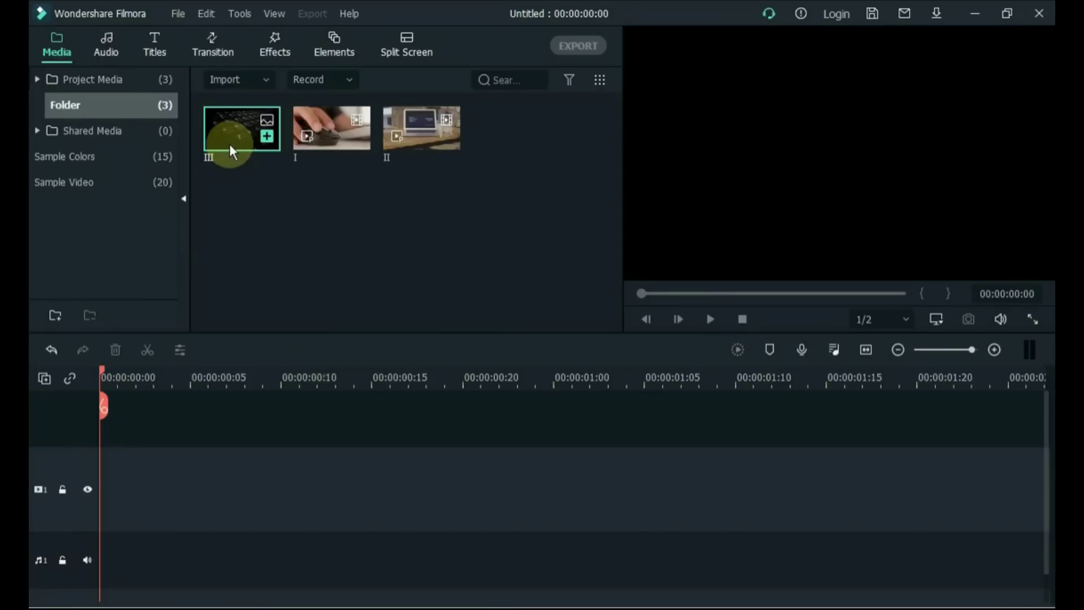
pyautogui.rightClick(229, 144)
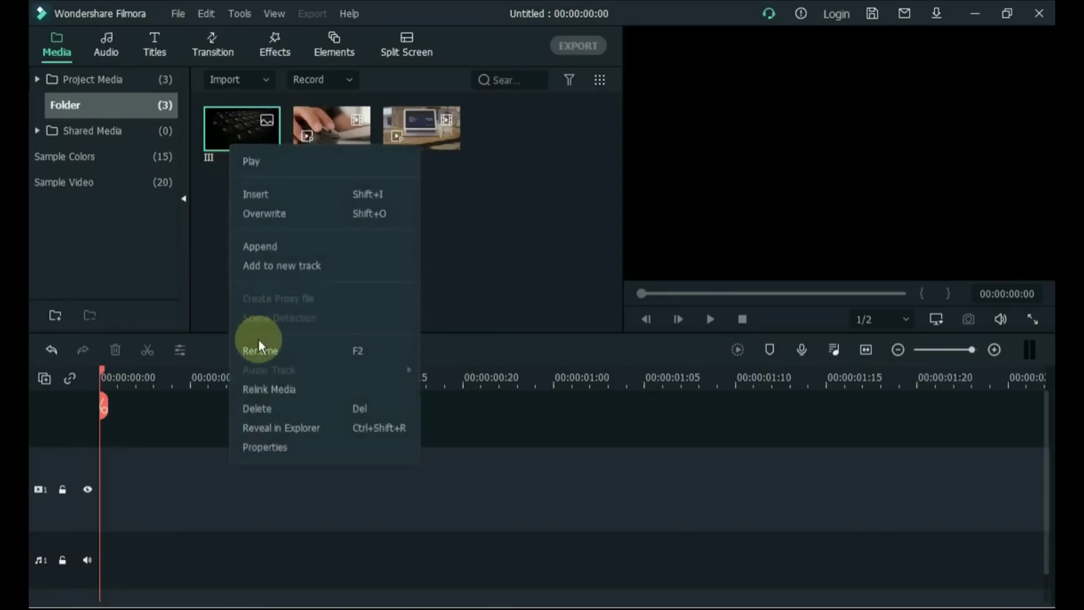
pyautogui.click(315, 355)
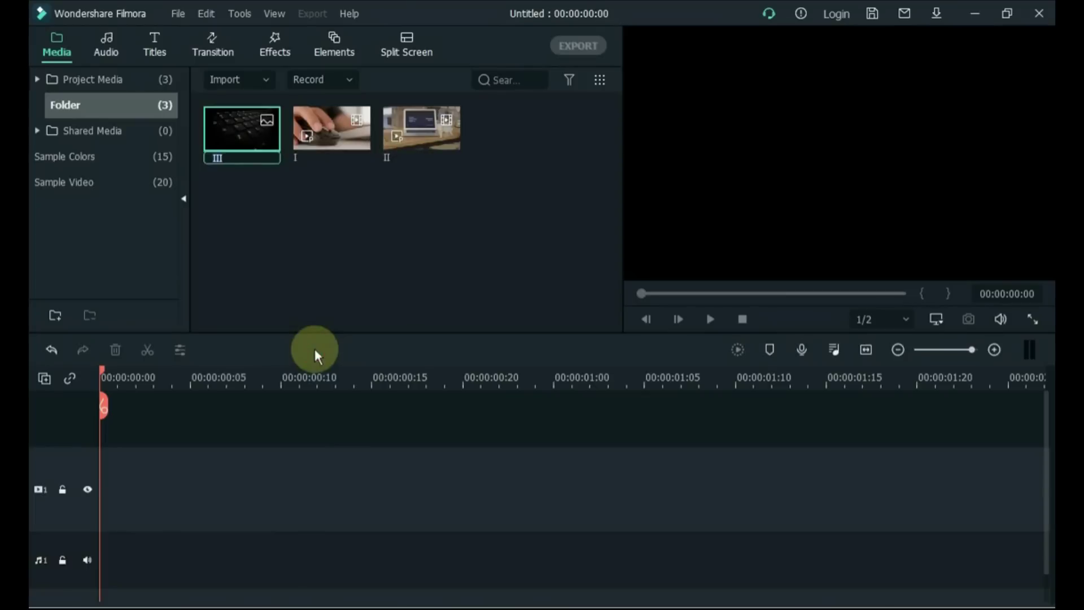
pyautogui.write('Computer Ke')
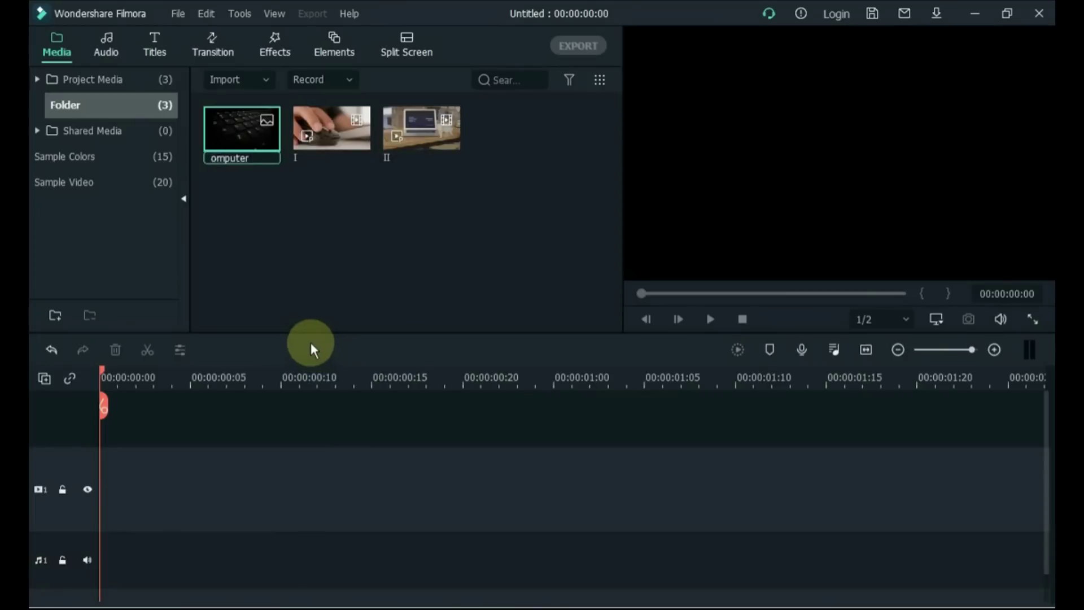
pyautogui.write('yboard')
pyautogui.press('Tab')
pyautogui.write('Mouse')
pyautogui.press('Tab')
pyautogui.write('Laptop')
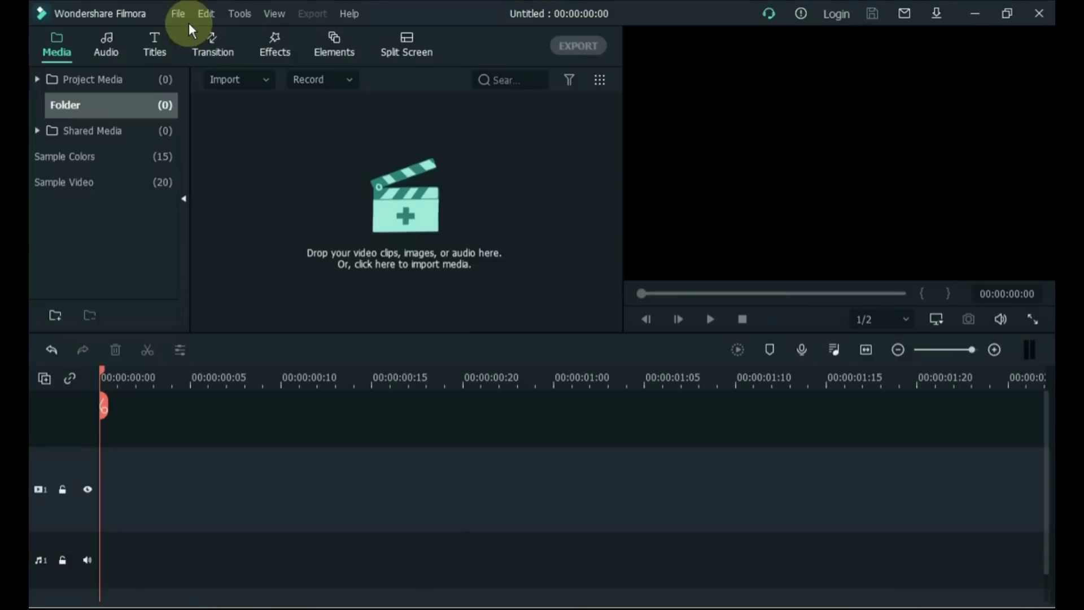
# Step: Set the interface language to Spanish (Spain, International Sort) in the general preferences
pyautogui.click(181, 13)
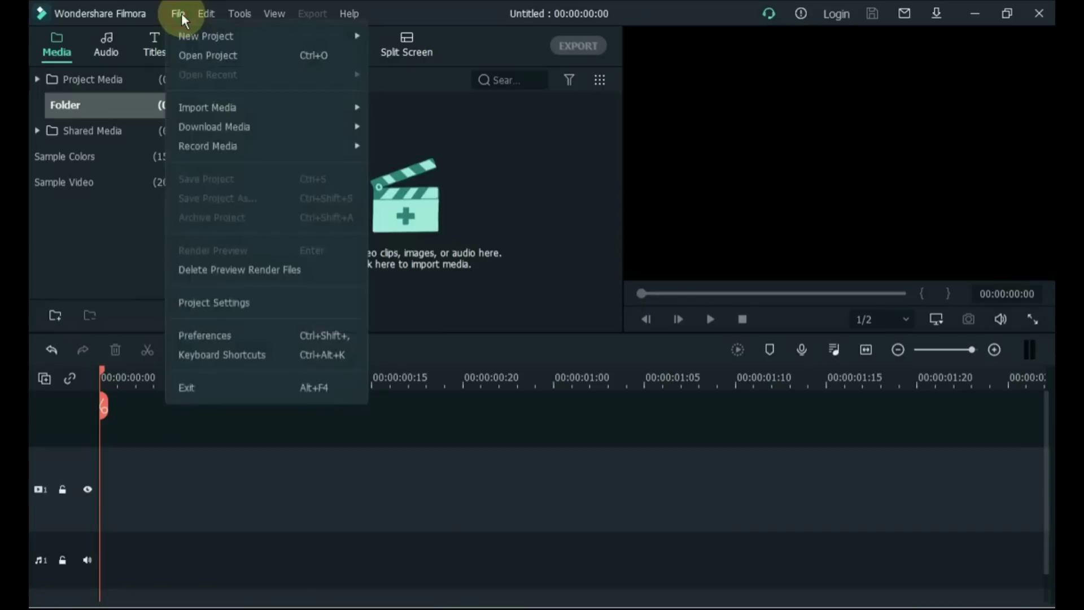
pyautogui.click(214, 333)
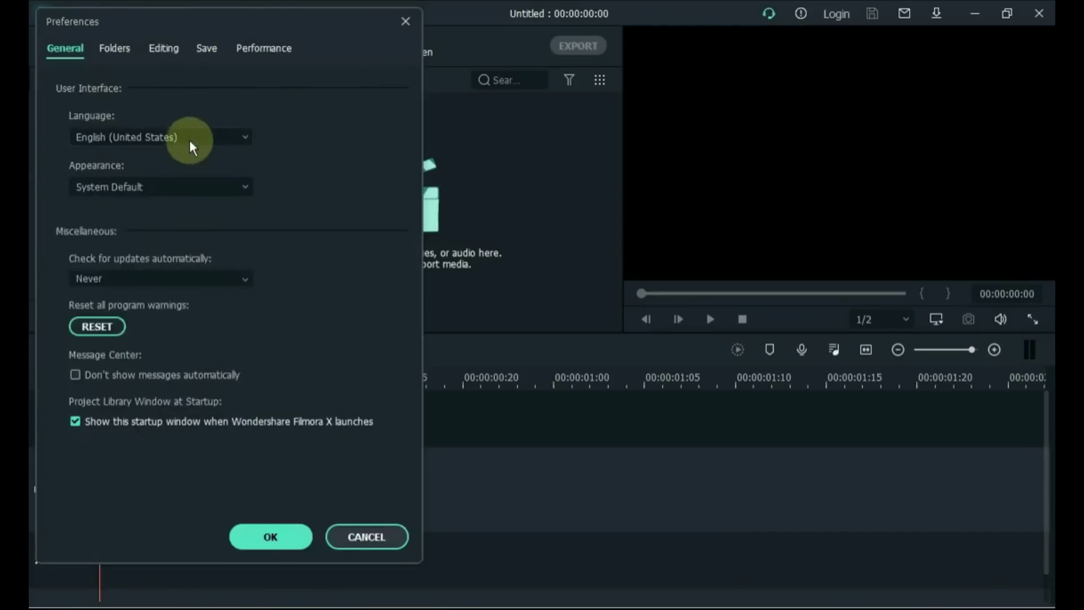
pyautogui.click(190, 146)
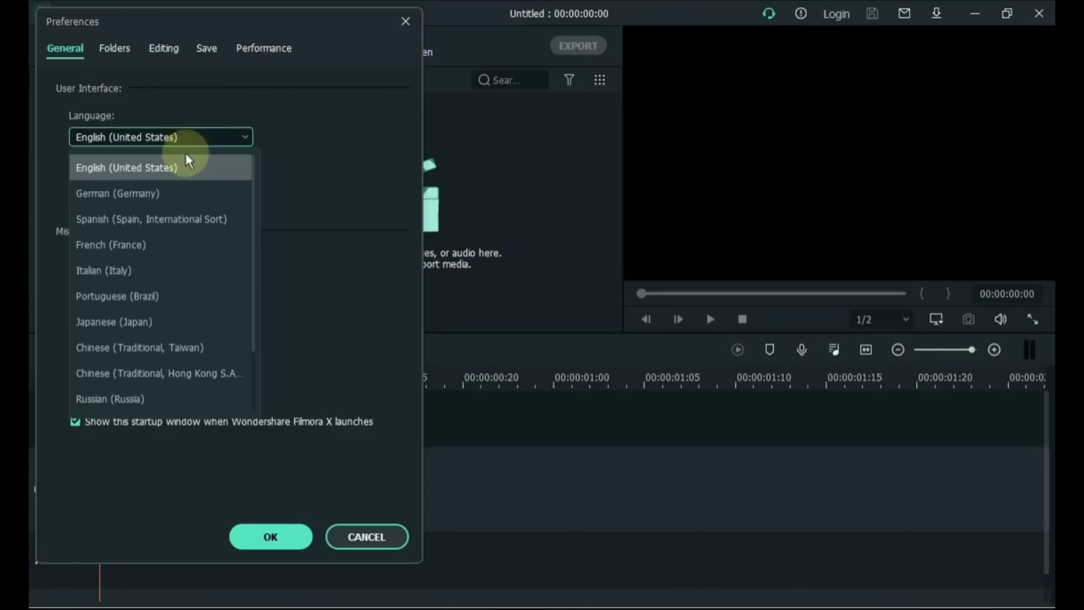
pyautogui.click(169, 220)
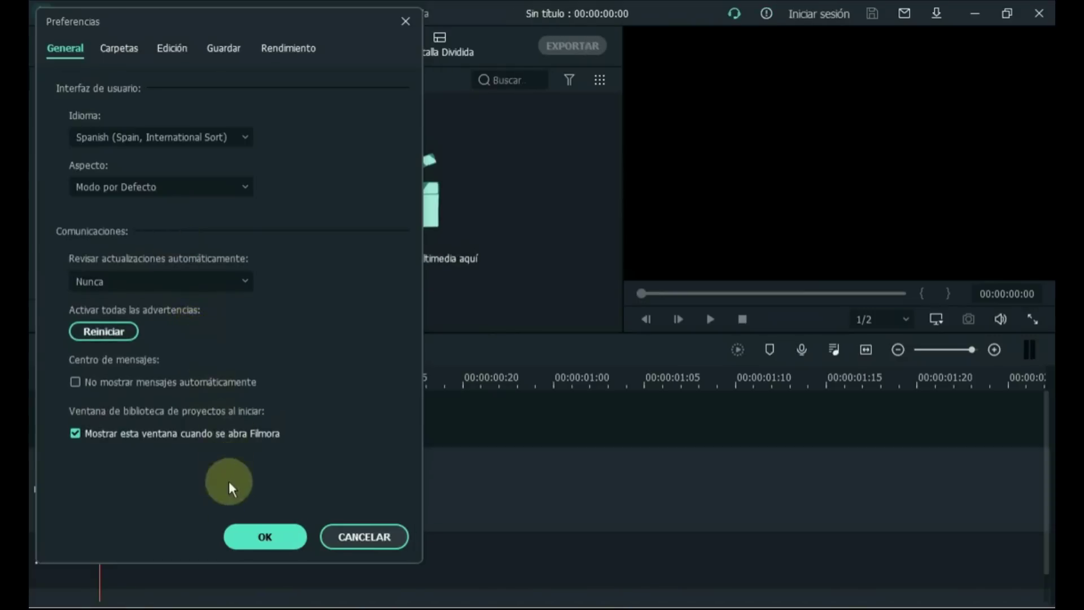
pyautogui.click(252, 540)
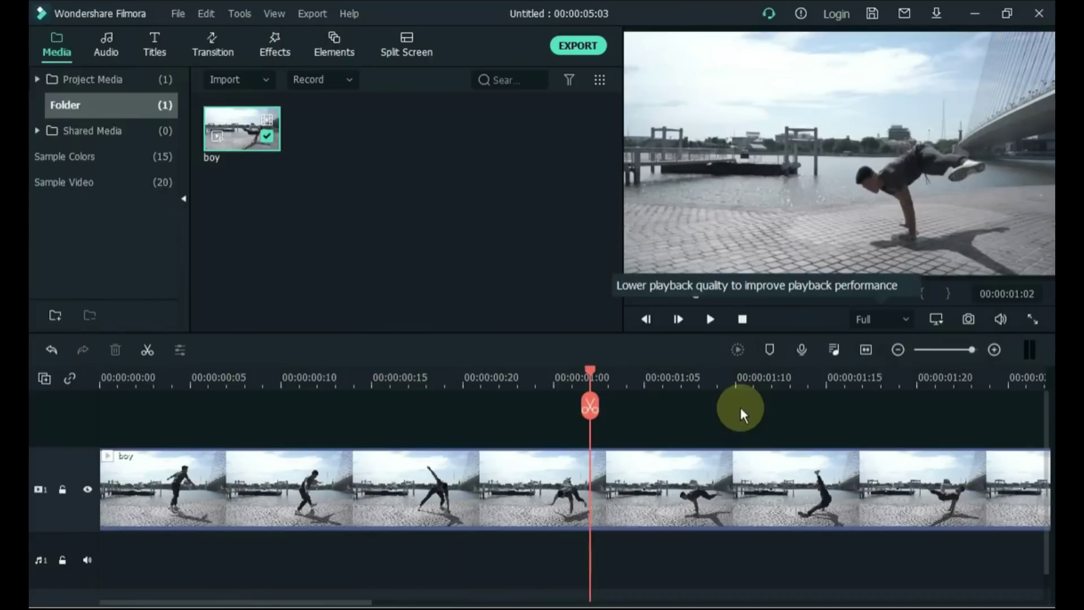
# Step: Preview the boy clip from its start at 1/16 and 1/4 playback quality and set the quality to 1/2
pyautogui.press('Home')
pyautogui.click(514, 458)
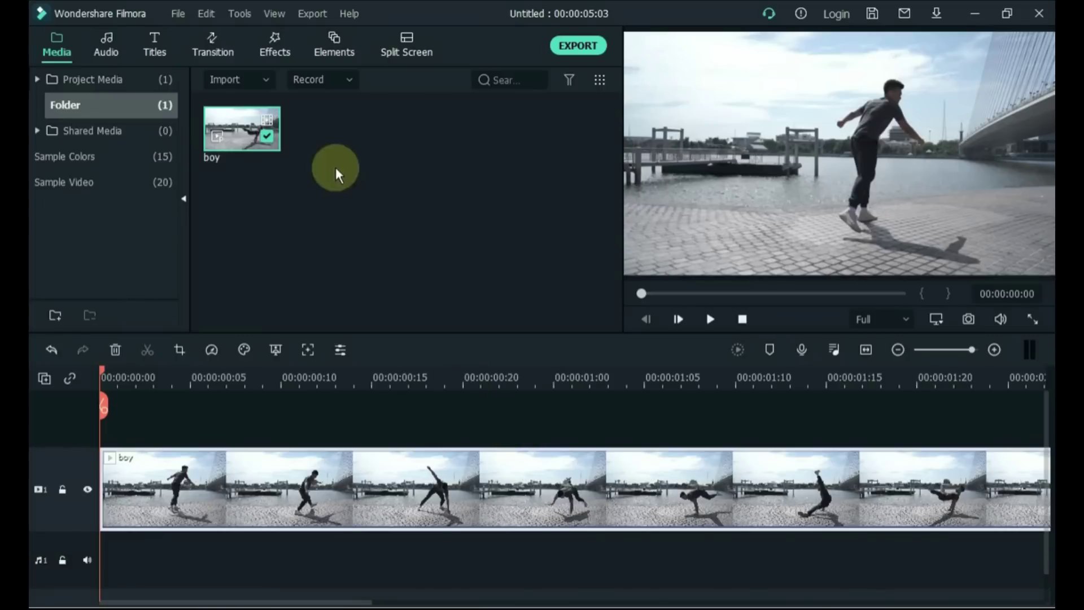
pyautogui.click(277, 13)
pyautogui.moveTo(408, 110)
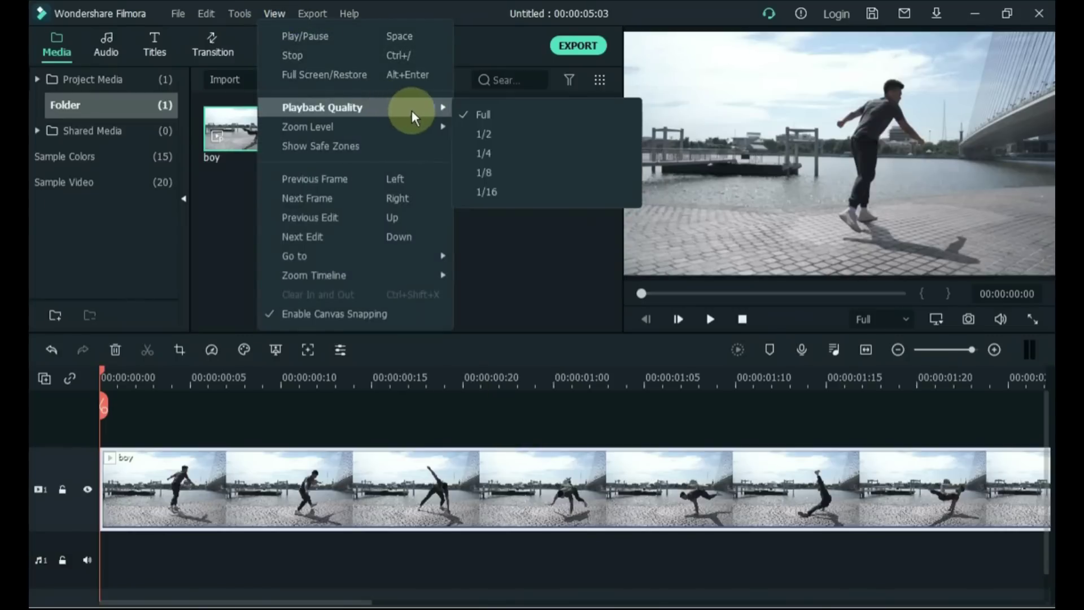
pyautogui.click(491, 191)
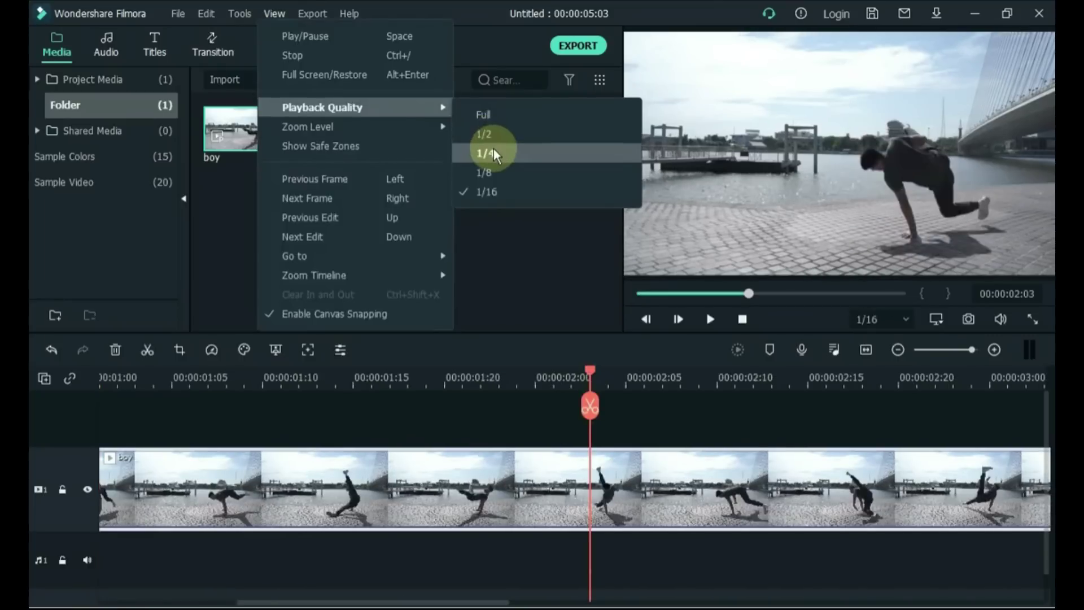
pyautogui.click(493, 152)
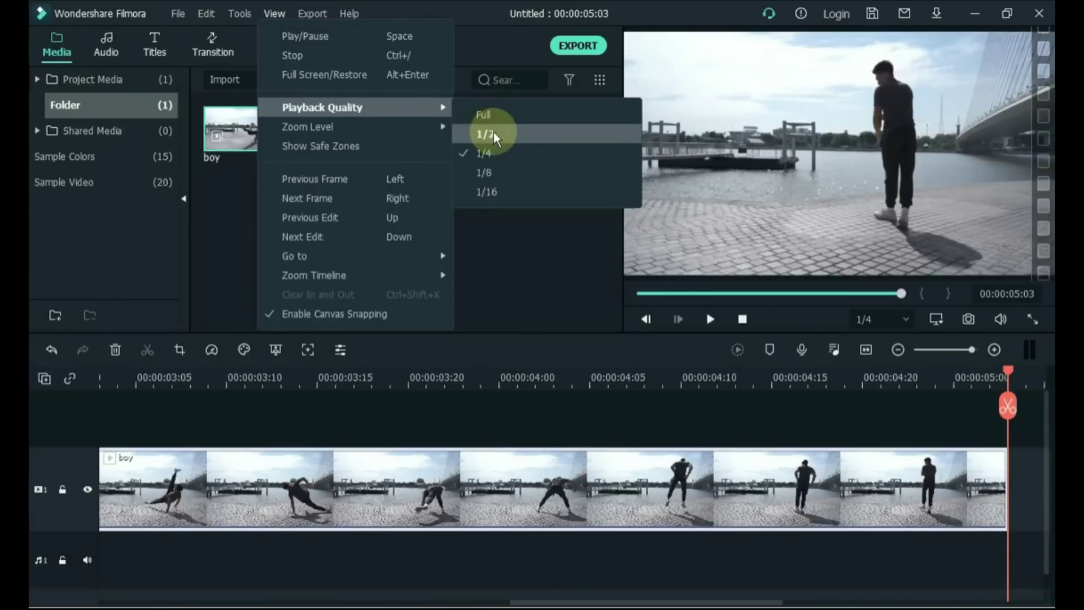
pyautogui.click(515, 133)
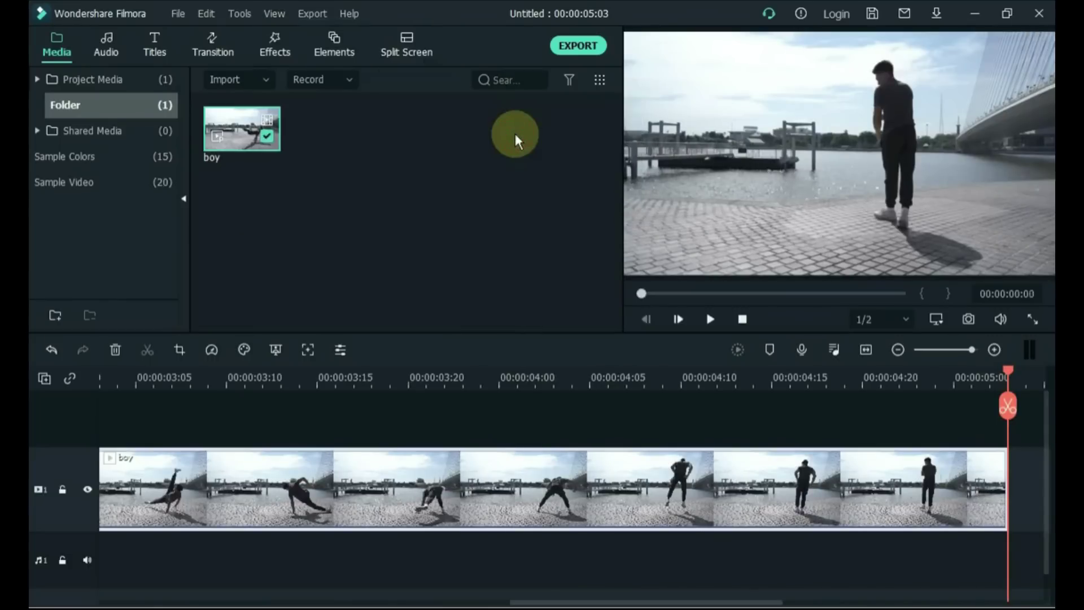
pyautogui.press('space')
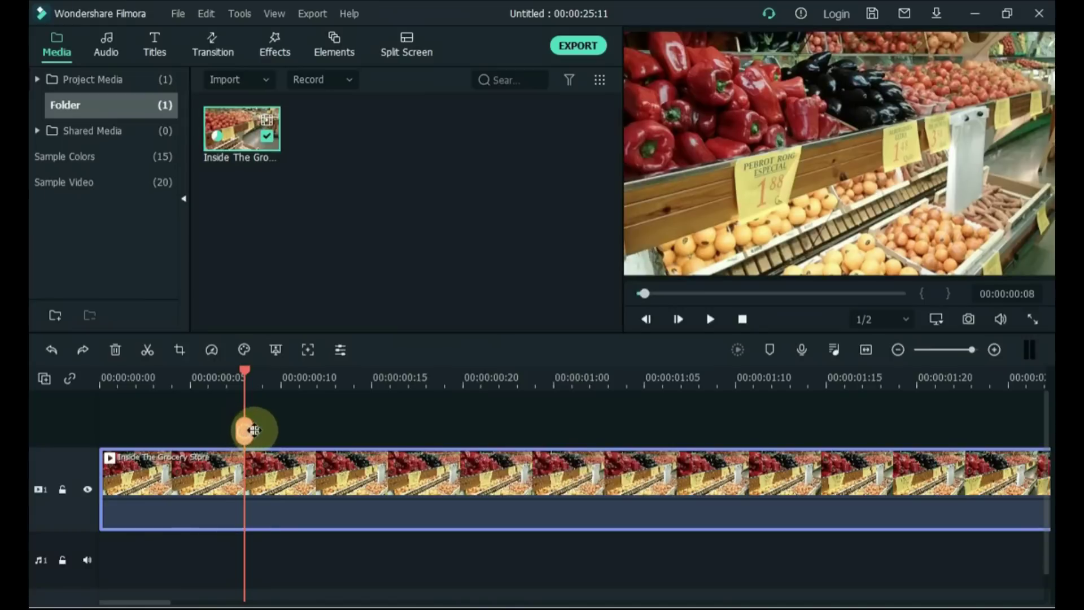
# Step: Place the Inside The Grocery Store clip on video track 1, split it near its start and delete the opening piece
pyautogui.moveTo(254, 431); pyautogui.dragTo(584, 450)
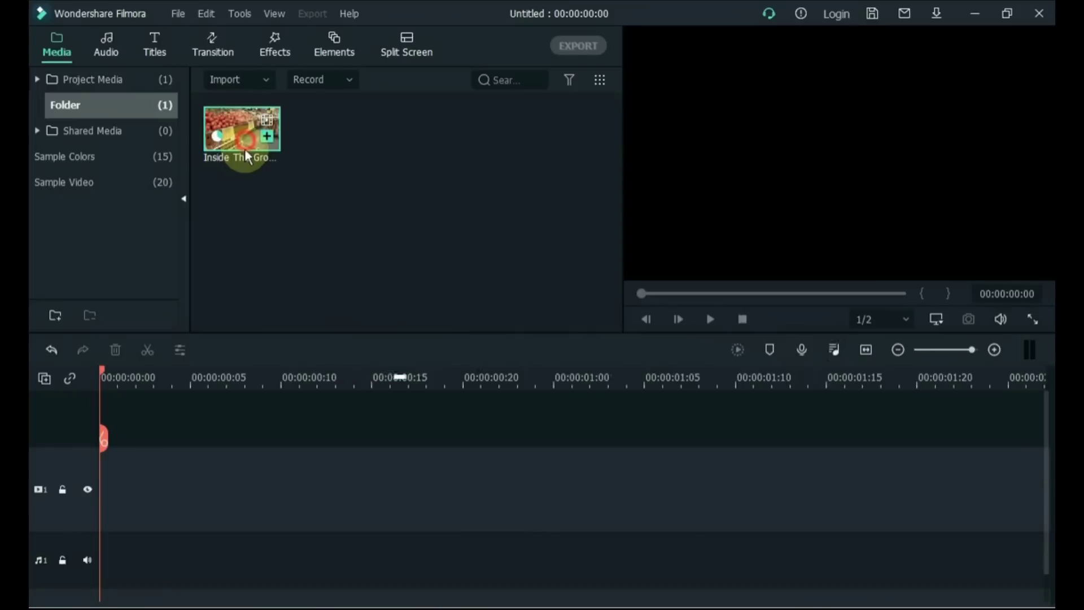
pyautogui.moveTo(245, 147); pyautogui.dragTo(79, 503)
pyautogui.click(231, 400)
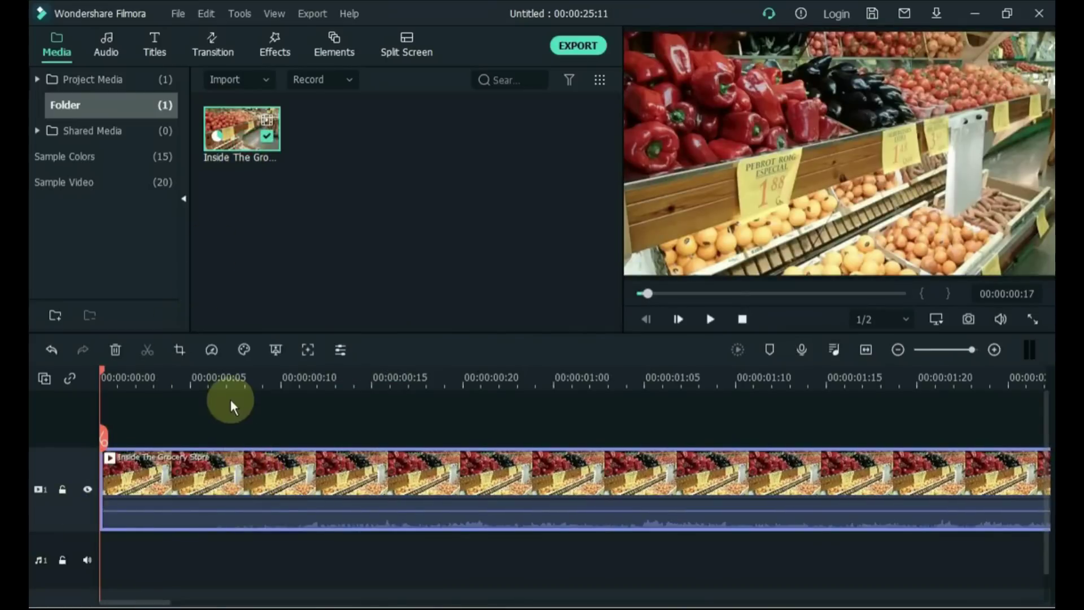
pyautogui.click(228, 432)
pyautogui.click(190, 472)
pyautogui.press('Delete')
# Step: Split the grocery store clip at 00:00:23:03 and delete the end piece
pyautogui.click(544, 438)
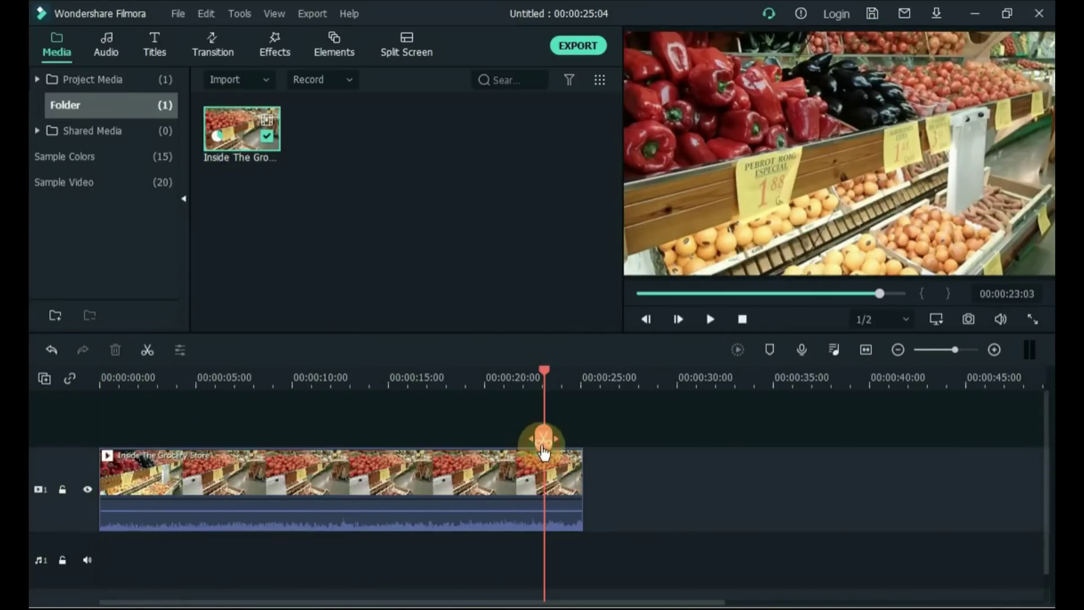
pyautogui.click(572, 479)
pyautogui.press('Delete')
# Step: Undo the cuts, the deletions and the placement of the grocery store clip on the timeline
pyautogui.hotkey('ctrl', 'z')
pyautogui.hotkey('ctrl', 'z')
pyautogui.hotkey('ctrl', 'z')
pyautogui.hotkey('ctrl', 'z')
pyautogui.hotkey('ctrl', 'z')
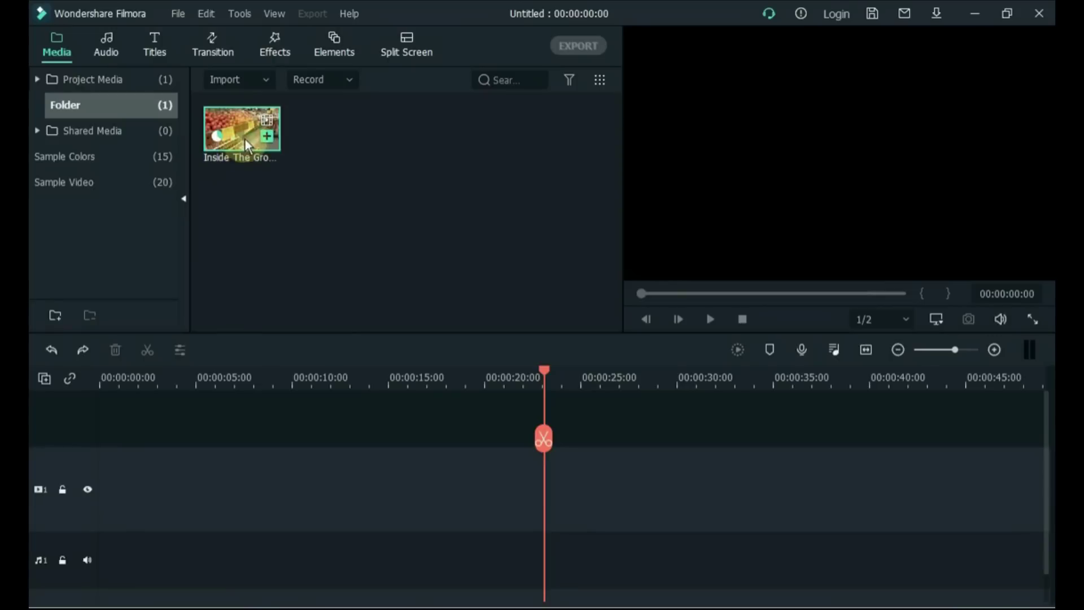
# Step: Preview the Inside The Grocery Store media file and set its mark-in point at 00:00:01:20
pyautogui.doubleClick(245, 140)
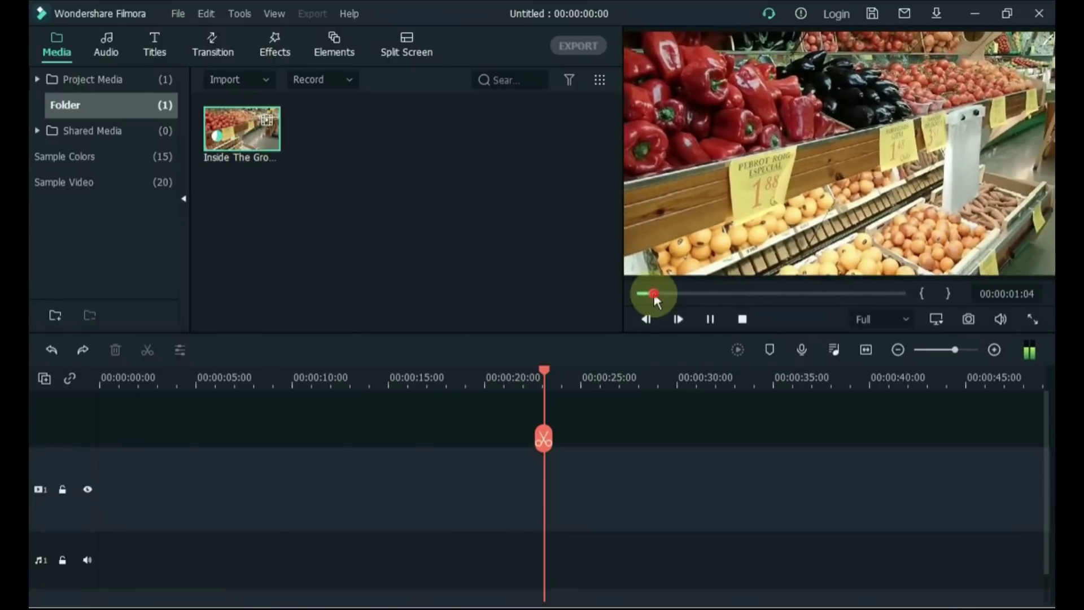
pyautogui.click(708, 319)
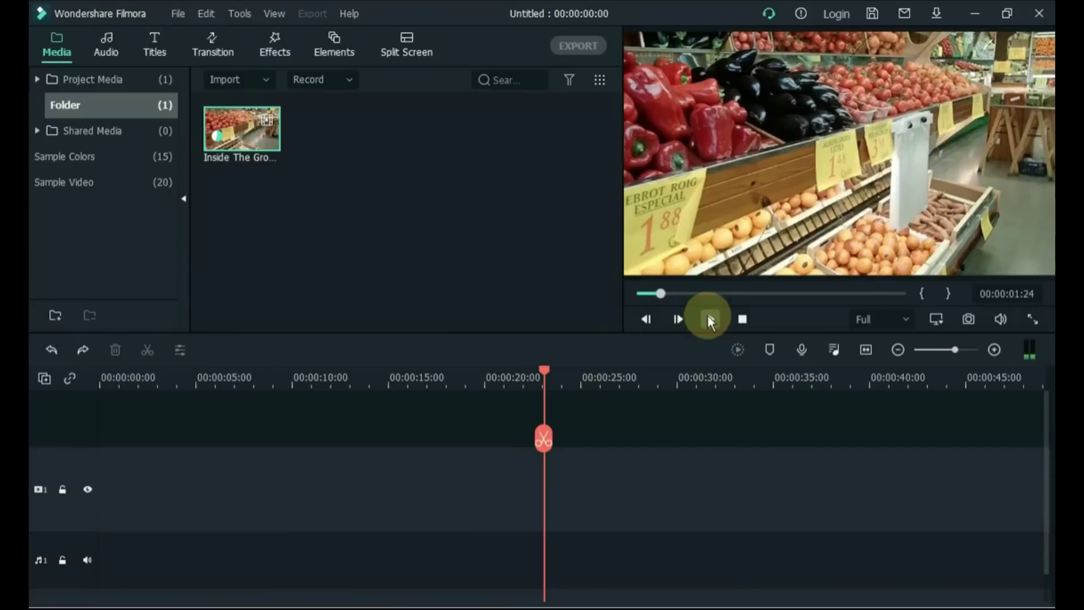
pyautogui.click(658, 295)
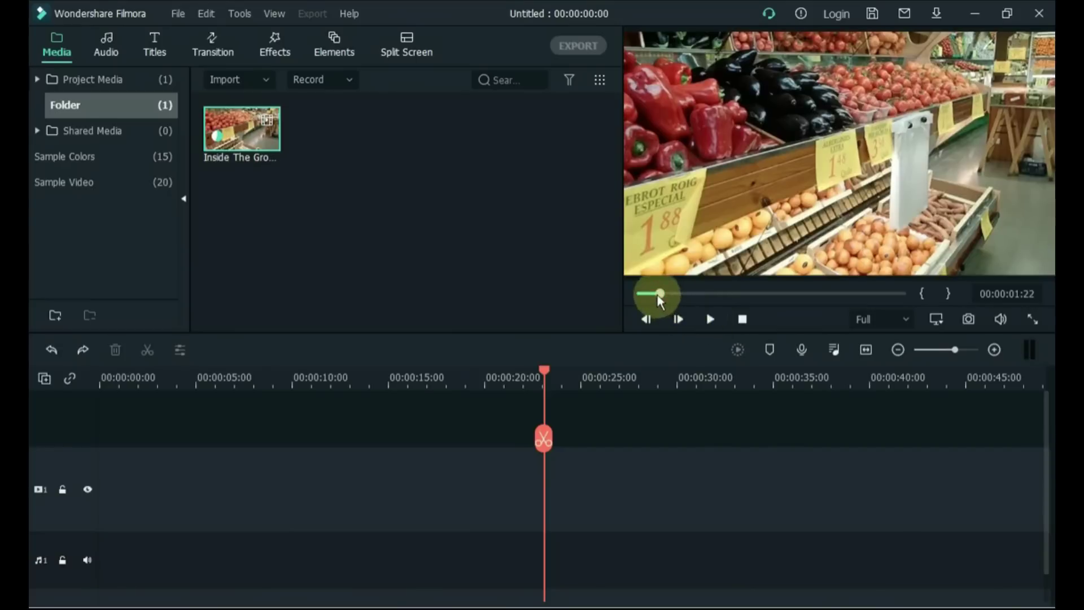
pyautogui.moveTo(658, 295); pyautogui.dragTo(656, 293)
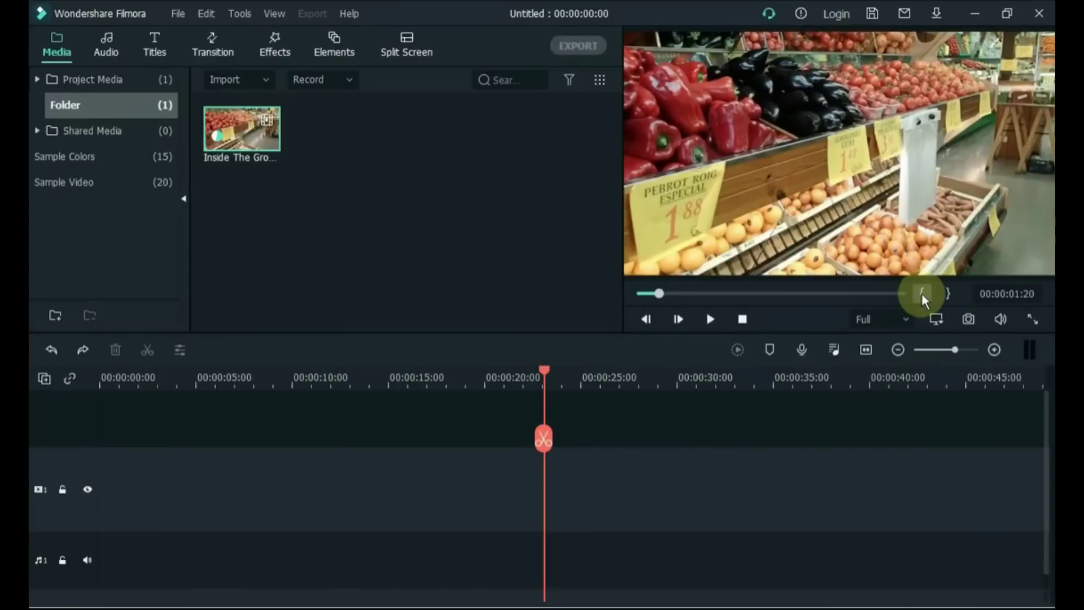
pyautogui.click(502, 327)
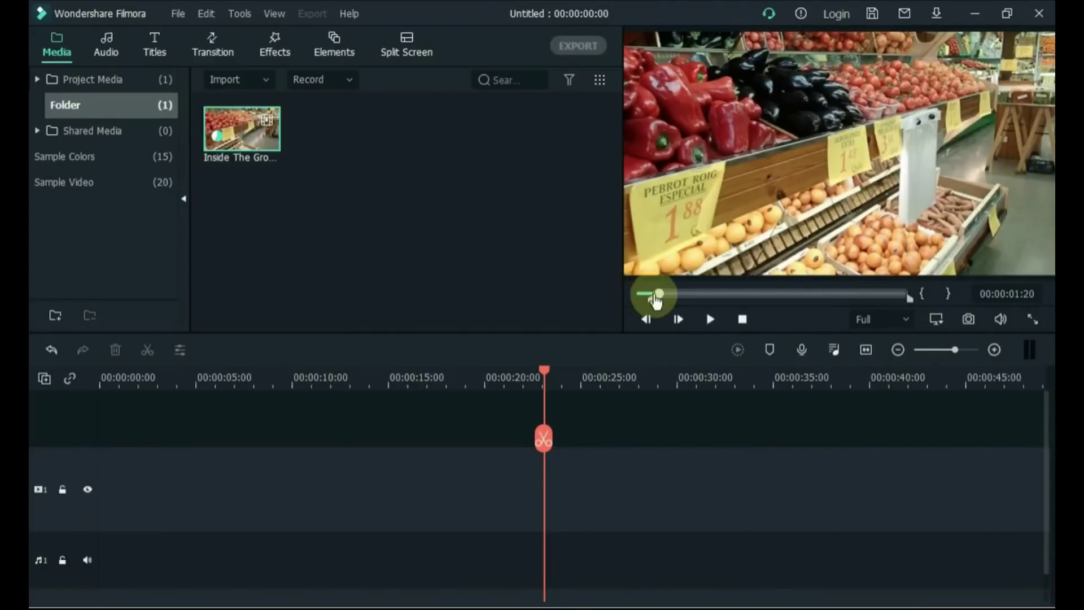
# Step: Set the grocery store clip's mark-out point at 00:00:24:01 and place the marked range on video track 1
pyautogui.moveTo(659, 295); pyautogui.dragTo(867, 294)
pyautogui.click(711, 319)
pyautogui.click(710, 325)
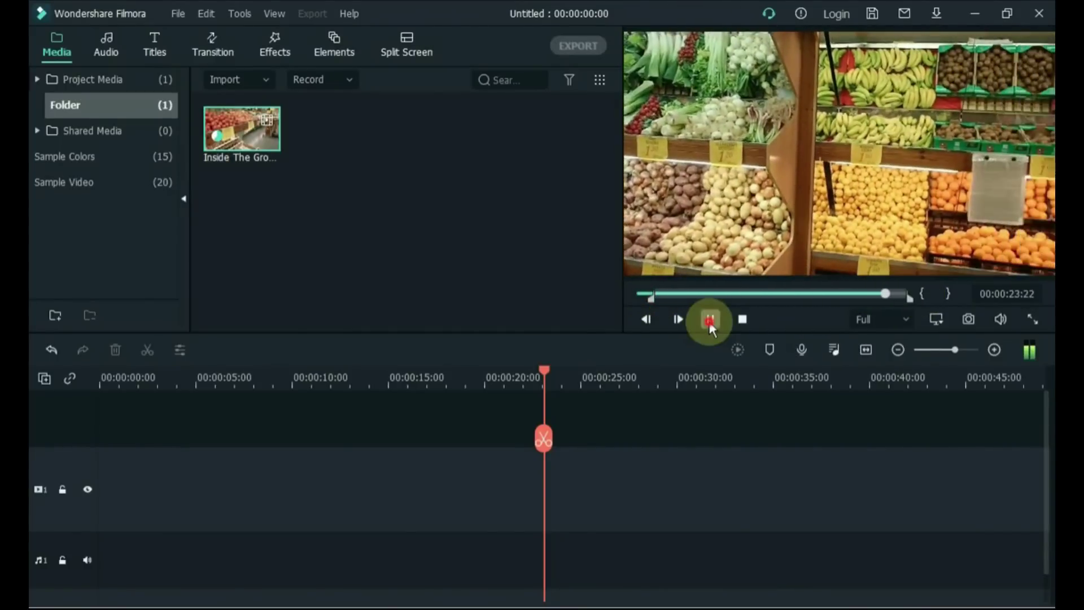
pyautogui.click(941, 299)
pyautogui.click(947, 295)
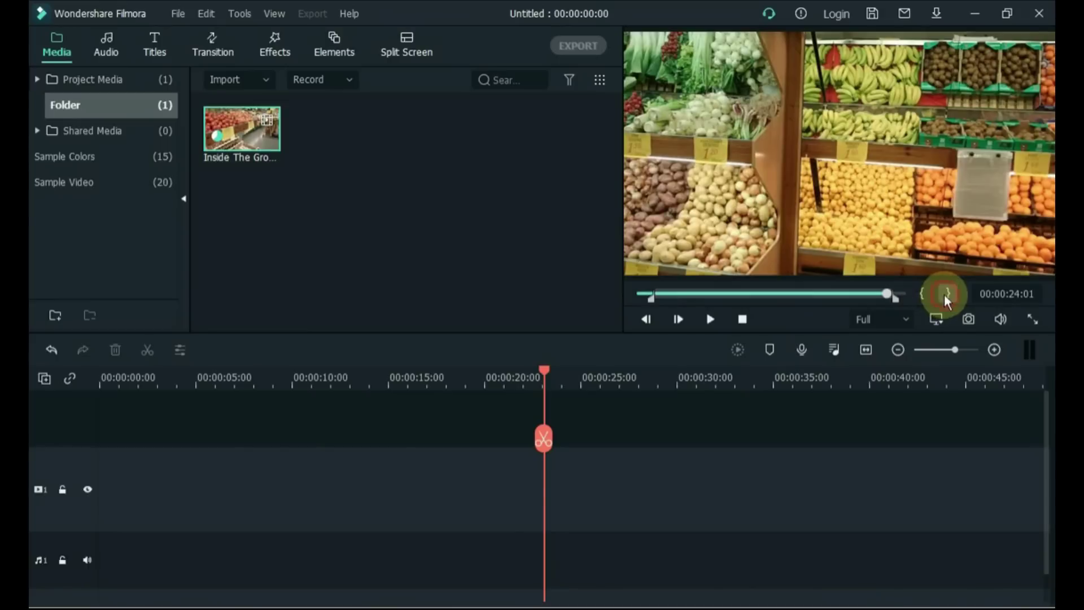
pyautogui.moveTo(255, 160); pyautogui.dragTo(87, 502)
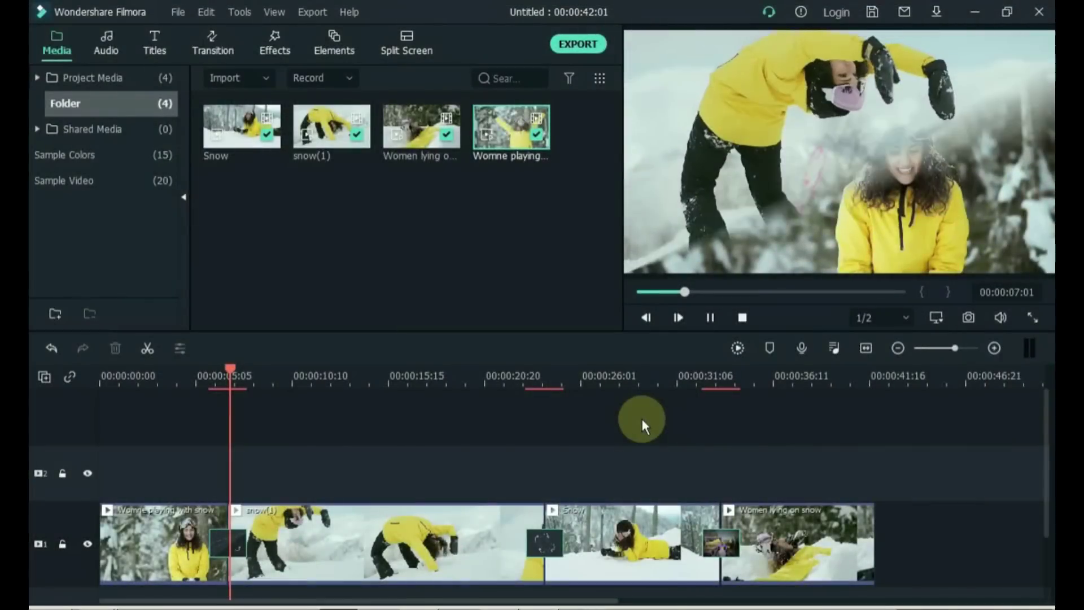
# Step: Play the second and third transitions between the snow clips and render the timeline preview
pyautogui.click(511, 377)
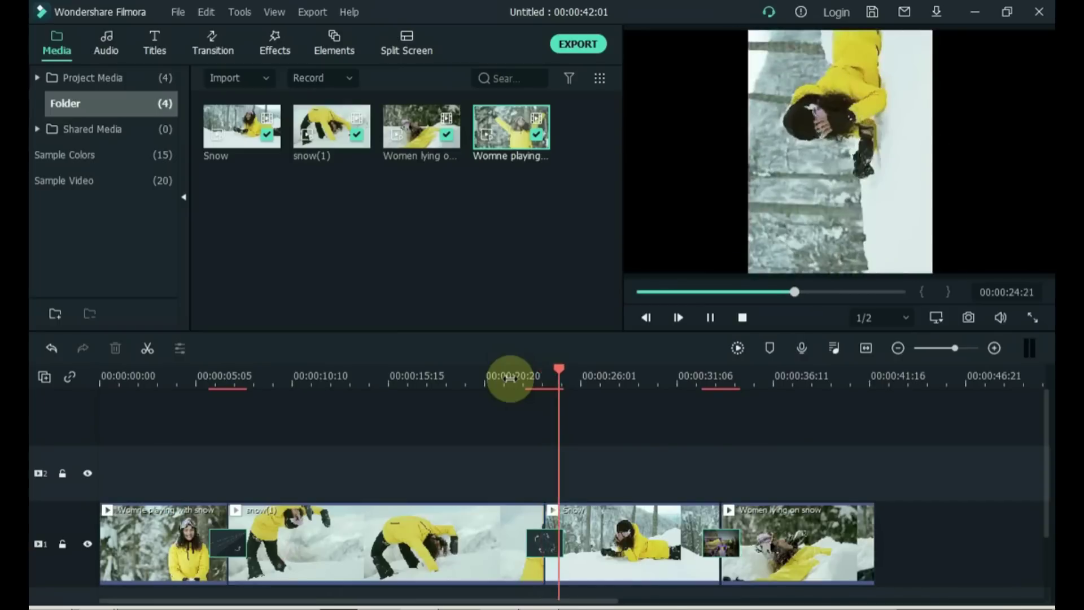
pyautogui.click(685, 375)
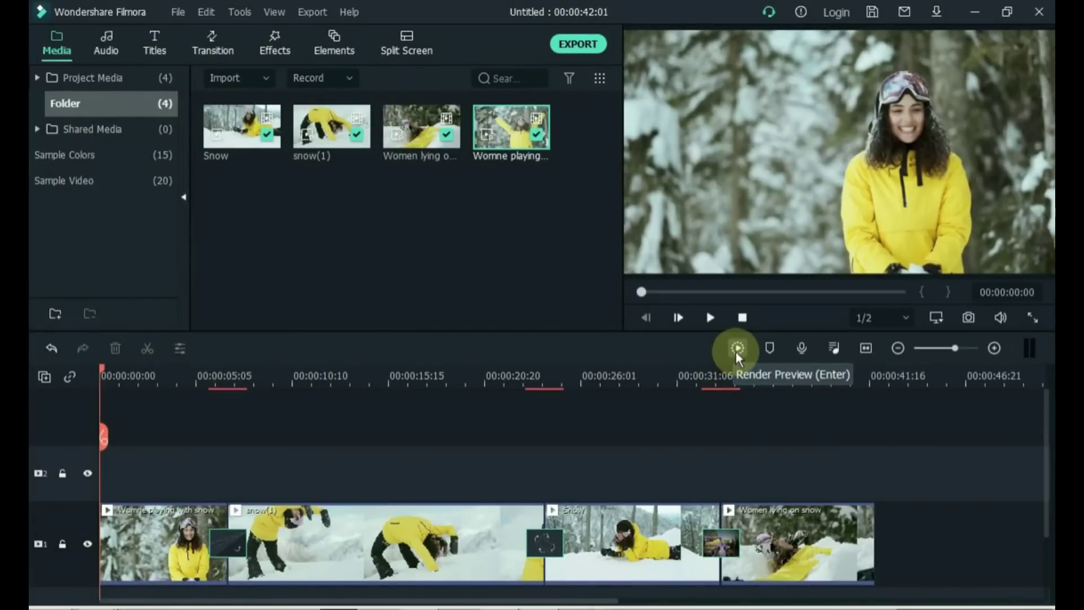
pyautogui.click(737, 349)
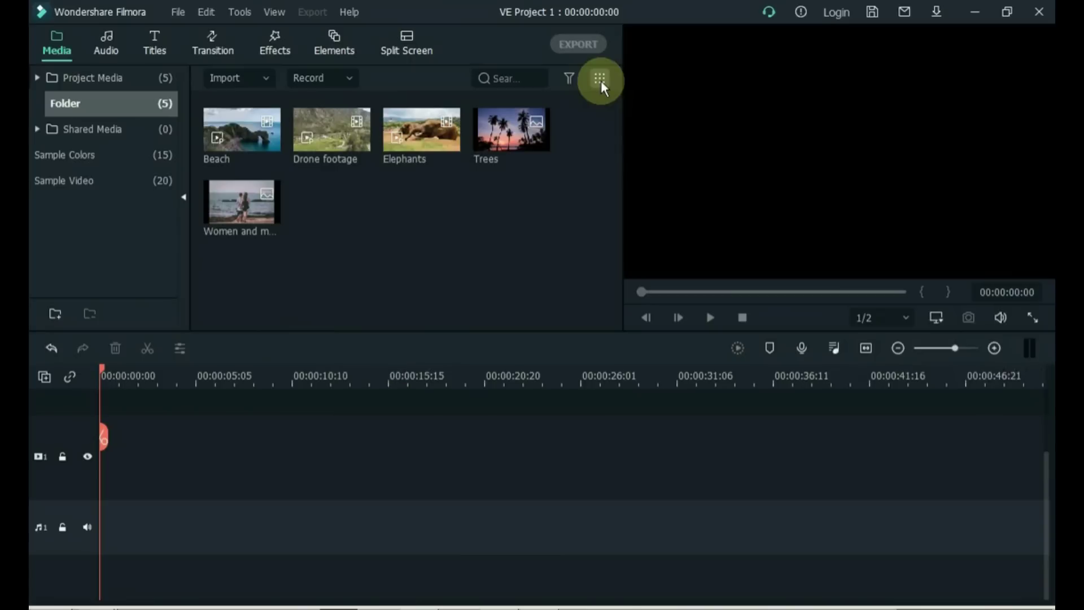
# Step: Switch the media library to Large Thumbnail View
pyautogui.click(601, 80)
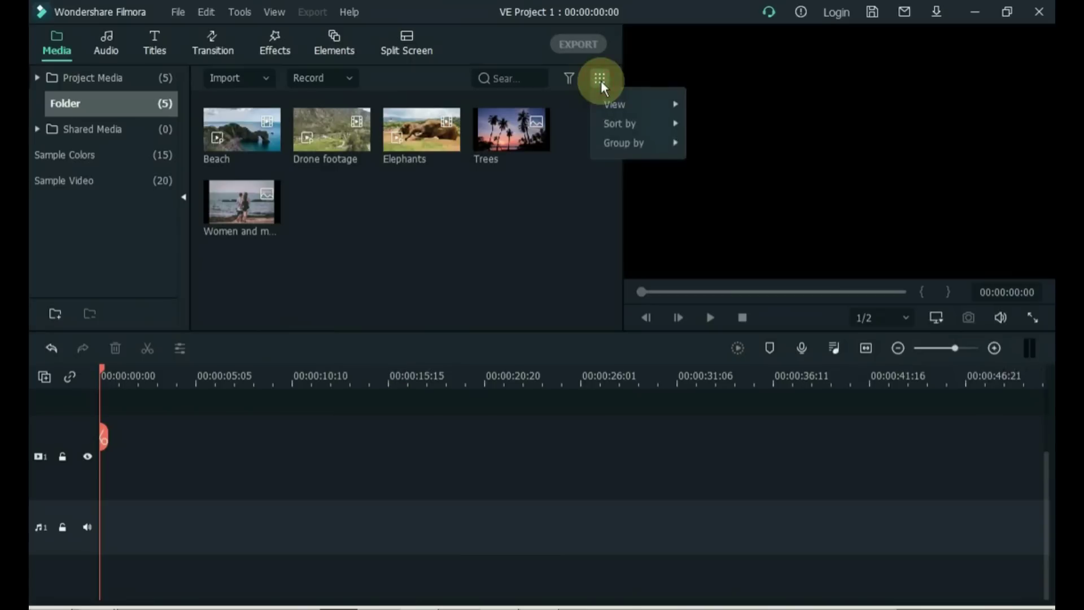
pyautogui.moveTo(680, 104)
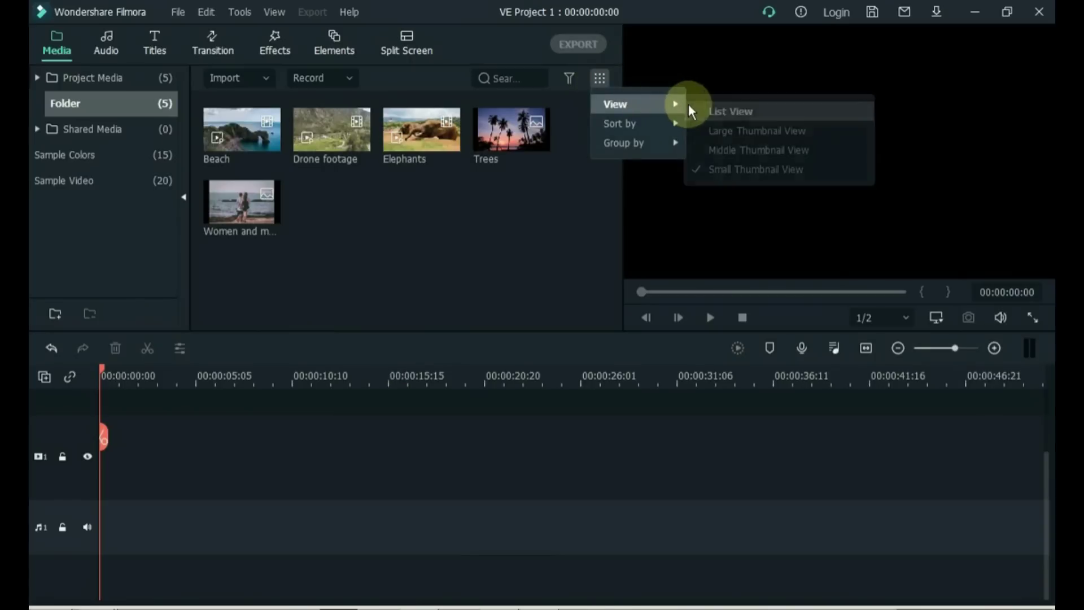
pyautogui.click(720, 131)
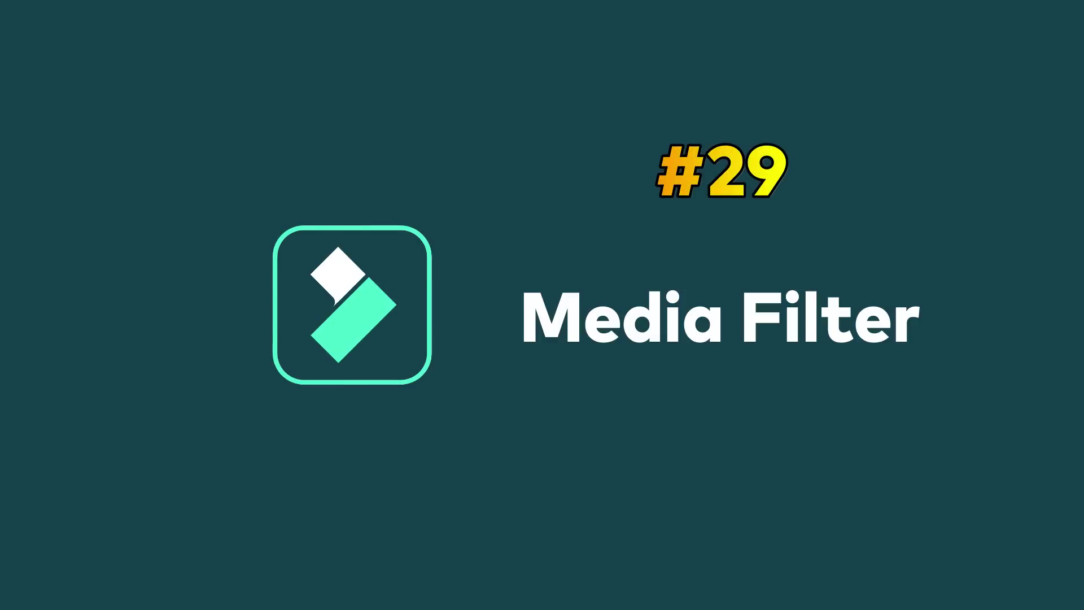
# Step: Filter the media library by Video and by Image, and return the filter to All
pyautogui.click(497, 158)
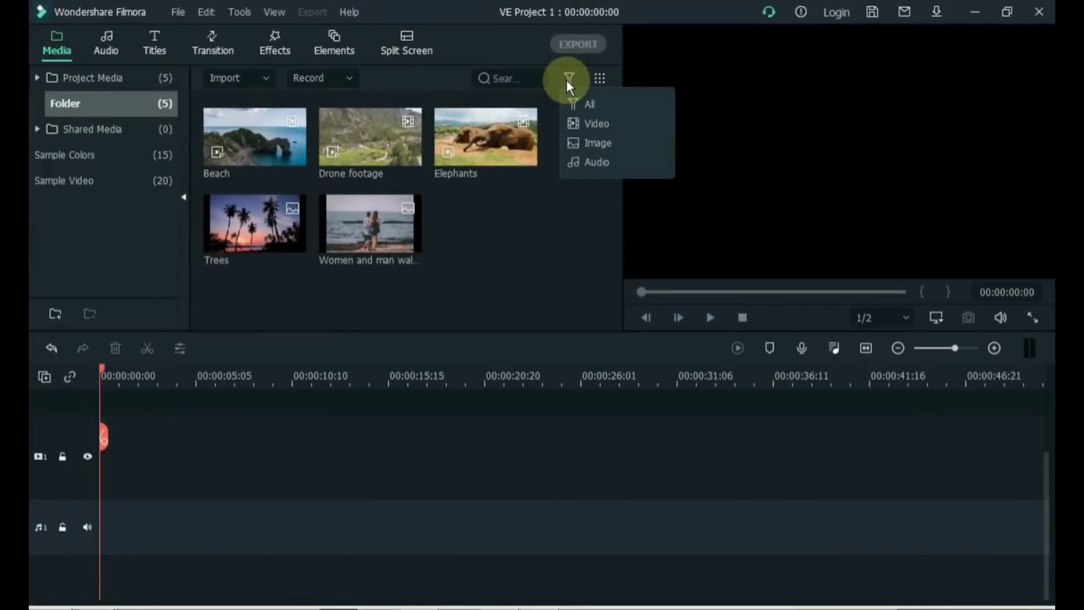
pyautogui.click(598, 120)
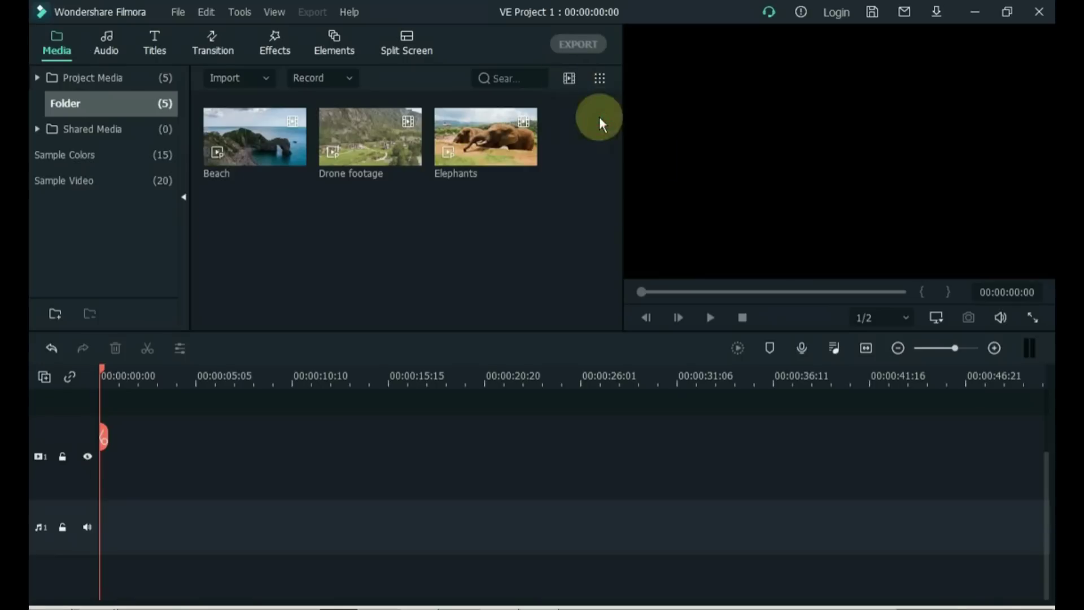
pyautogui.click(568, 79)
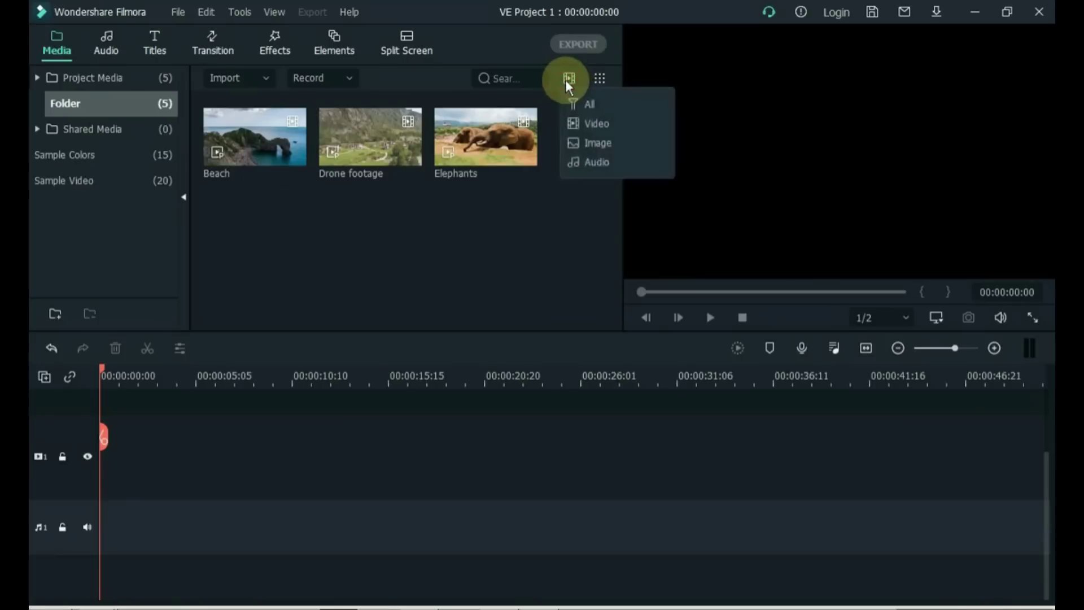
pyautogui.click(590, 146)
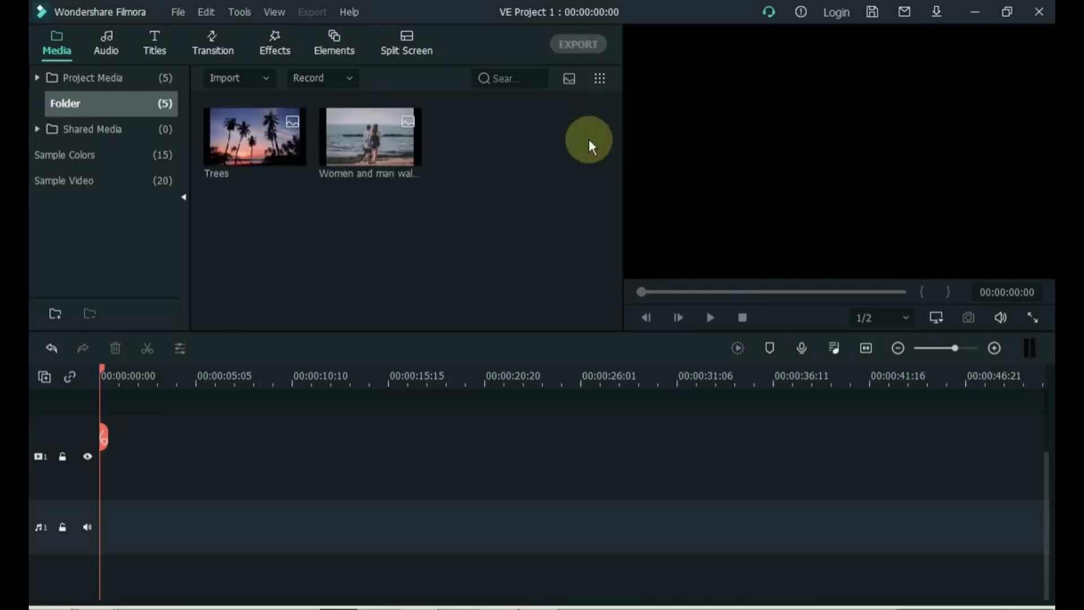
pyautogui.click(569, 80)
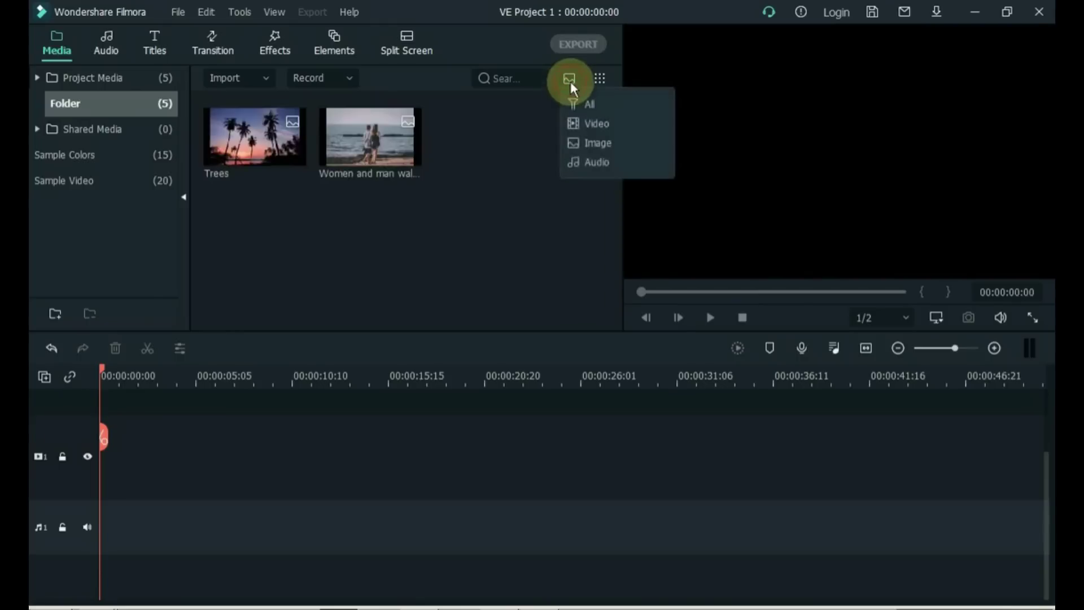
pyautogui.click(586, 103)
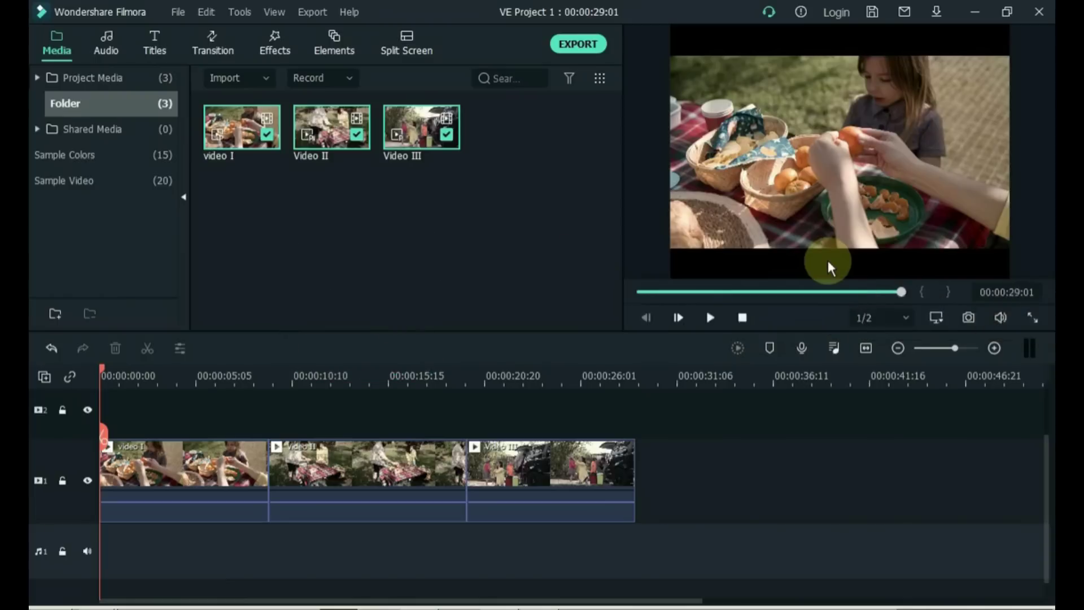
# Step: Change the project aspect ratio to 16:9 (Widescreen) with a resolution of 1920 x 1080 (Full HD)
pyautogui.click(935, 319)
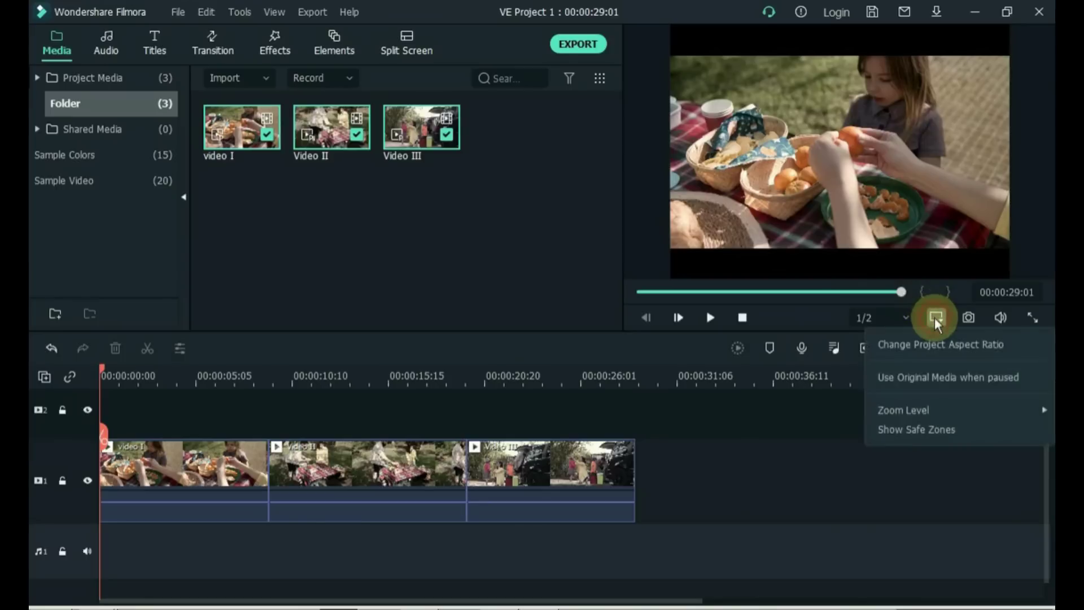
pyautogui.click(926, 342)
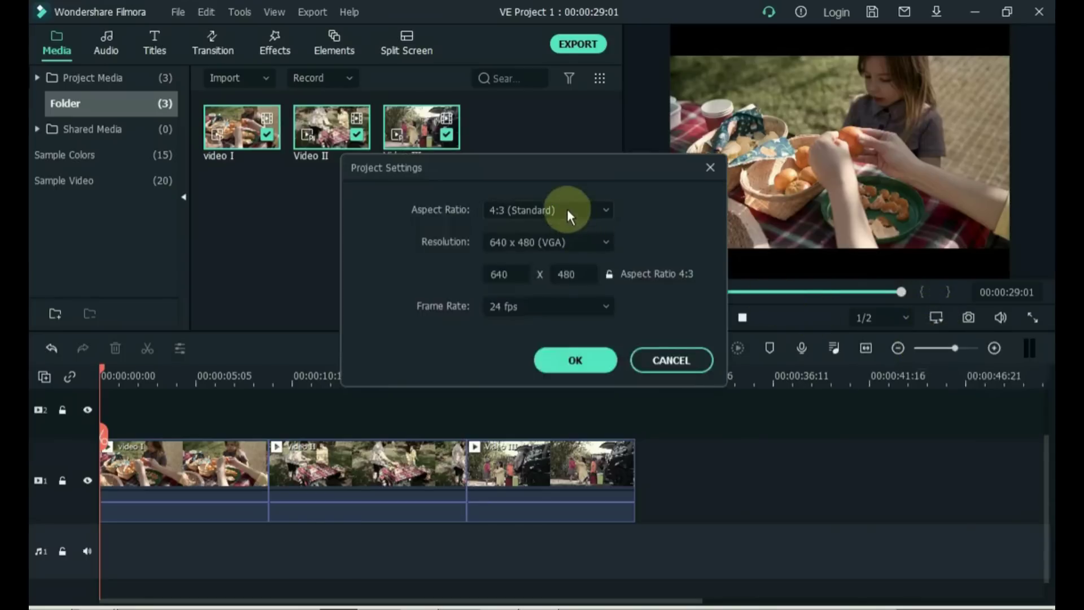
pyautogui.click(568, 206)
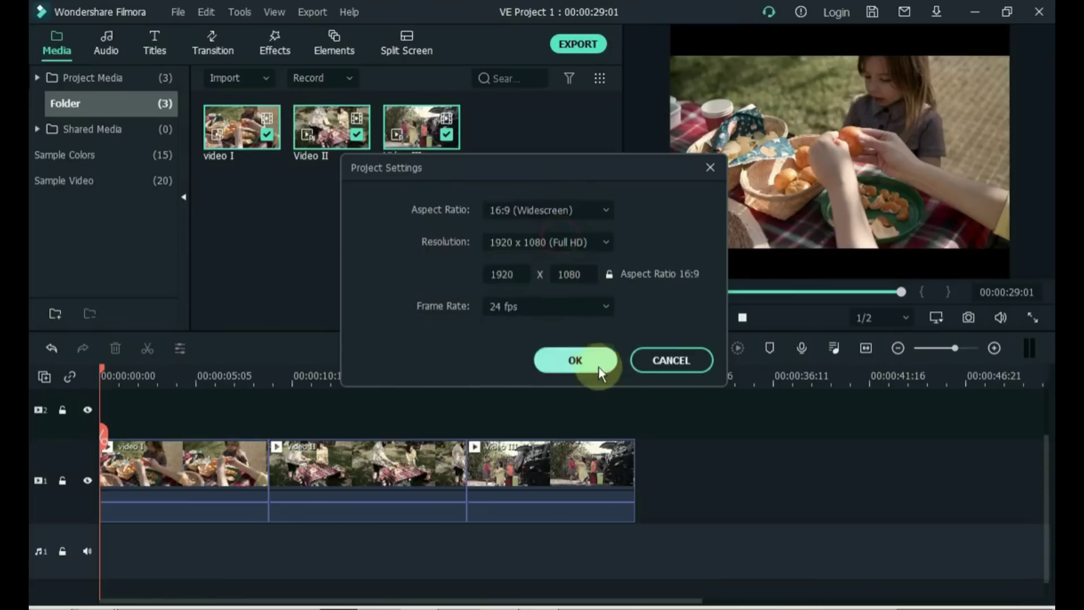
pyautogui.click(591, 371)
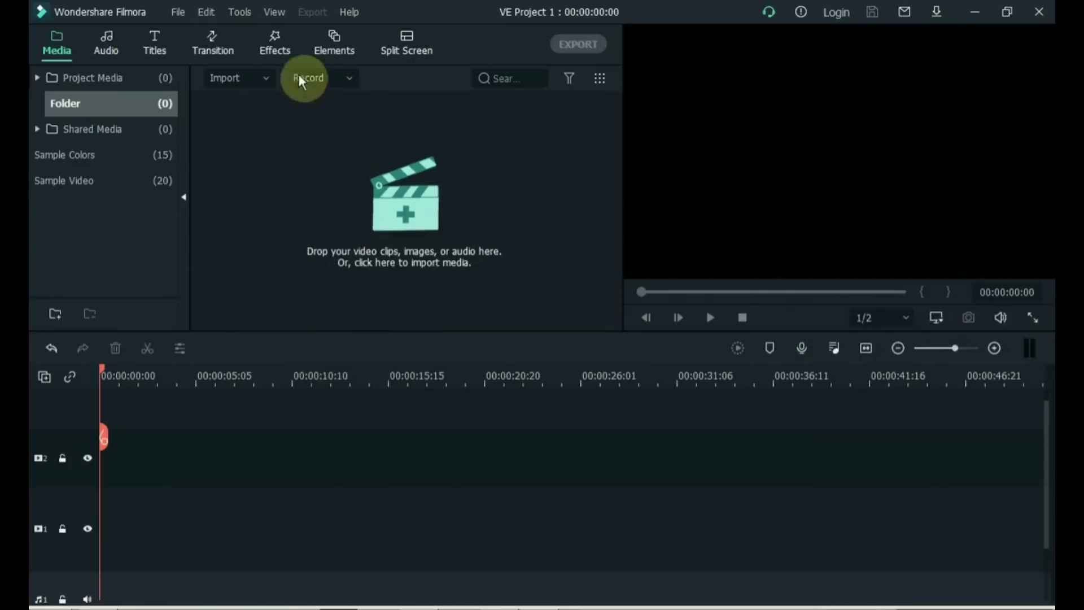
# Step: Open the recent project VE Project 1.wfp and play the Music clip on the timeline
pyautogui.click(177, 13)
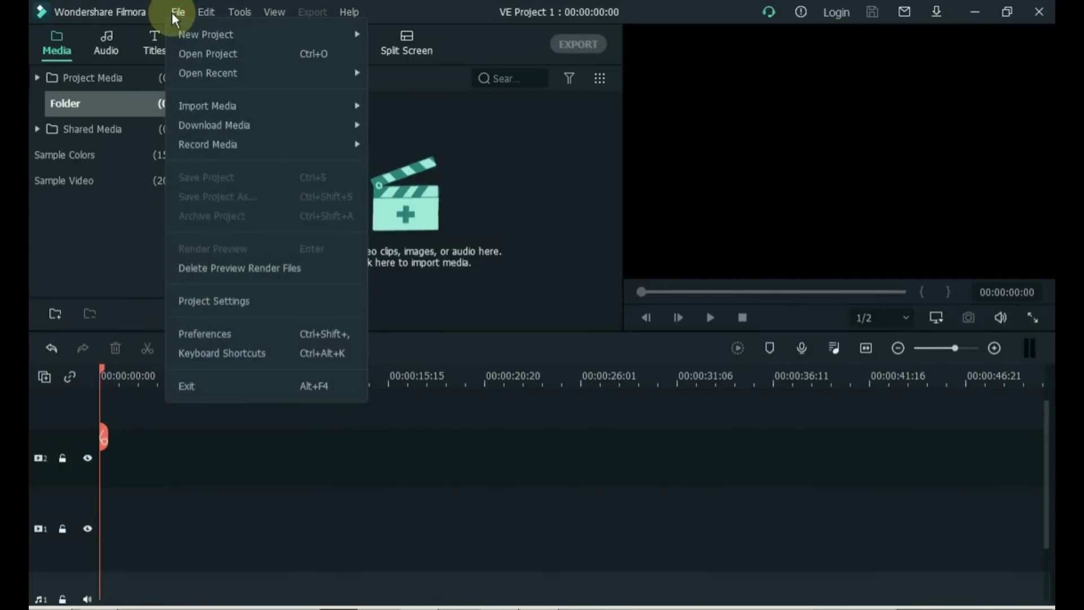
pyautogui.moveTo(278, 73)
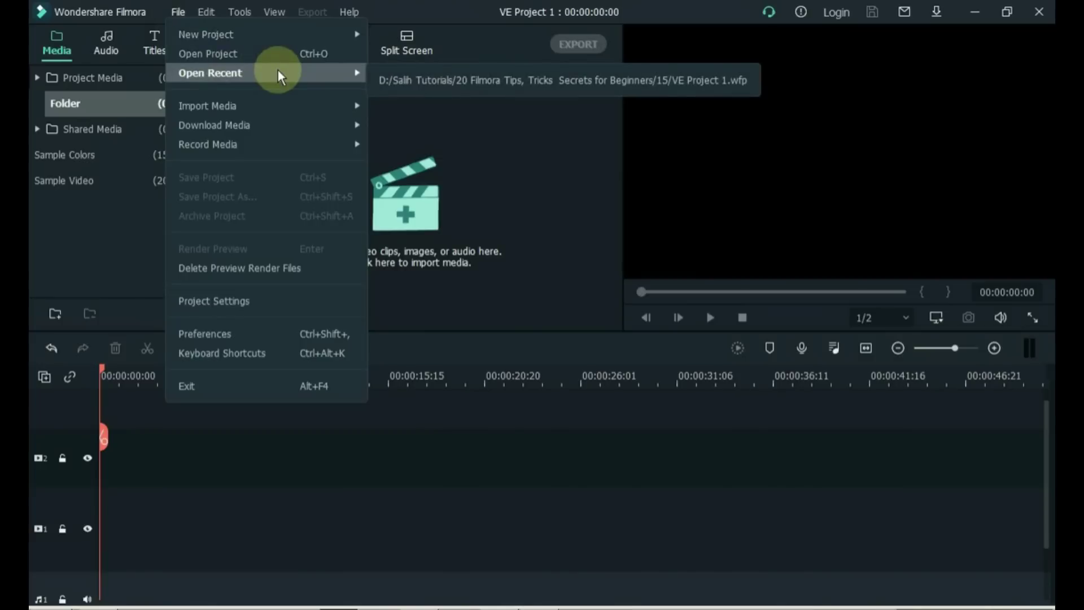
pyautogui.click(434, 80)
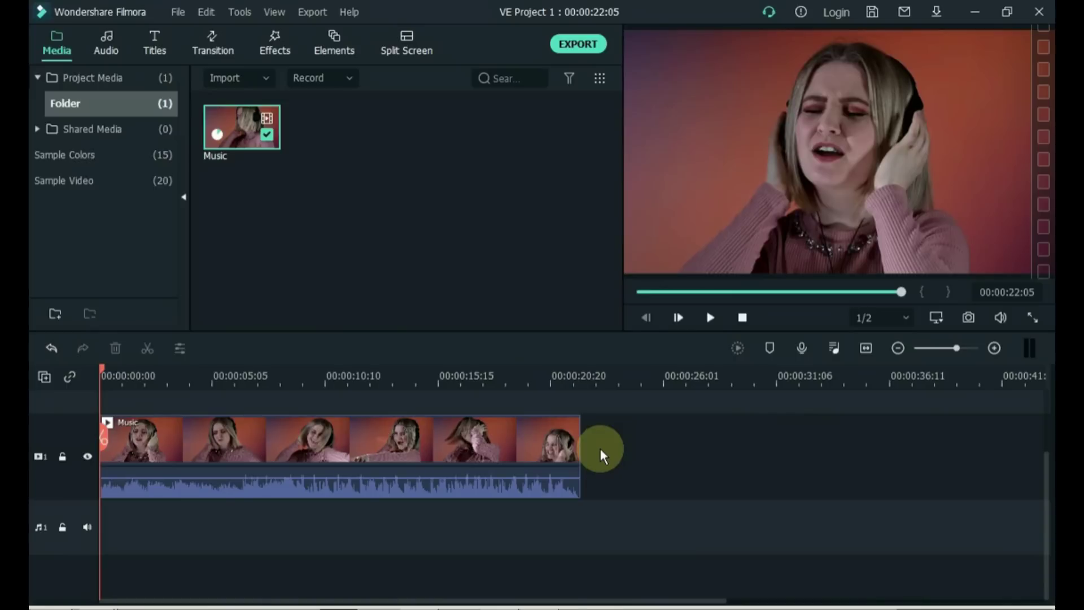
pyautogui.press('space')
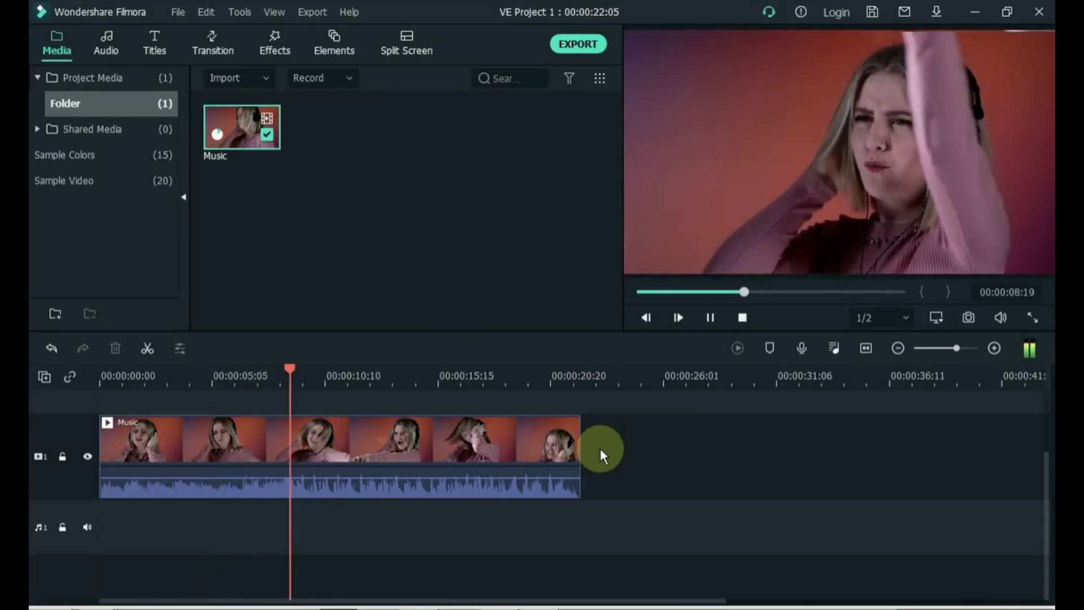
# Step: Detach the audio from the Music clip on the timeline
pyautogui.click(495, 447)
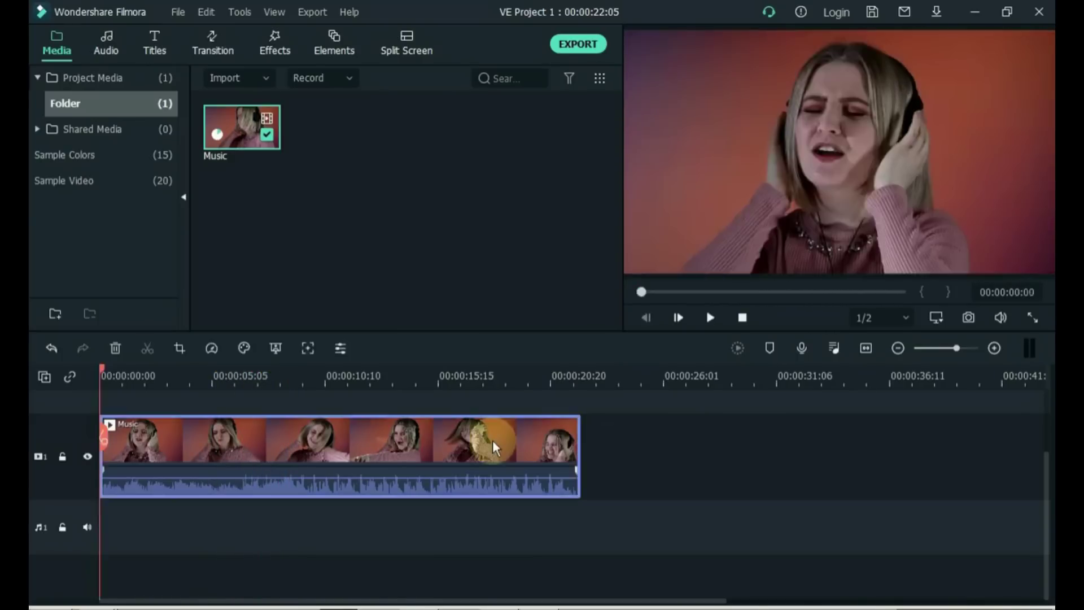
pyautogui.rightClick(496, 448)
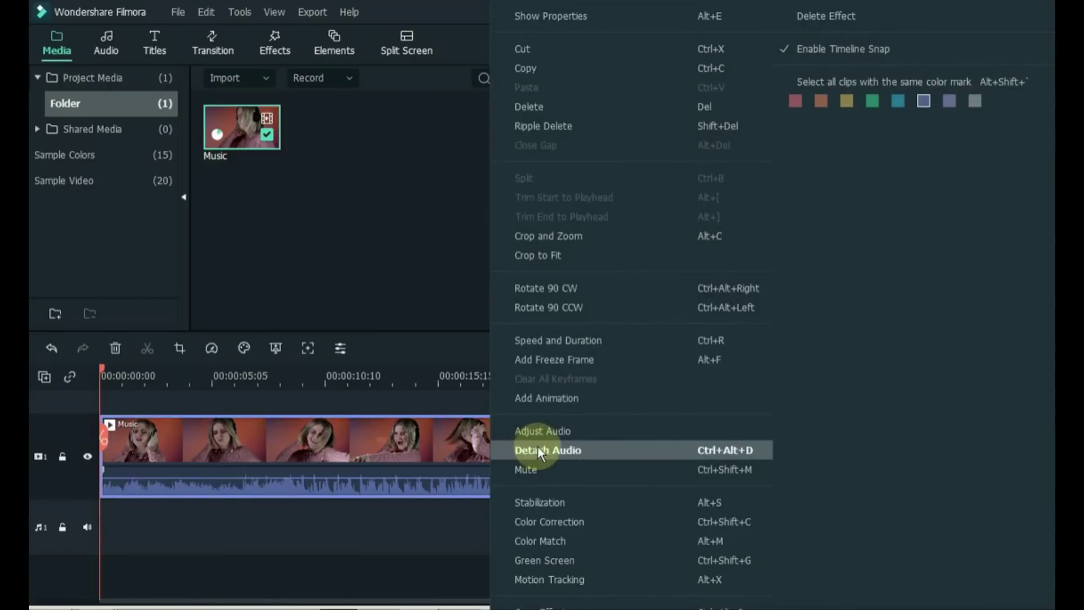
pyautogui.click(587, 450)
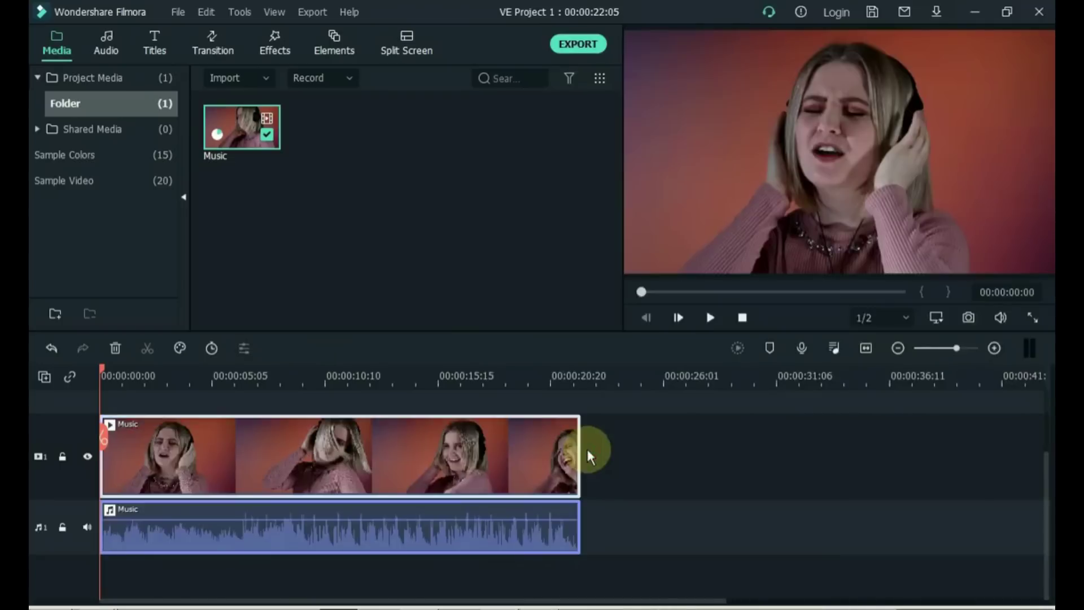
# Step: Delete the Music video clip, keeping its detached audio on the audio track, and play that audio
pyautogui.click(559, 454)
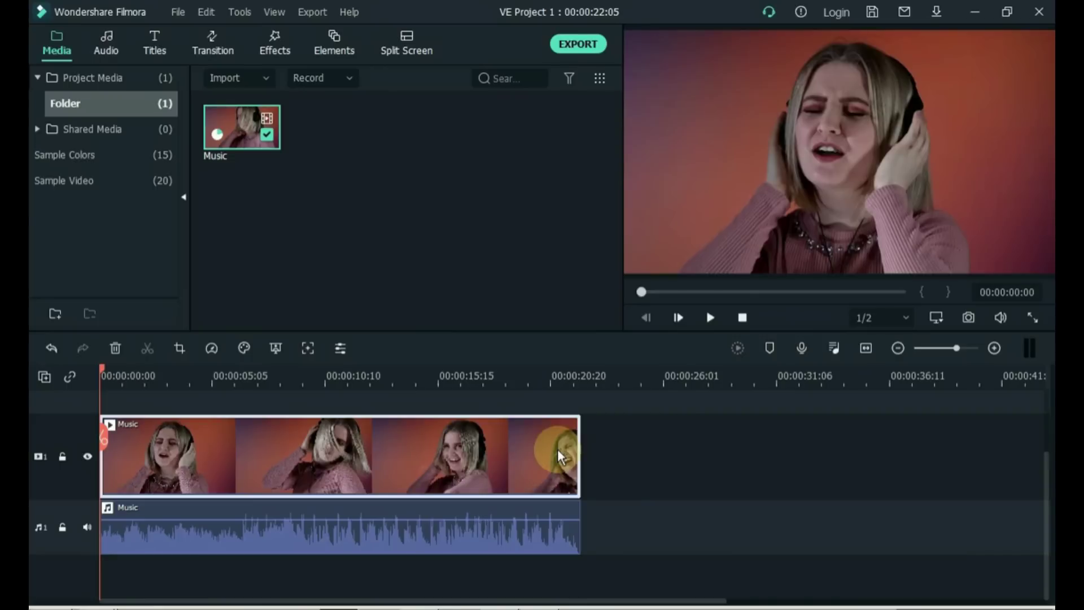
pyautogui.press('Delete')
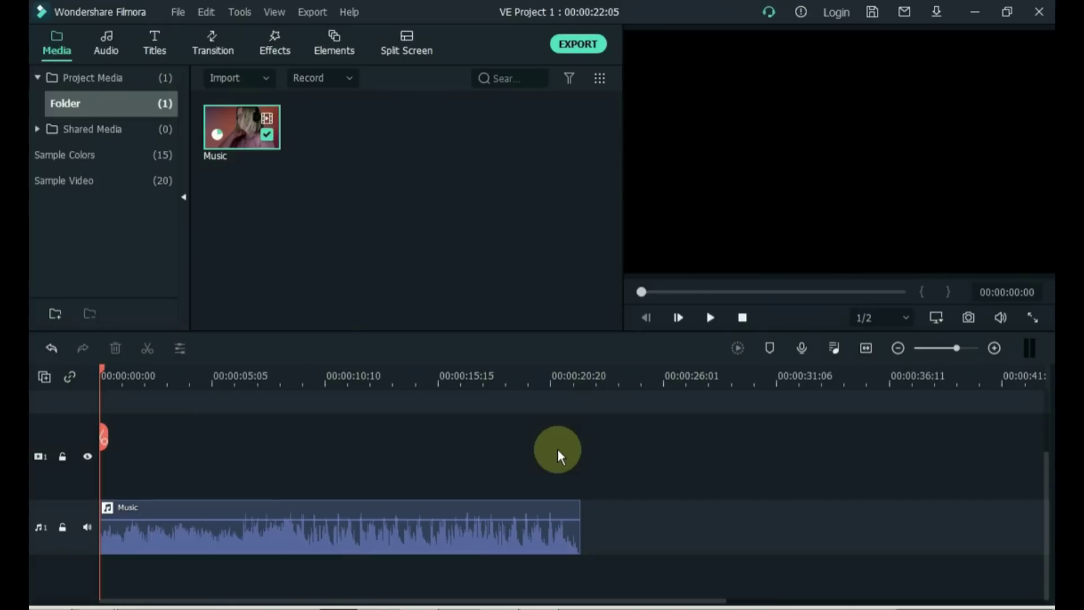
pyautogui.press('space')
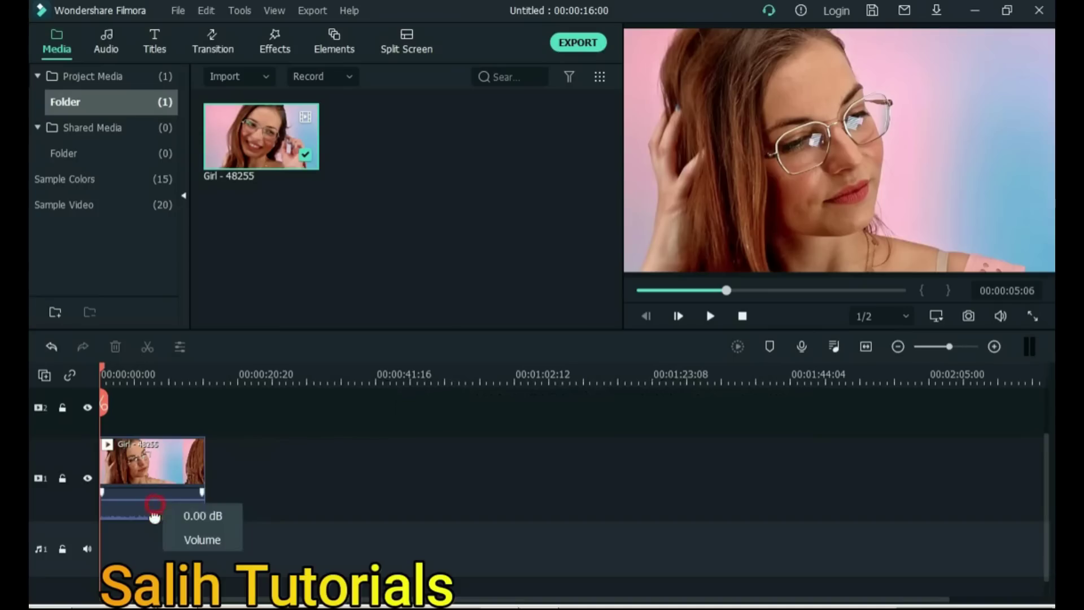
# Step: Lower the volume line of the Girl - 48255 clip on the timeline to silence its audio
pyautogui.moveTo(155, 516); pyautogui.dragTo(153, 533)
pyautogui.click(269, 473)
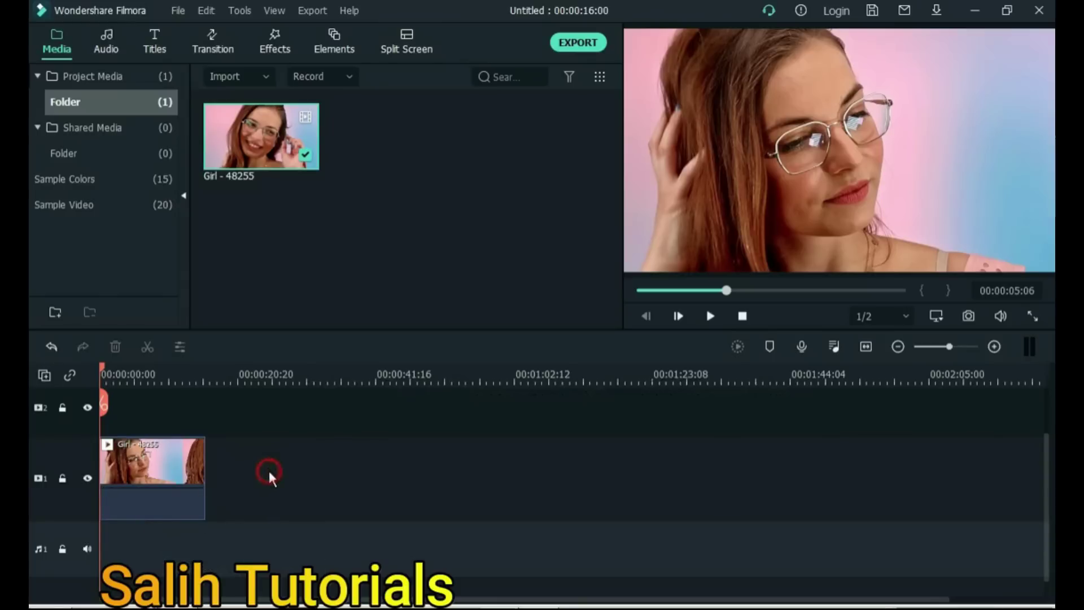
# Step: Search the effects for "beaut", apply Beautifu Memories to the Girl - 48255 clip, and play part of it
pyautogui.click(279, 39)
pyautogui.click(544, 77)
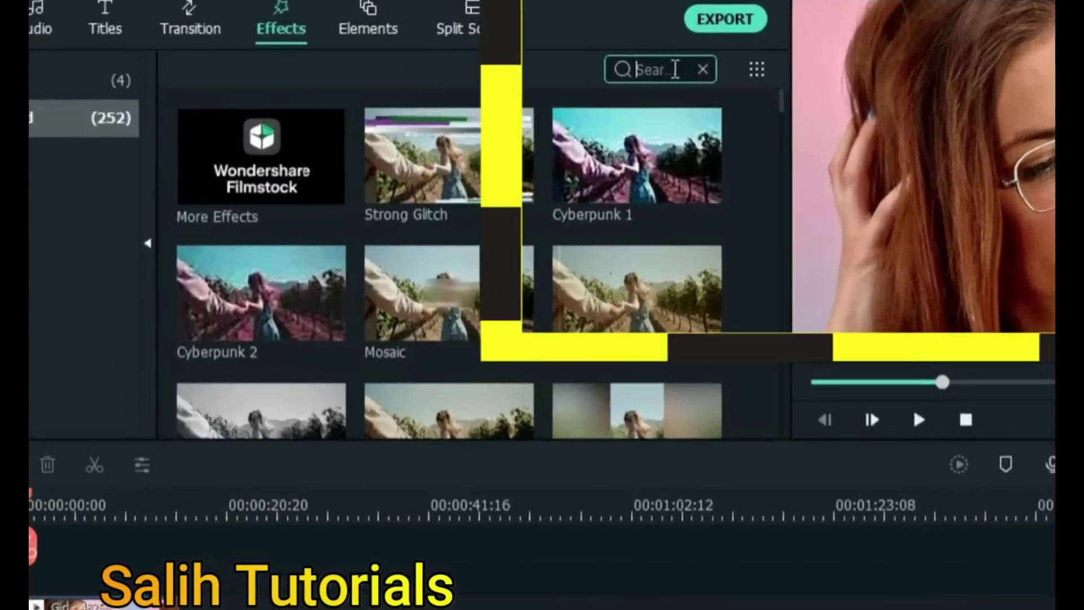
pyautogui.write('beaut')
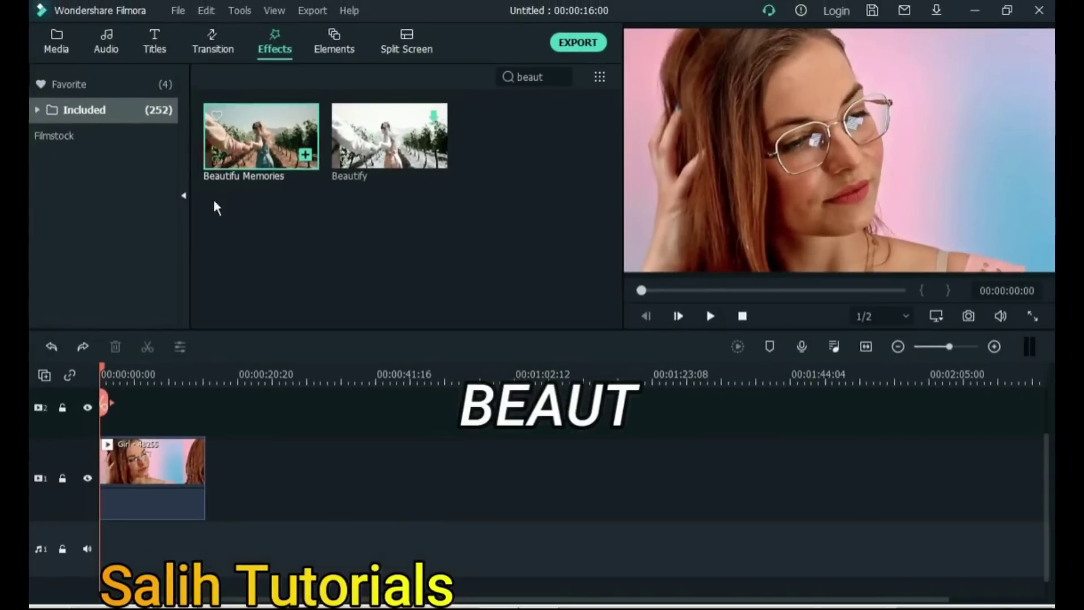
pyautogui.moveTo(211, 169); pyautogui.dragTo(108, 478)
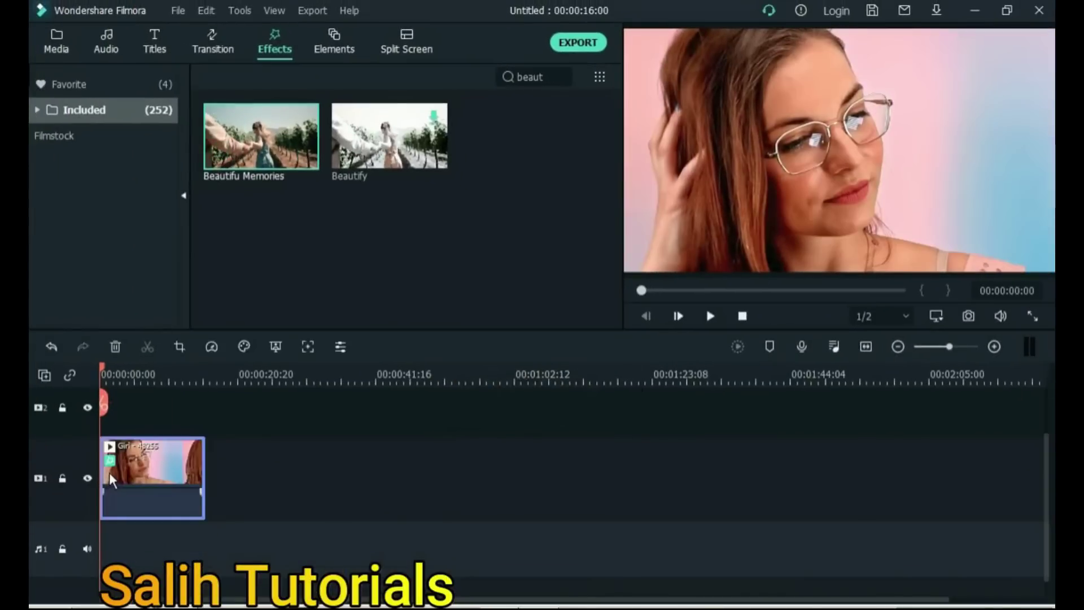
pyautogui.press('space')
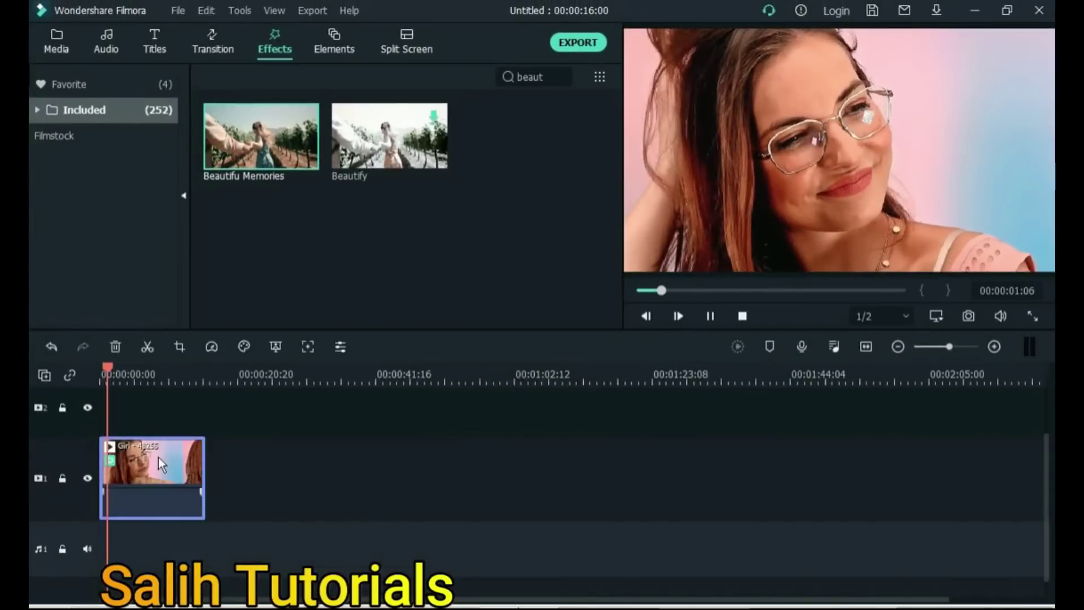
pyautogui.press('space')
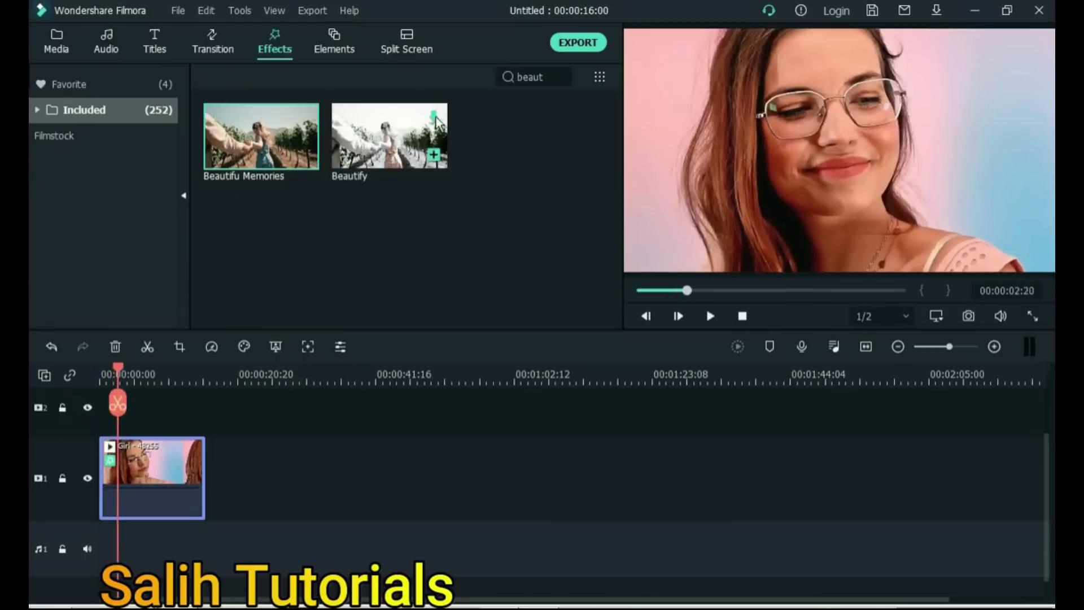
# Step: Set the Beautifu Memories effect's Alpha to 100 on the Girl - 48255 clip and play the result
pyautogui.hotkey('ctrl', '/')
pyautogui.click(177, 469)
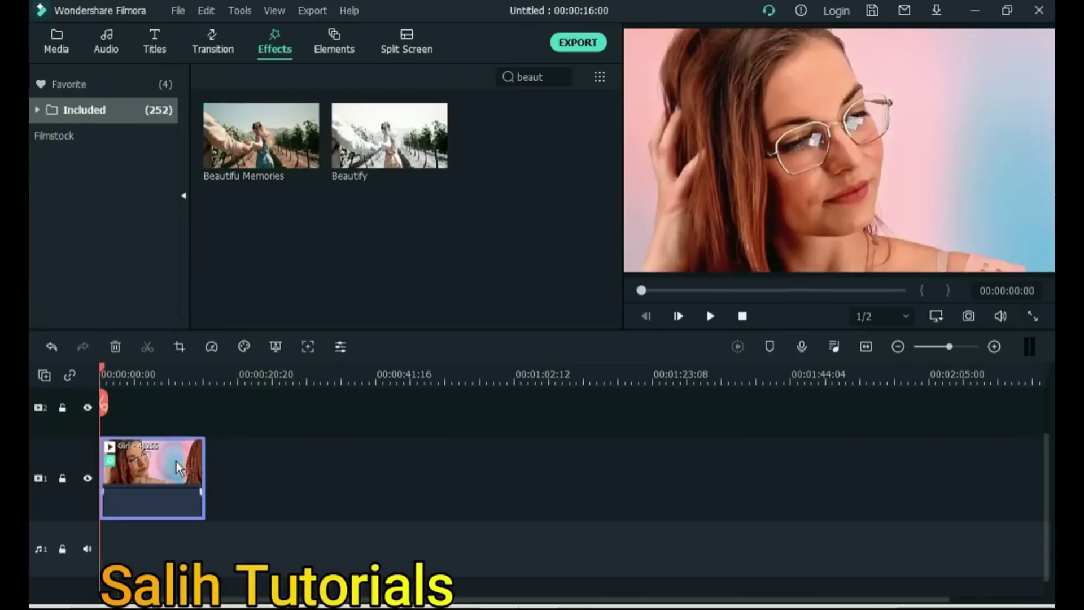
pyautogui.doubleClick(178, 469)
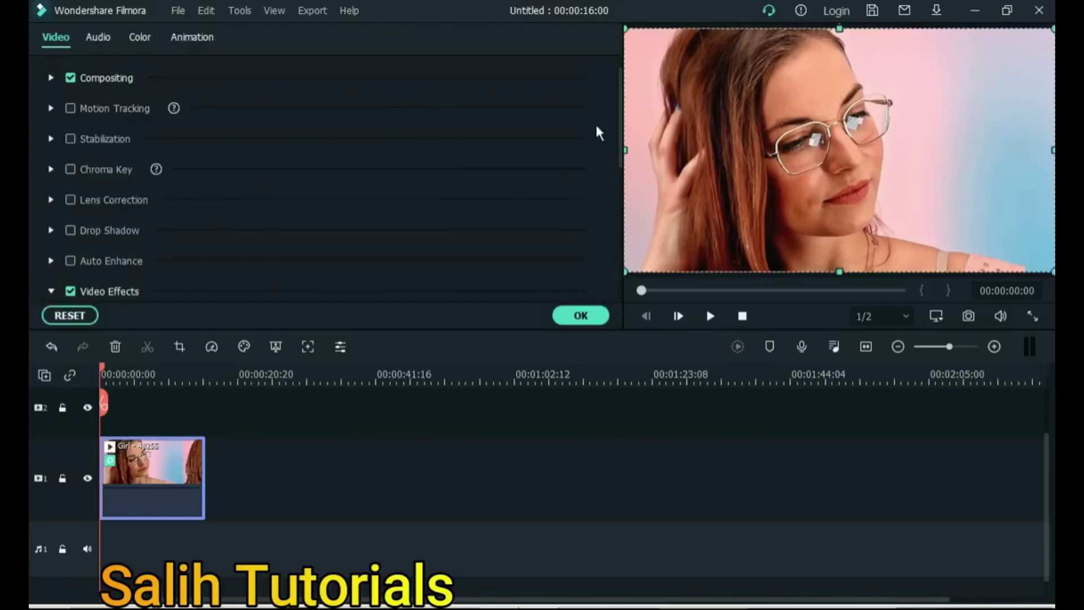
pyautogui.moveTo(622, 96); pyautogui.dragTo(622, 177)
pyautogui.moveTo(404, 151); pyautogui.dragTo(470, 145)
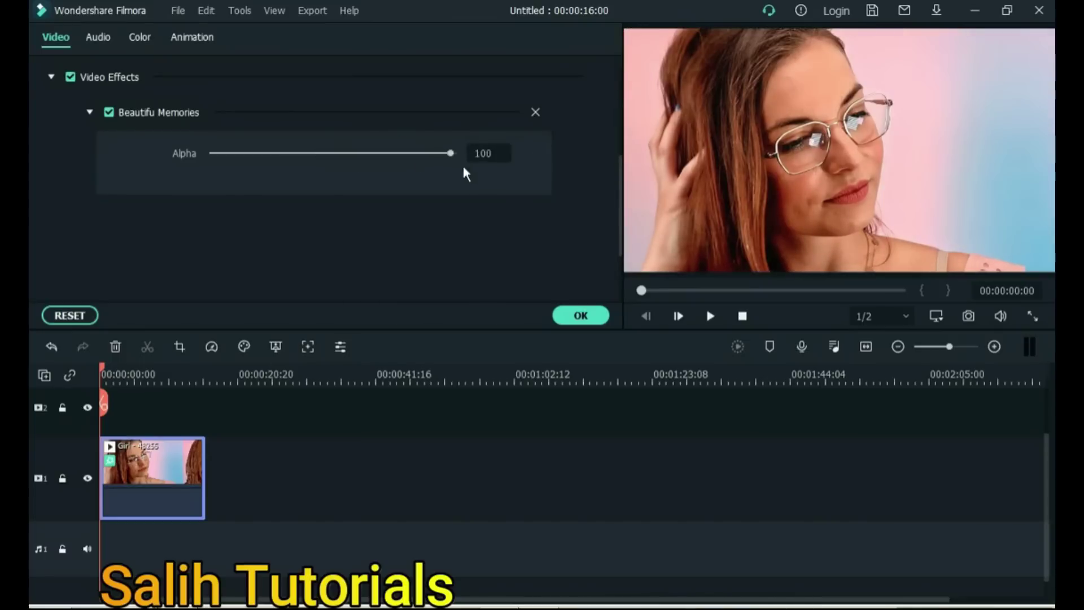
pyautogui.press('space')
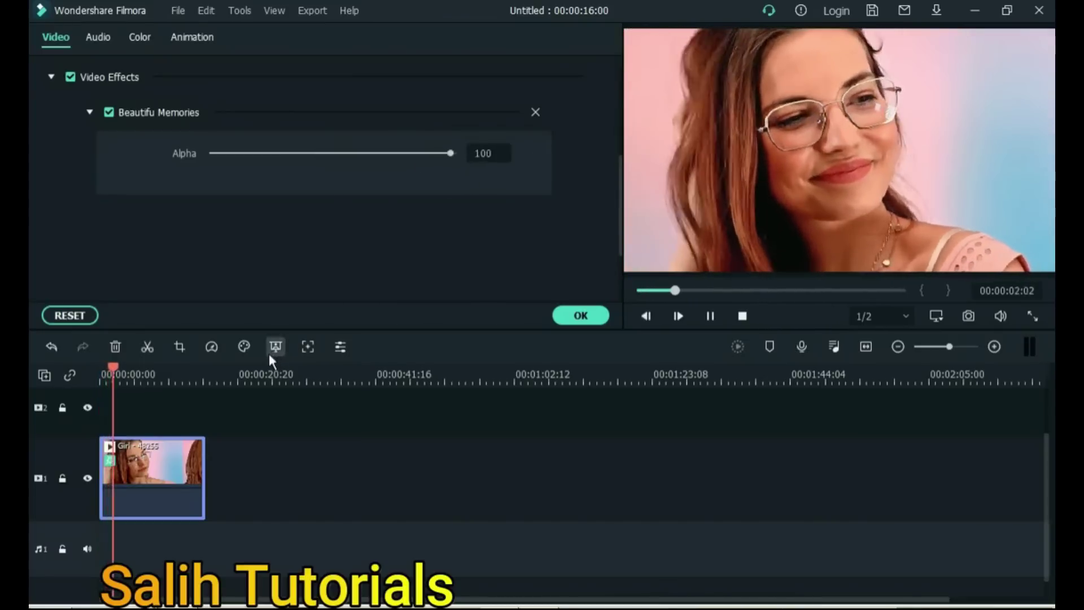
pyautogui.click(582, 317)
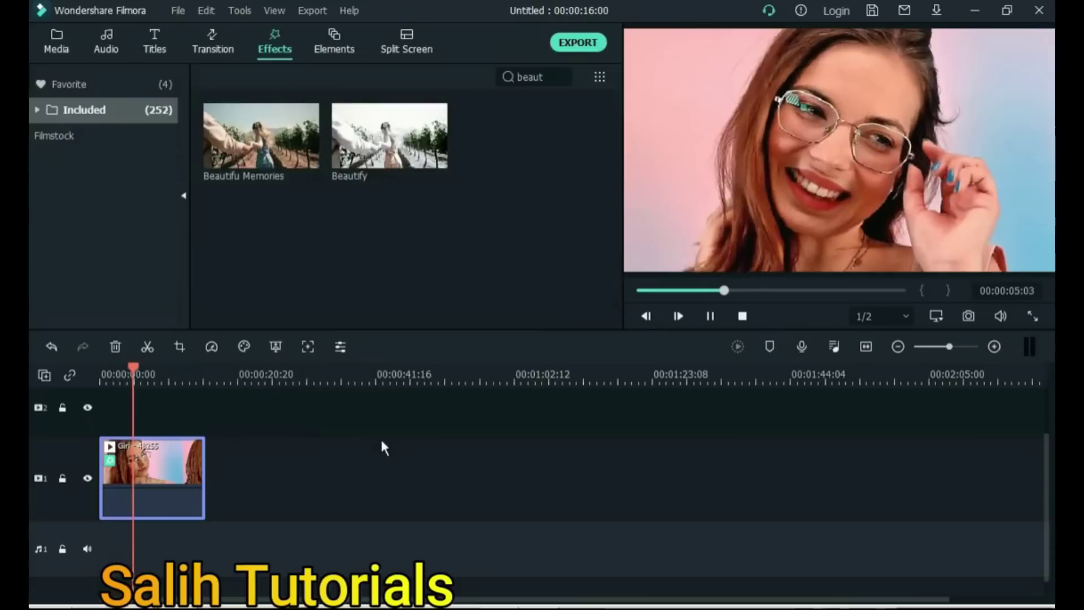
# Step: Apply the Beautify effect to the Girl - 48255 clip on video track 1
pyautogui.click(118, 403)
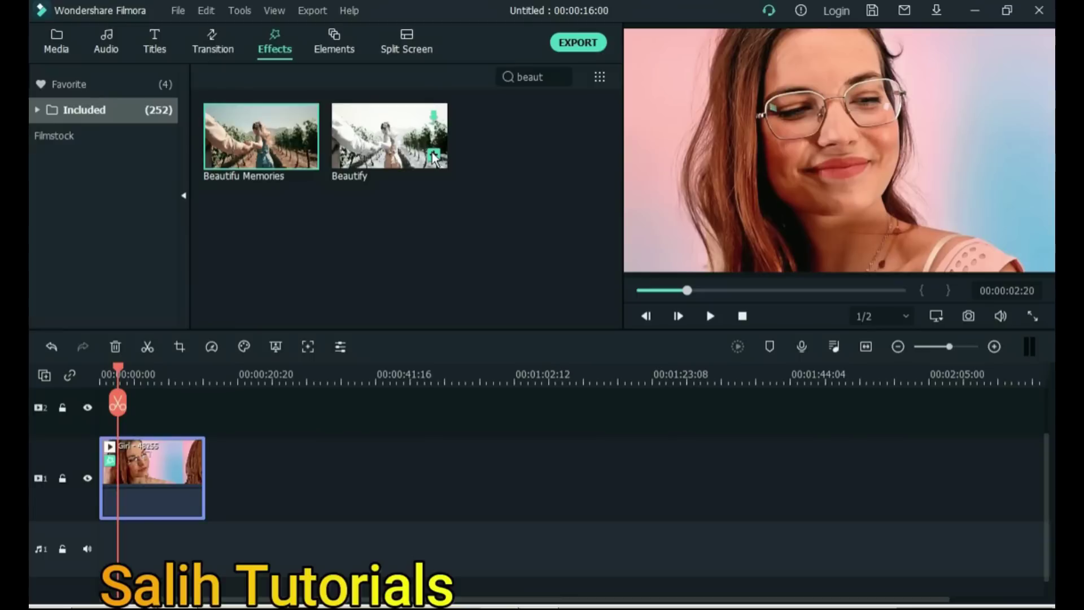
pyautogui.click(401, 157)
pyautogui.moveTo(408, 166); pyautogui.dragTo(146, 476)
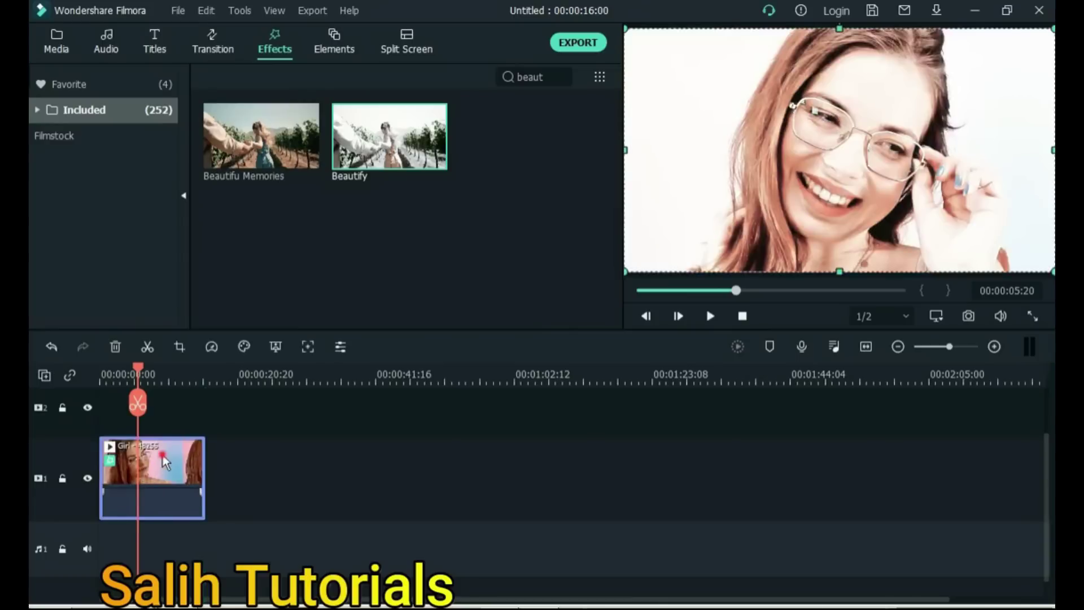
# Step: Set the Beautify effect's Alpha to 42 and play the Girl - 48255 clip from near its start
pyautogui.doubleClick(163, 460)
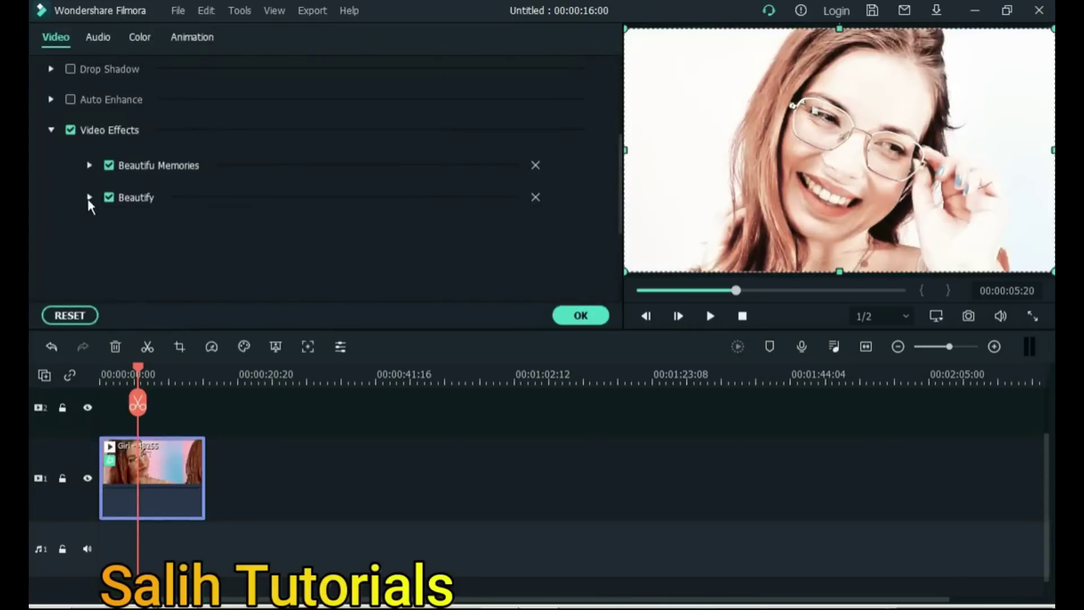
pyautogui.click(89, 198)
pyautogui.moveTo(448, 238); pyautogui.dragTo(324, 239)
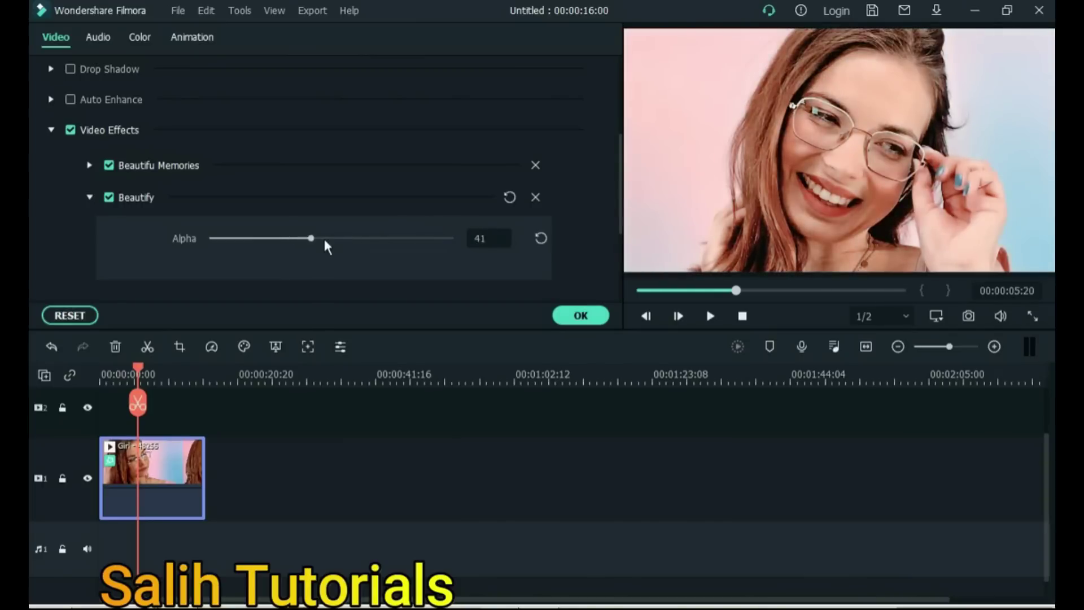
pyautogui.click(573, 317)
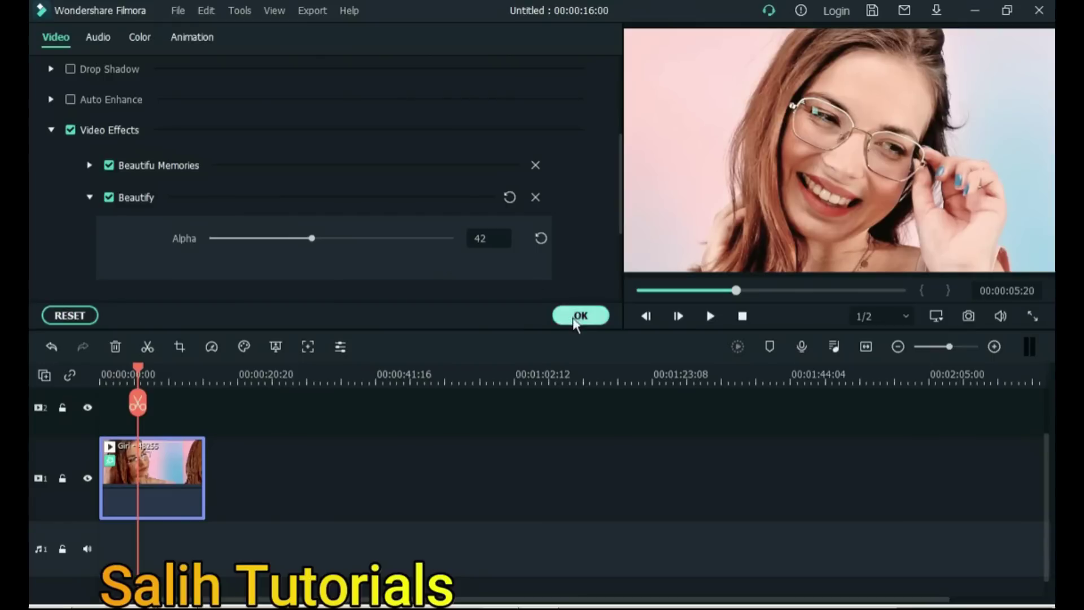
pyautogui.click(106, 378)
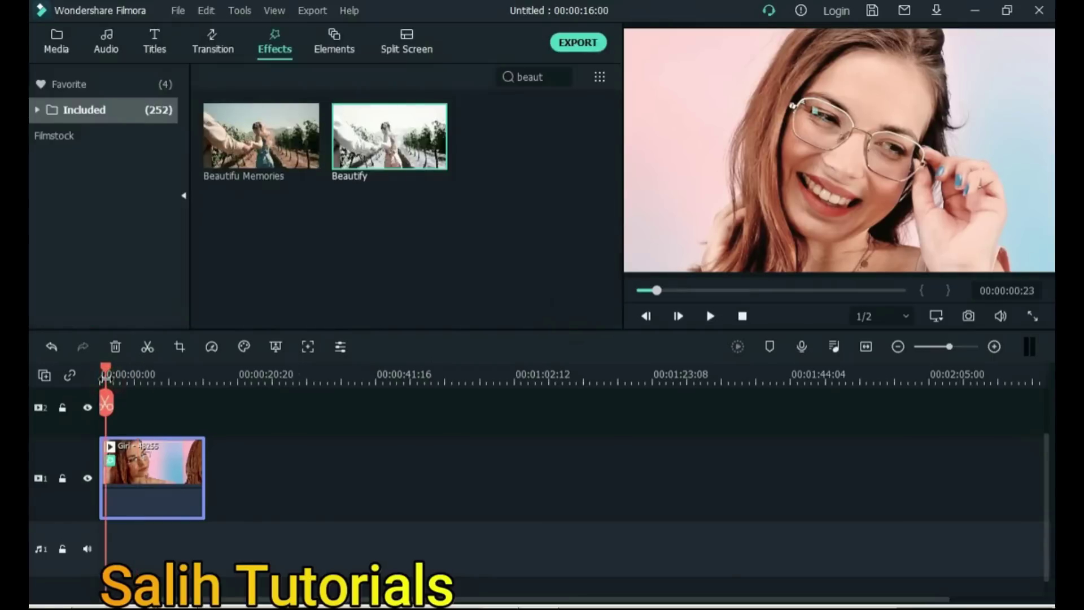
pyautogui.press('space')
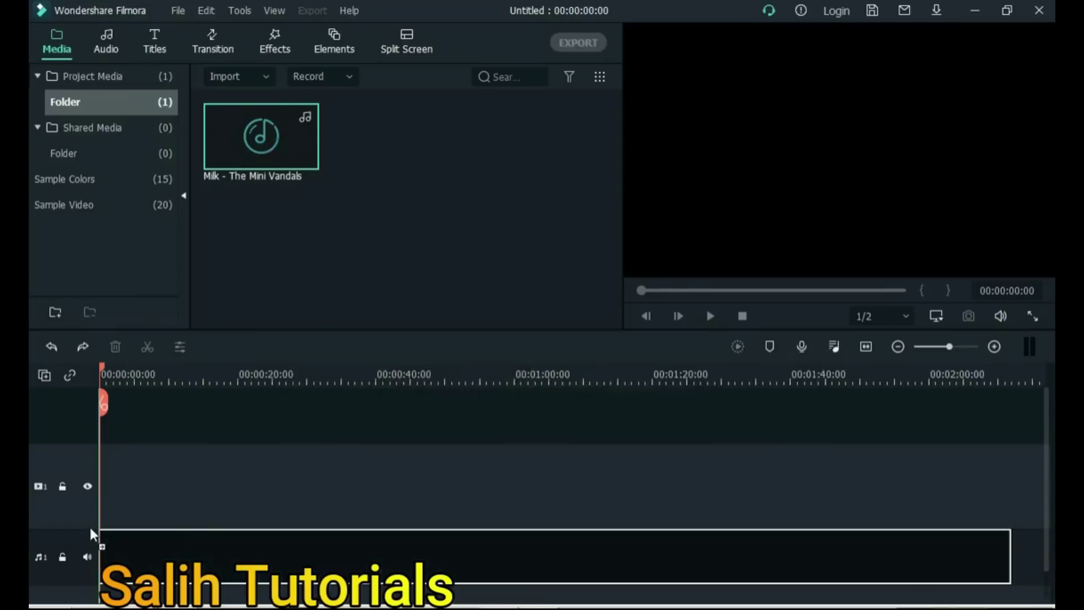
# Step: Place Milk - The Mini Vandals at the start of audio track 1 and open its audio settings with the playhead near the beginning
pyautogui.moveTo(89, 526); pyautogui.dragTo(89, 527)
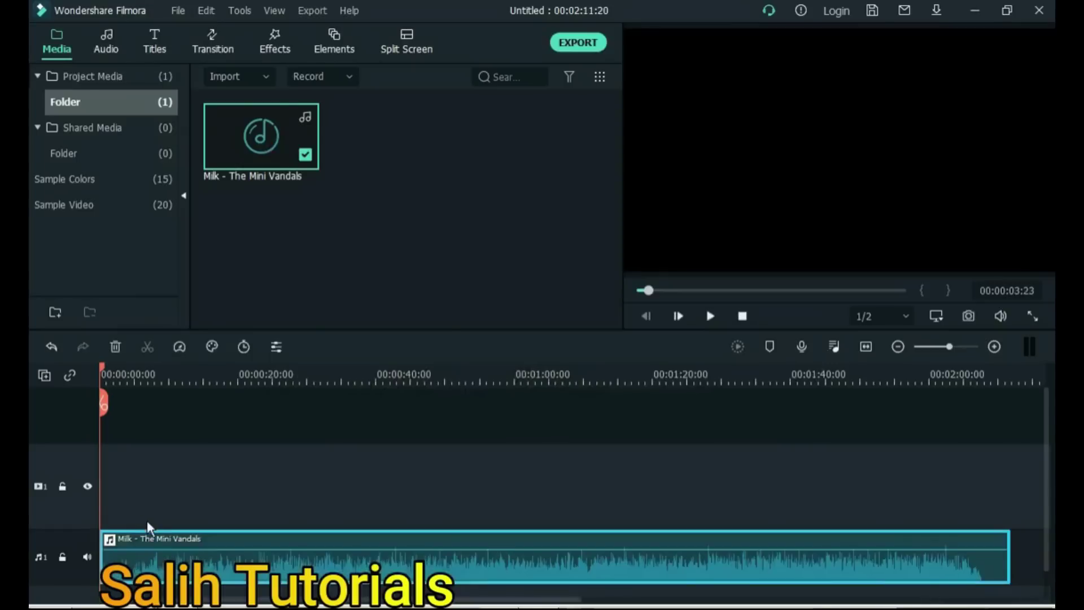
pyautogui.click(139, 375)
pyautogui.doubleClick(227, 568)
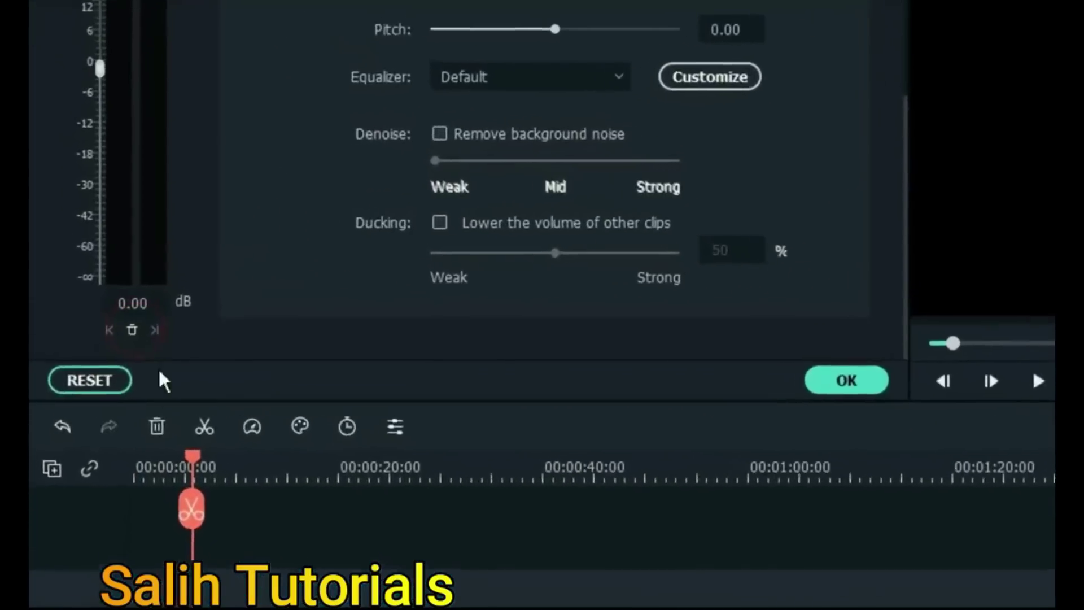
# Step: Add volume keyframes at successive points near the start of Milk - The Mini Vandals and lower the second keyframe's volume
pyautogui.moveTo(192, 508); pyautogui.dragTo(329, 504)
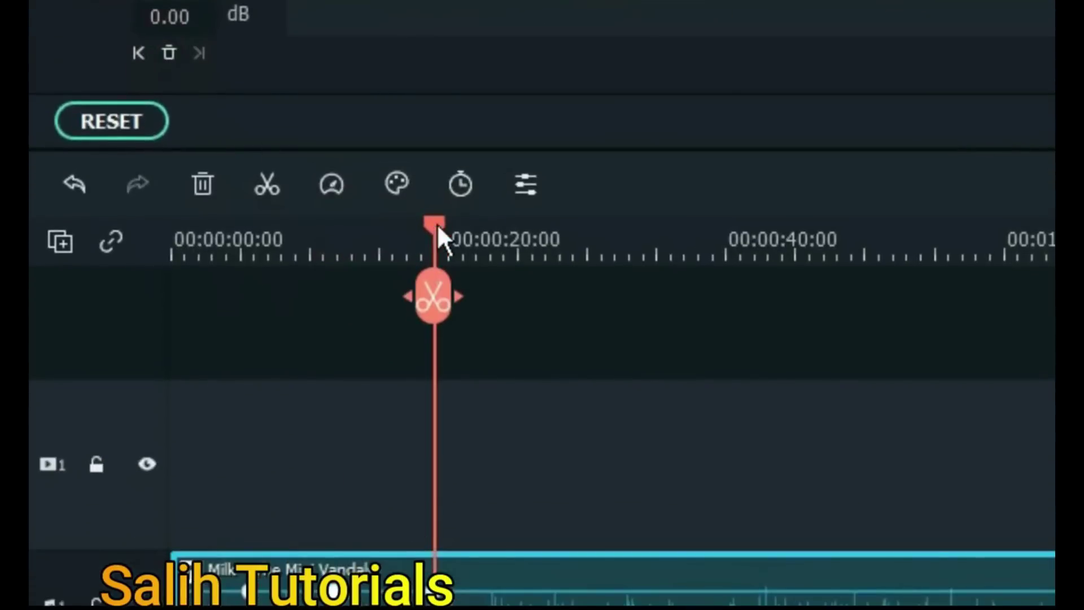
pyautogui.moveTo(442, 240); pyautogui.dragTo(535, 240)
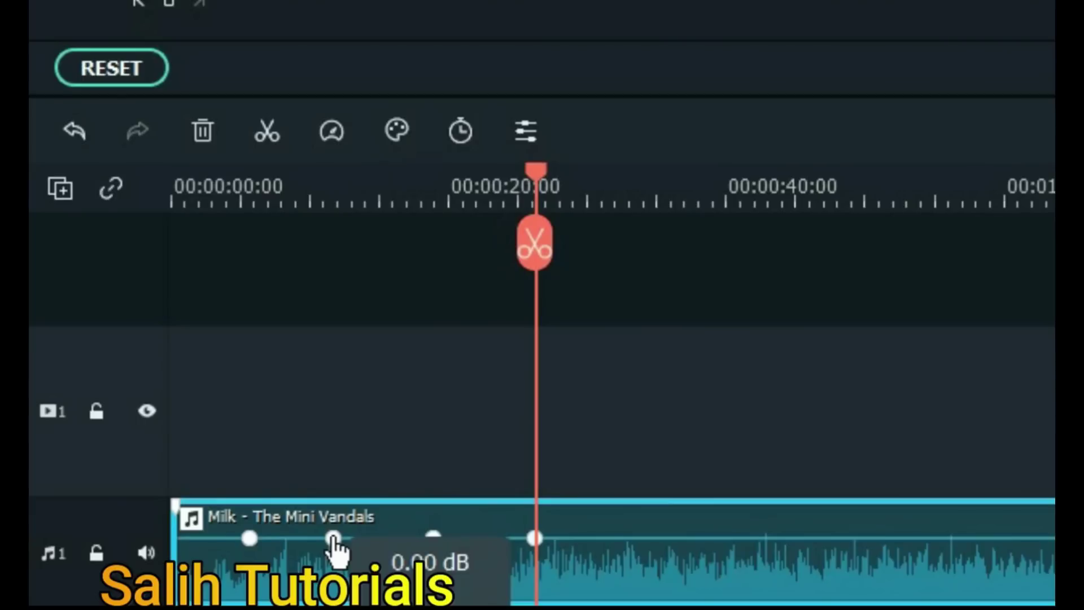
pyautogui.moveTo(333, 542); pyautogui.dragTo(328, 574)
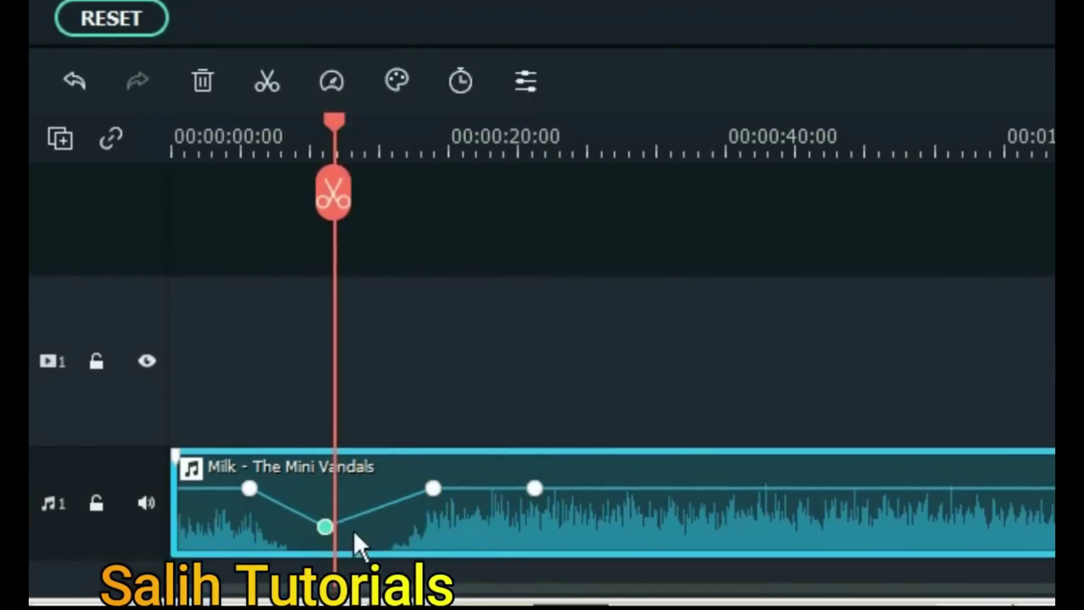
# Step: Lower the volume keyframe at about 26 seconds on the Milk music clip and add a raised keyframe at about 33 seconds
pyautogui.click(537, 488)
pyautogui.moveTo(537, 488); pyautogui.dragTo(531, 512)
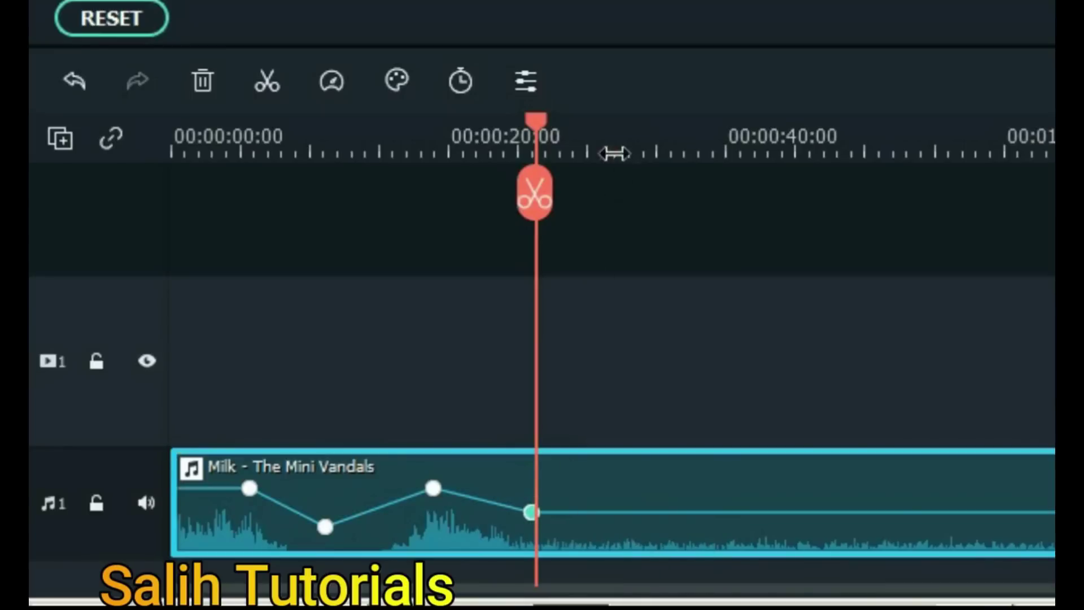
pyautogui.click(614, 512)
pyautogui.moveTo(614, 512); pyautogui.dragTo(629, 480)
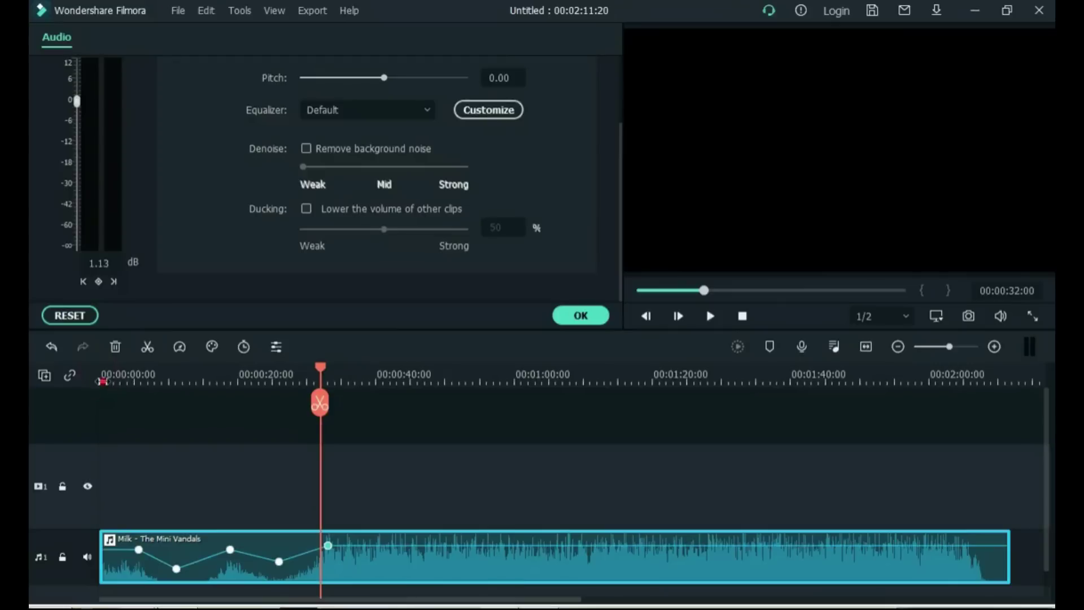
# Step: Play the music clip from its beginning to hear the keyframed volume changes
pyautogui.click(103, 381)
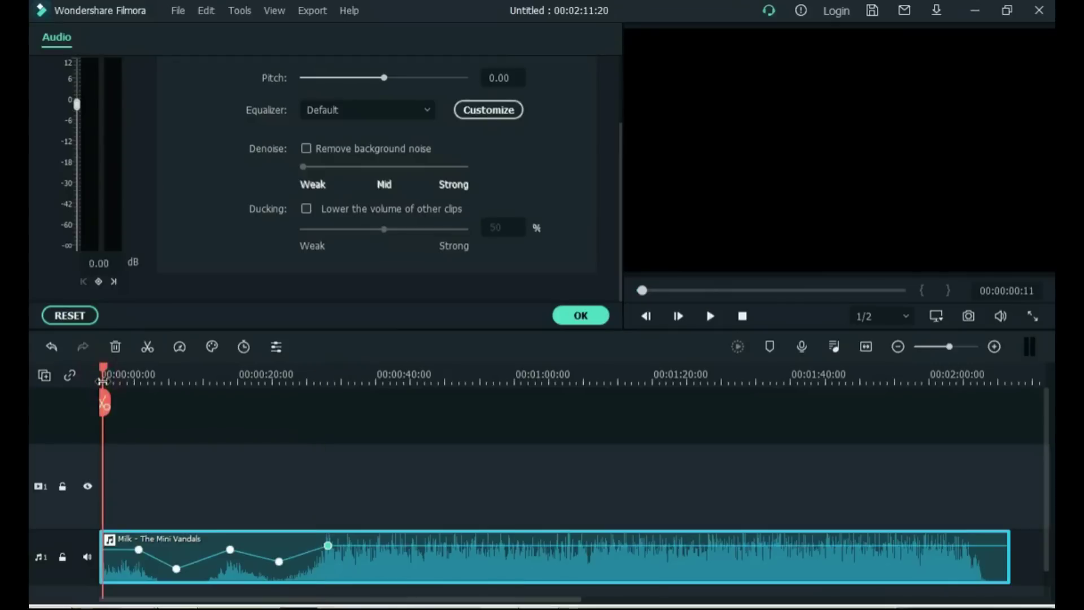
pyautogui.press('space')
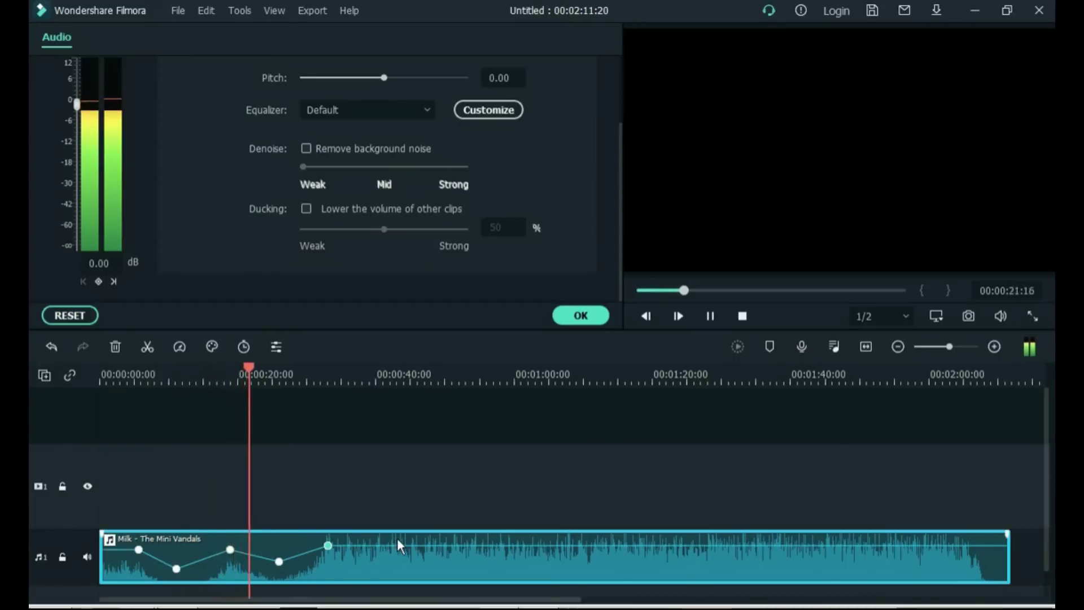
pyautogui.press('space')
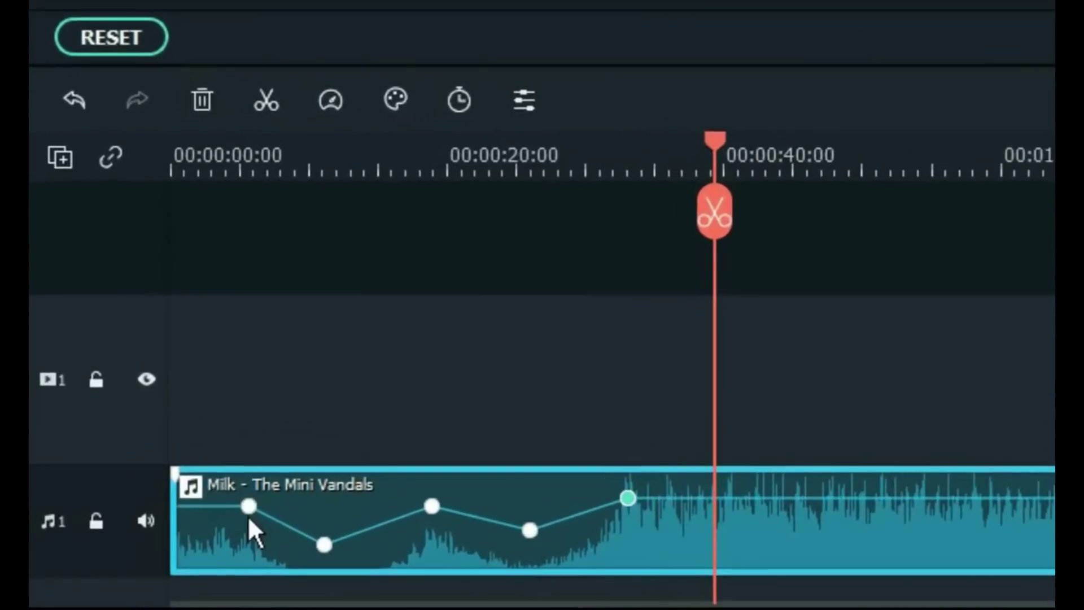
# Step: Delete the first volume keyframe on the Milk music clip
pyautogui.moveTo(151, 546)
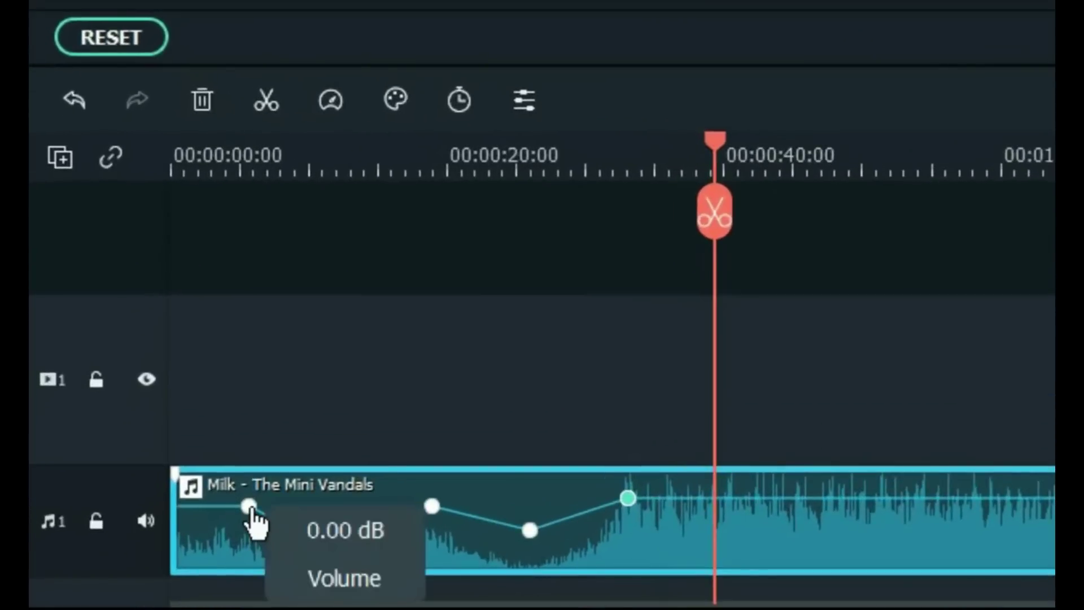
pyautogui.click(250, 508)
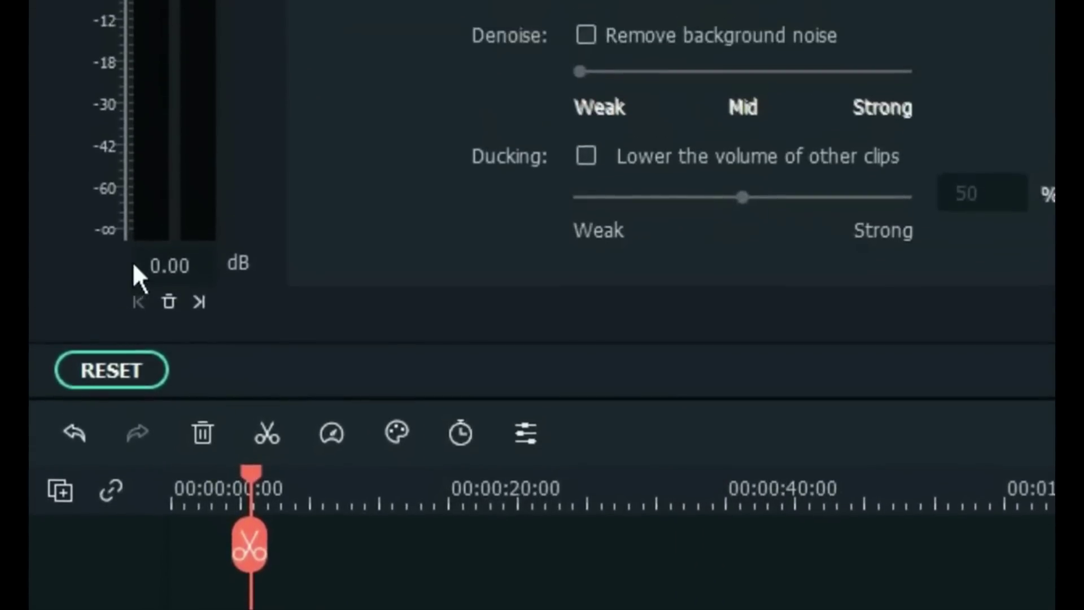
pyautogui.click(167, 305)
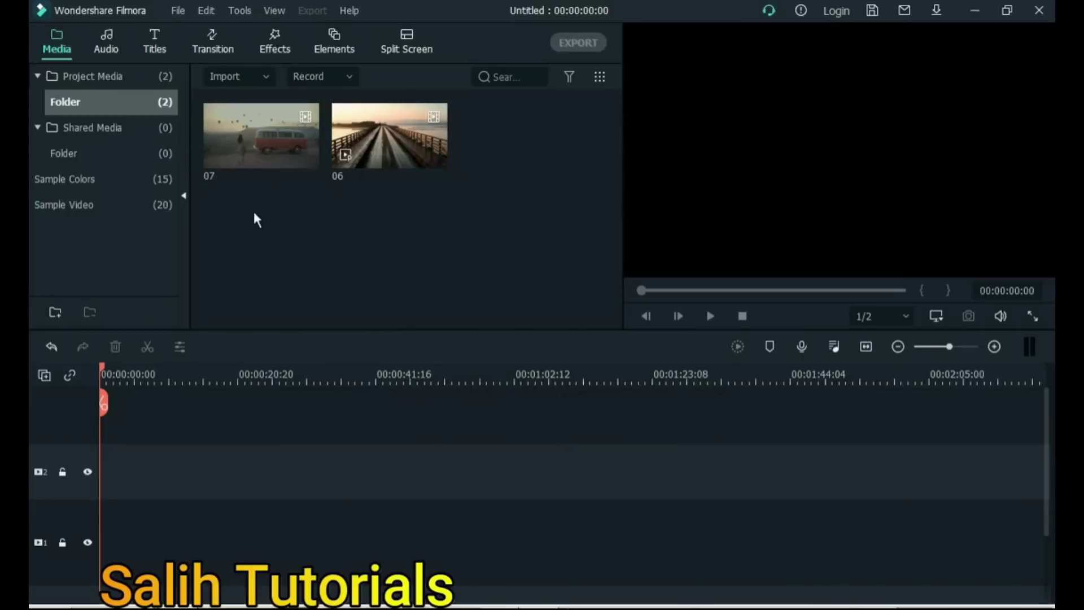
# Step: Add clips 07 and 06 to the timeline, stacking 06 on video track 2 above 07 from the start
pyautogui.moveTo(256, 220); pyautogui.dragTo(400, 164)
pyautogui.moveTo(248, 452); pyautogui.dragTo(119, 544)
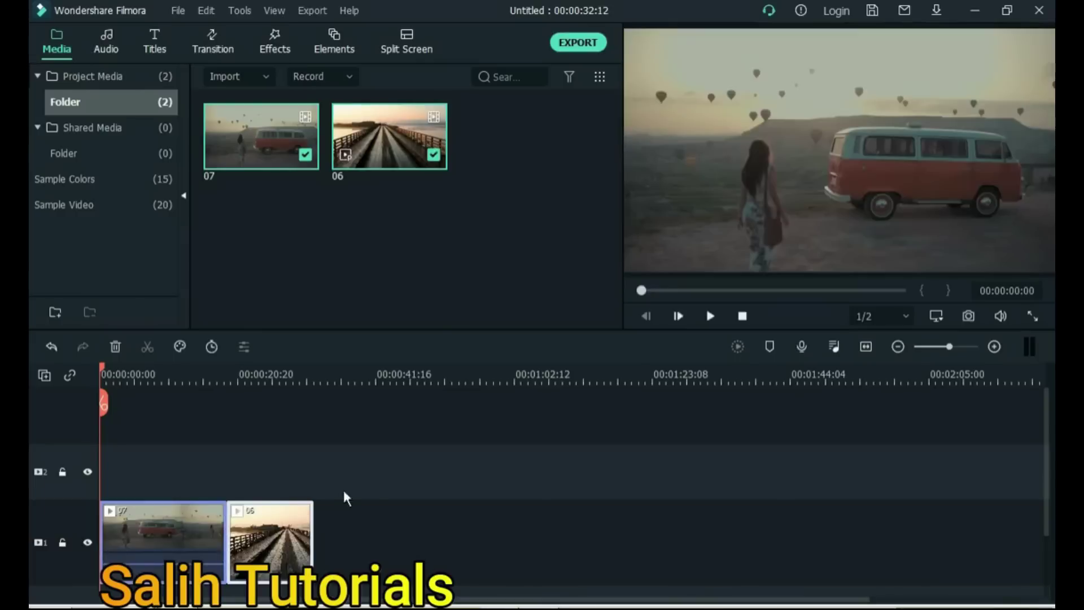
pyautogui.click(368, 490)
pyautogui.moveTo(285, 547); pyautogui.dragTo(148, 484)
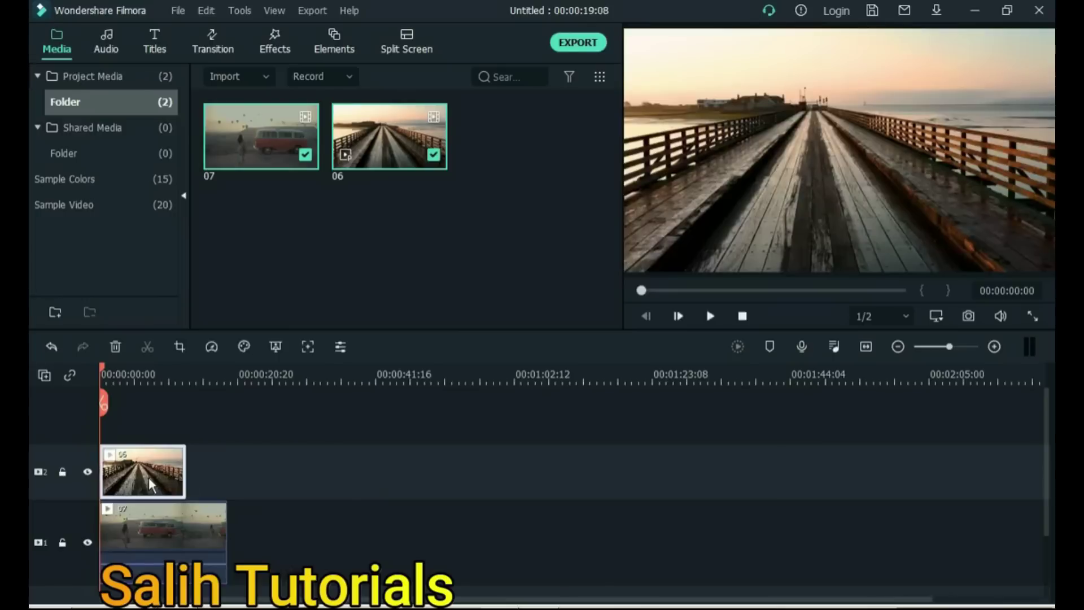
# Step: Preview the stacked clips, temporarily hiding video track 2 to view clip 07 beneath it
pyautogui.click(266, 478)
pyautogui.press('space')
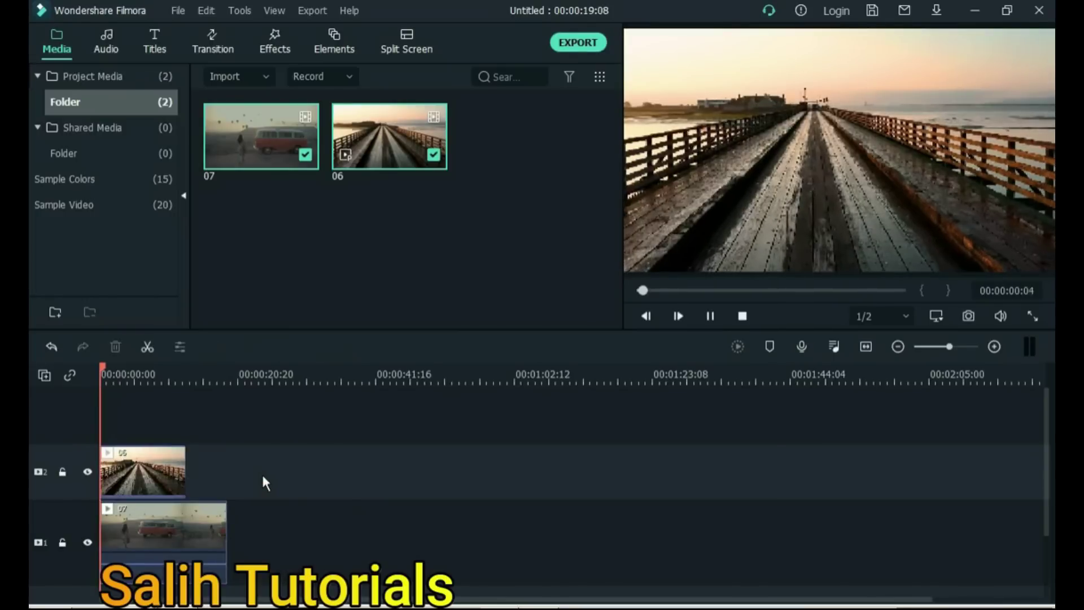
pyautogui.click(87, 471)
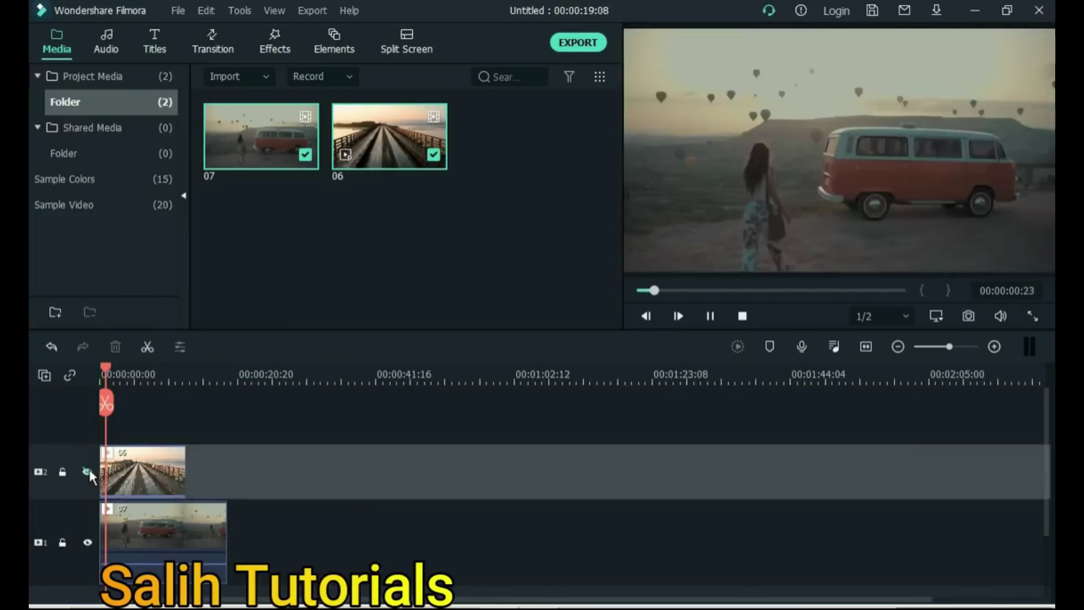
pyautogui.moveTo(117, 367); pyautogui.dragTo(96, 457)
pyautogui.click(88, 472)
# Step: Lower clip 06's compositing opacity to about 21% and preview it blended over clip 07
pyautogui.doubleClick(144, 472)
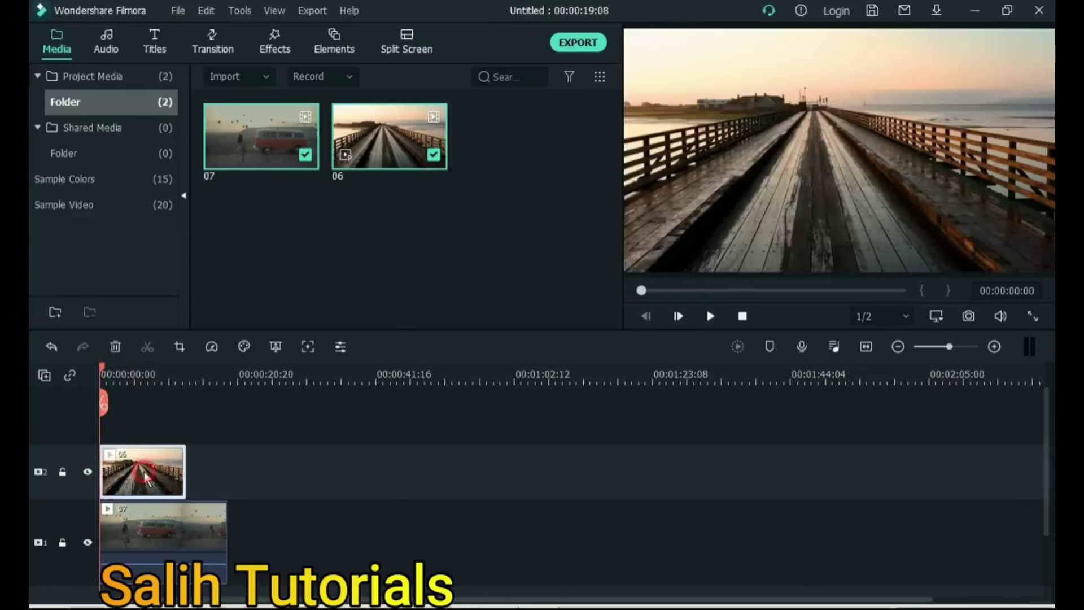
pyautogui.click(51, 106)
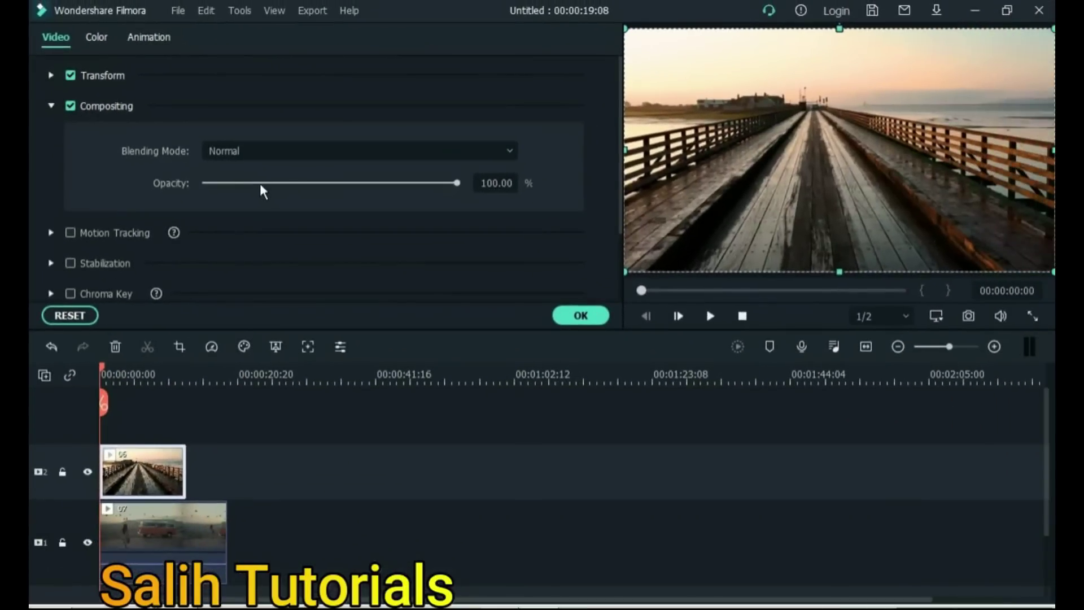
pyautogui.click(260, 183)
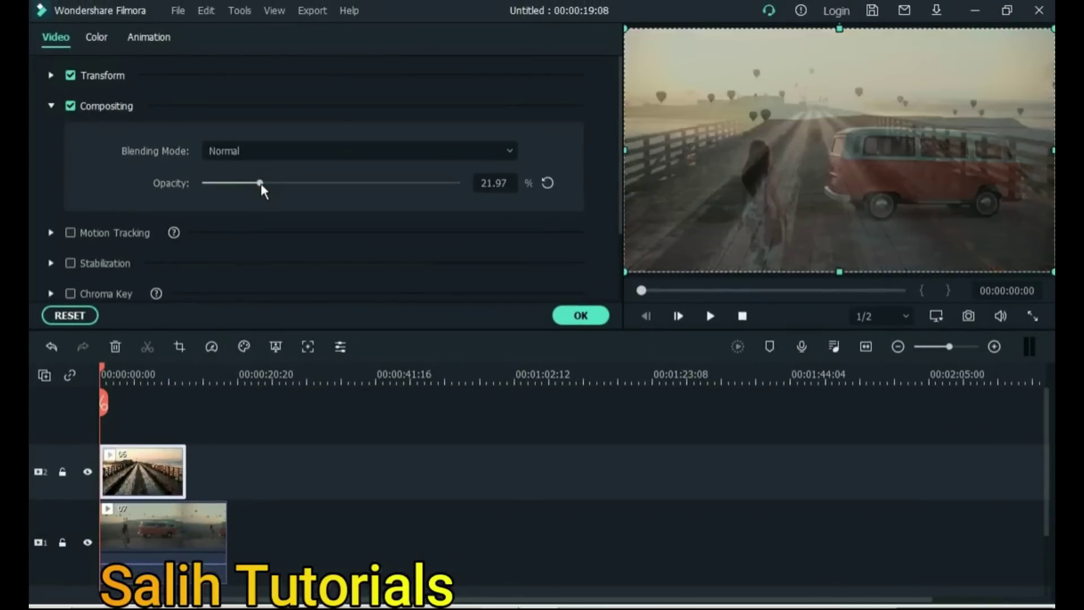
pyautogui.press('space')
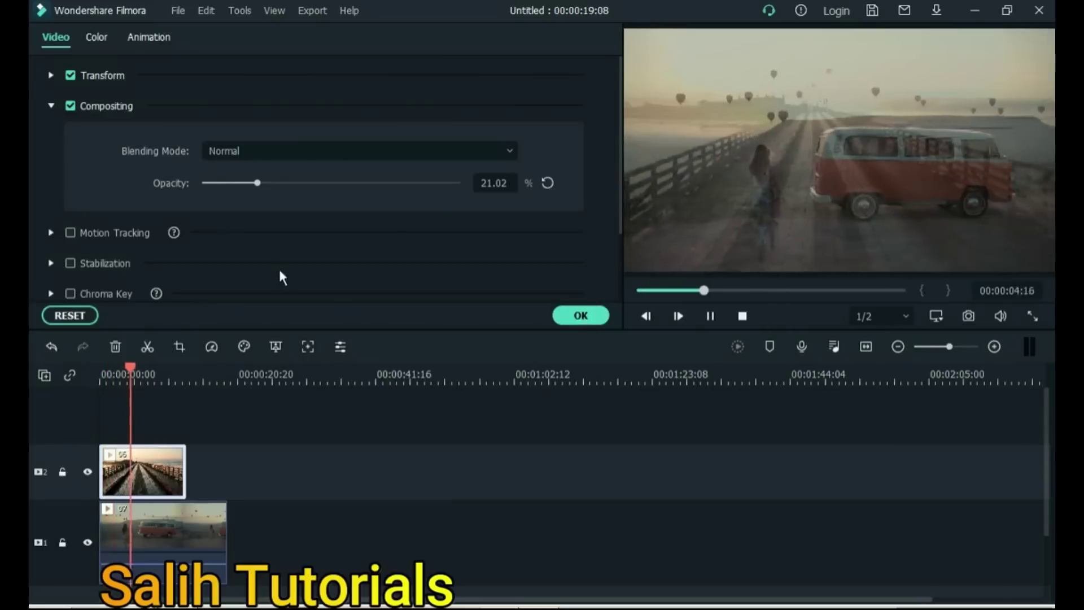
pyautogui.moveTo(303, 183); pyautogui.dragTo(245, 185)
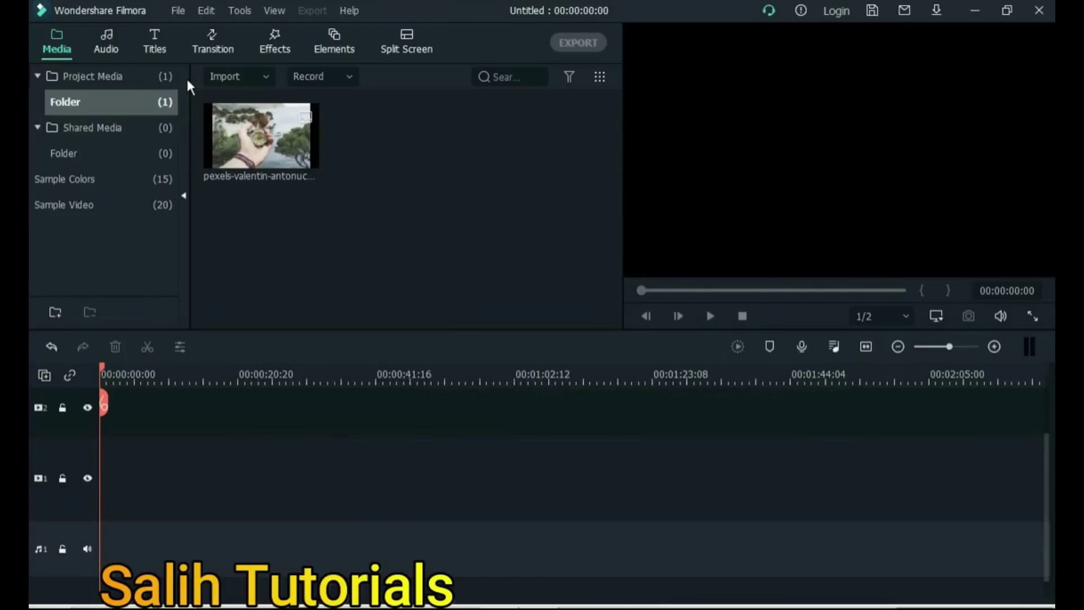
# Step: Open the keyboard shortcut settings and try assigning Ctrl+J to New Project
pyautogui.click(177, 11)
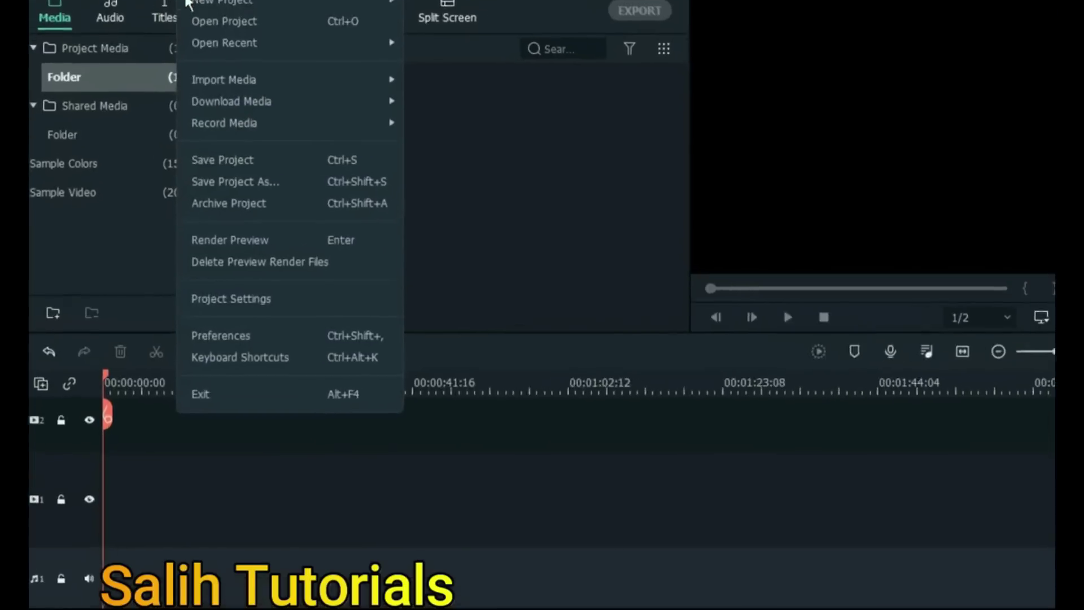
pyautogui.click(250, 360)
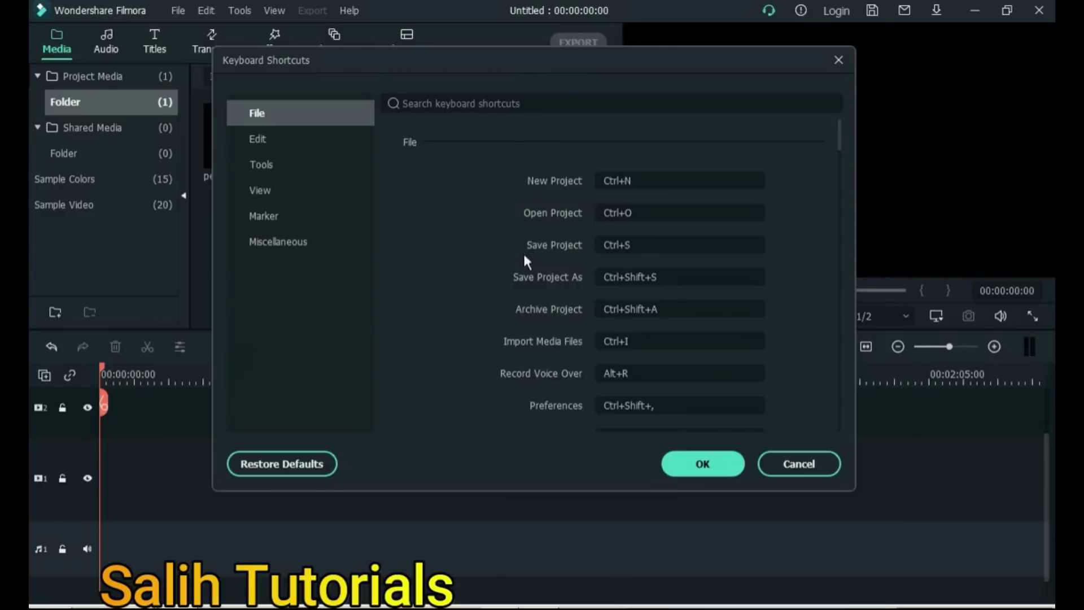
pyautogui.click(716, 182)
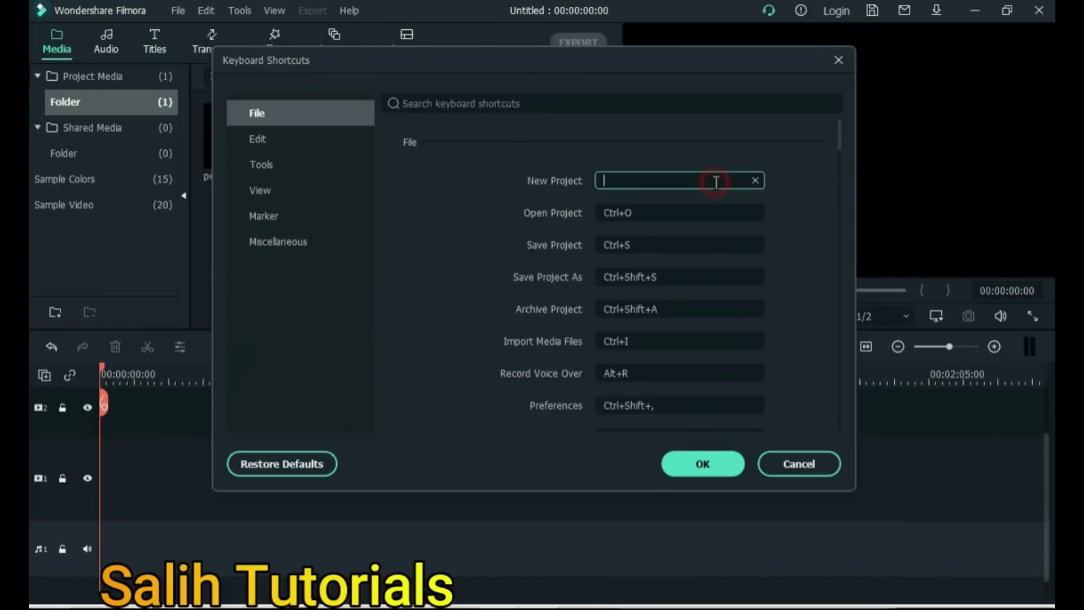
pyautogui.hotkey('ctrl', 'j')
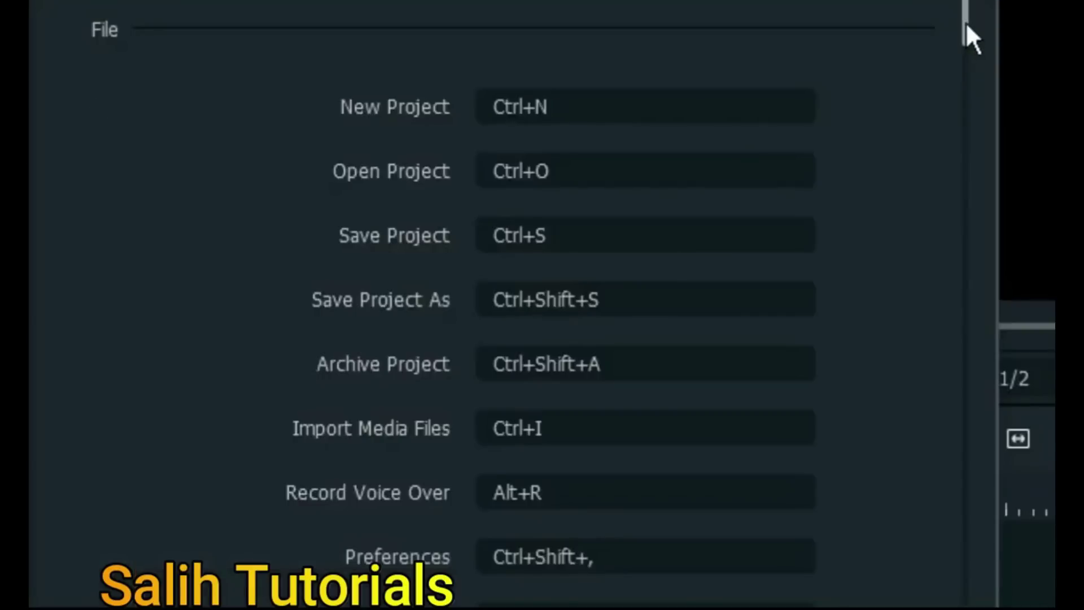
# Step: Assign Ctrl+1 as the Save Project shortcut and apply the shortcut settings
pyautogui.moveTo(966, 21); pyautogui.dragTo(965, 36)
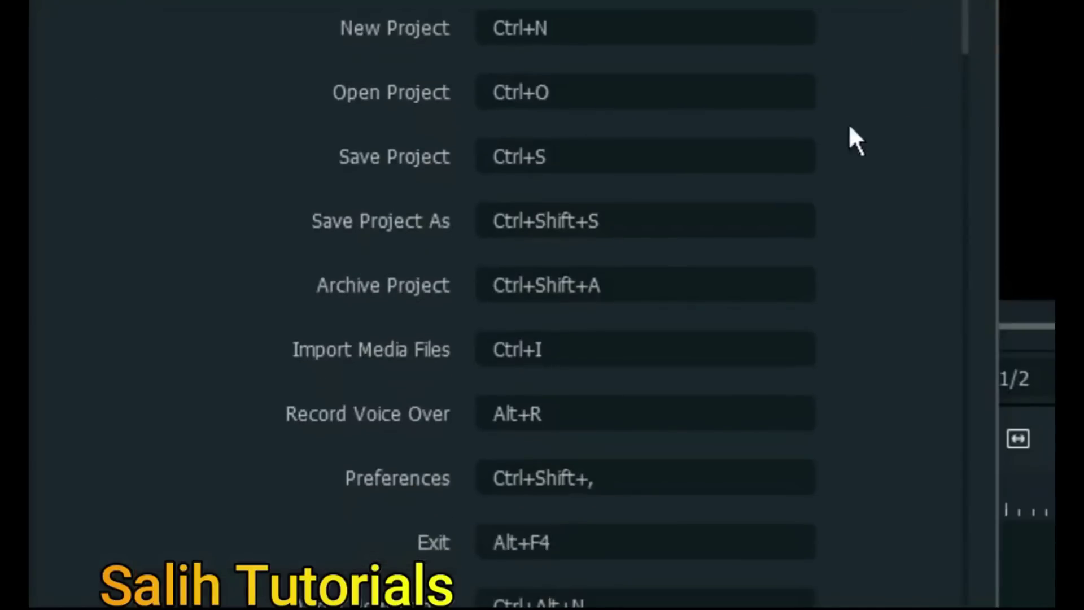
pyautogui.click(558, 161)
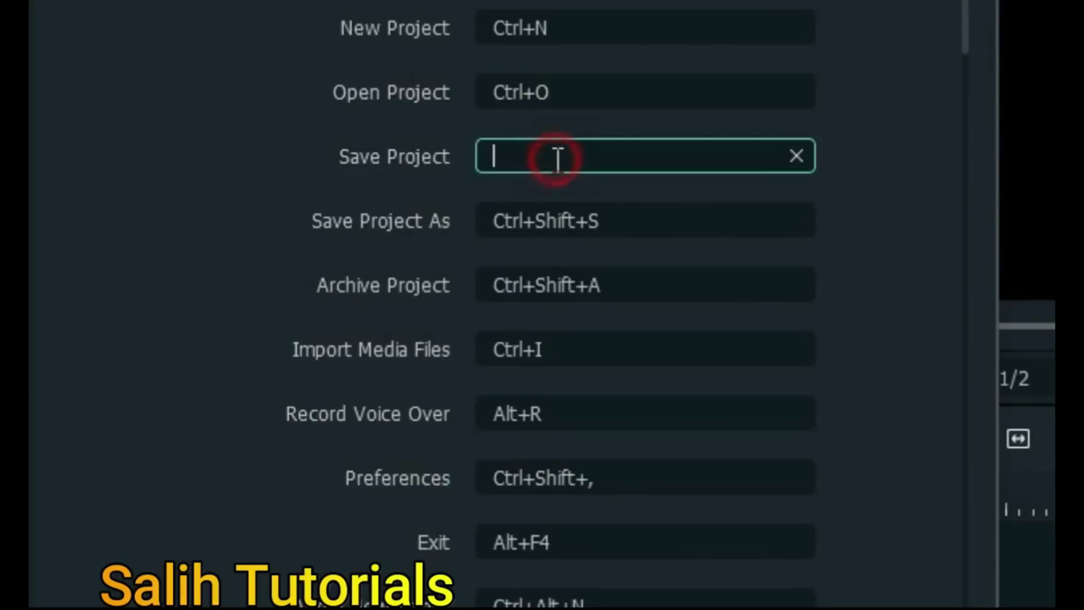
pyautogui.hotkey('ctrl', '1')
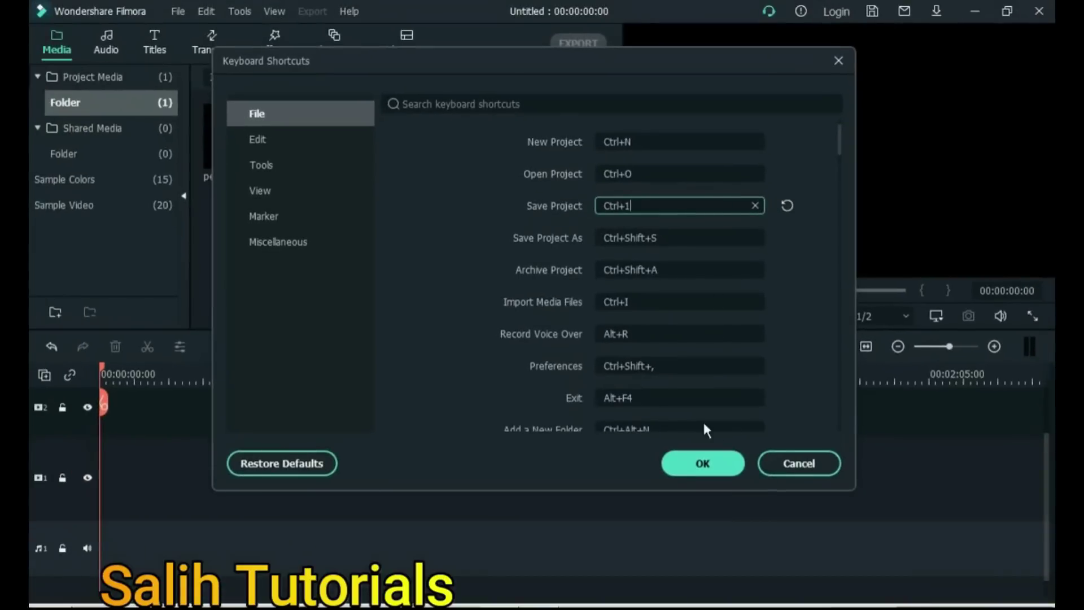
pyautogui.click(700, 468)
# Step: Place the compass photo at the start of video track 1
pyautogui.moveTo(258, 165); pyautogui.dragTo(112, 466)
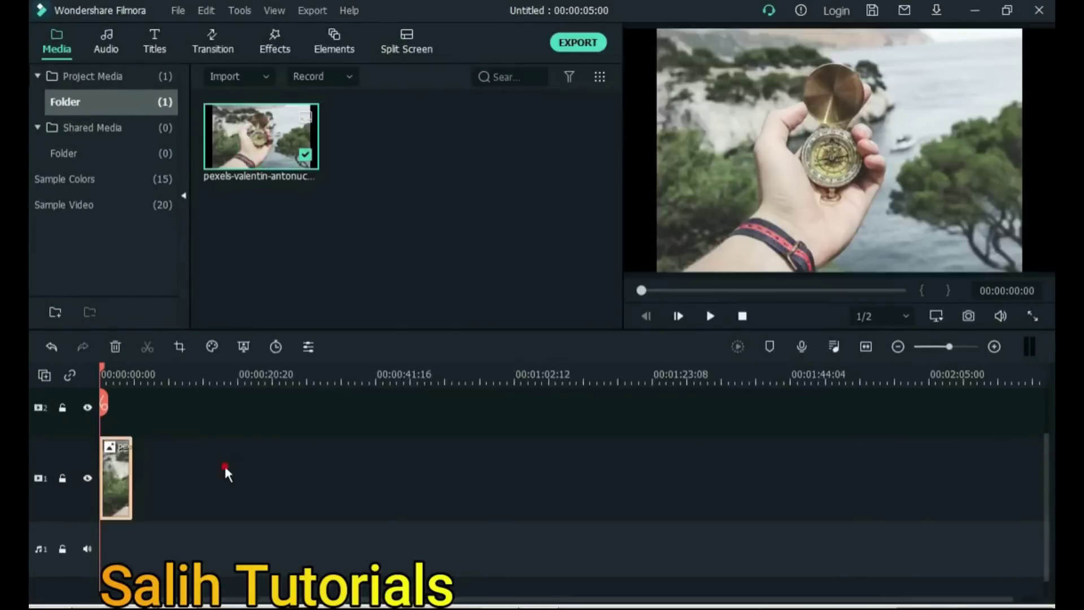
pyautogui.click(224, 466)
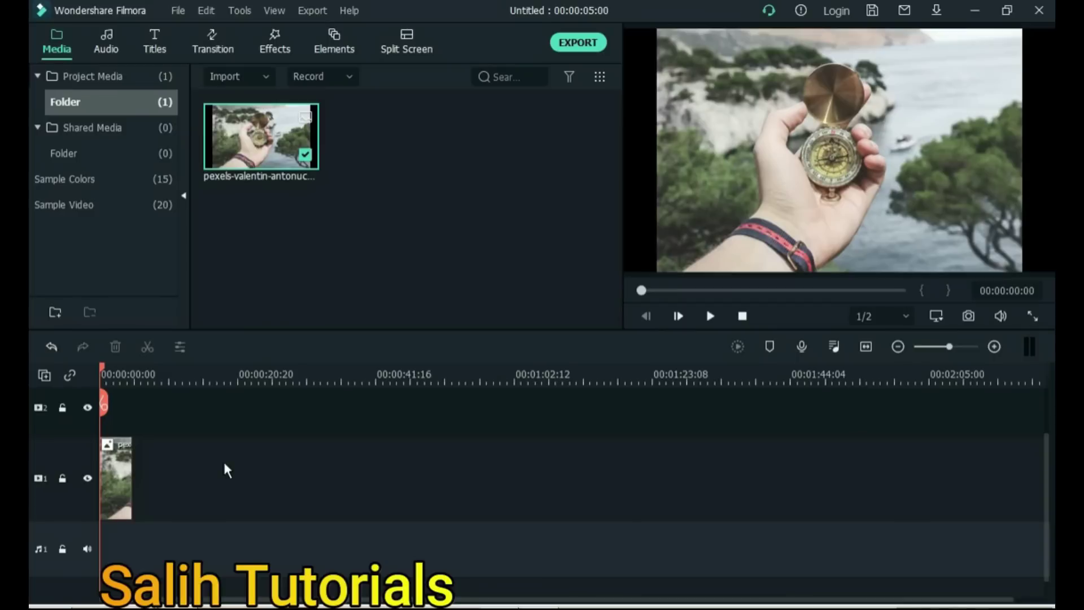
# Step: Test the Save Project shortcut, cancel the save dialog, and check which shortcut is listed for Save Project
pyautogui.hotkey('ctrl', 's')
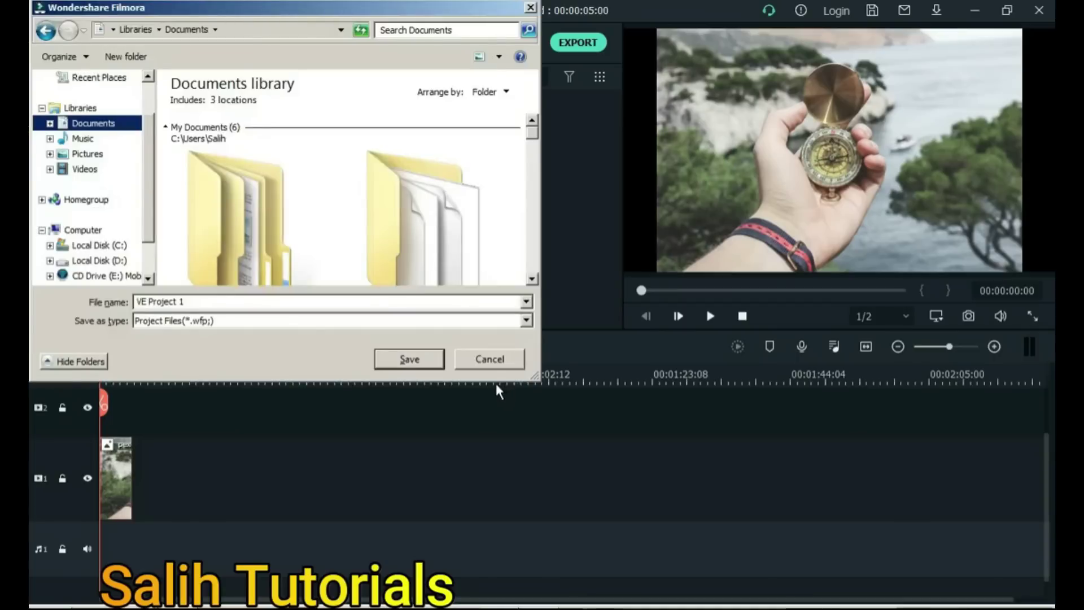
pyautogui.click(486, 361)
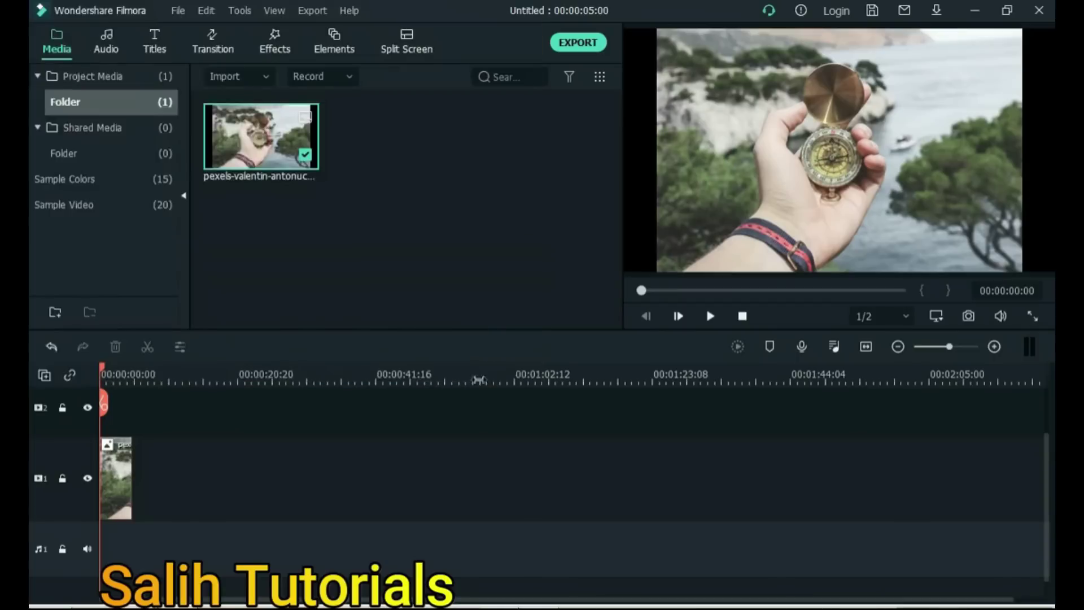
pyautogui.click(178, 10)
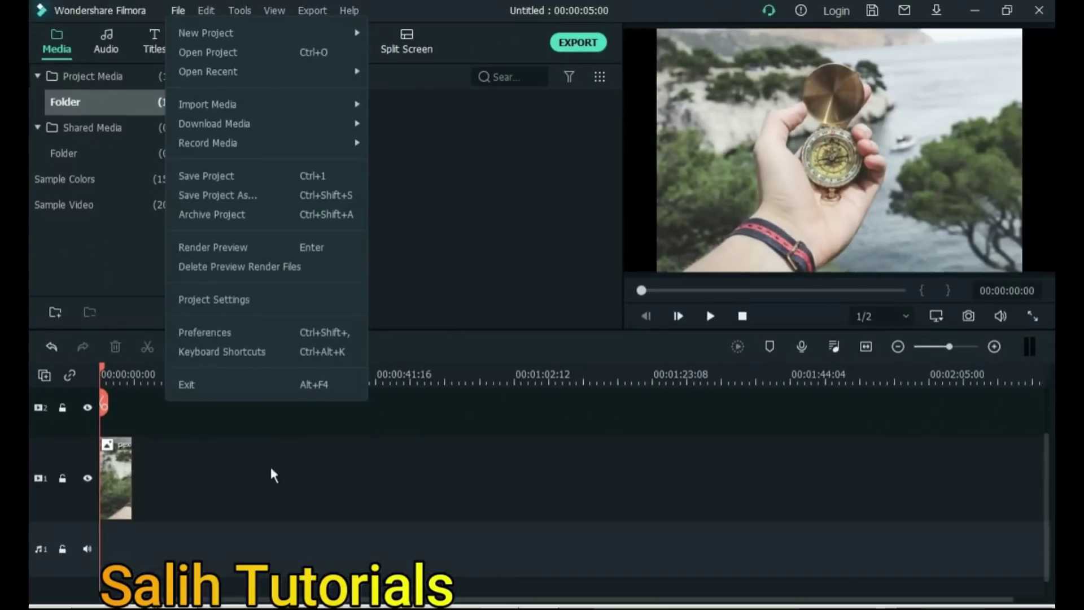
pyautogui.click(254, 474)
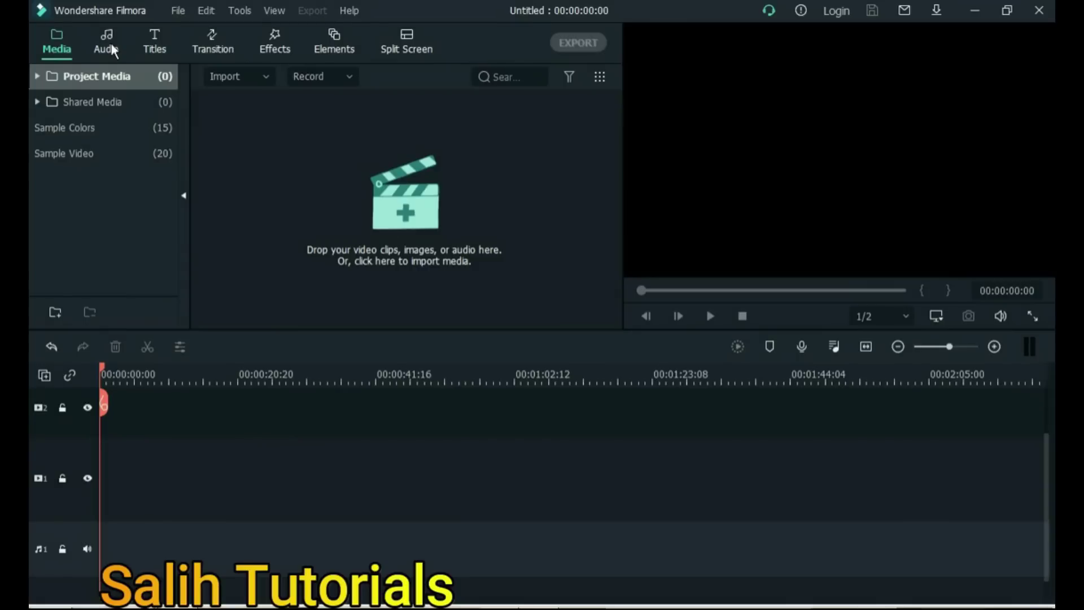
# Step: Mark the audio track "Trip to roma" as a favorite and open it from the audio favorites
pyautogui.click(111, 44)
pyautogui.click(111, 44)
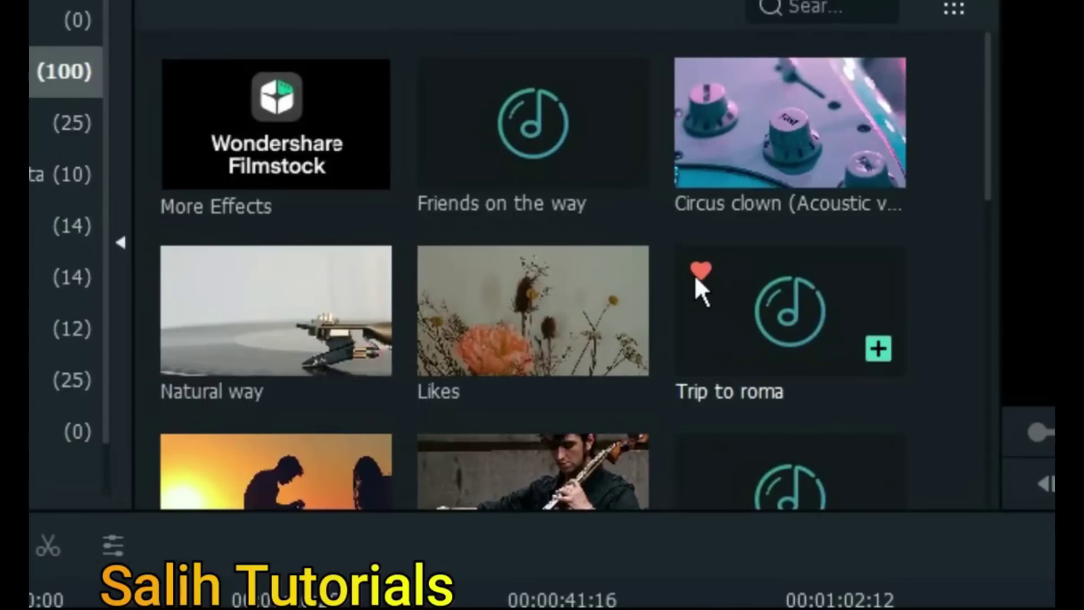
pyautogui.click(698, 275)
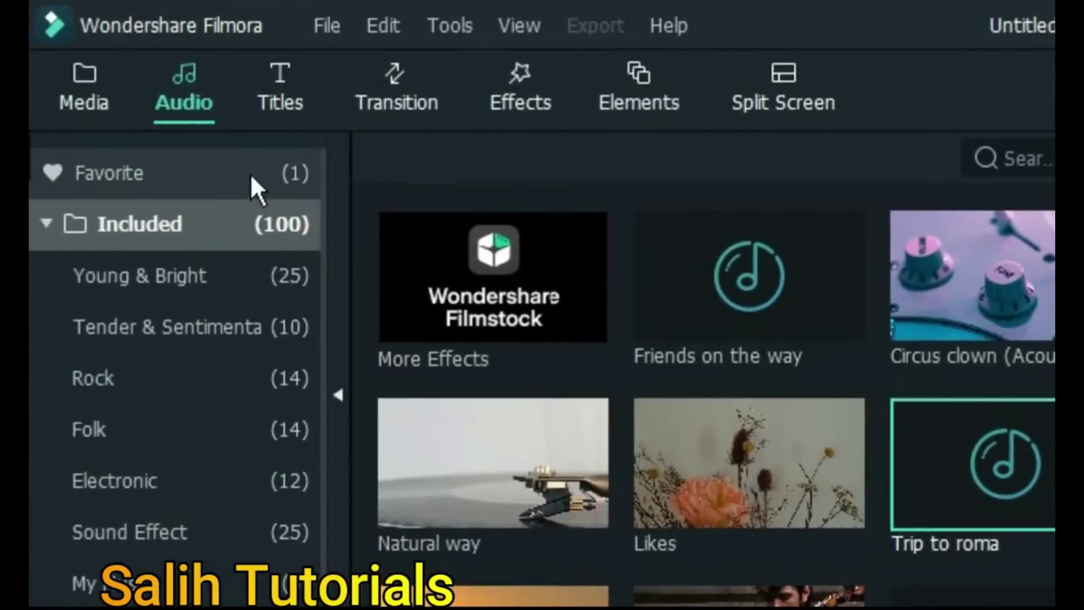
pyautogui.click(44, 171)
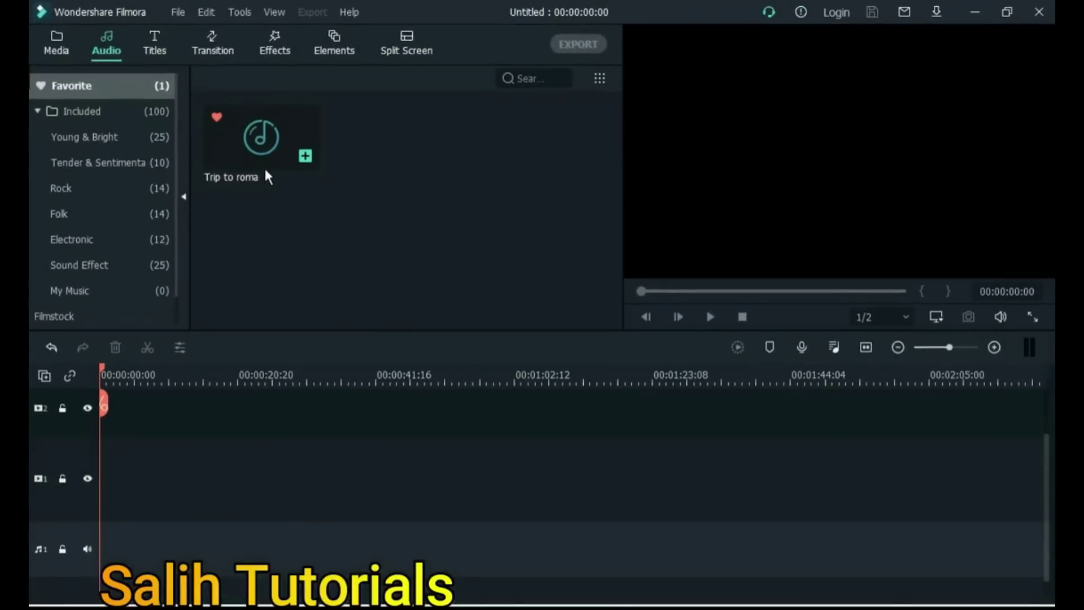
pyautogui.doubleClick(265, 170)
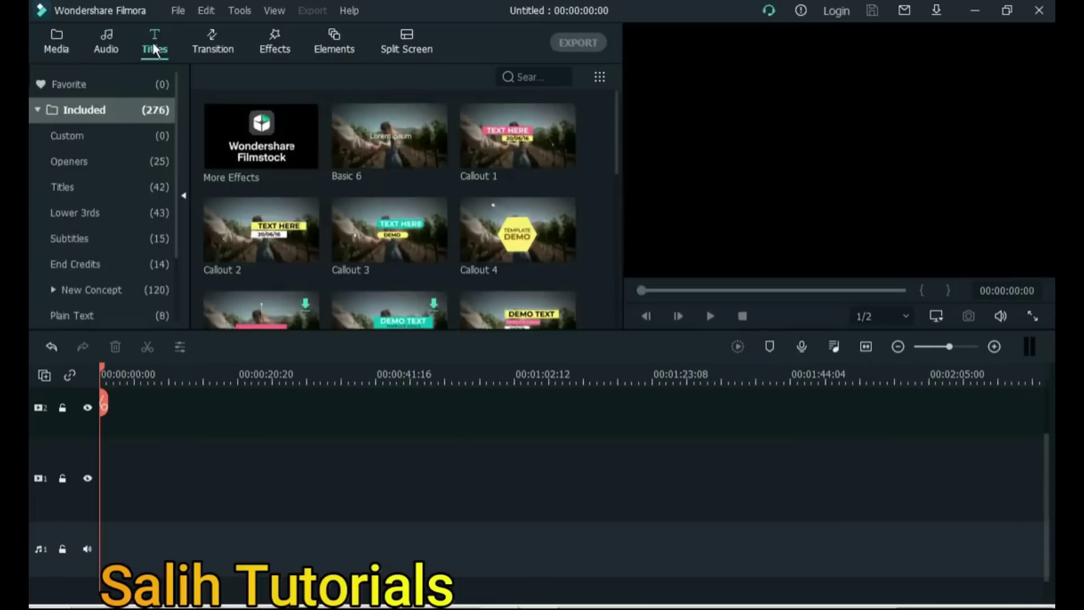
# Step: Preview the Callout 4 title template and browse the favorite transitions
pyautogui.scroll(-1, 557, 207)
pyautogui.doubleClick(557, 206)
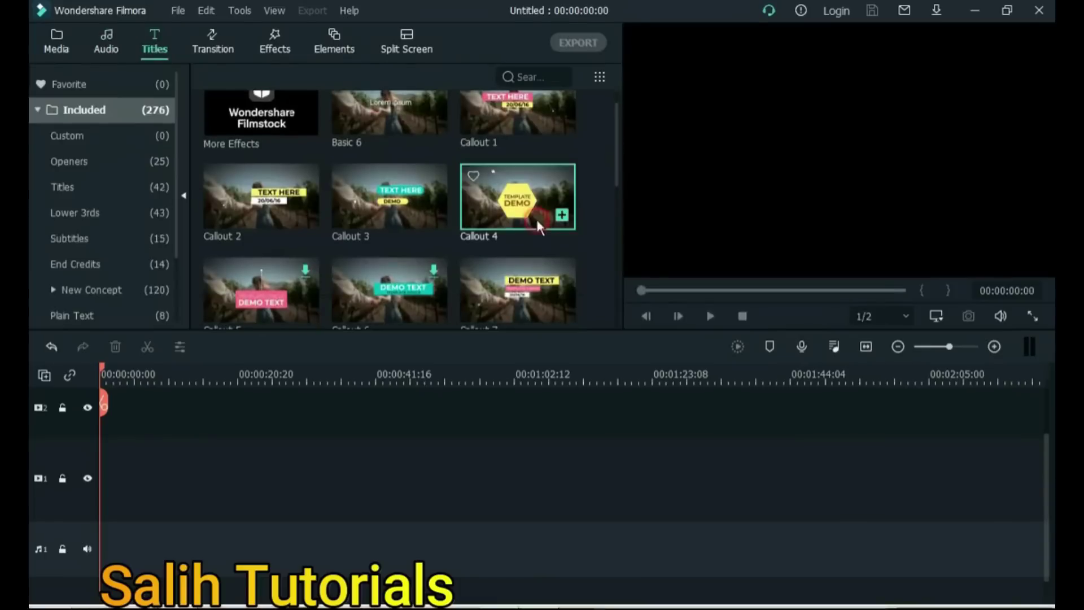
pyautogui.click(710, 317)
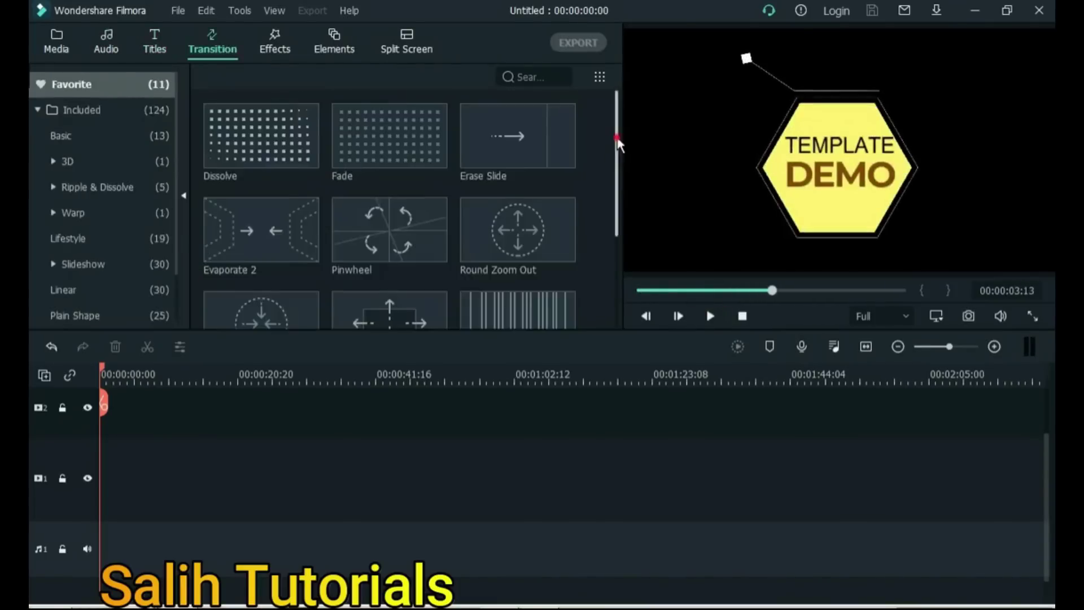
pyautogui.moveTo(617, 144); pyautogui.dragTo(607, 194)
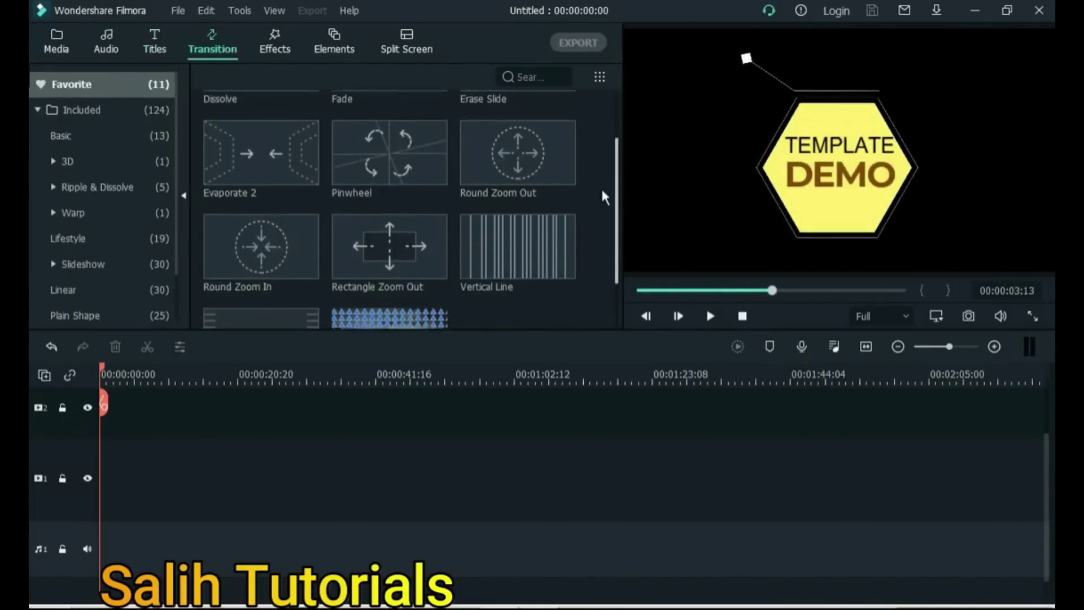
pyautogui.click(492, 239)
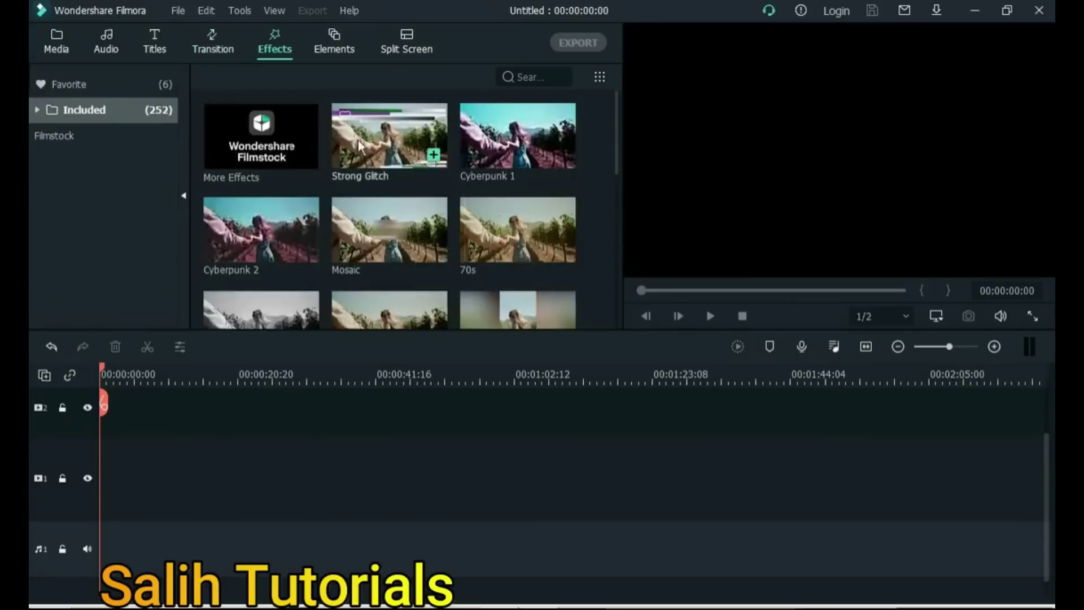
# Step: Mark the Mosaic effect as a favorite and preview it from the effects favorites
pyautogui.click(367, 221)
pyautogui.click(345, 210)
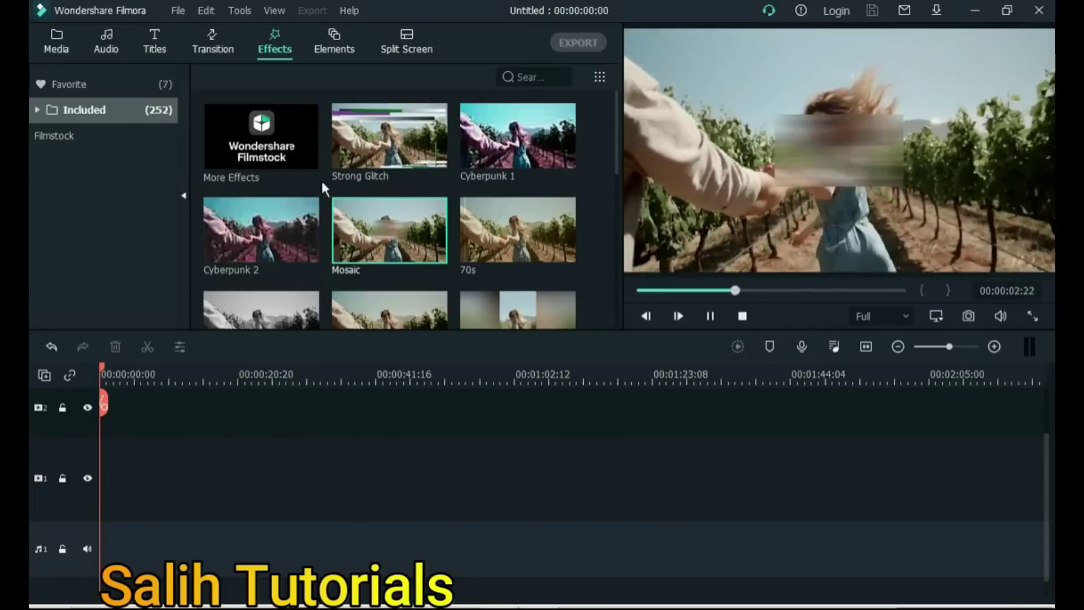
pyautogui.click(70, 84)
pyautogui.click(246, 161)
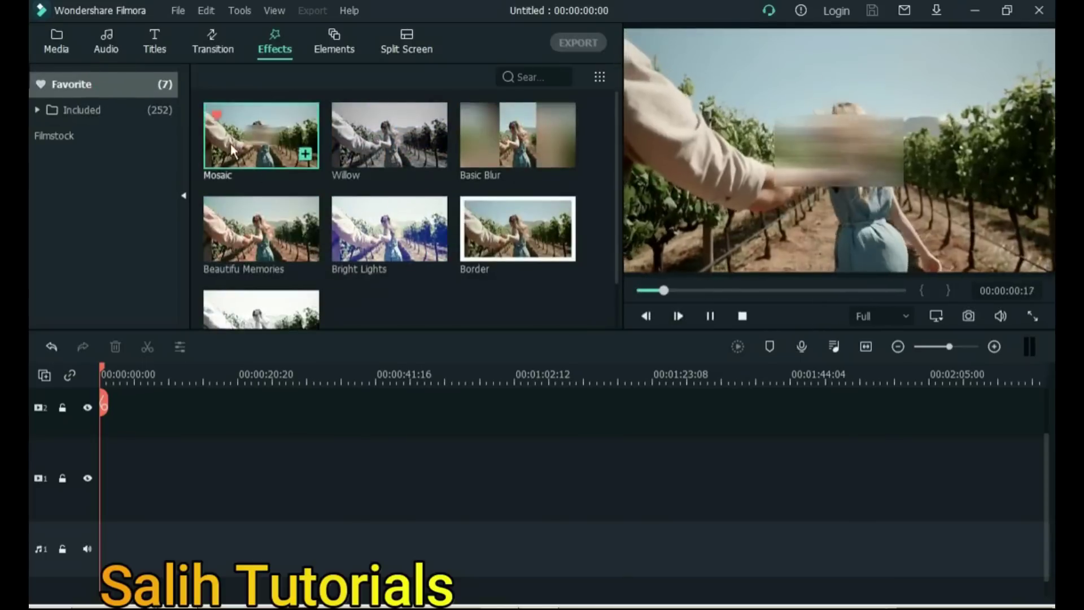
# Step: Mark the Split Screen 19 layout as a favorite and unmark it again in the split screen favorites
pyautogui.click(334, 39)
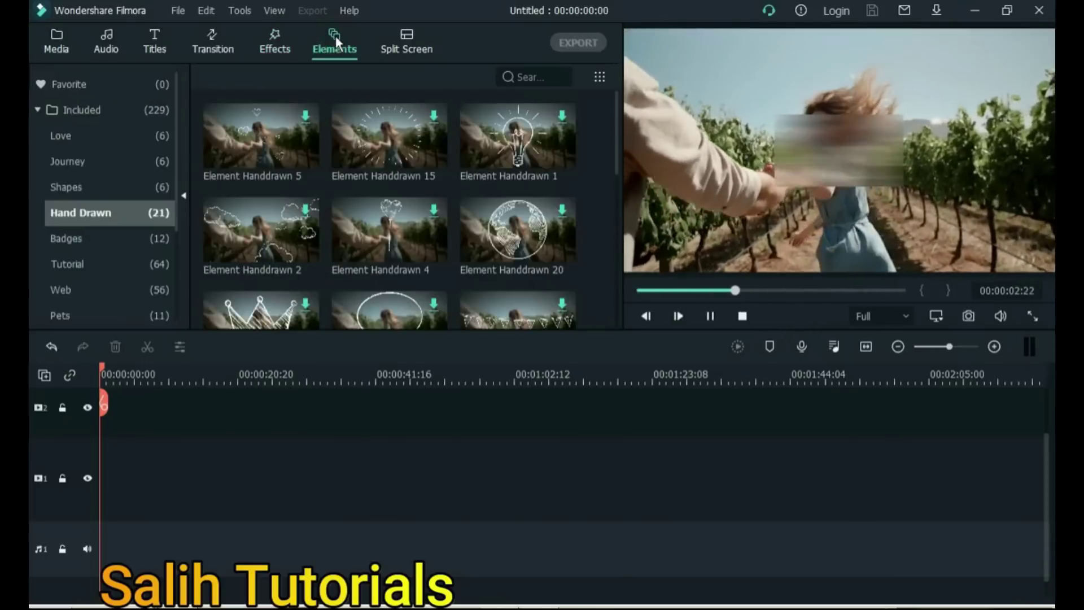
pyautogui.click(406, 42)
pyautogui.click(267, 276)
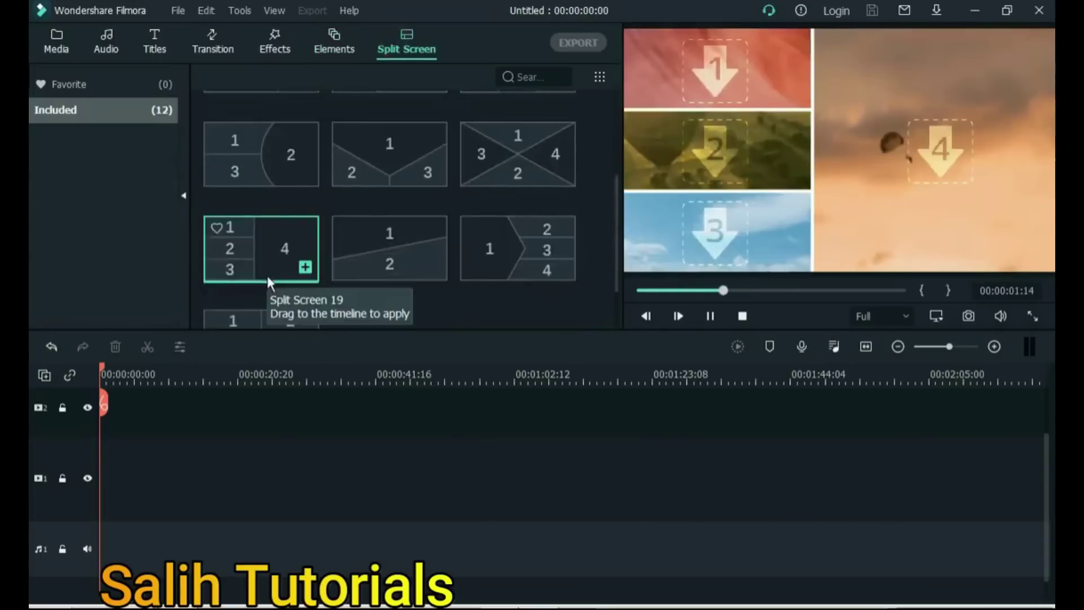
pyautogui.click(218, 228)
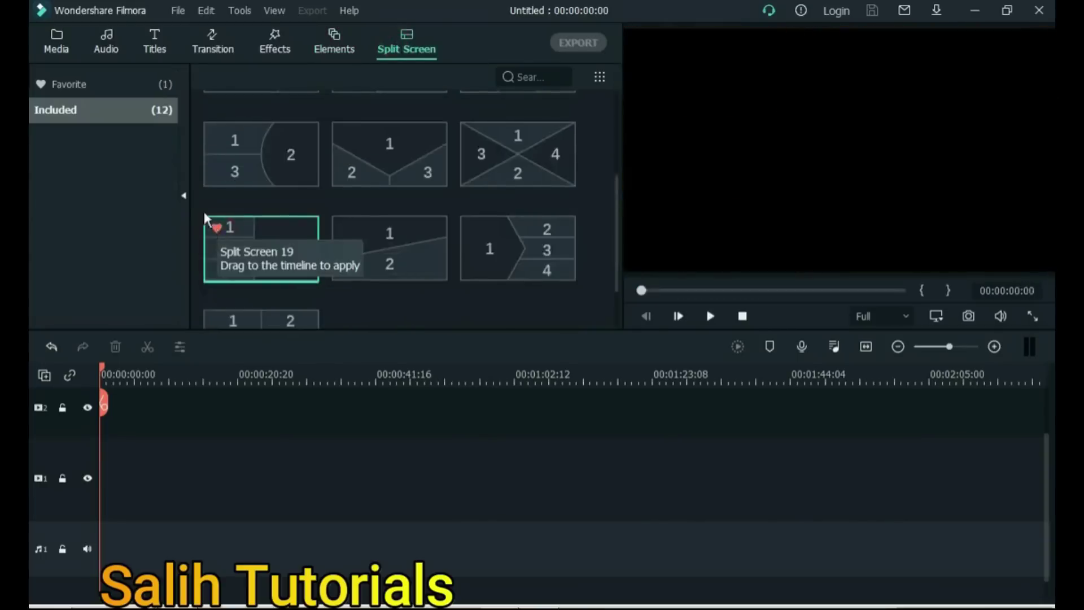
pyautogui.click(135, 88)
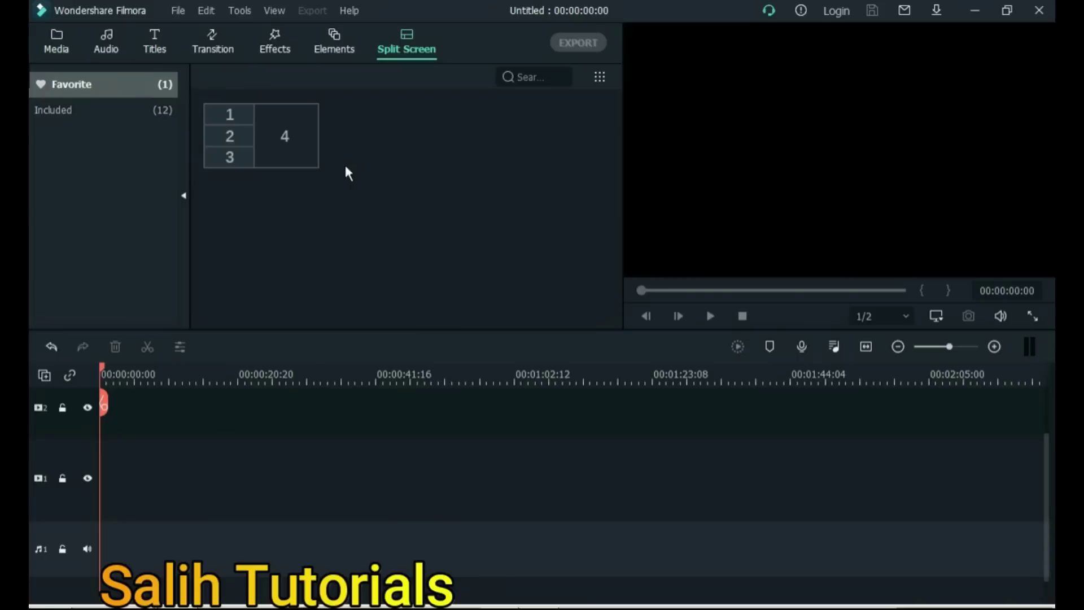
pyautogui.moveTo(247, 150)
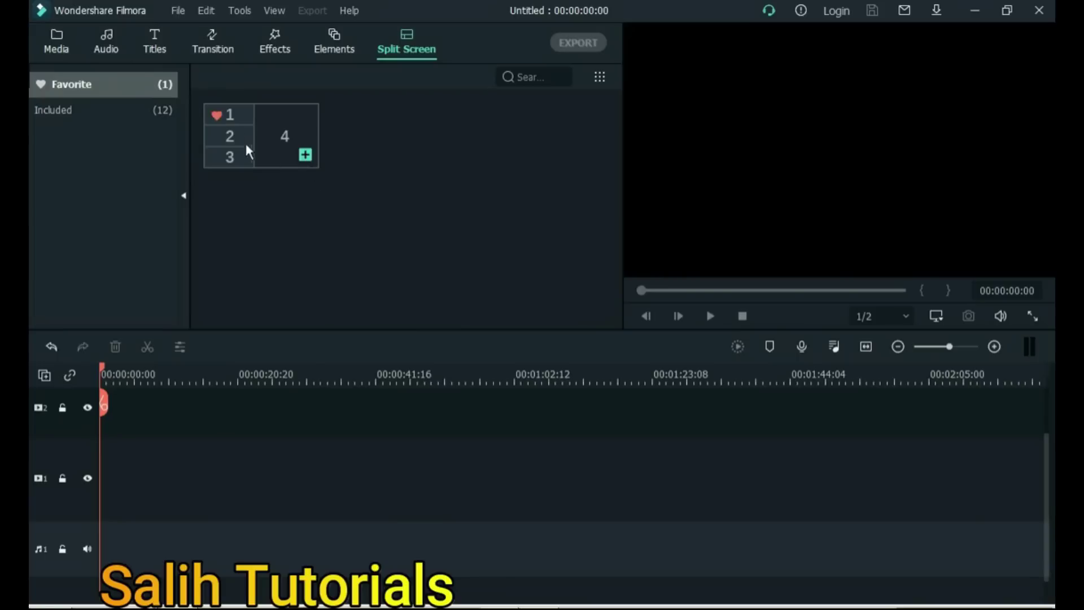
pyautogui.click(216, 115)
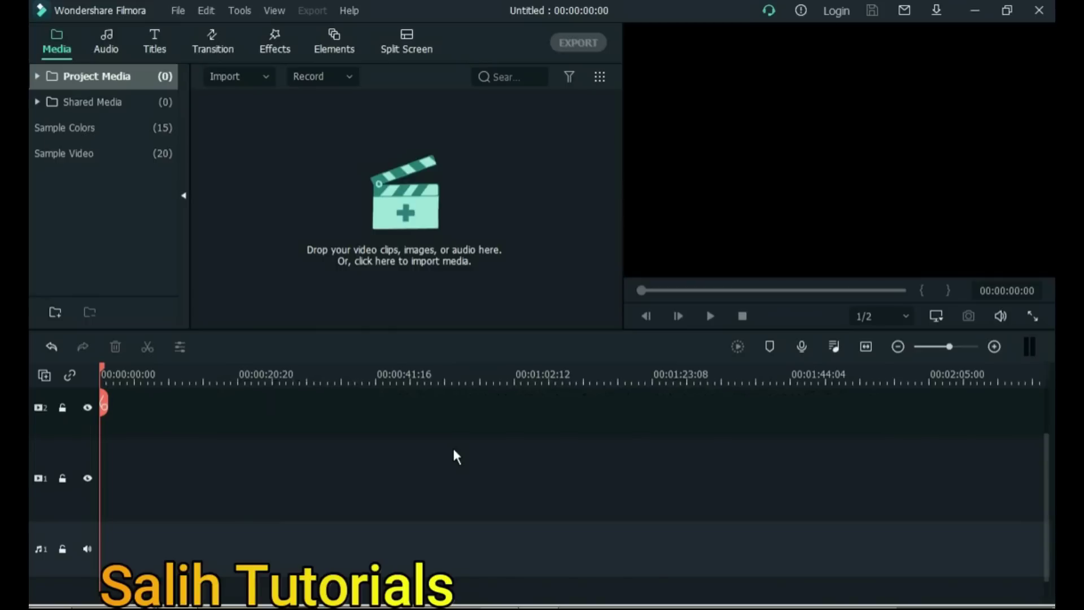
# Step: Import the image heart_PNG51352 and place it at the start of video track 1
pyautogui.hotkey('ctrl', 'i')
pyautogui.click(324, 246)
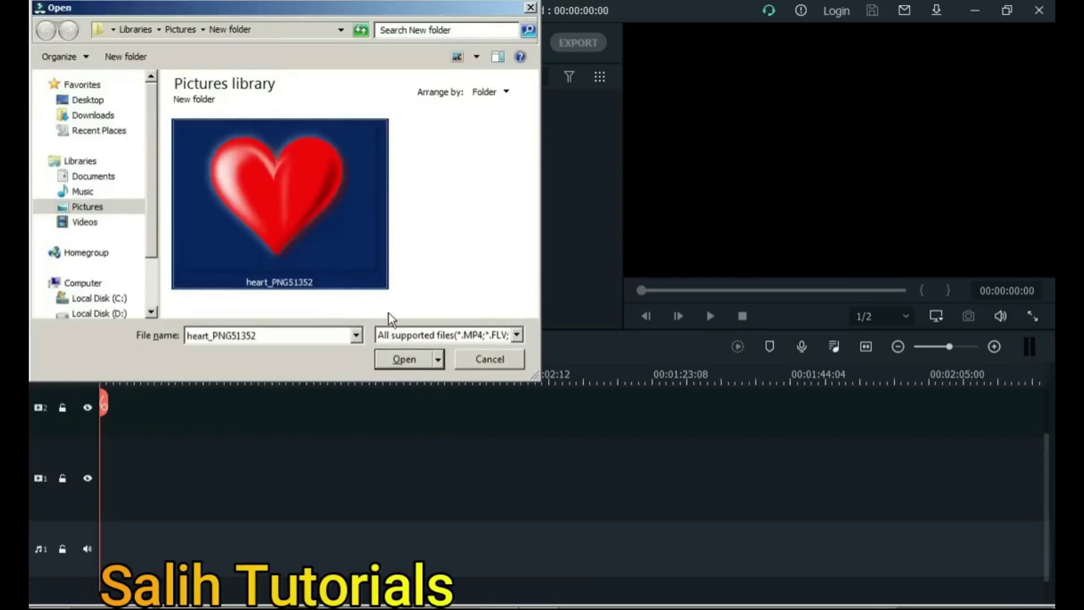
pyautogui.click(416, 360)
pyautogui.moveTo(261, 136); pyautogui.dragTo(116, 477)
# Step: Look up the Save Project command and its assigned shortcut among the file commands
pyautogui.click(178, 10)
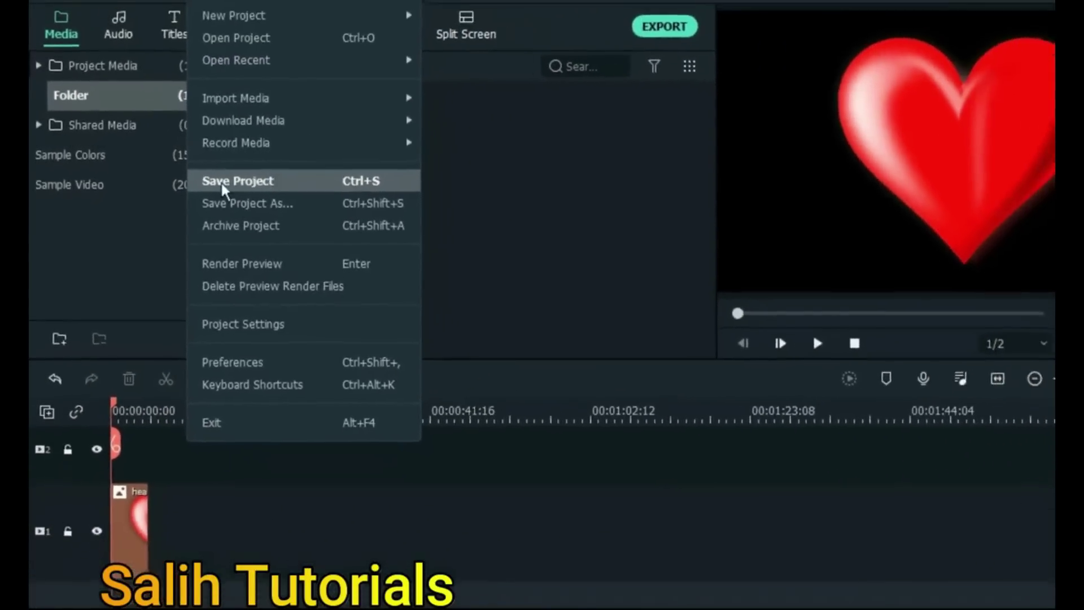
pyautogui.click(430, 459)
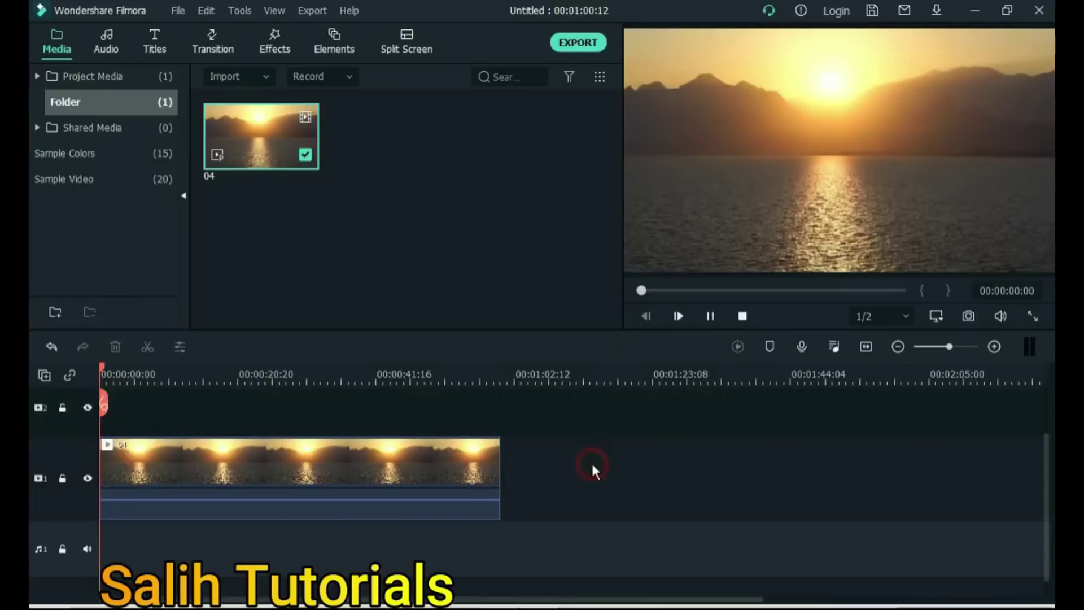
# Step: Export the sunset video as an MP4 named My Video and choose Shut down computer as the action when done
pyautogui.press('space')
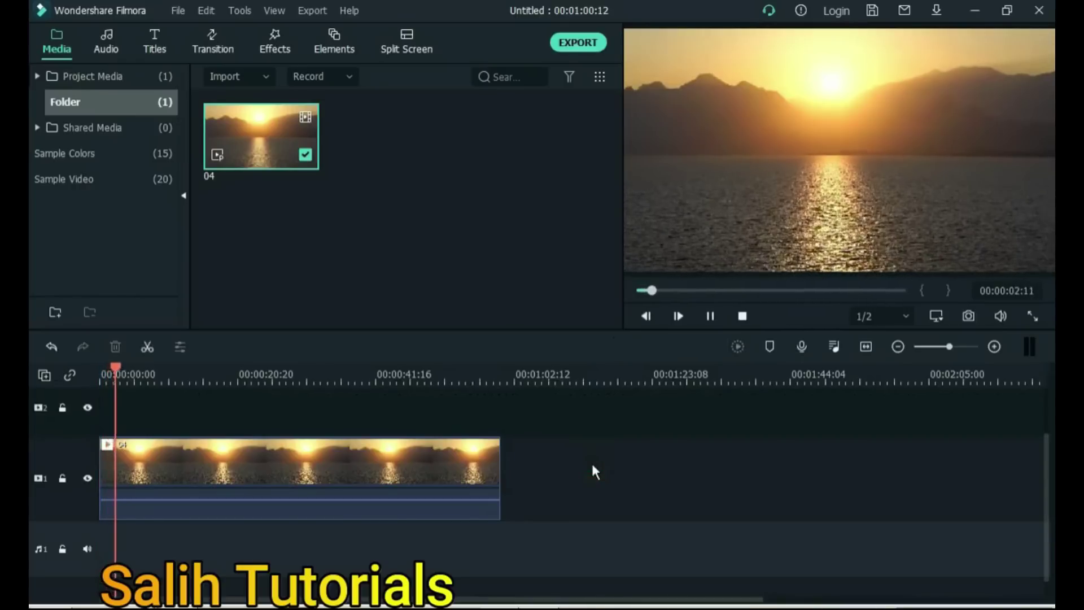
pyautogui.press('space')
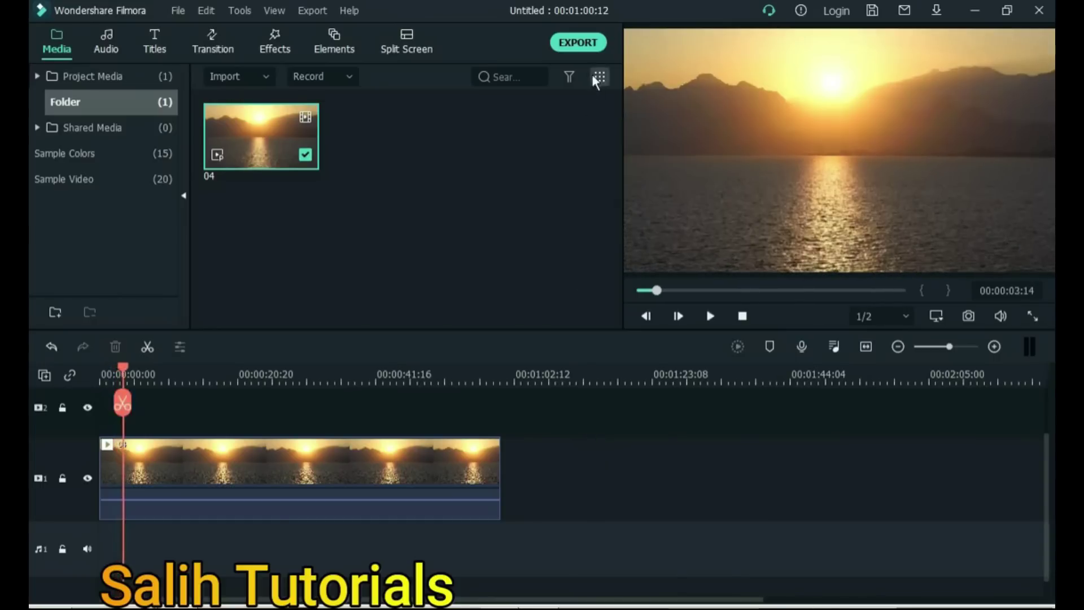
pyautogui.click(590, 47)
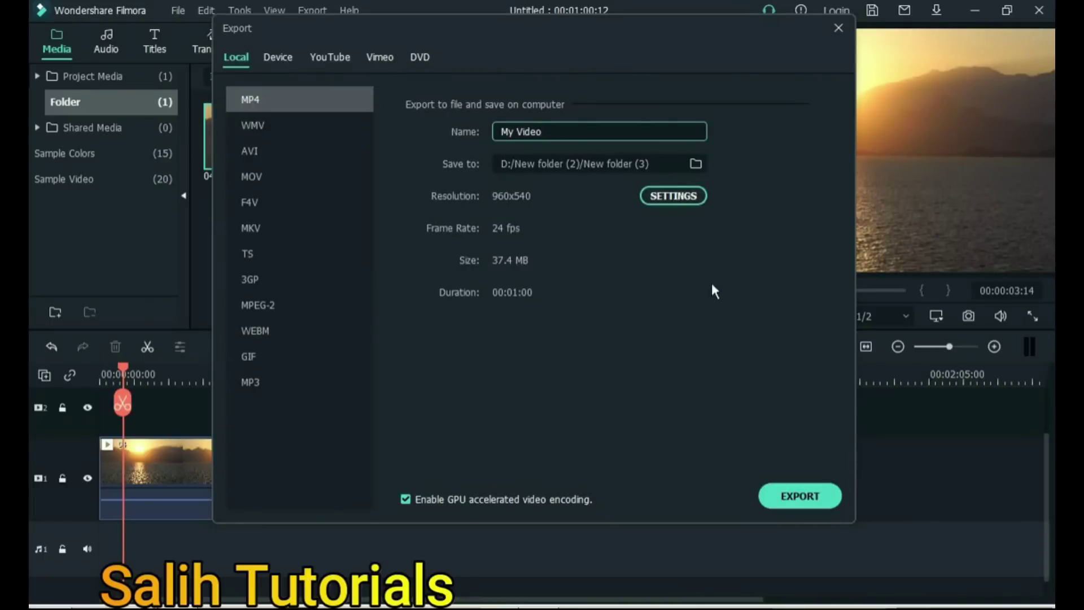
pyautogui.click(788, 505)
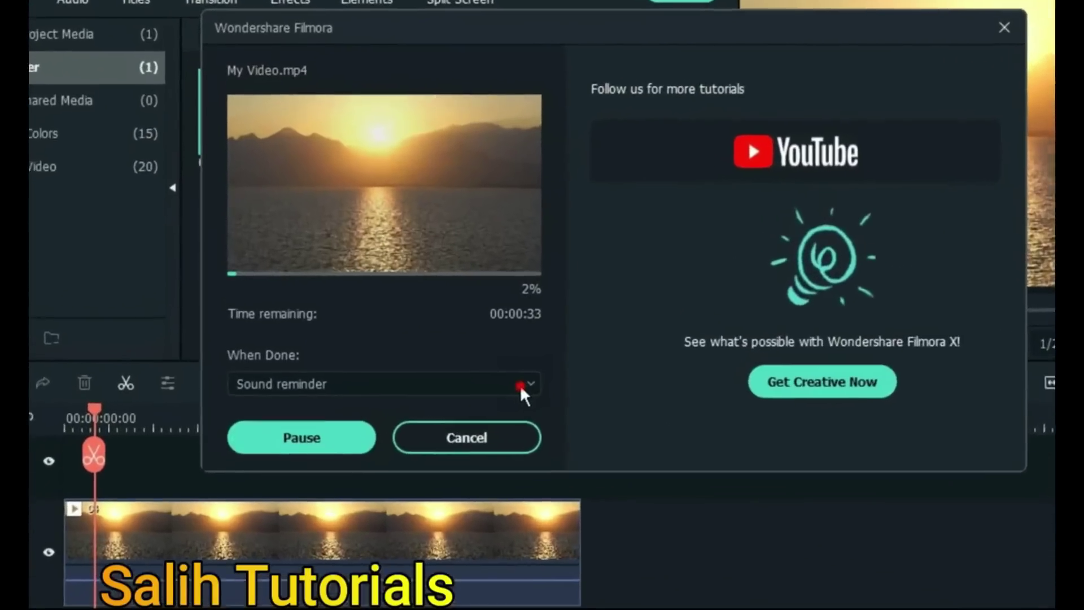
pyautogui.click(520, 385)
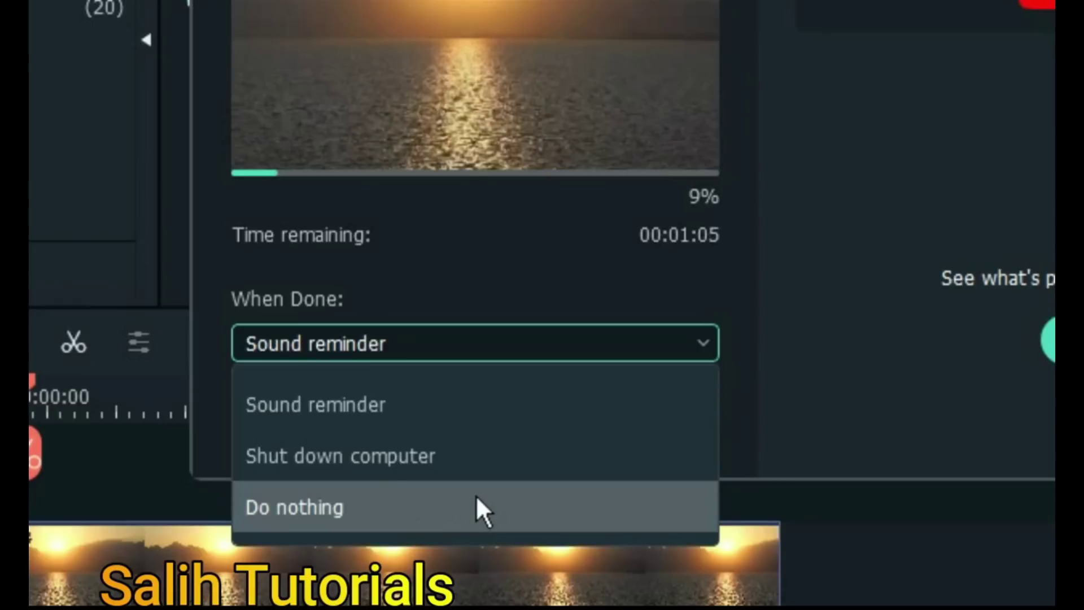
pyautogui.click(478, 464)
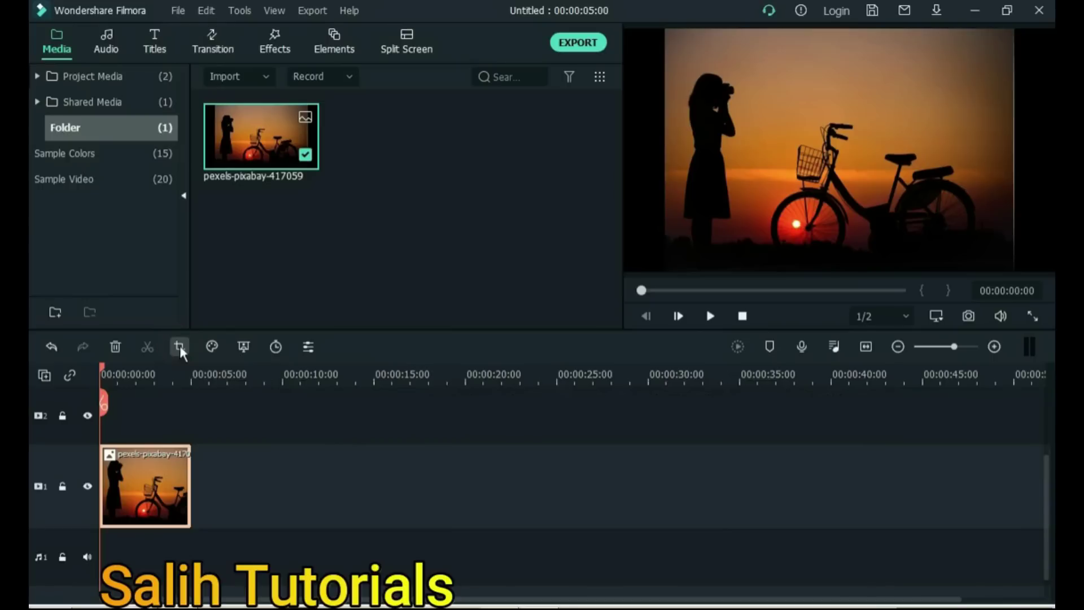
# Step: Crop the bicycle silhouette photo on video track 1 with a widescreen preset ratio that fills the preview frame
pyautogui.click(179, 346)
pyautogui.click(299, 466)
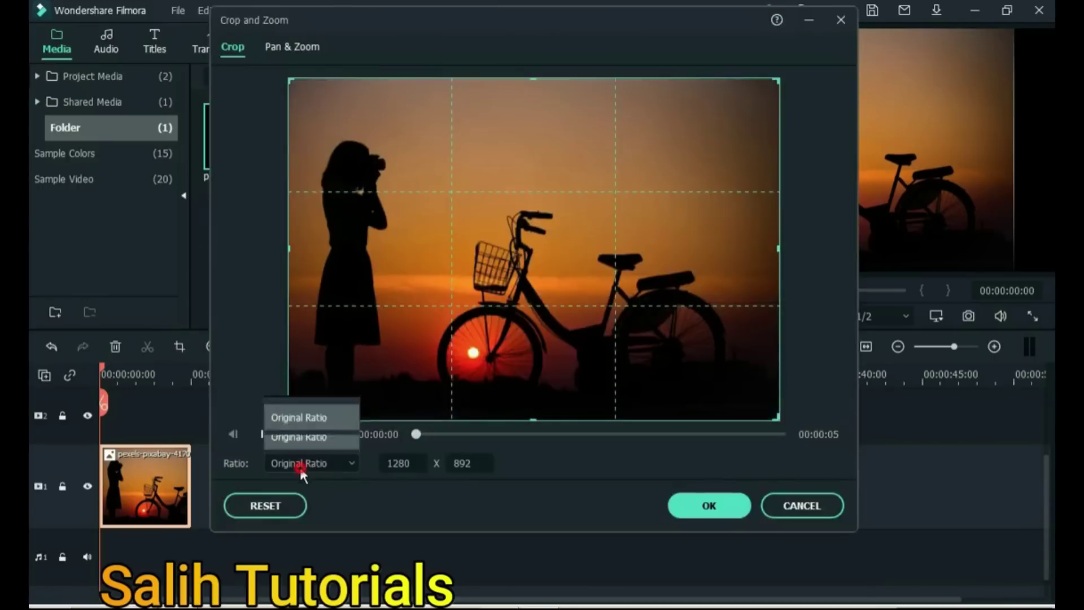
pyautogui.click(315, 337)
pyautogui.click(708, 505)
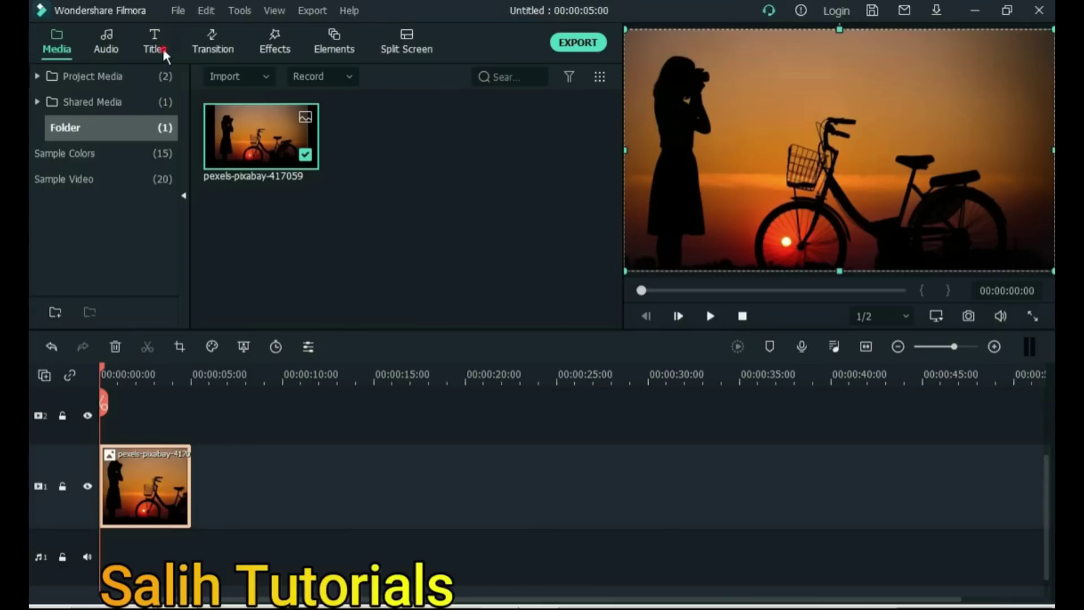
# Step: Add the Default Title to the start of video track 2, directly above the bicycle photo
pyautogui.click(155, 49)
pyautogui.moveTo(615, 138); pyautogui.dragTo(614, 209)
pyautogui.moveTo(509, 237)
pyautogui.moveTo(465, 235); pyautogui.dragTo(104, 422)
pyautogui.press('space')
pyautogui.press('space')
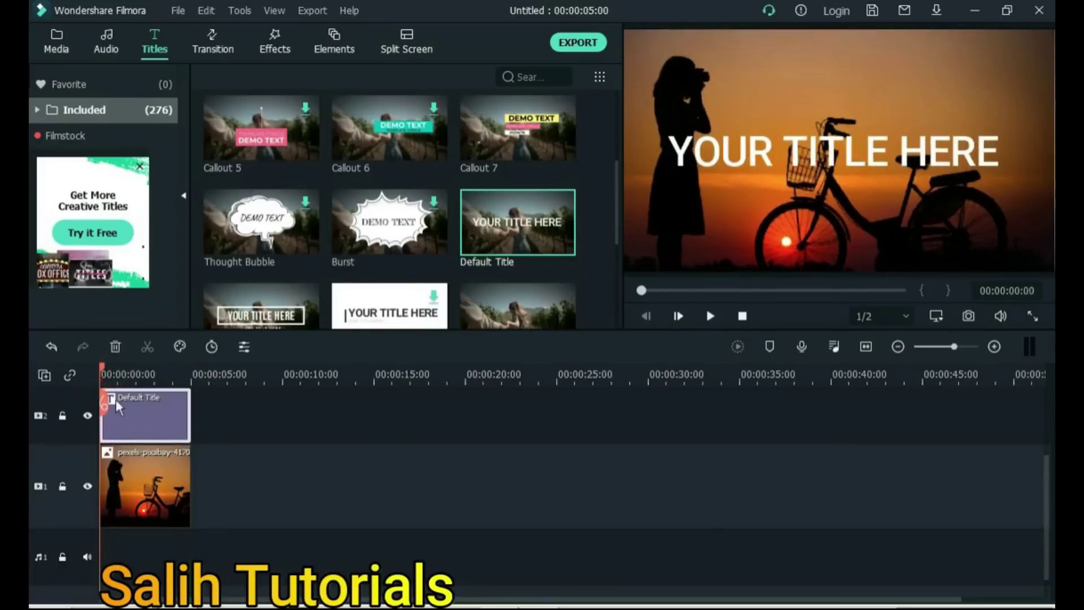
# Step: Open the Default Title clip for editing and replace its text with "Photography"
pyautogui.doubleClick(151, 422)
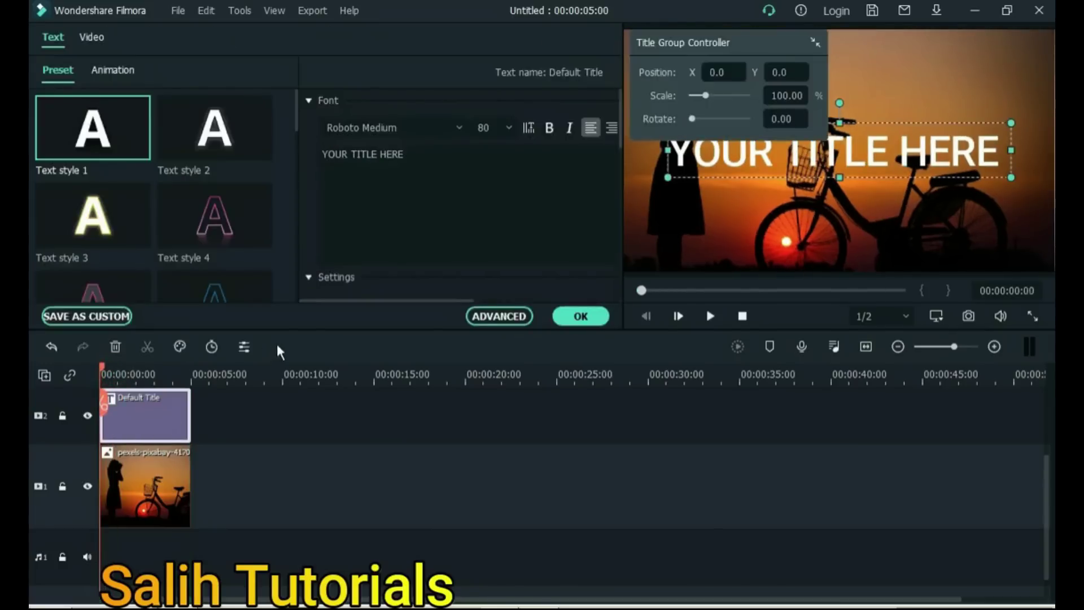
pyautogui.click(436, 168)
pyautogui.hotkey('ctrl', 'a')
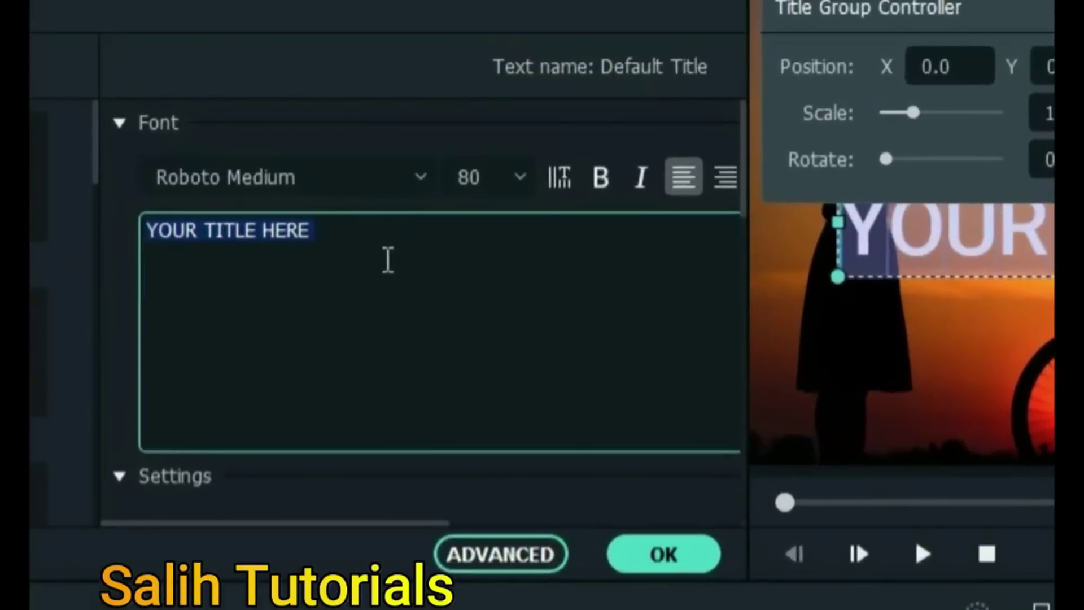
pyautogui.write('Photogra')
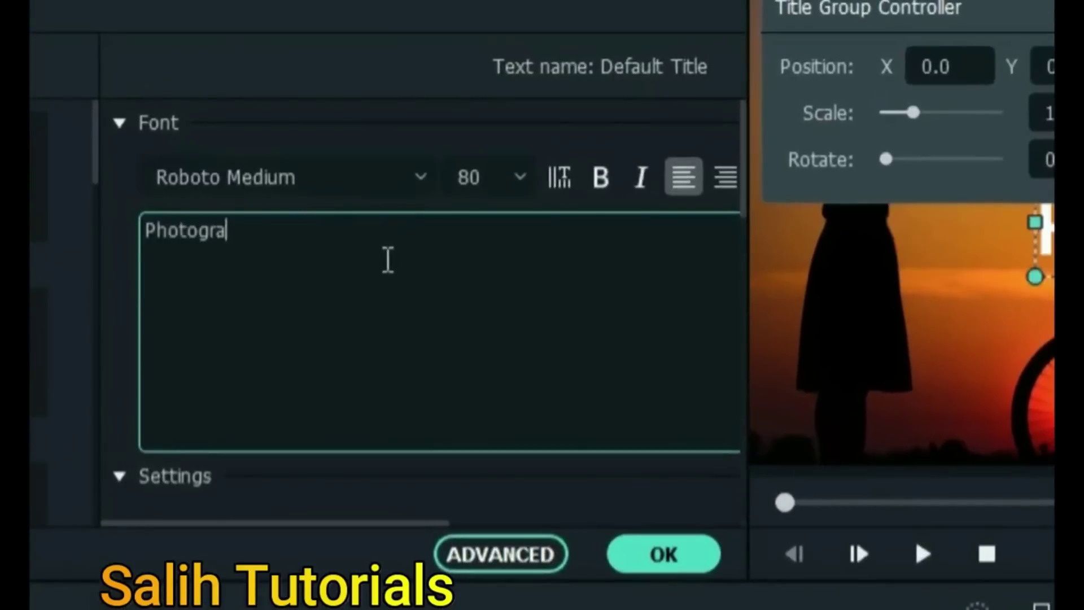
pyautogui.write('phy')
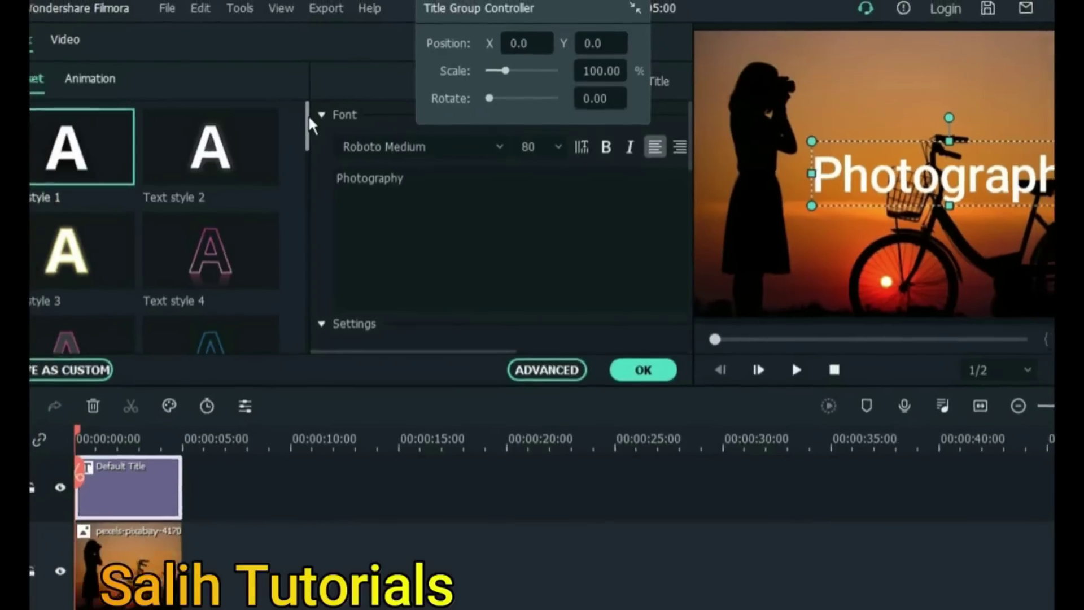
# Step: Try Text style 8 on the Photography title and settle on Text style 18
pyautogui.moveTo(309, 126); pyautogui.dragTo(316, 181)
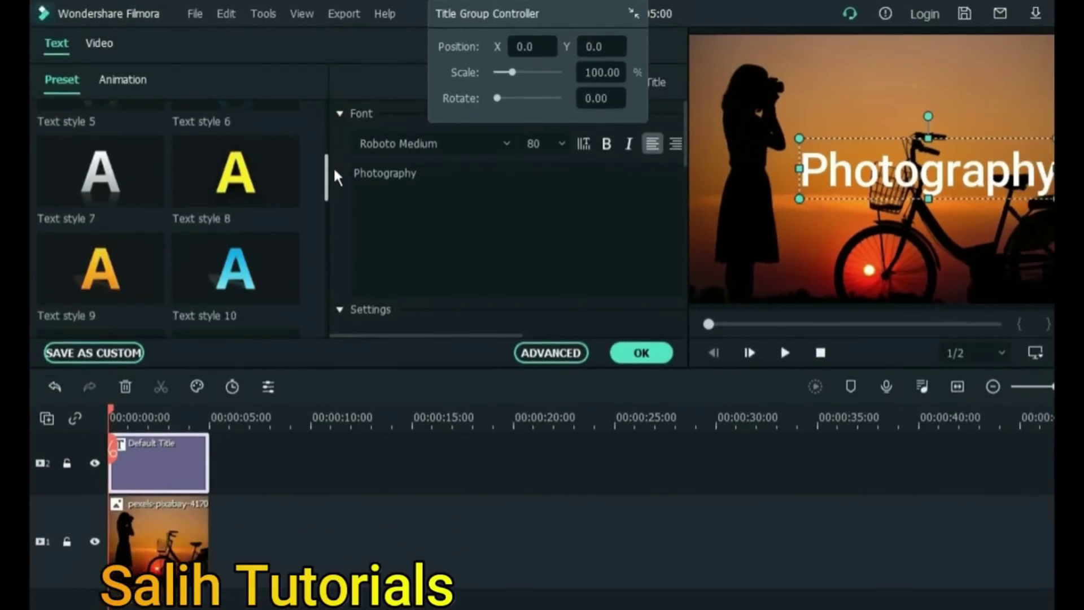
pyautogui.scroll(2, 271, 280)
pyautogui.click(271, 279)
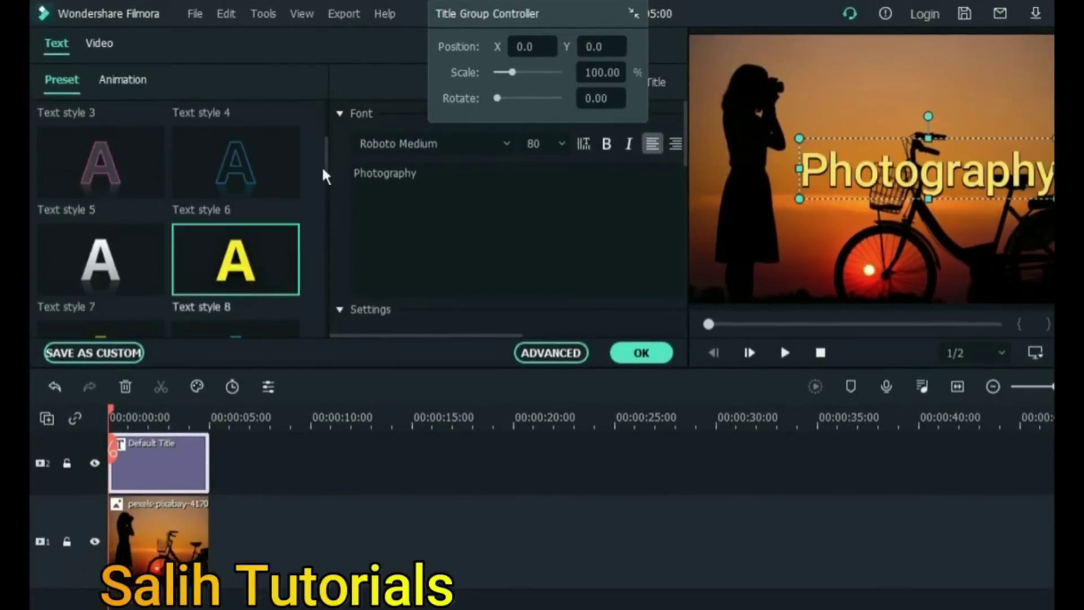
pyautogui.moveTo(327, 167); pyautogui.dragTo(339, 269)
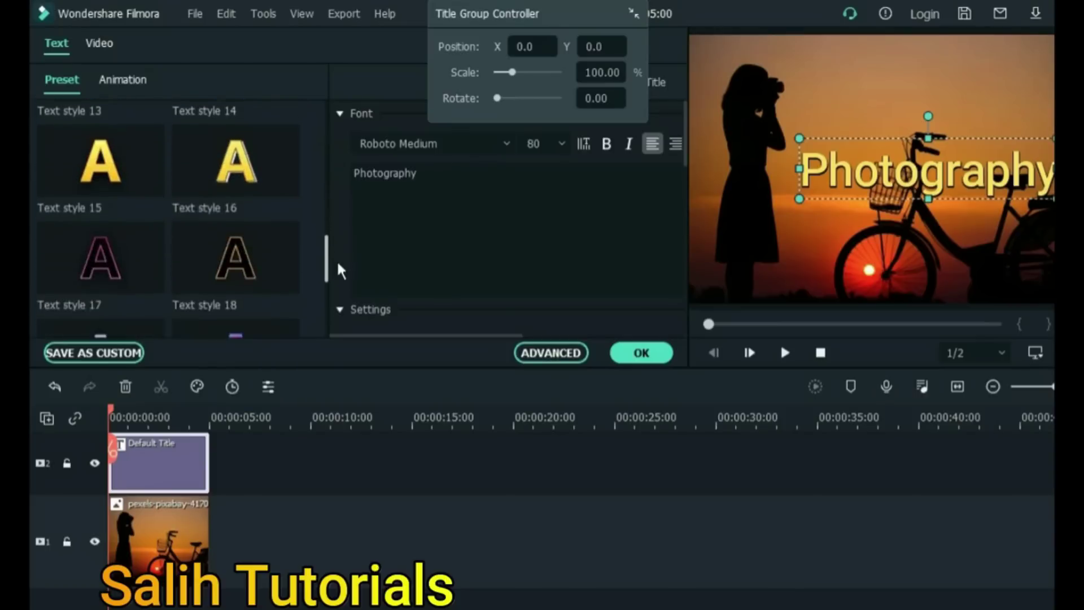
pyautogui.click(284, 280)
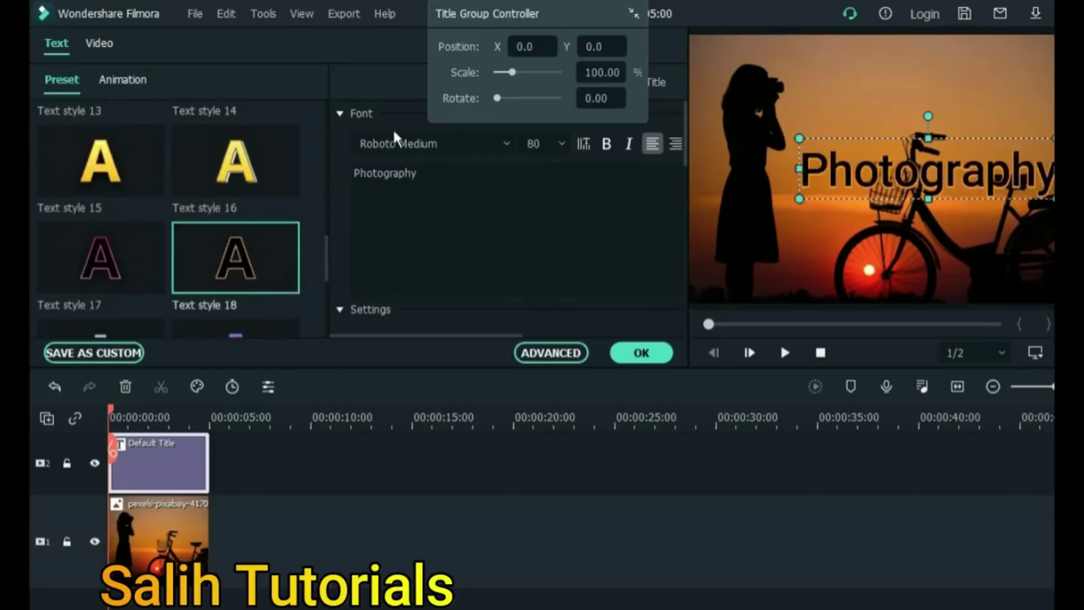
# Step: Browse fonts for the Photography title and set the font to INVASION
pyautogui.click(412, 144)
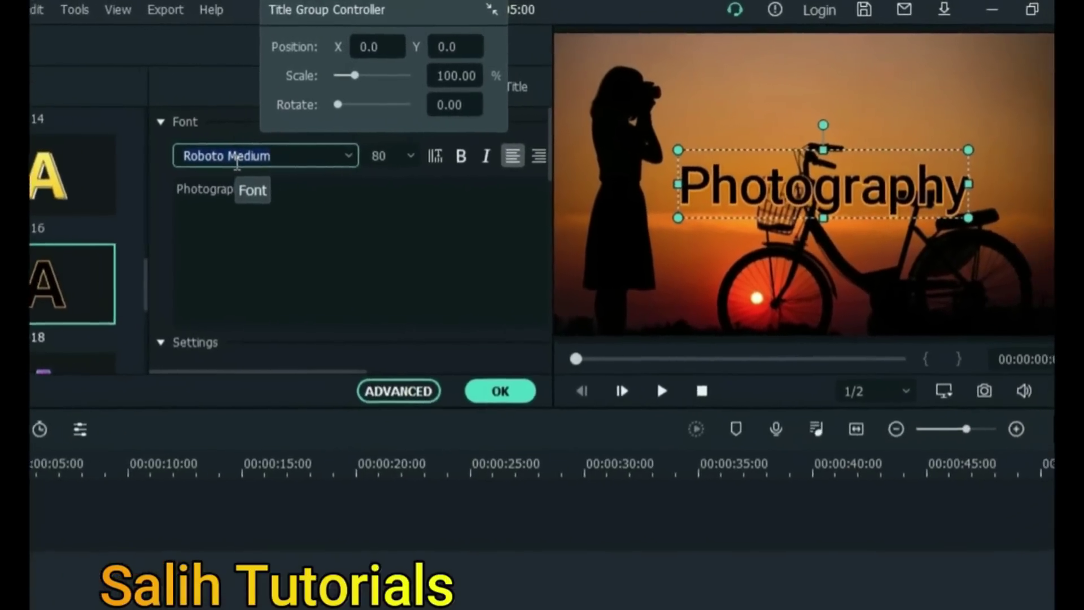
pyautogui.scroll(-8, 237, 164)
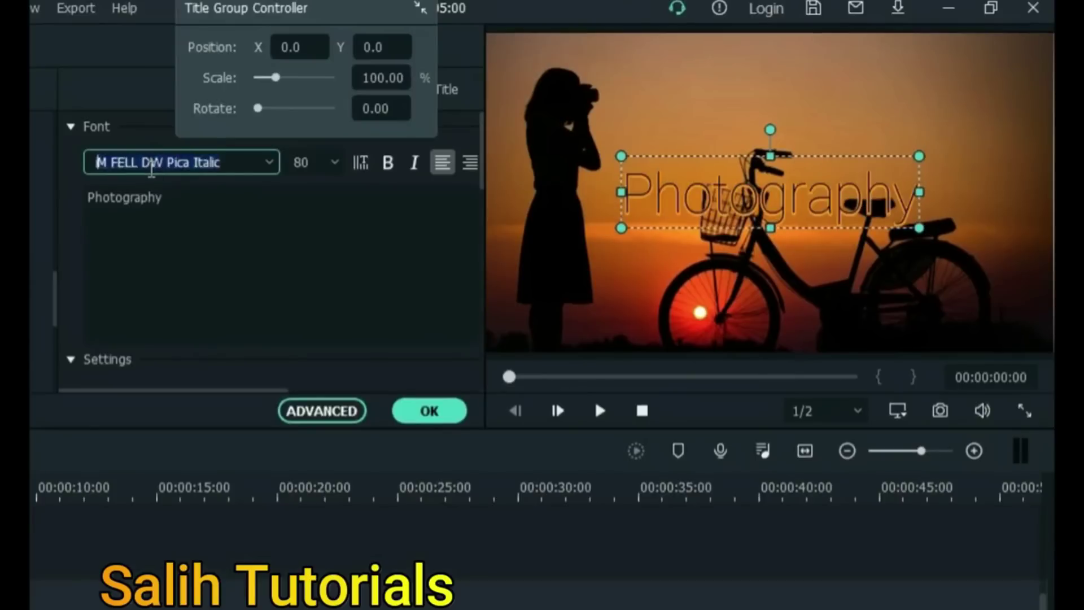
pyautogui.write('invaSION')
pyautogui.press('Return')
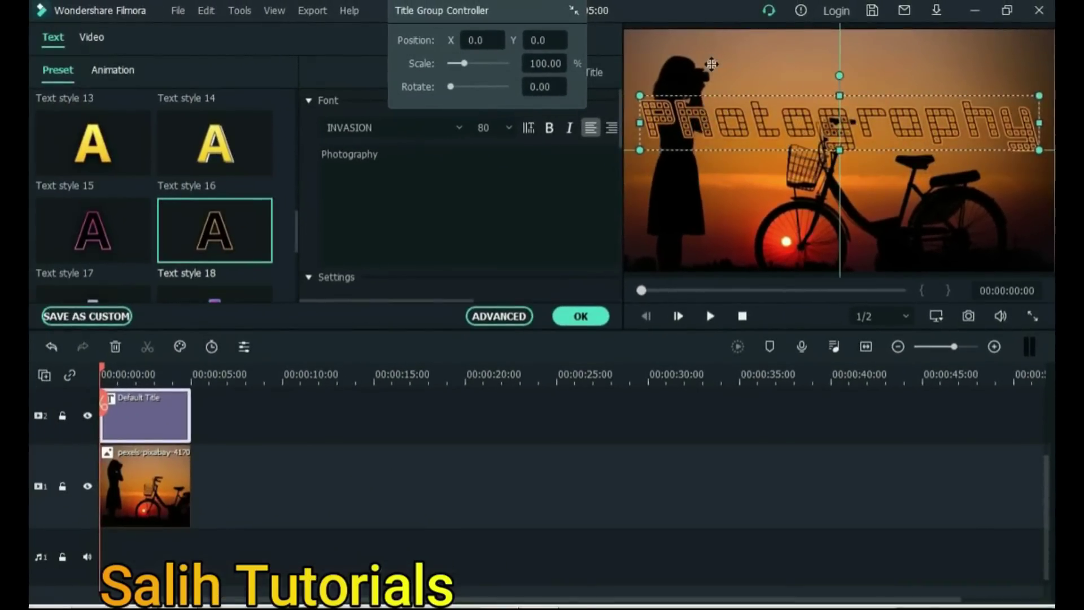
# Step: Move the Photography title up to the top edge of the bicycle photo and shrink it from its corner
pyautogui.moveTo(711, 63); pyautogui.dragTo(710, 13)
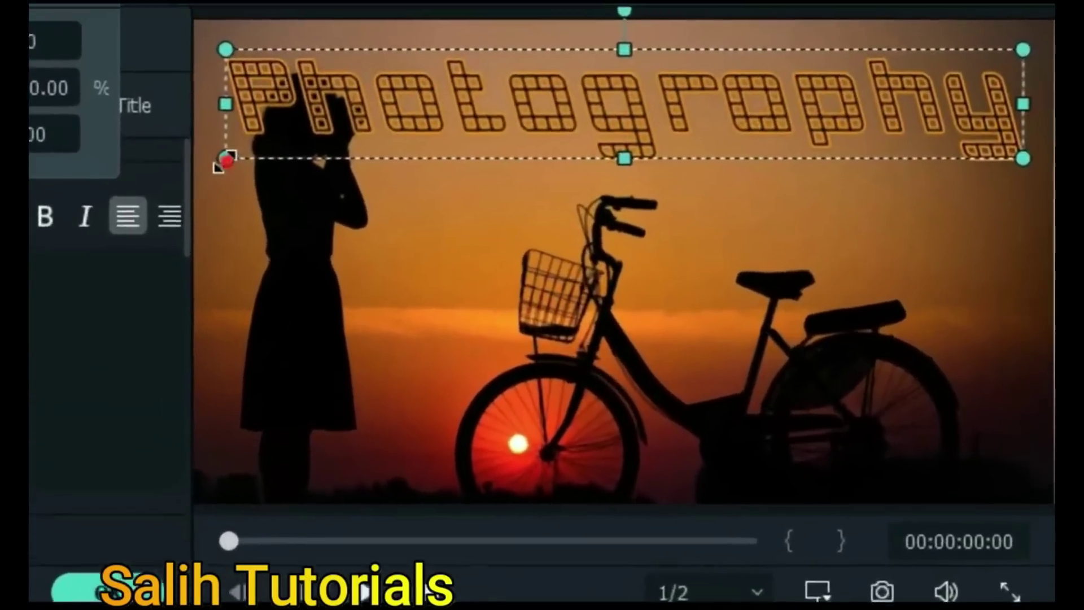
pyautogui.moveTo(221, 164); pyautogui.dragTo(350, 143)
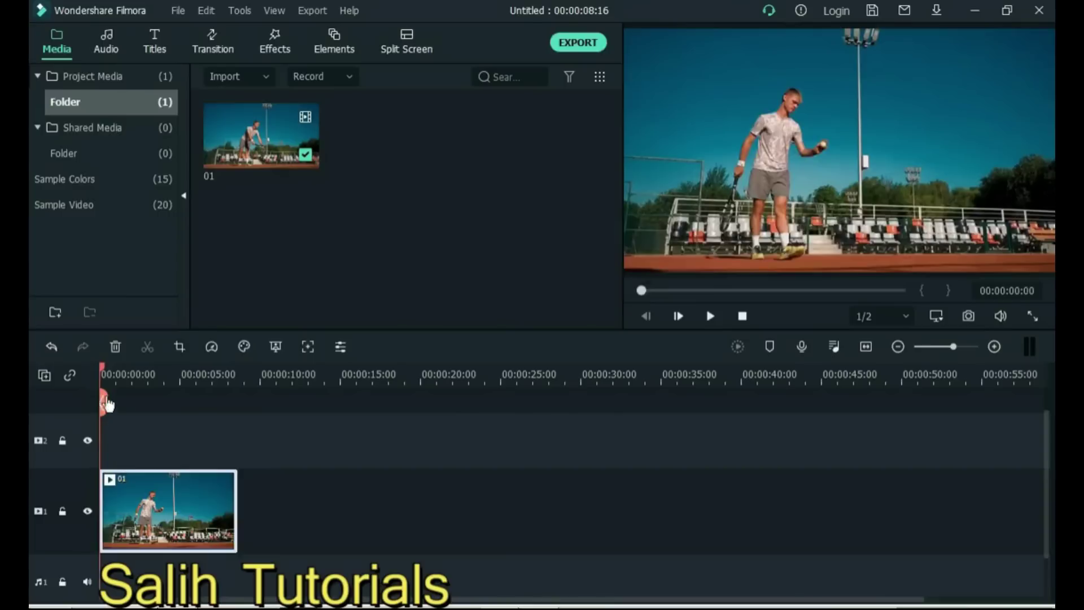
# Step: Split clip 01 at 00:00:00:10 and shift the remaining part later to leave a gap
pyautogui.scroll(5, 124, 373)
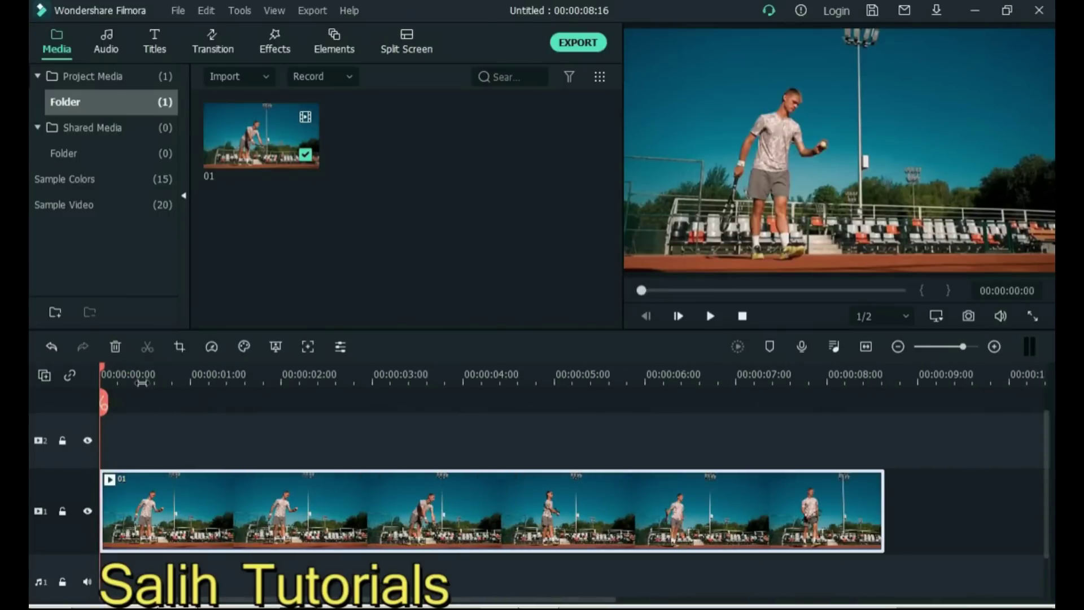
pyautogui.click(135, 376)
pyautogui.hotkey('ctrl', 'b')
pyautogui.moveTo(192, 514); pyautogui.dragTo(259, 513)
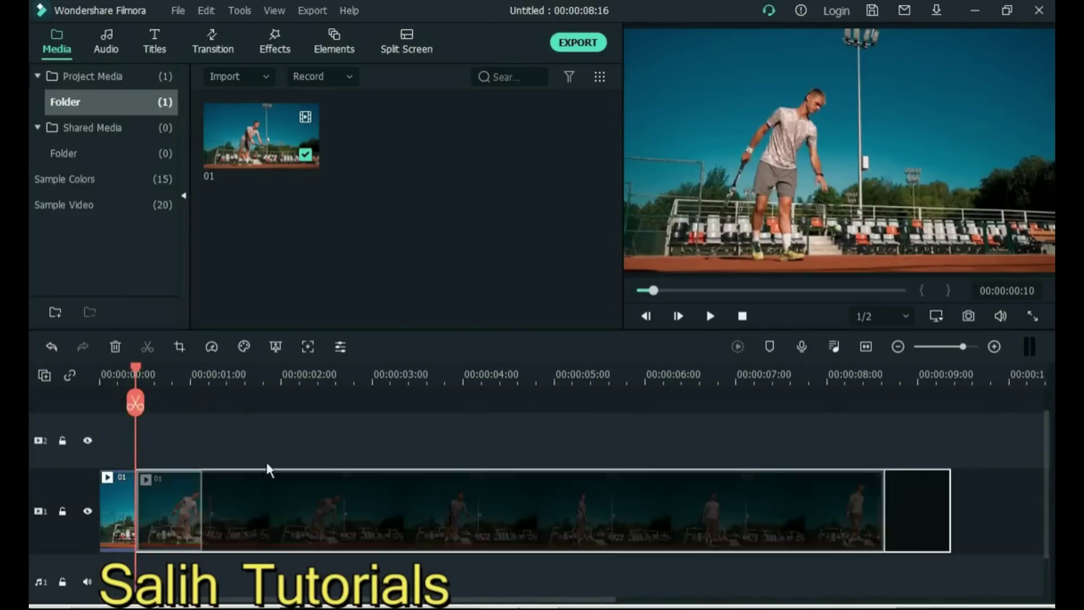
# Step: Split the remaining part of clip 01 near 2 s and again past 4 s, leaving a gap after each piece
pyautogui.click(291, 431)
pyautogui.hotkey('ctrl', 'b')
pyautogui.moveTo(417, 515); pyautogui.dragTo(677, 508)
pyautogui.click(492, 513)
pyautogui.hotkey('ctrl', 'b')
# Step: Split the last piece at 00:00:06:24, shift the remainder later to leave a gap, and fit the whole timeline in view
pyautogui.click(733, 412)
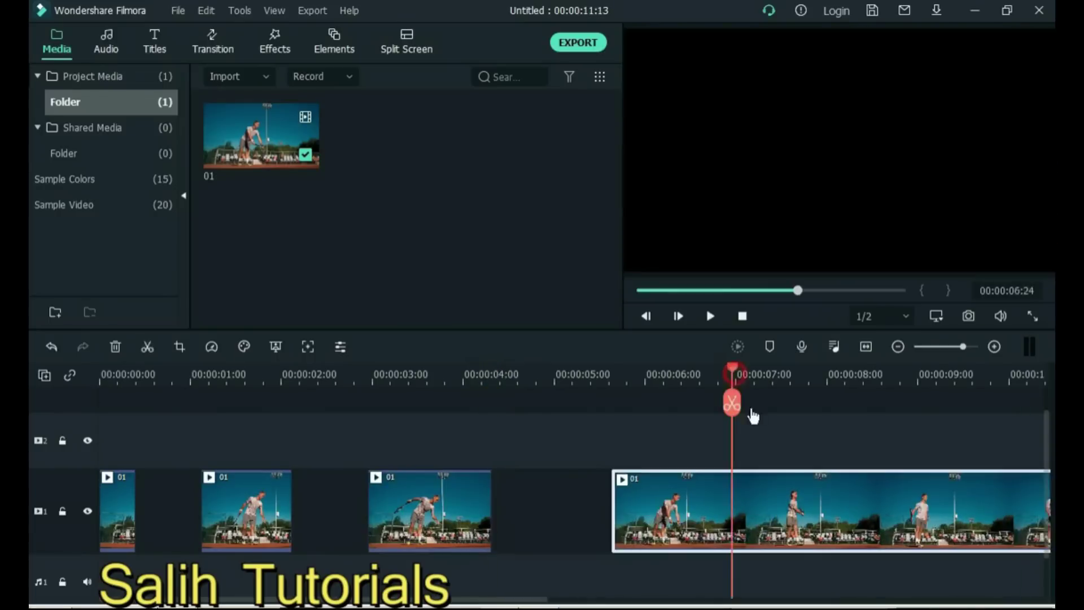
pyautogui.hotkey('ctrl', 'b')
pyautogui.moveTo(793, 512); pyautogui.dragTo(882, 512)
pyautogui.click(867, 346)
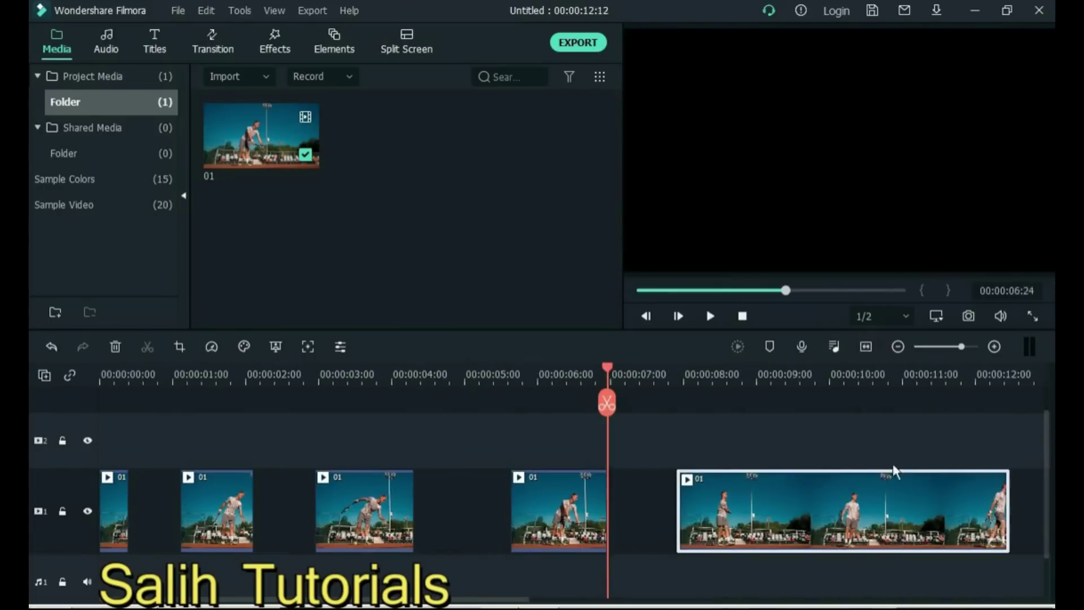
pyautogui.click(1027, 510)
# Step: Try closing the first two gaps by moving the second and third pieces individually, and undo both moves
pyautogui.moveTo(198, 490); pyautogui.dragTo(148, 511)
pyautogui.moveTo(348, 517); pyautogui.dragTo(237, 527)
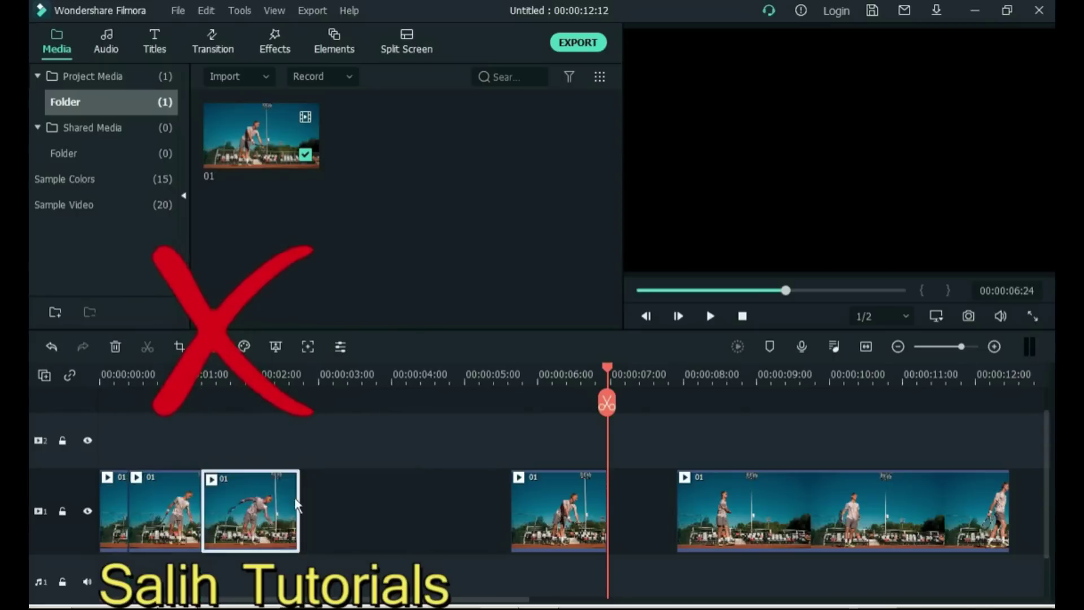
pyautogui.hotkey('ctrl', 'z')
pyautogui.hotkey('ctrl', 'z')
# Step: Select all five pieces of clip 01, try removing the gaps between them in one command, and undo it
pyautogui.moveTo(1025, 514); pyautogui.dragTo(100, 534)
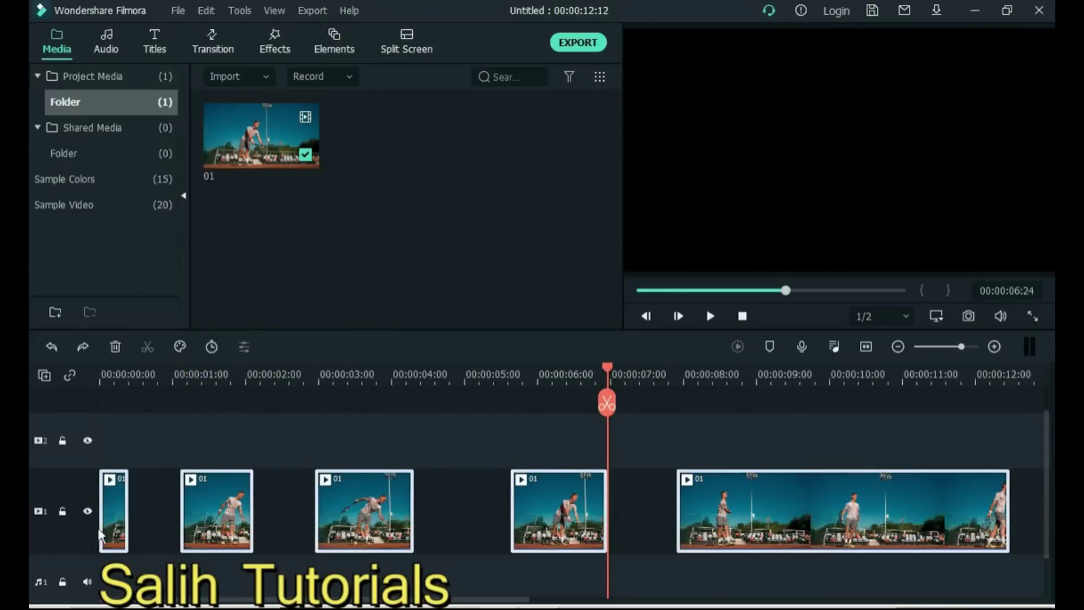
pyautogui.rightClick(214, 511)
pyautogui.click(267, 114)
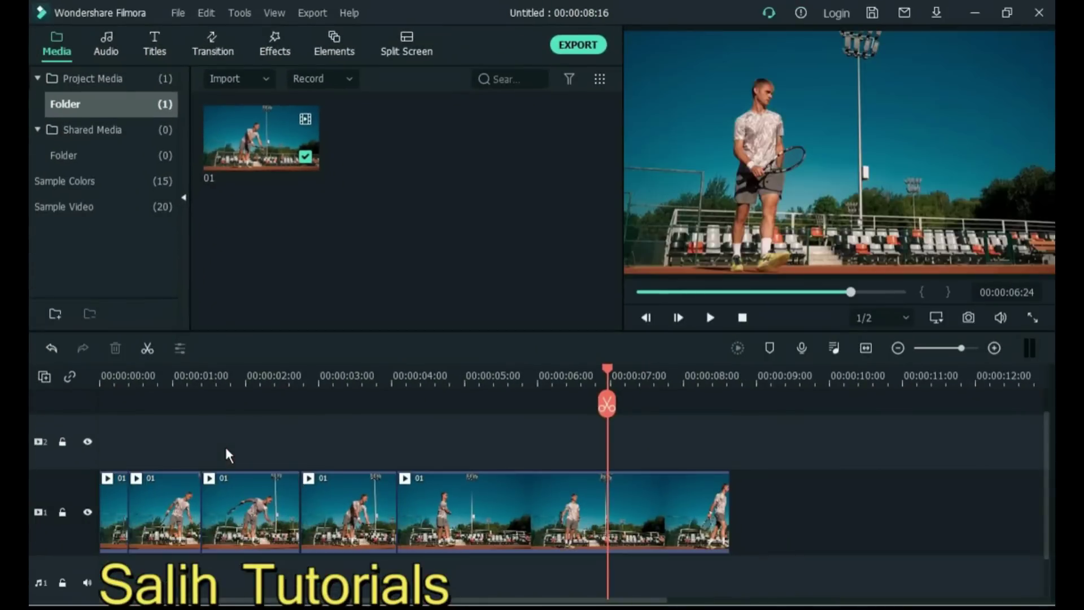
pyautogui.hotkey('ctrl', 'z')
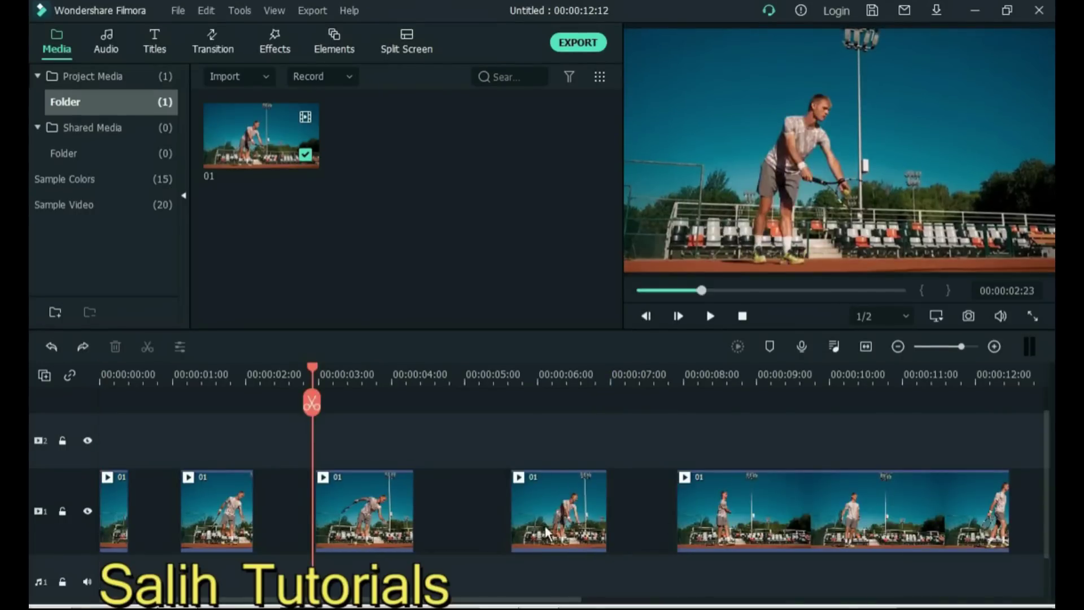
# Step: Reselect every piece on video track 1, close all the gaps together, and clear the selection
pyautogui.moveTo(1035, 517); pyautogui.dragTo(130, 512)
pyautogui.hotkey('alt', 'Delete')
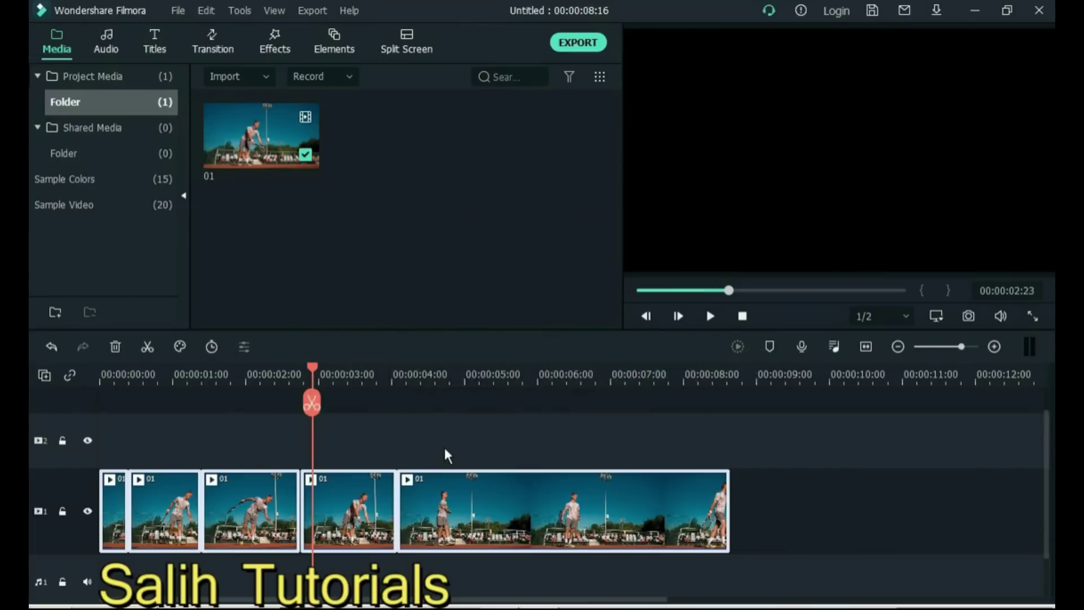
pyautogui.click(445, 448)
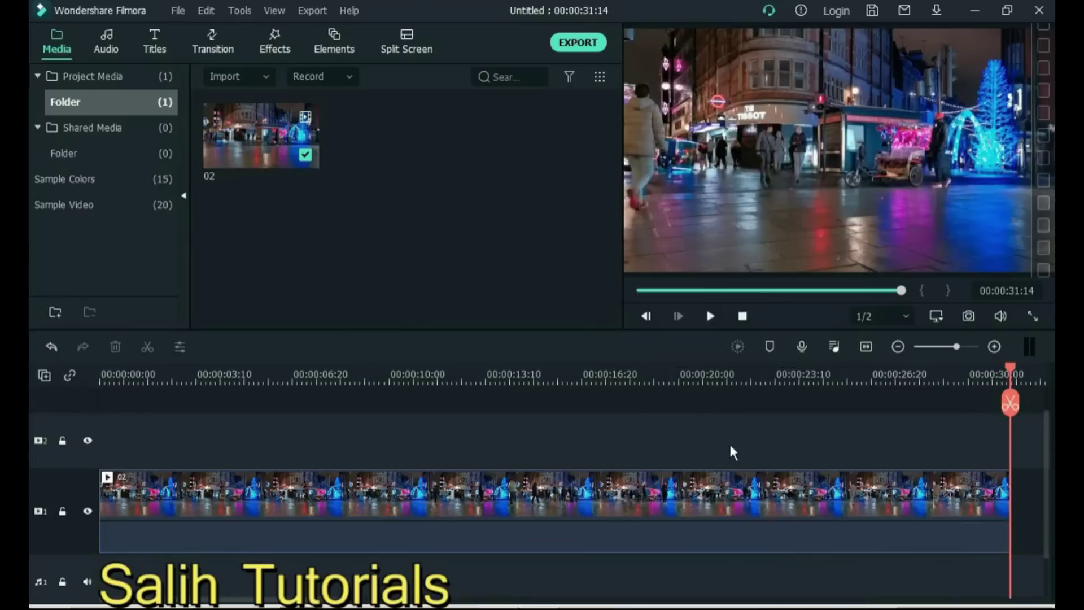
# Step: Preview clip 02 from the start and speed it up with the Fast 2x preset
pyautogui.press('space')
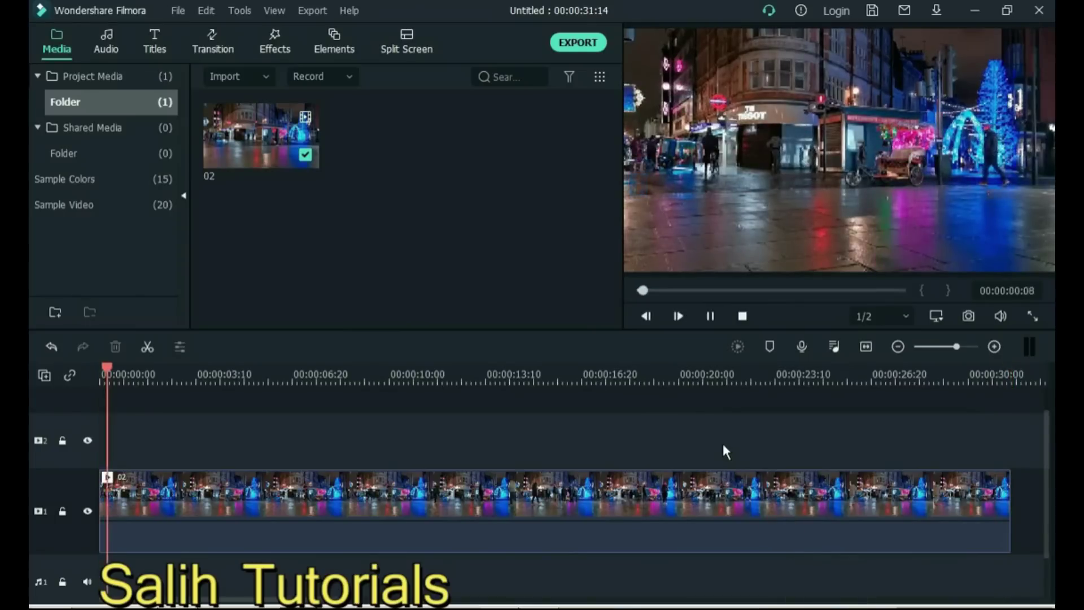
pyautogui.click(362, 495)
pyautogui.click(212, 347)
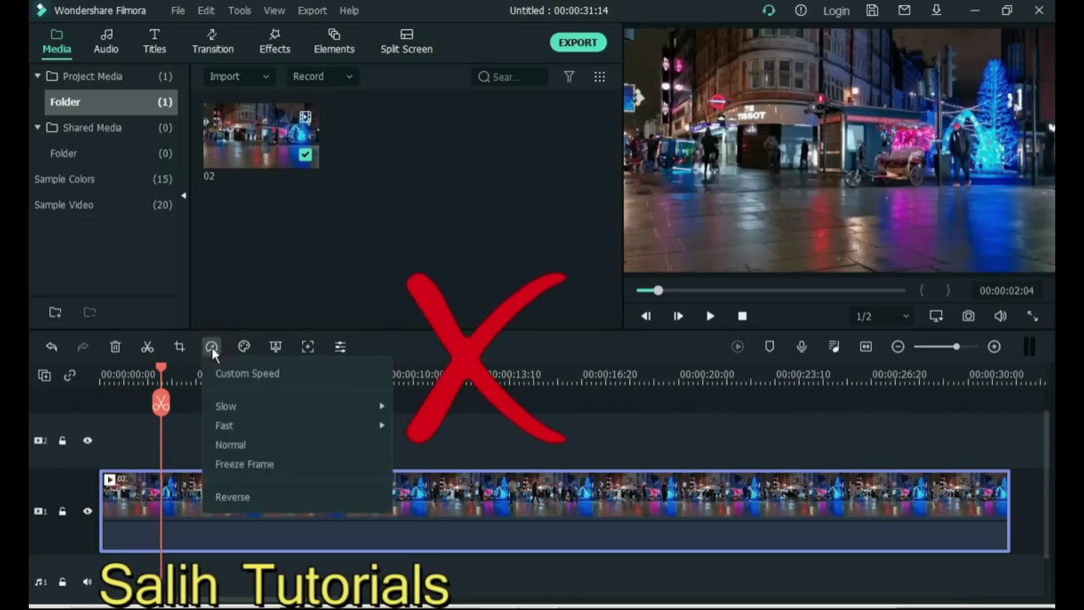
pyautogui.moveTo(446, 427)
pyautogui.click(421, 447)
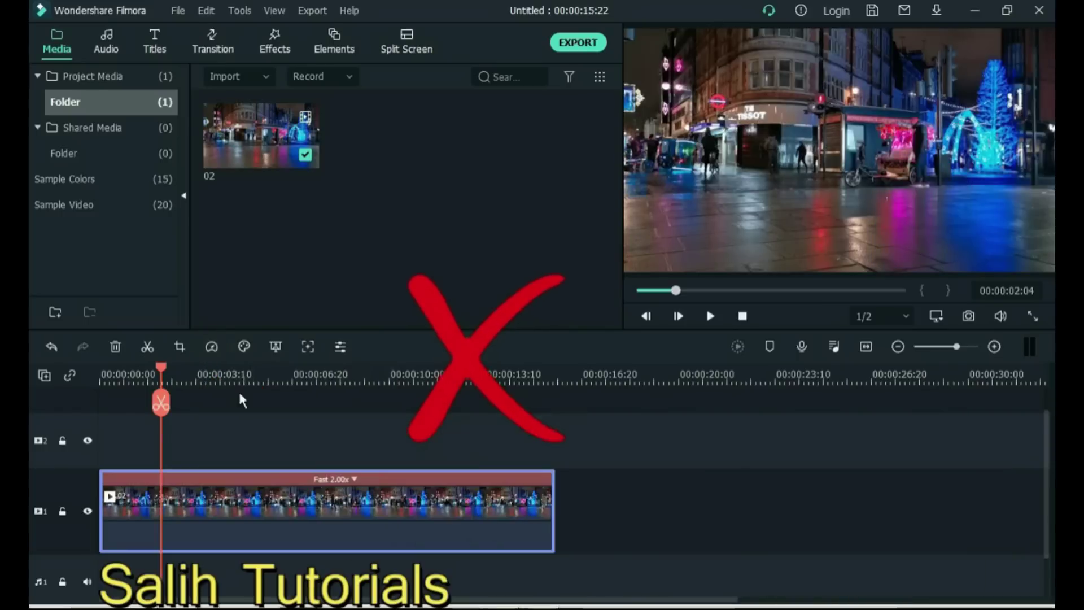
# Step: Try another Fast speed preset on clip 02 and undo both speed changes
pyautogui.click(213, 347)
pyautogui.moveTo(246, 426)
pyautogui.click(431, 471)
pyautogui.hotkey('ctrl', 'z')
pyautogui.hotkey('ctrl', 'z')
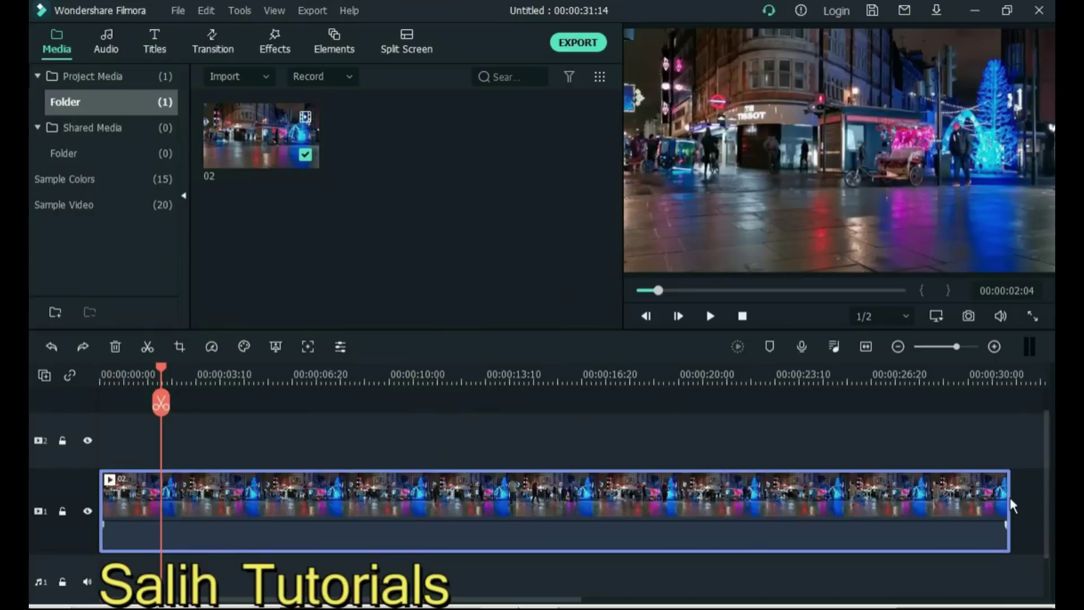
# Step: Retime clip 02 from its end edge to 11.95x and play it, readjust it to 2.72x, and stop playback
pyautogui.moveTo(1011, 498); pyautogui.dragTo(174, 524)
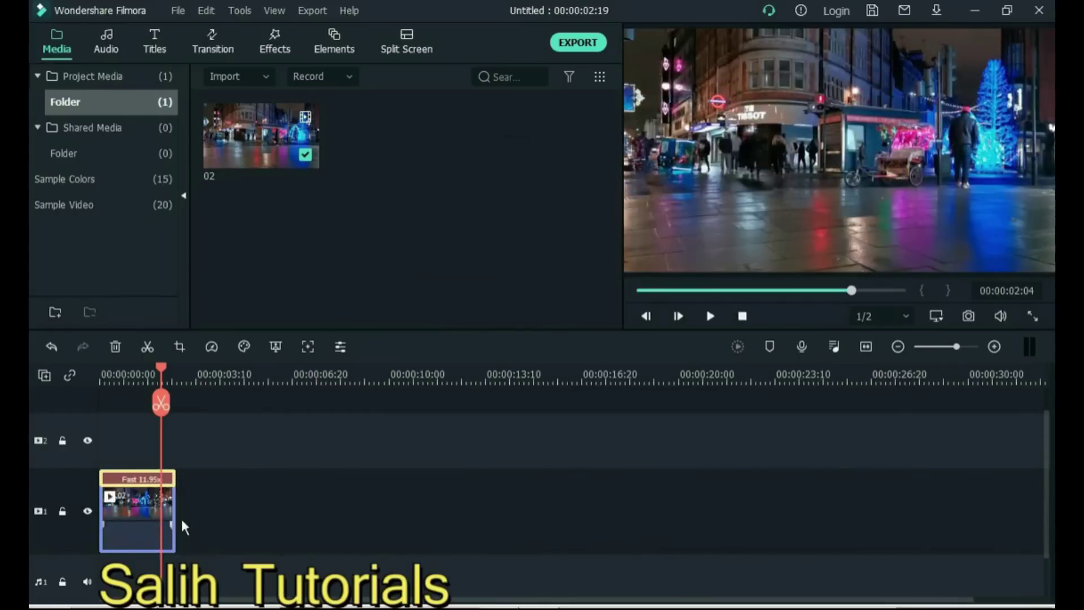
pyautogui.press('space')
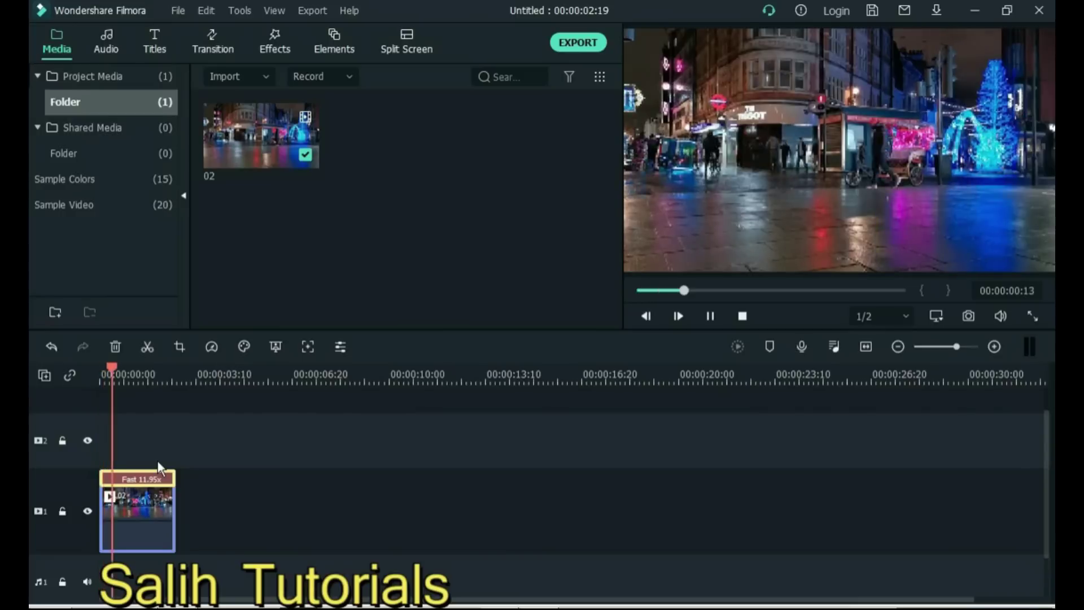
pyautogui.moveTo(175, 500); pyautogui.dragTo(433, 501)
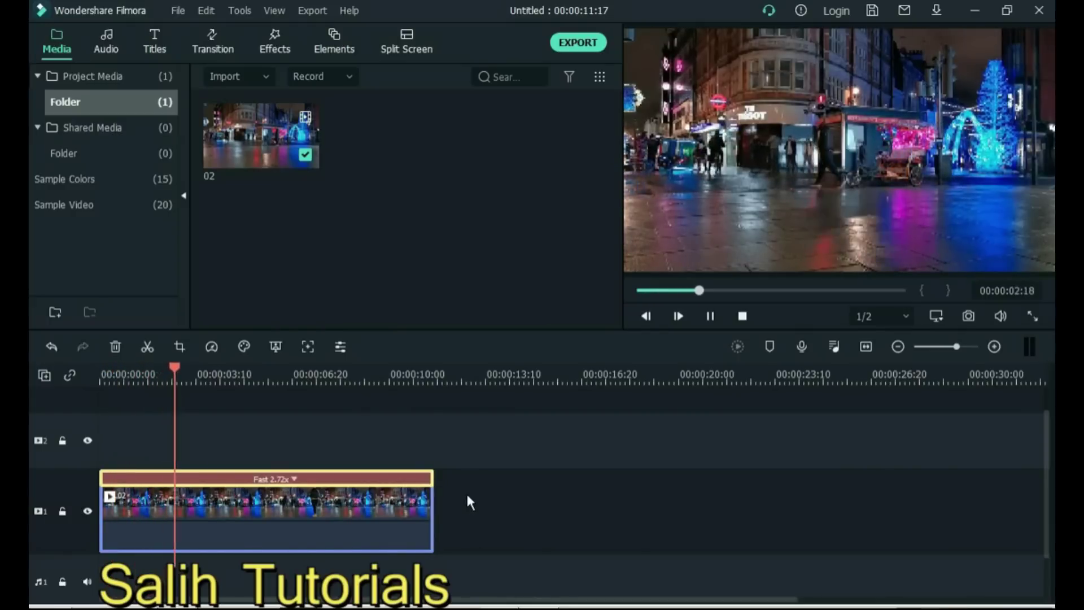
pyautogui.press('space')
# Step: Stretch clip 02 to 0.83x speed, preview it, and reset its speed to Normal
pyautogui.moveTo(433, 497); pyautogui.dragTo(970, 484)
pyautogui.press('space')
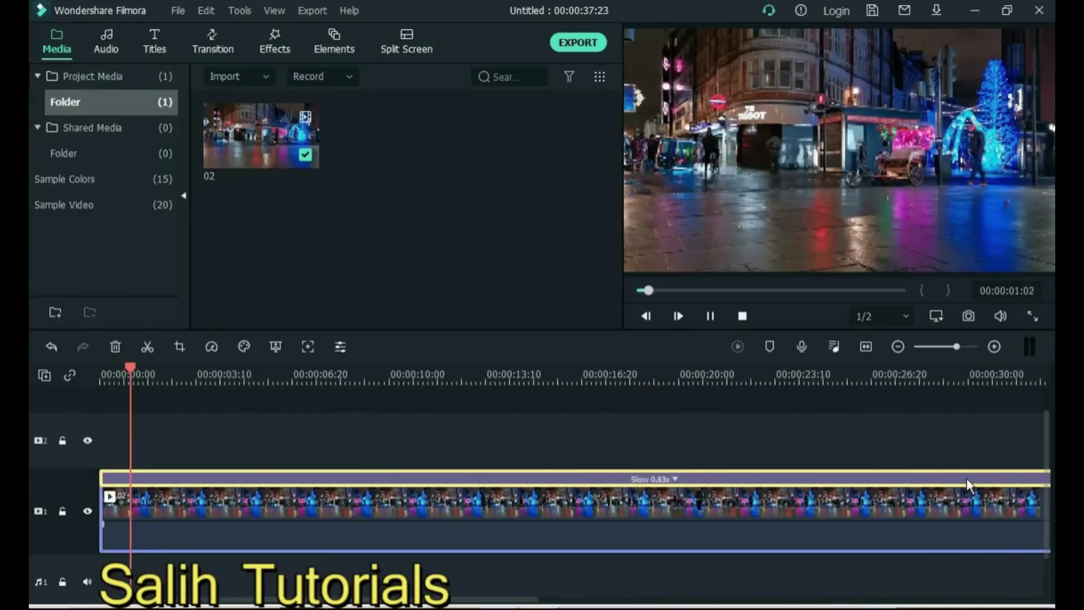
pyautogui.click(673, 479)
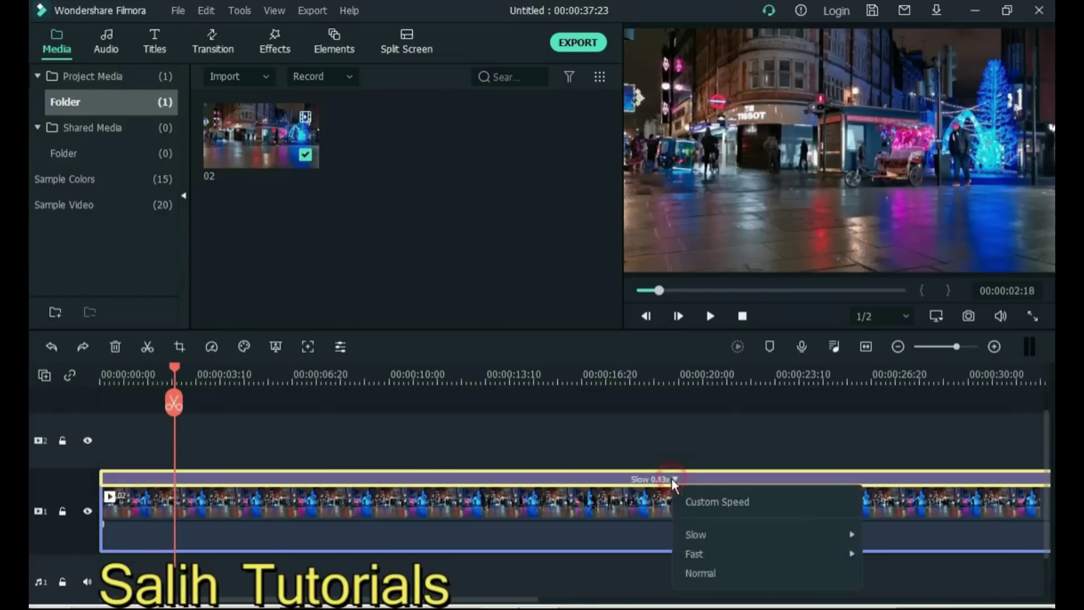
pyautogui.click(701, 573)
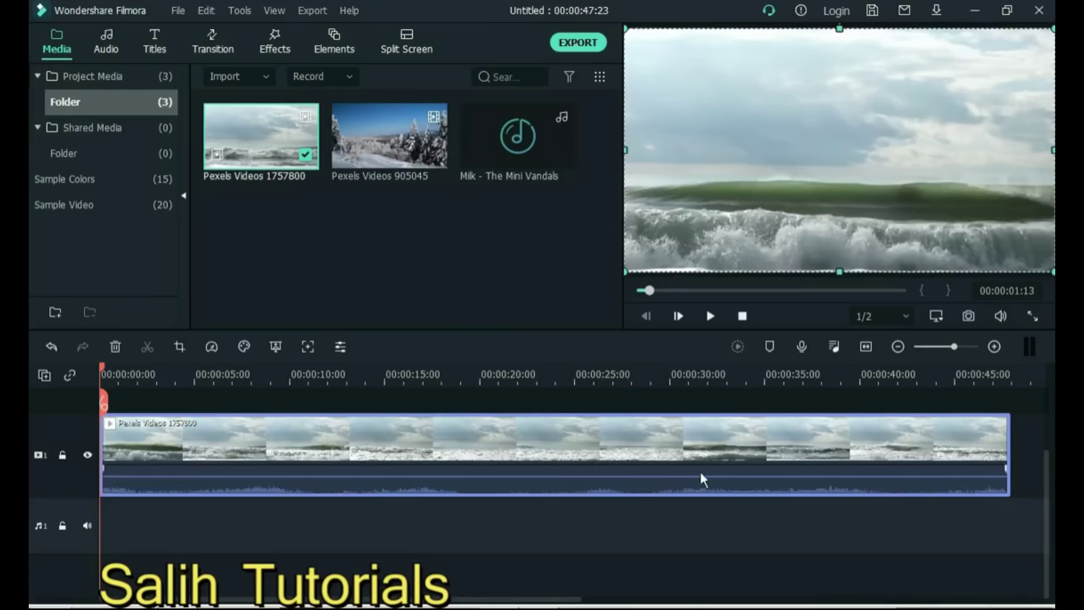
# Step: Place Pexels Videos 905045 on video track 2 and the Milk - The Mini Vandals music on audio track 1, both at the start
pyautogui.moveTo(670, 480)
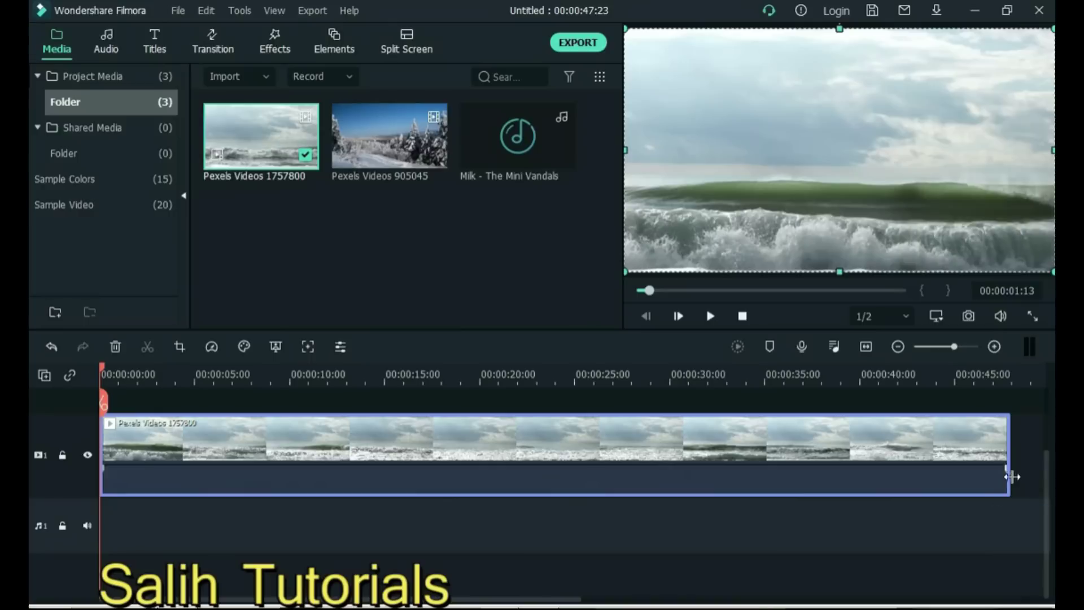
pyautogui.scroll(3, 1046, 500)
pyautogui.moveTo(390, 136); pyautogui.dragTo(113, 472)
pyautogui.click(468, 375)
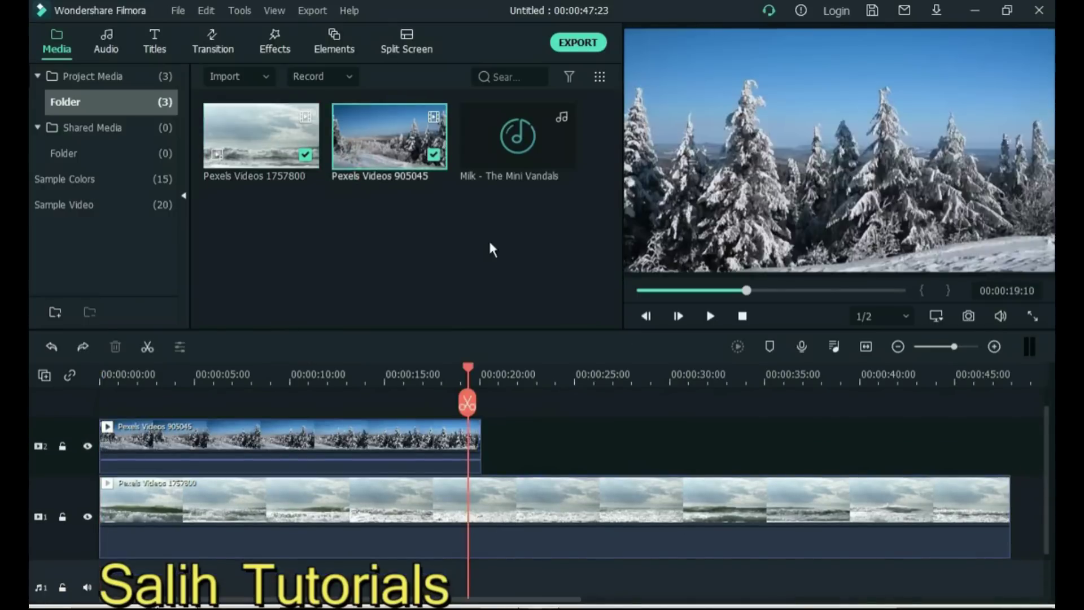
pyautogui.moveTo(495, 158); pyautogui.dragTo(79, 582)
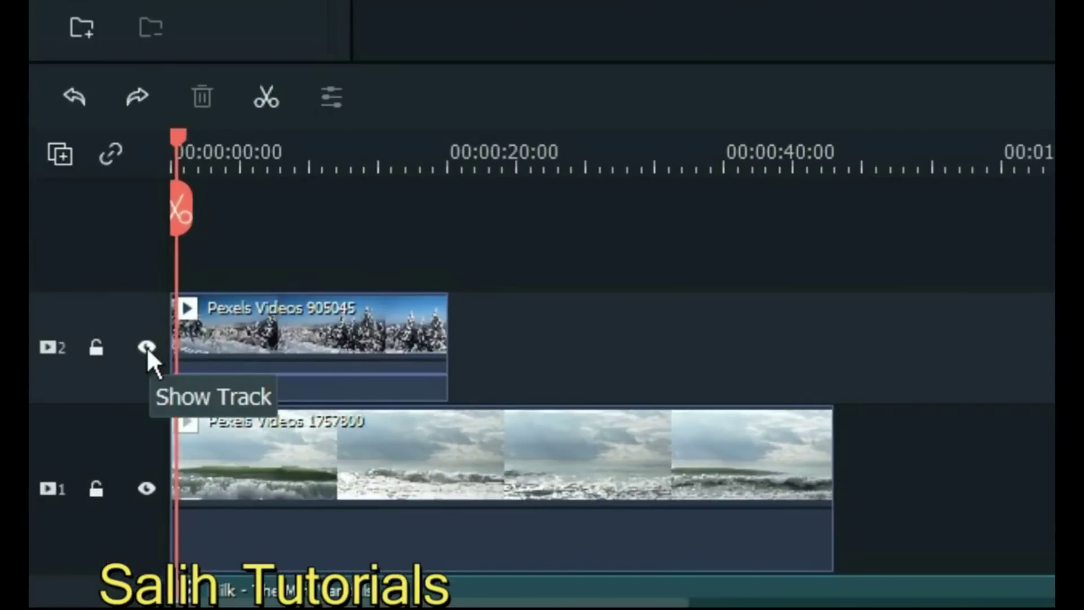
# Step: Hide video track 2 and play back the timeline briefly
pyautogui.click(108, 427)
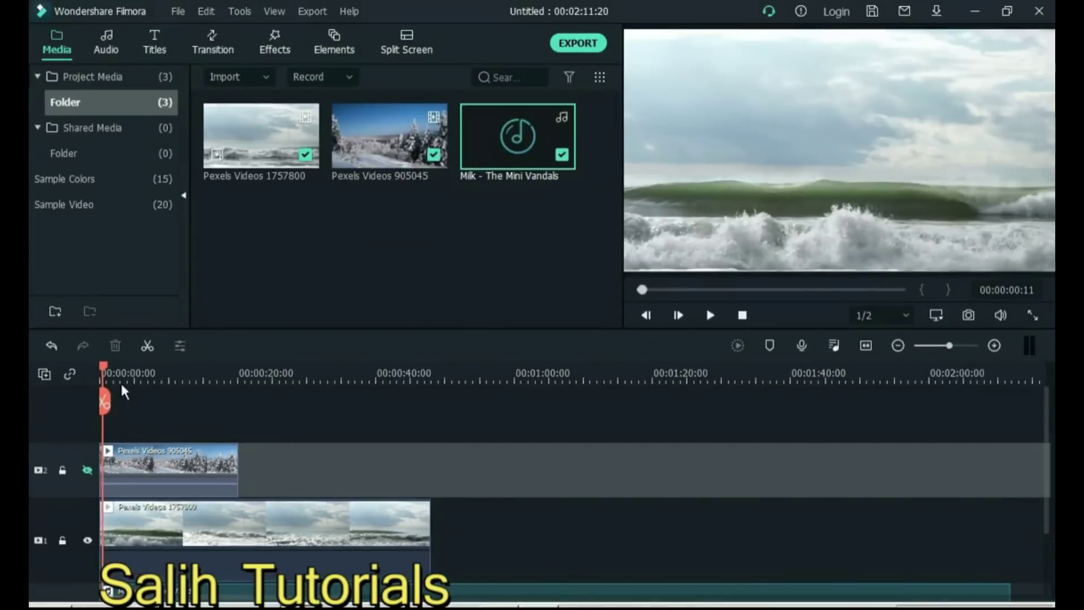
pyautogui.press('space')
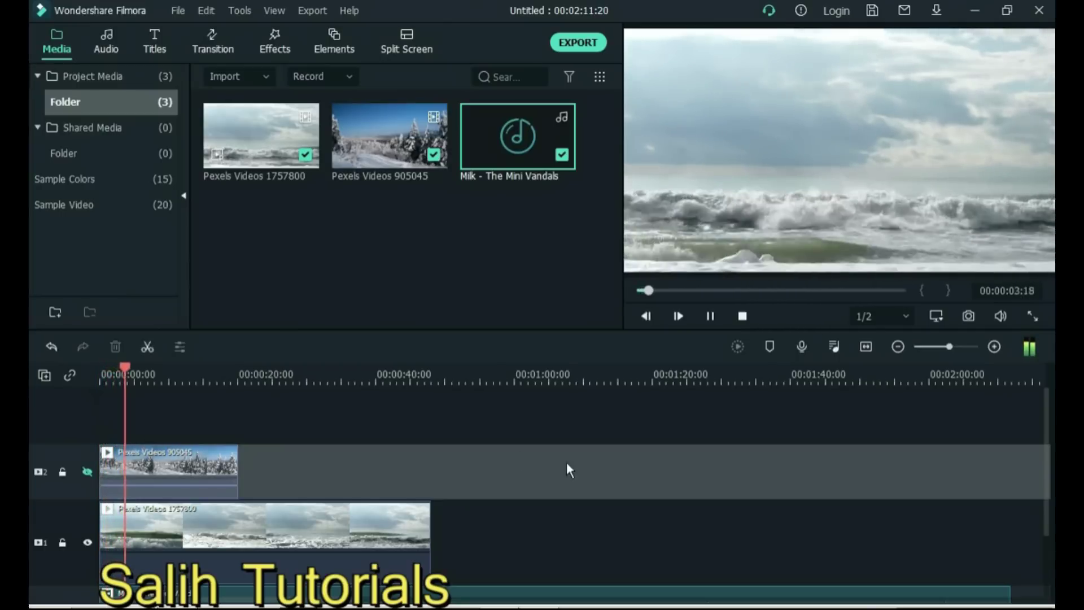
pyautogui.press('space')
# Step: Mute audio track 1 and preview the timeline, then unmute the track and resume playback
pyautogui.scroll(-3, 799, 489)
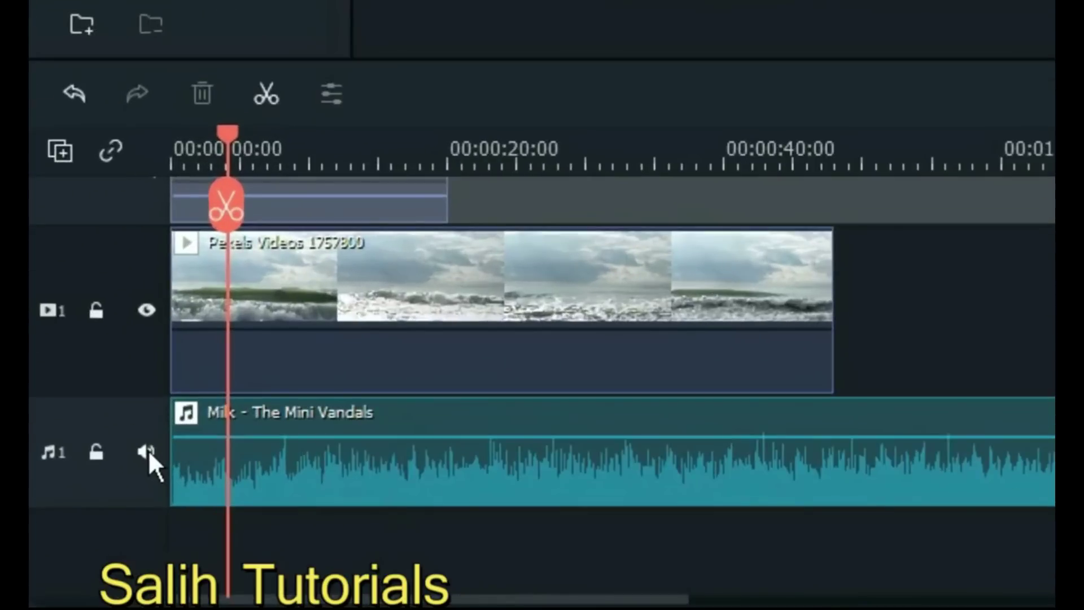
pyautogui.click(148, 449)
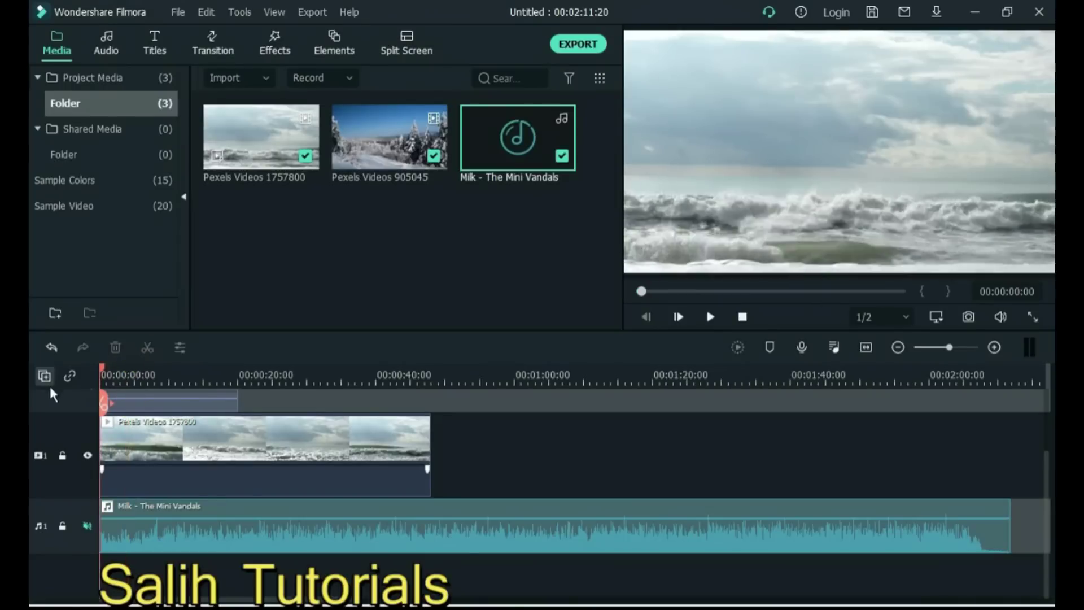
pyautogui.press('space')
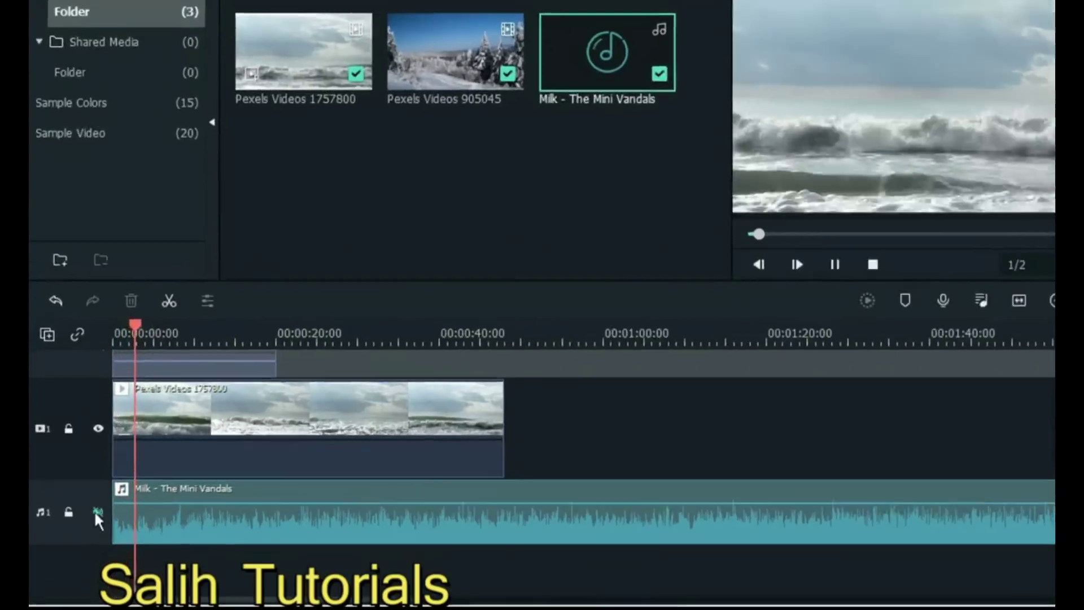
pyautogui.click(87, 526)
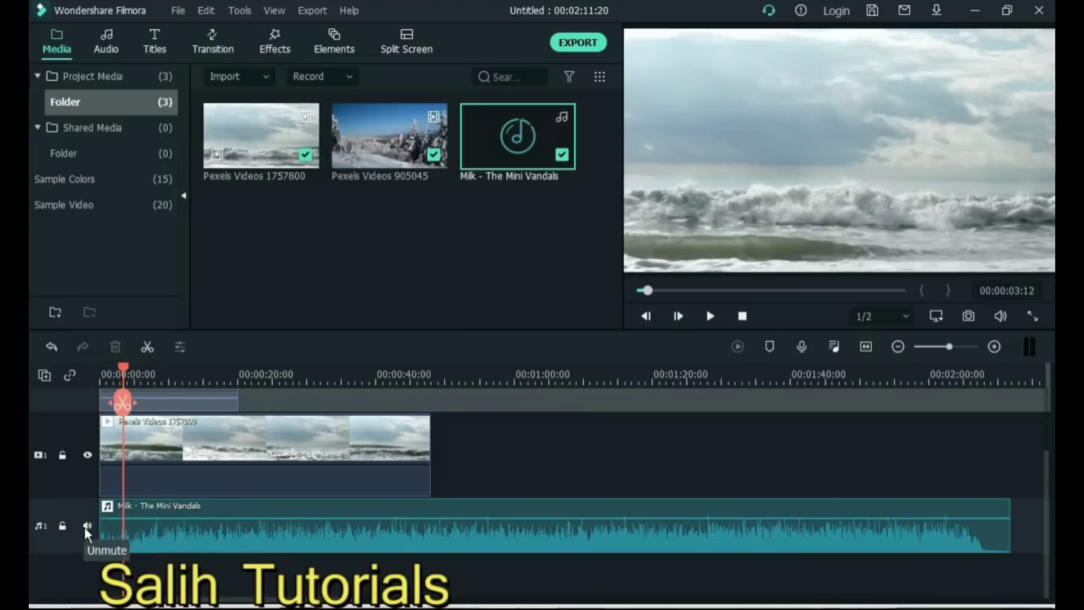
pyautogui.press('space')
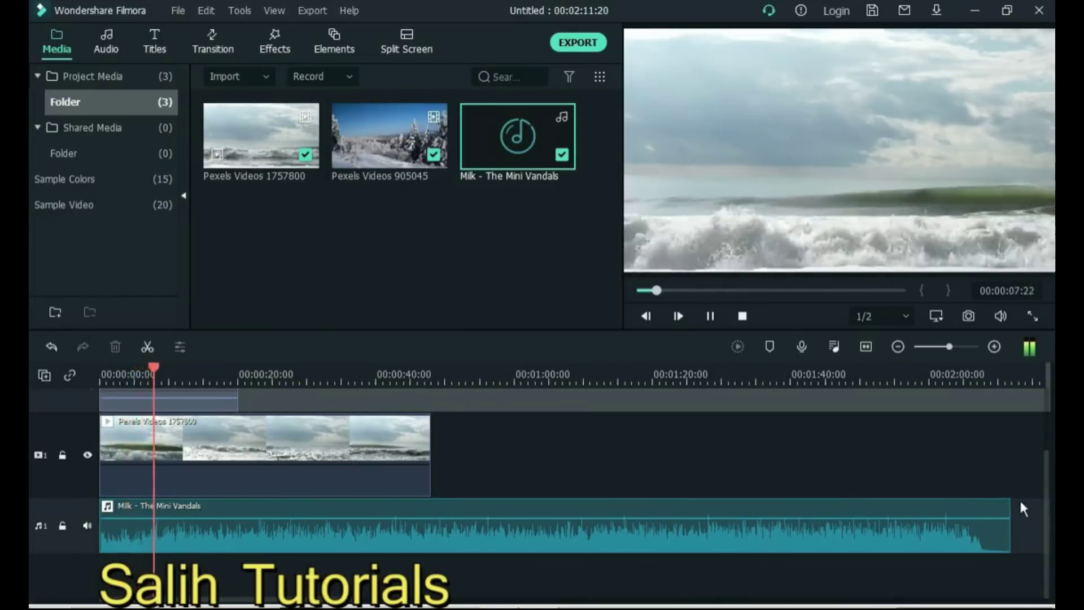
# Step: Hide video track 1 and show video track 2 again
pyautogui.moveTo(1046, 495); pyautogui.dragTo(889, 446)
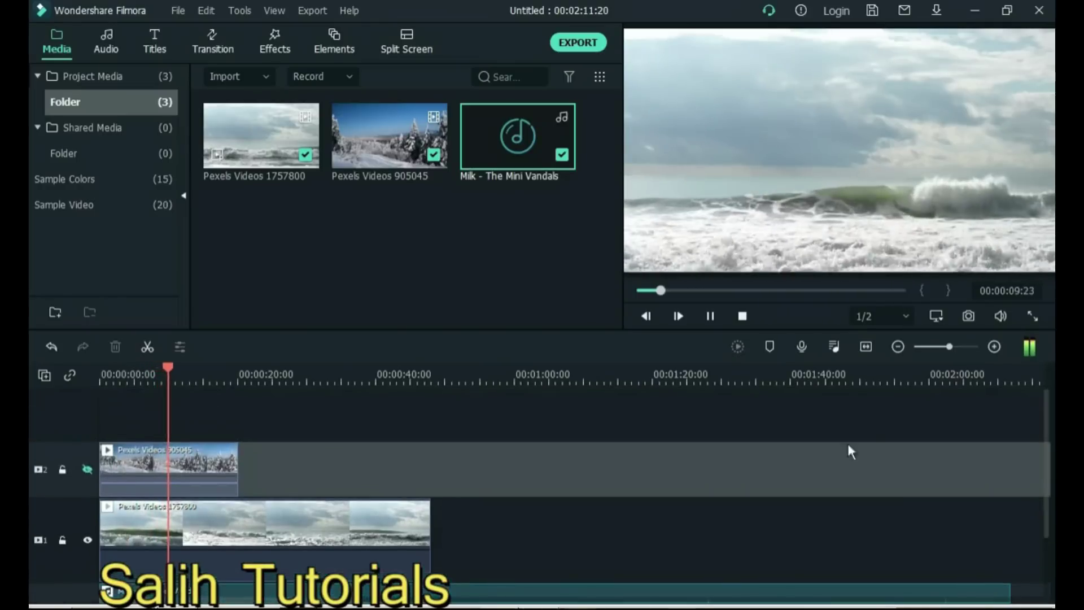
pyautogui.click(88, 540)
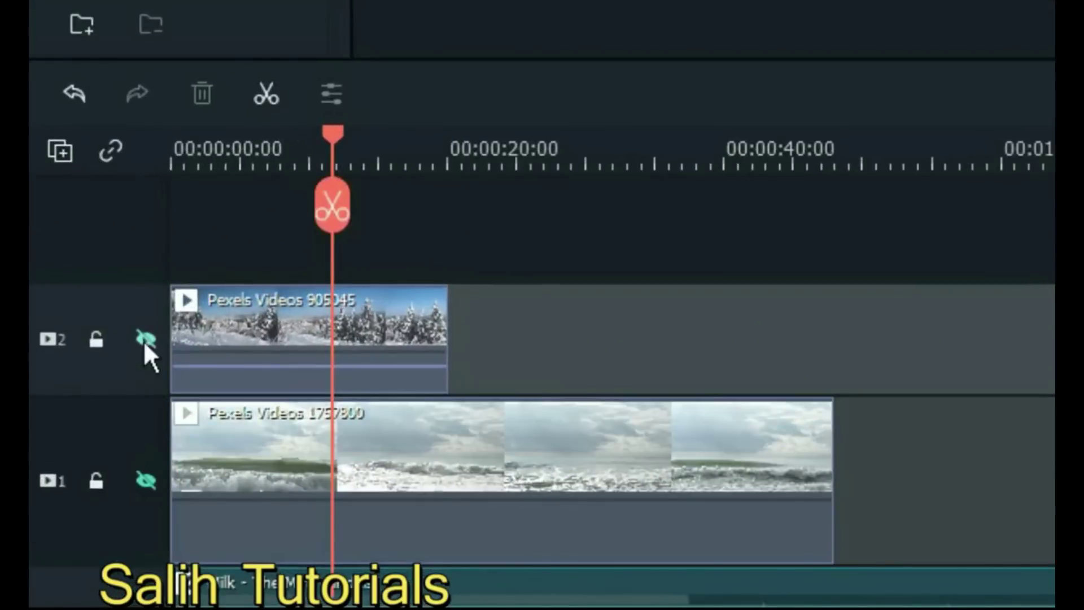
pyautogui.click(146, 340)
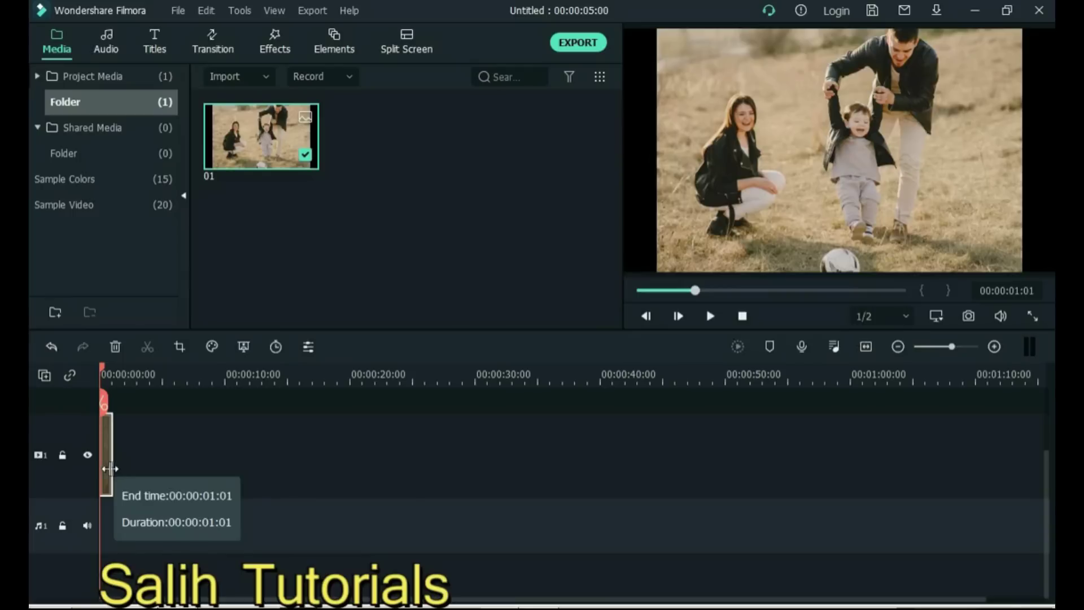
# Step: Trim photo clip 01 on video track 1 to about 16 frames and fit the timeline zoom to it
pyautogui.moveTo(110, 469); pyautogui.dragTo(109, 469)
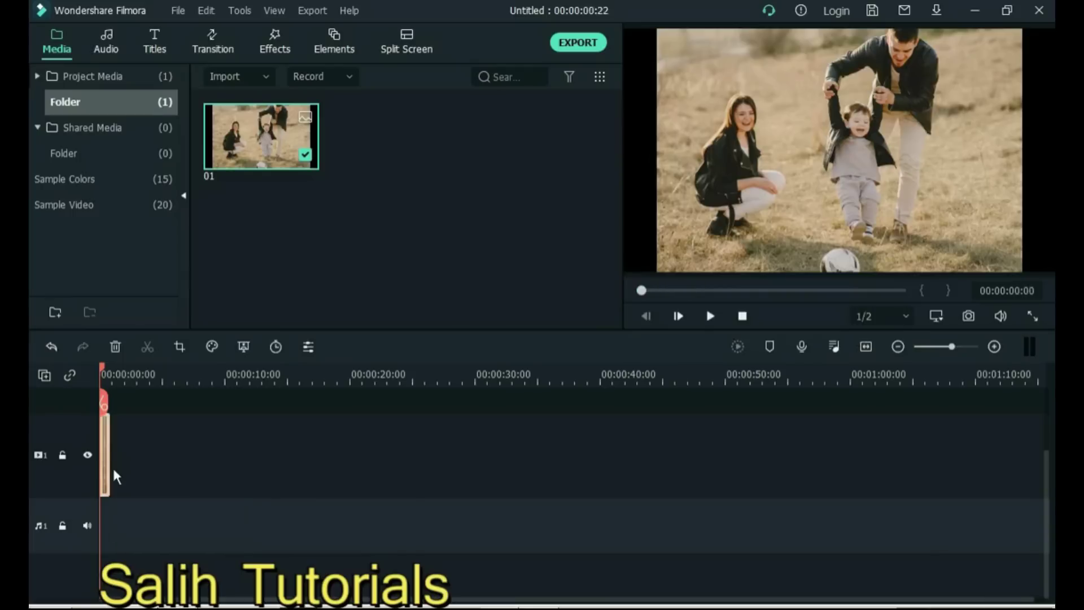
pyautogui.hotkey('ctrl', 'z')
pyautogui.click(995, 346)
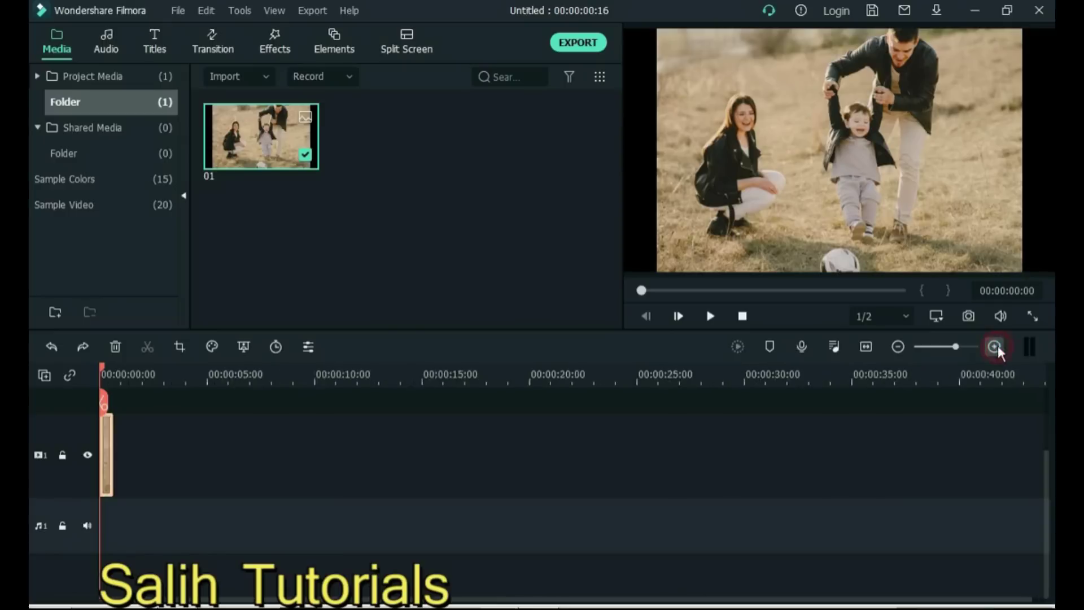
pyautogui.click(898, 347)
pyautogui.click(898, 346)
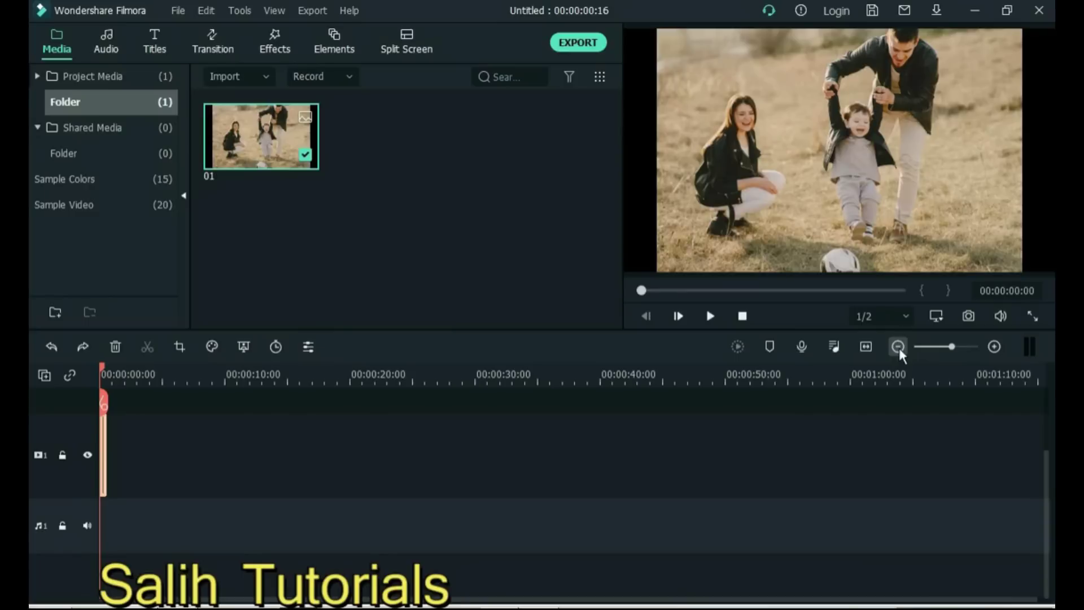
pyautogui.click(867, 351)
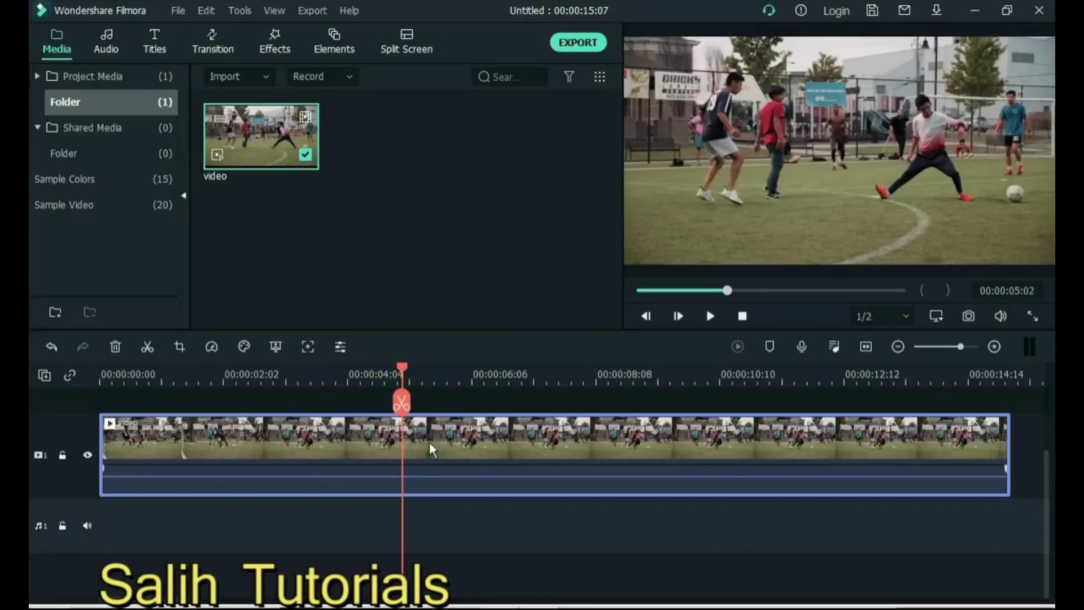
# Step: Add a freeze frame to the football video clip at 00:00:05:02, fit the timeline to the clip and preview the result
pyautogui.rightClick(429, 442)
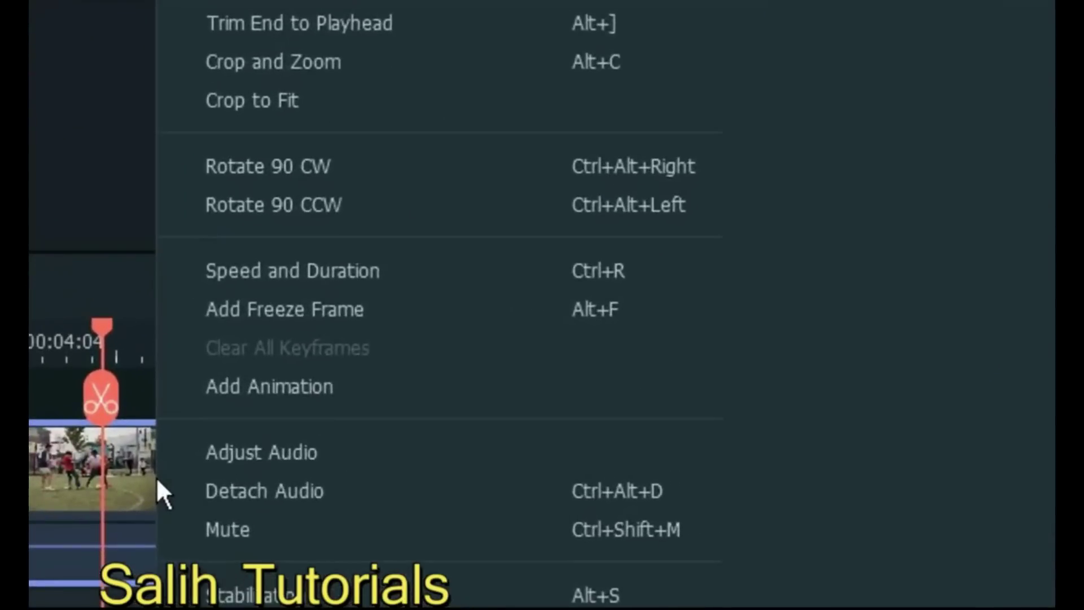
pyautogui.click(251, 317)
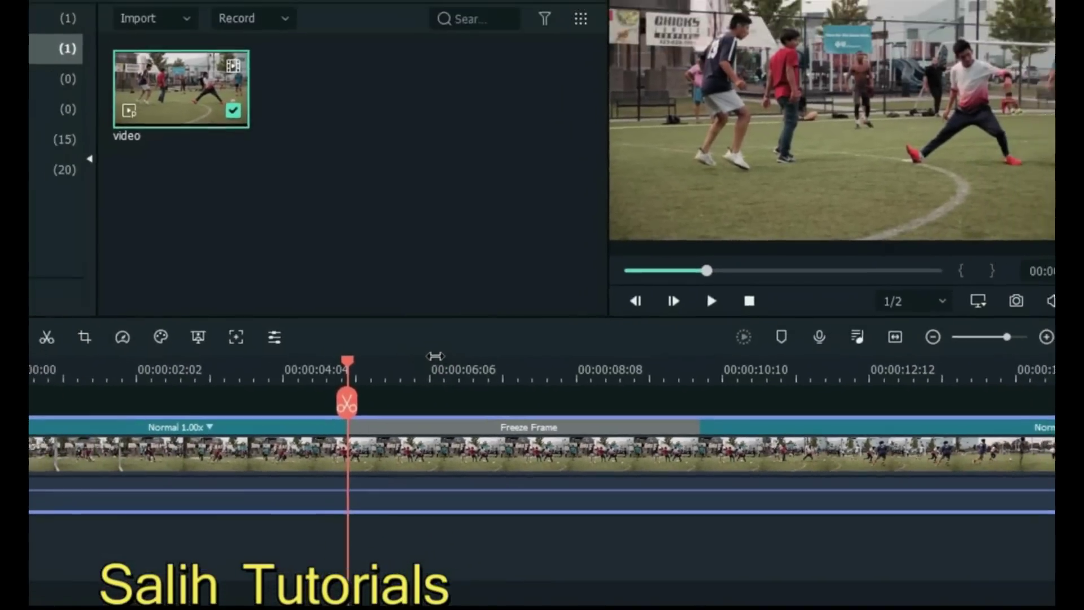
pyautogui.press('space')
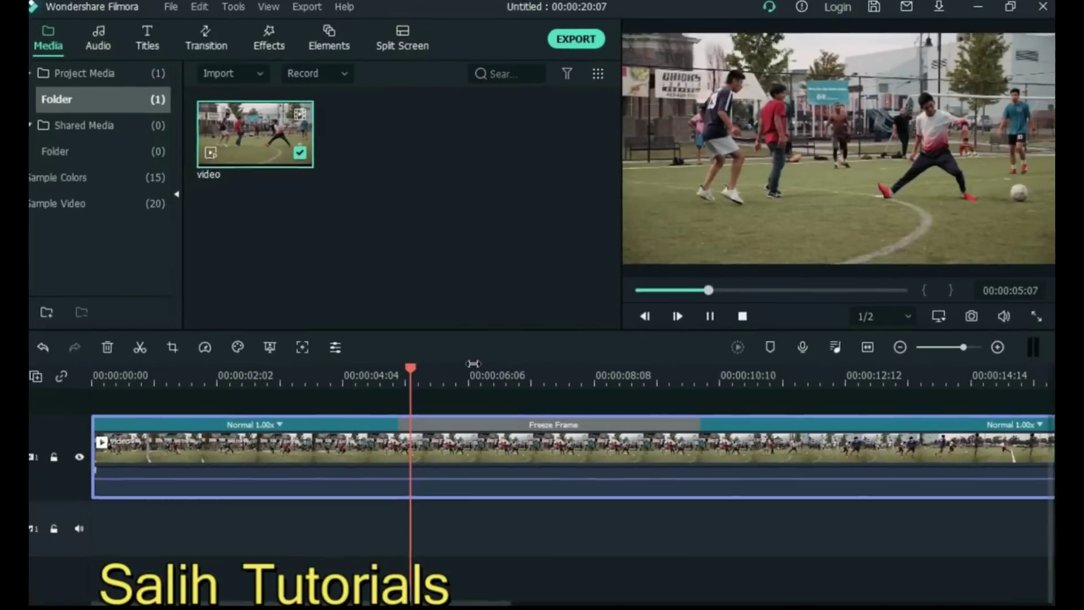
pyautogui.click(874, 348)
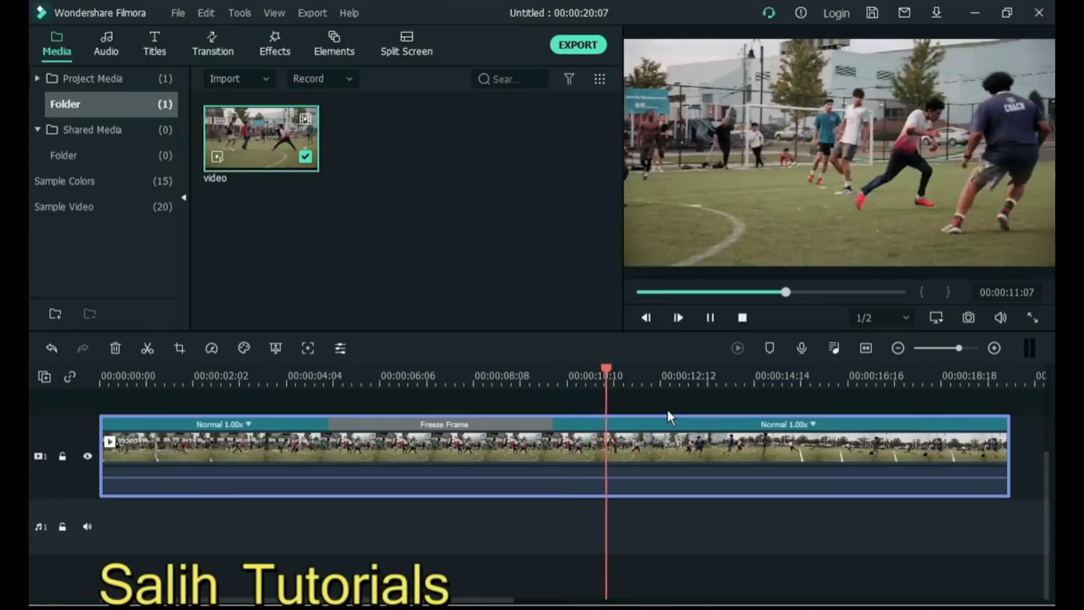
pyautogui.press('space')
# Step: Shorten the freeze frame section to under one second and play back the clip around it
pyautogui.moveTo(551, 425); pyautogui.dragTo(550, 425)
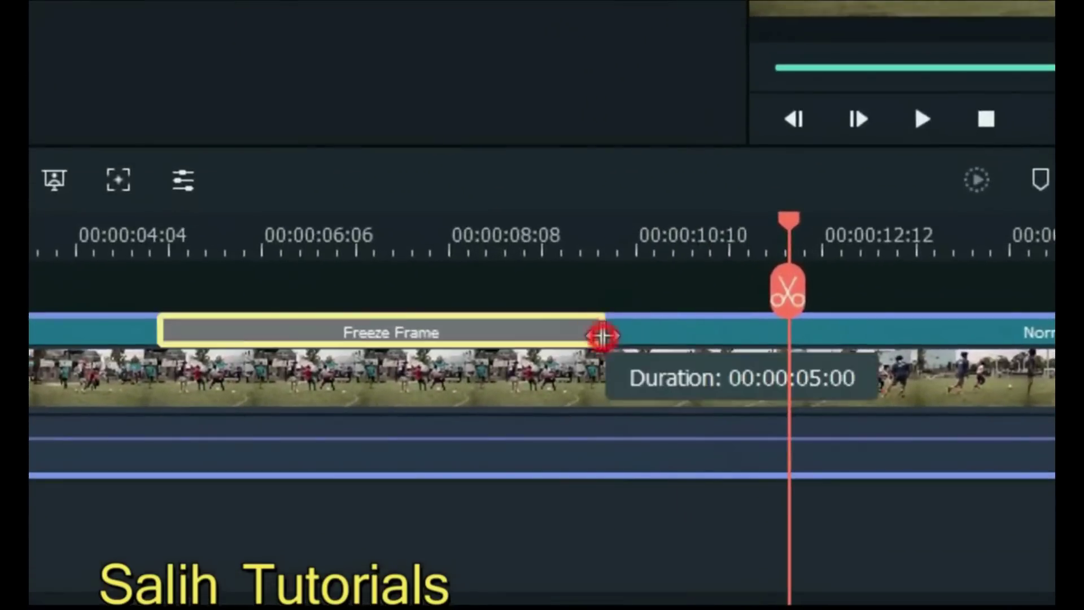
pyautogui.moveTo(603, 336); pyautogui.dragTo(221, 339)
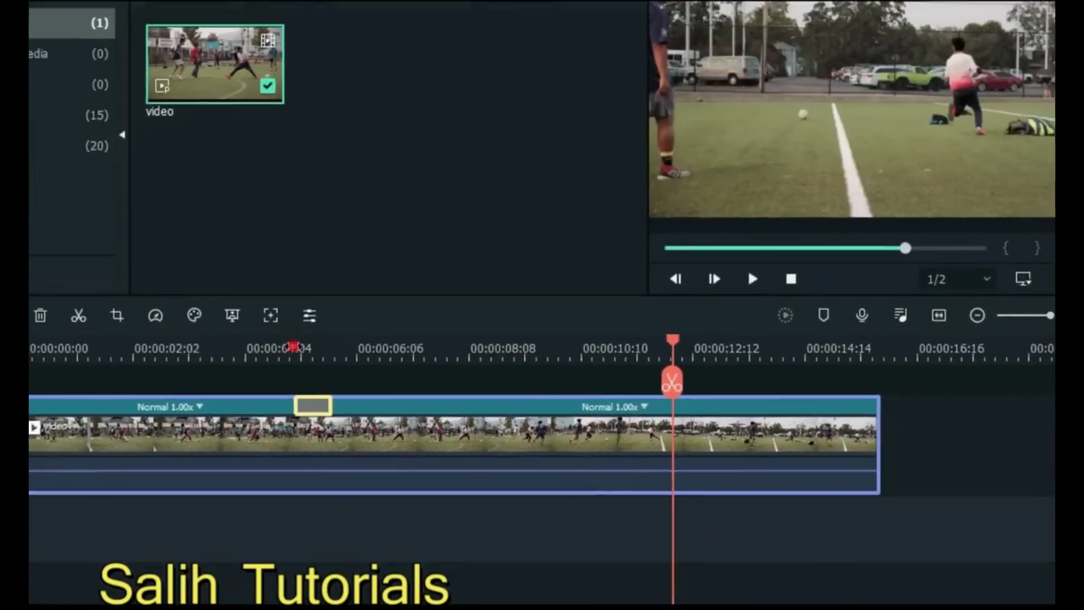
pyautogui.click(233, 304)
pyautogui.press('space')
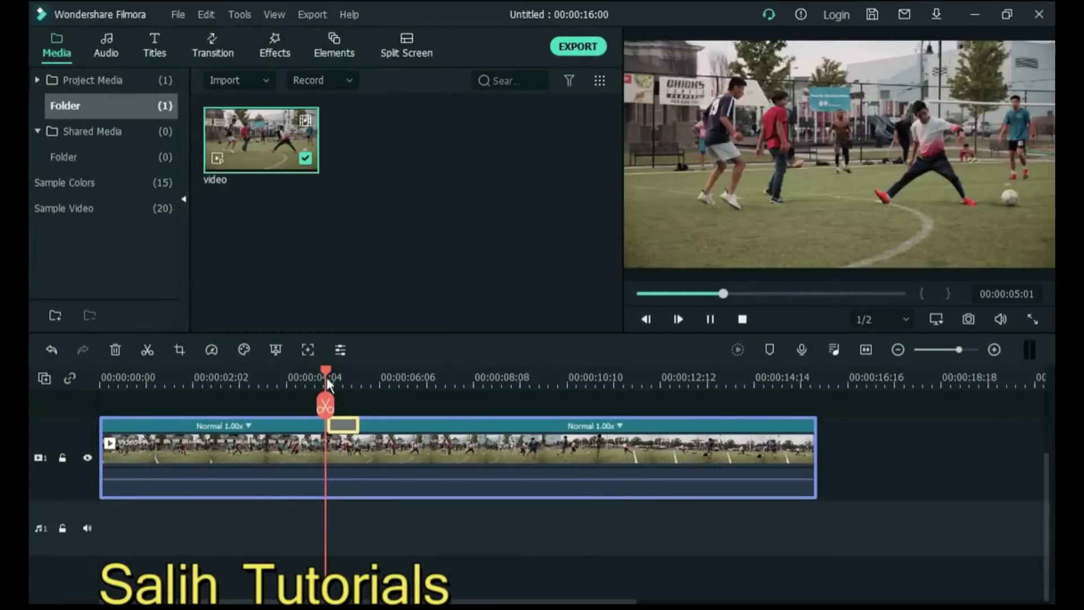
pyautogui.click(308, 374)
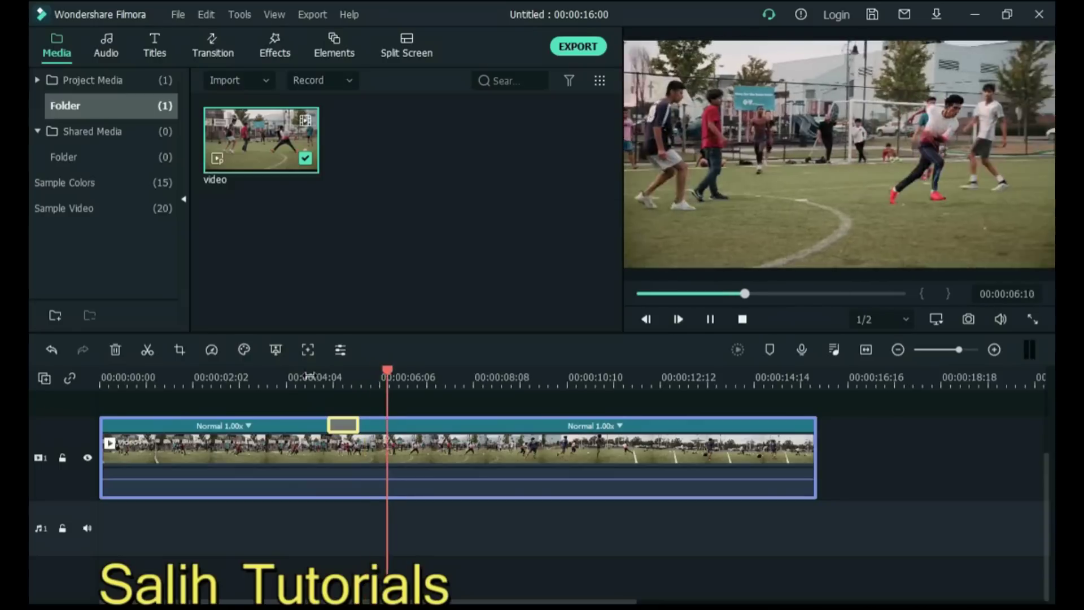
pyautogui.press('space')
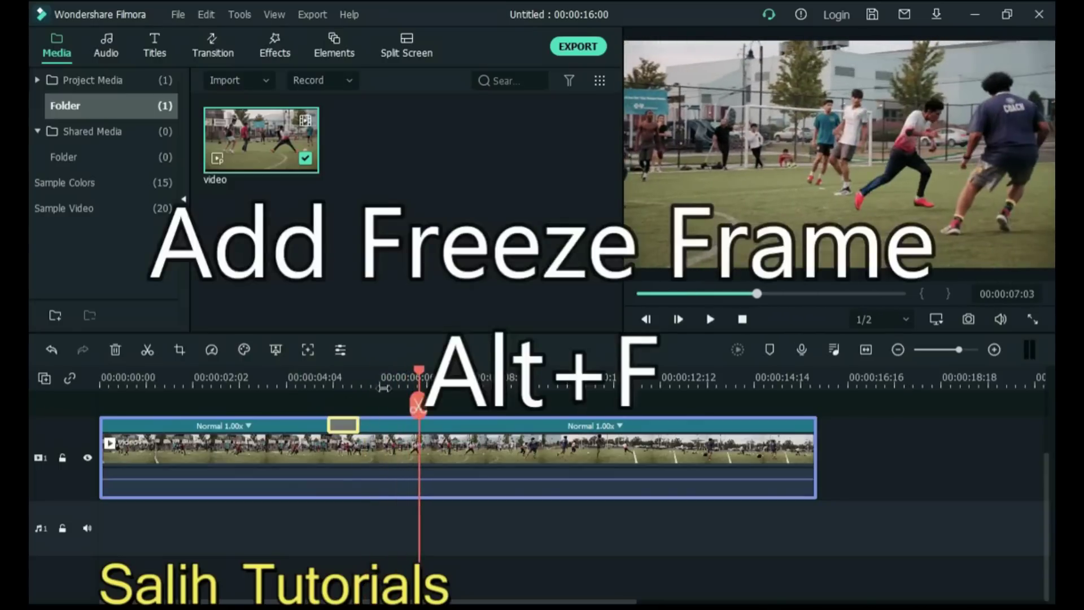
# Step: Add a second freeze frame to the football video clip at 00:00:07:18 and play it back
pyautogui.hotkey('alt', 'f')
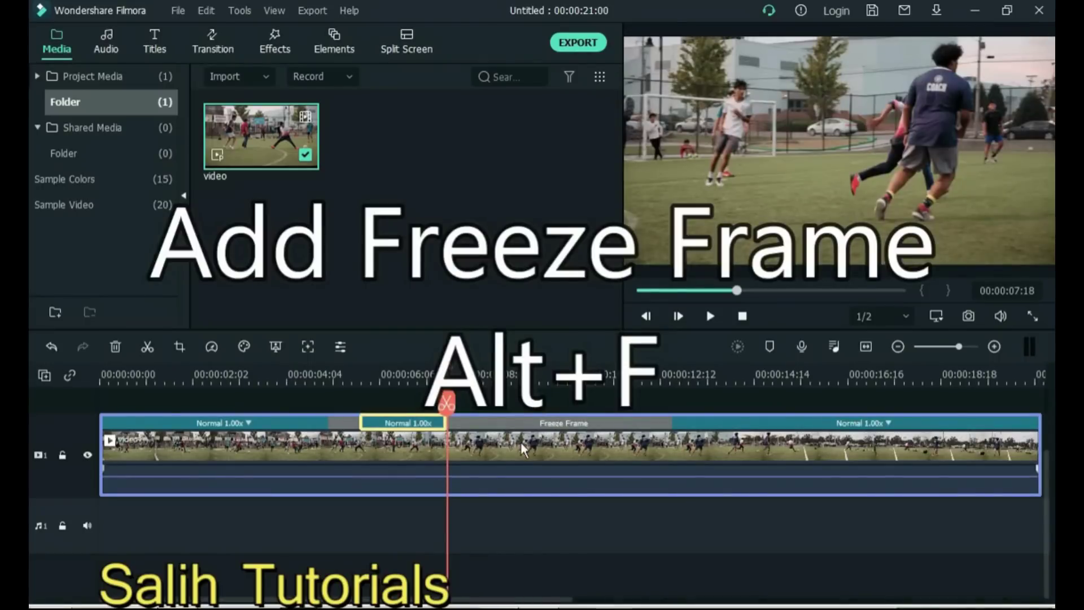
pyautogui.press('space')
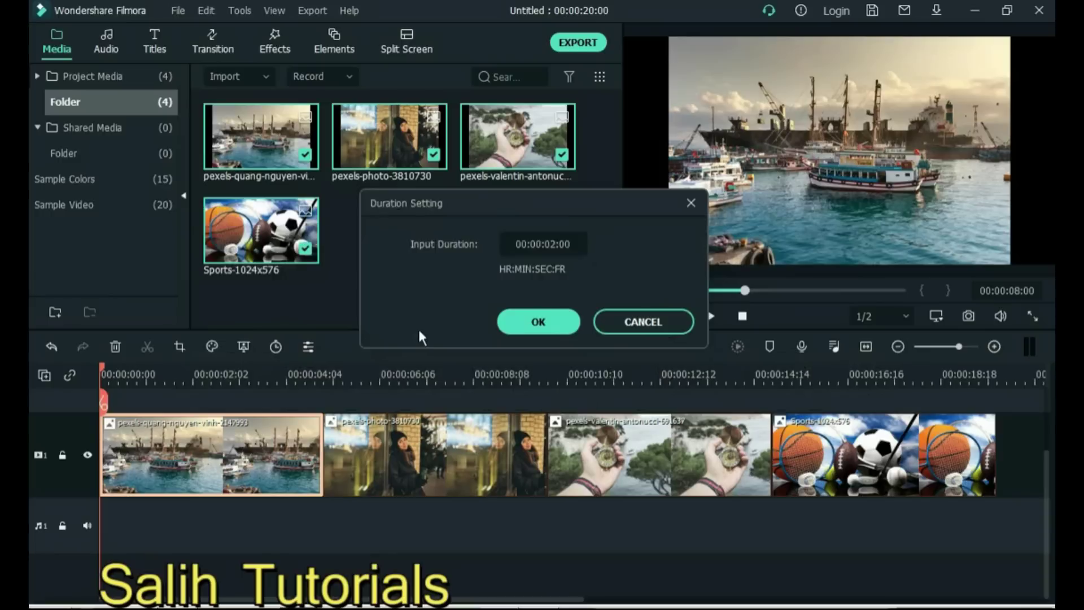
# Step: Set the durations of the first two photo clips individually to 00:00:02:00, and undo both changes
pyautogui.click(522, 322)
pyautogui.click(299, 457)
pyautogui.click(276, 346)
pyautogui.press('BackSpace')
pyautogui.write('2')
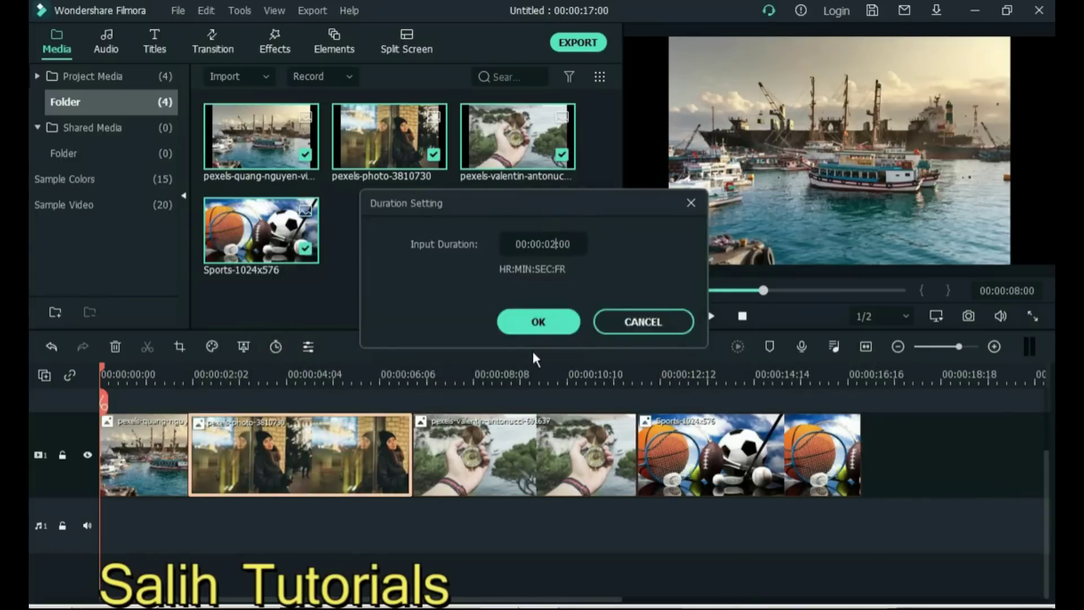
pyautogui.click(537, 321)
pyautogui.hotkey('ctrl', 'z')
pyautogui.hotkey('ctrl', 'z')
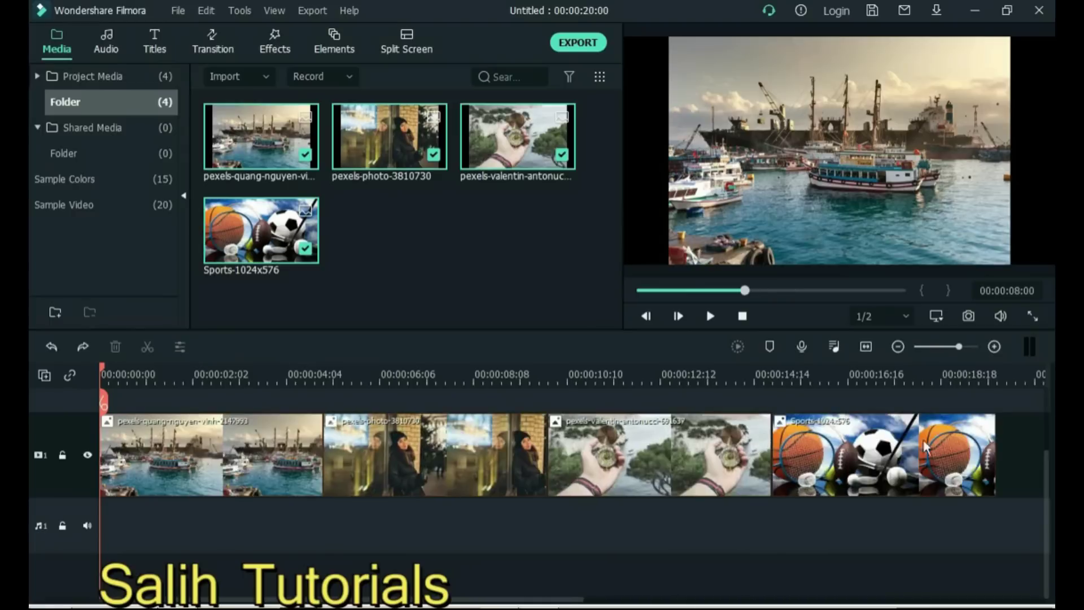
# Step: Set the duration of all four photo clips to 00:00:02:00 at once and play the timeline
pyautogui.moveTo(1020, 436); pyautogui.dragTo(265, 442)
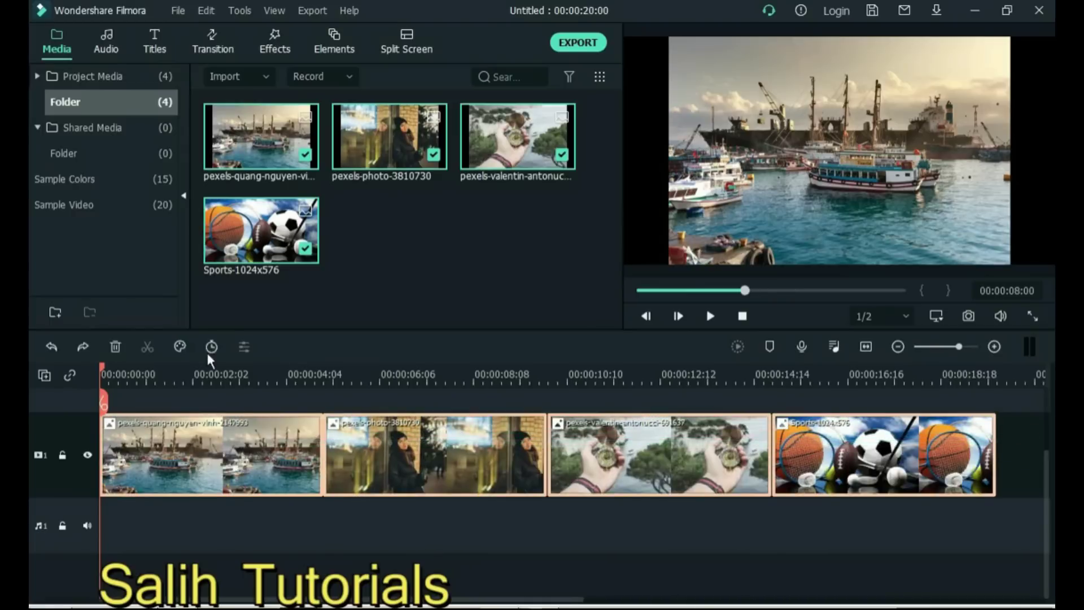
pyautogui.click(211, 347)
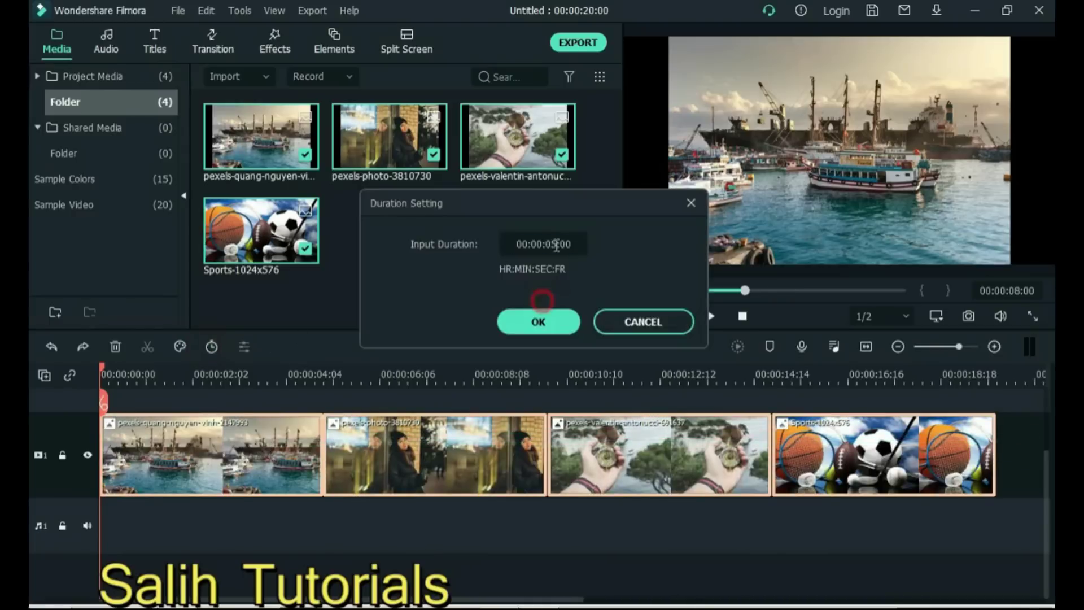
pyautogui.write('2')
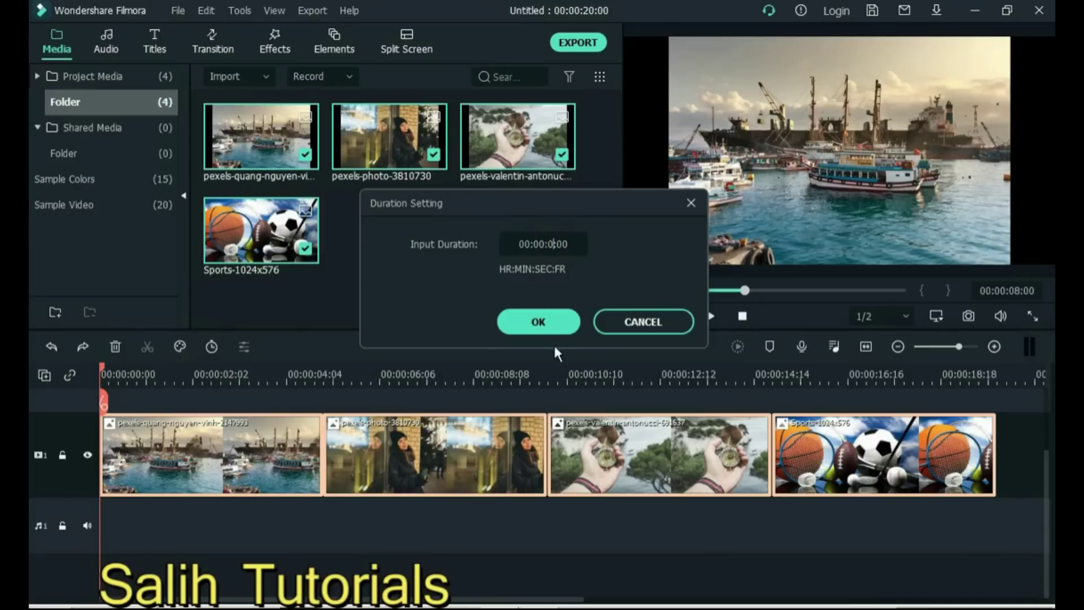
pyautogui.click(520, 321)
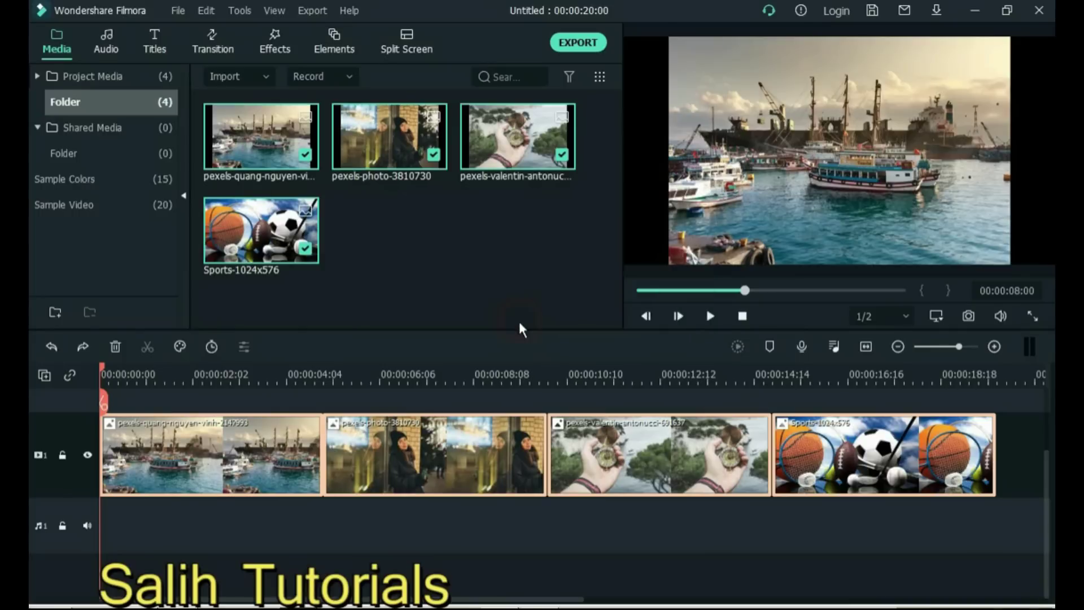
pyautogui.click(505, 453)
pyautogui.press('space')
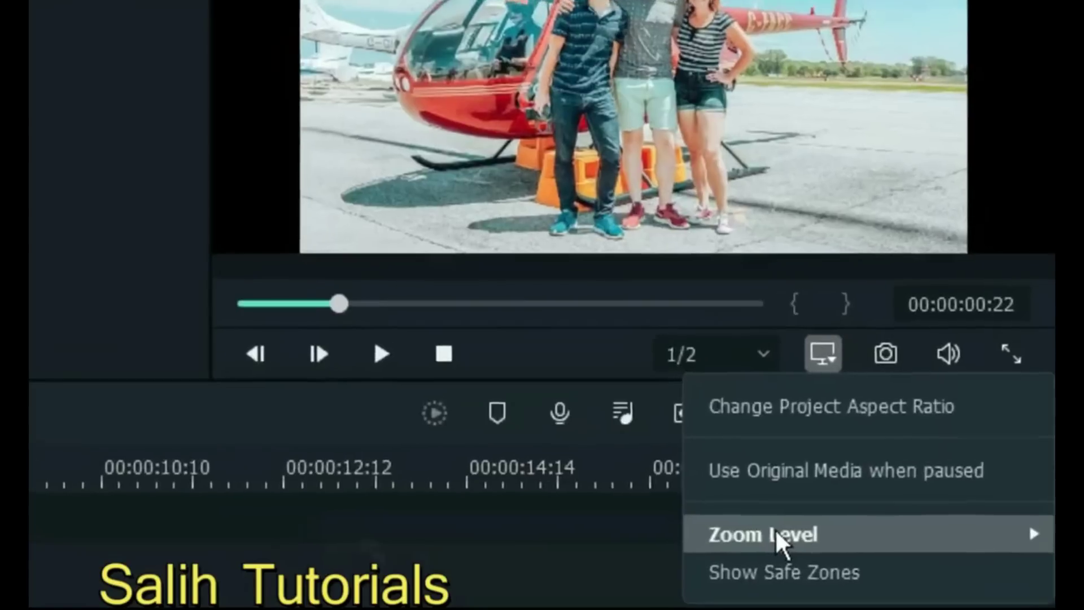
# Step: Set the preview zoom level to 100% and pan around the enlarged helicopter photo
pyautogui.moveTo(777, 534)
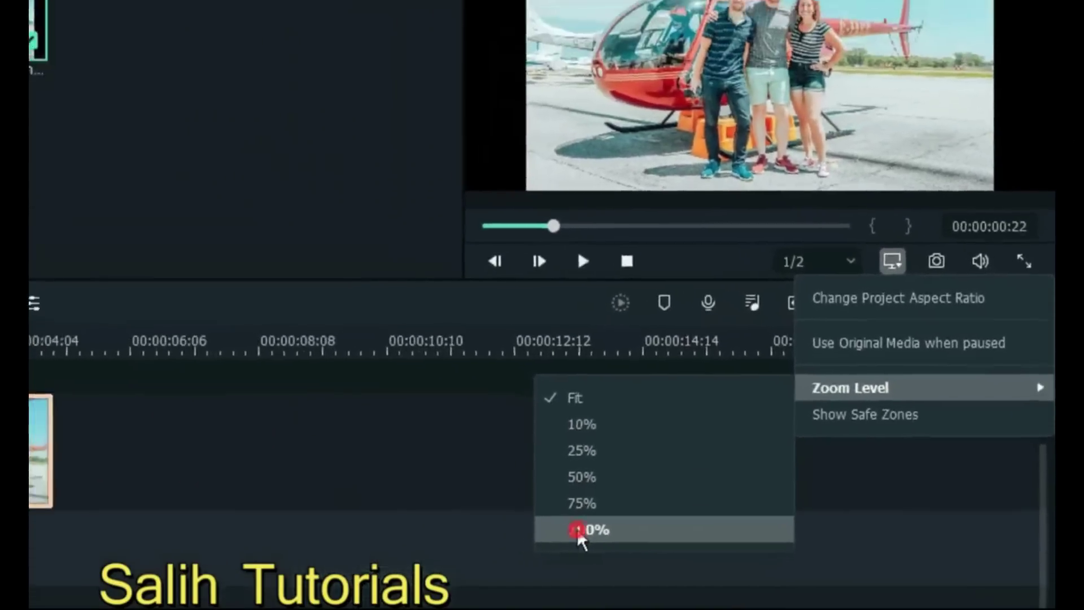
pyautogui.click(571, 530)
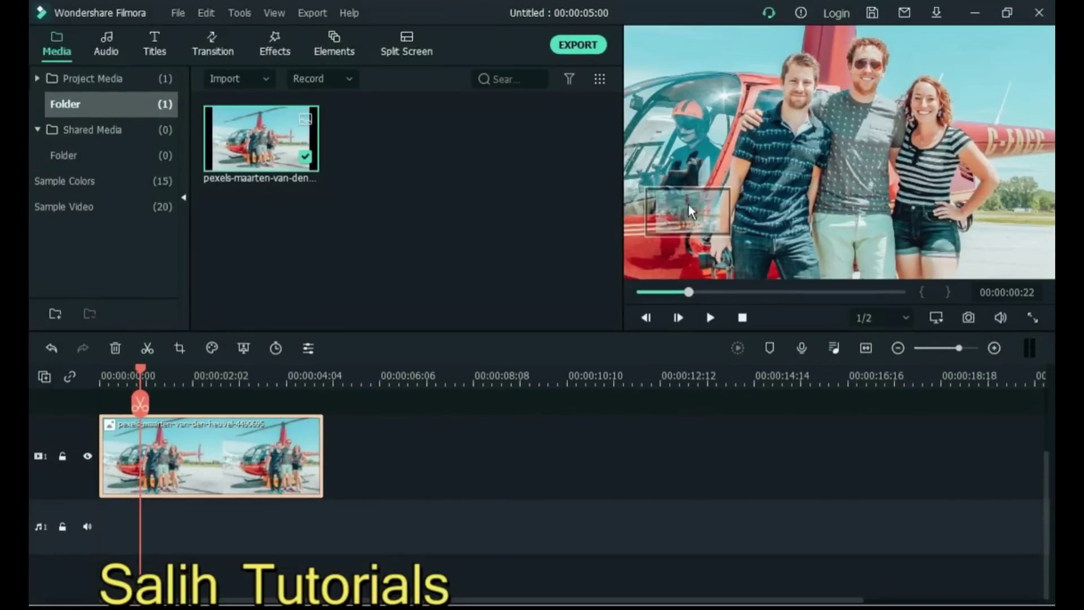
pyautogui.moveTo(689, 207); pyautogui.dragTo(688, 202)
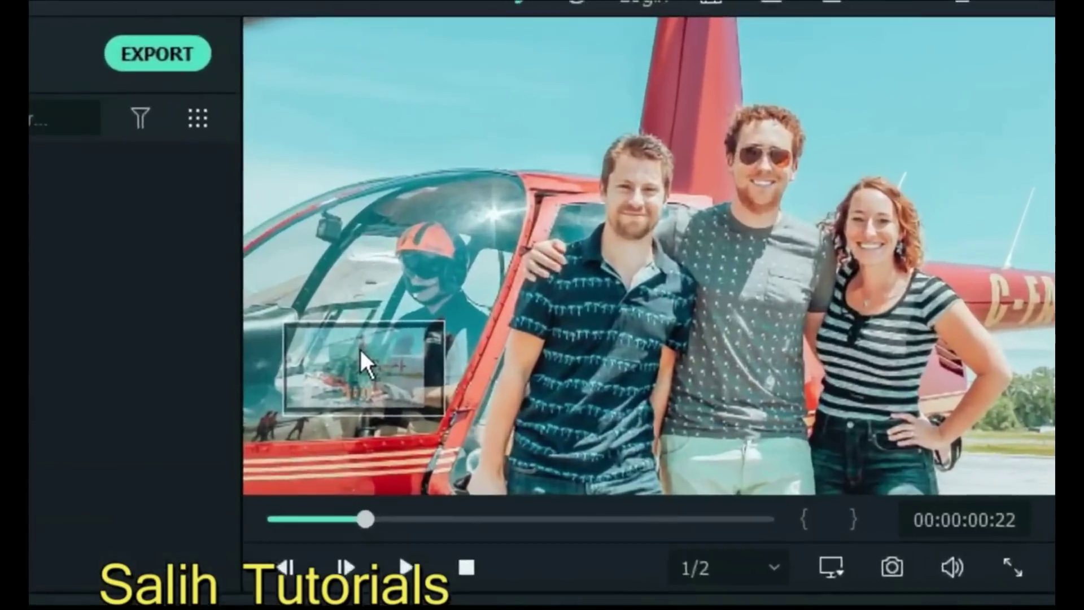
pyautogui.moveTo(360, 351); pyautogui.dragTo(316, 365)
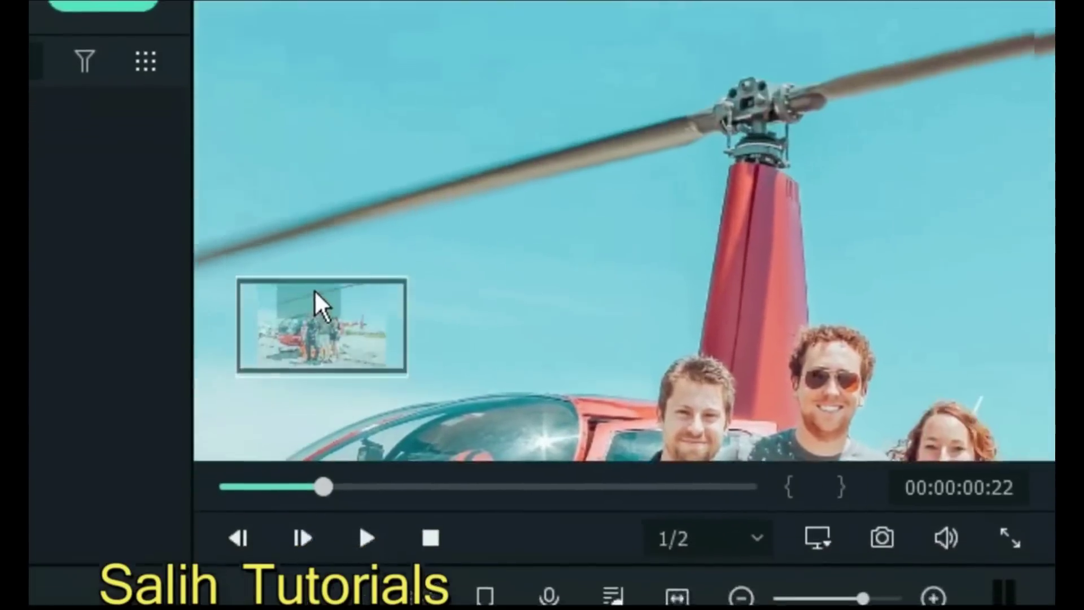
pyautogui.moveTo(311, 299); pyautogui.dragTo(339, 313)
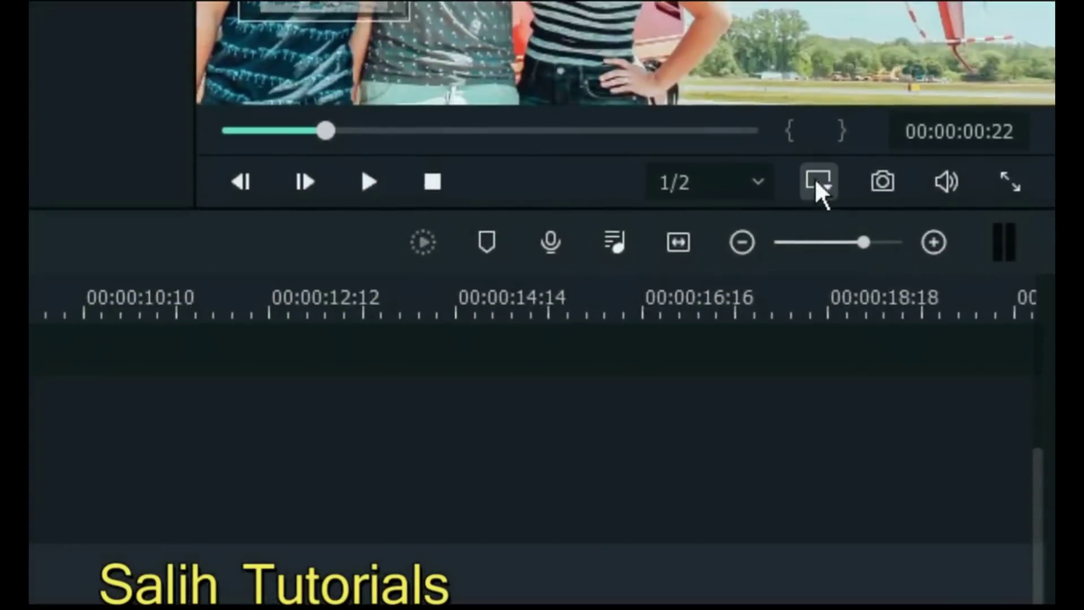
# Step: Try the preview zoom levels 10% and 75% on the helicopter photo and return the preview to Fit
pyautogui.click(818, 544)
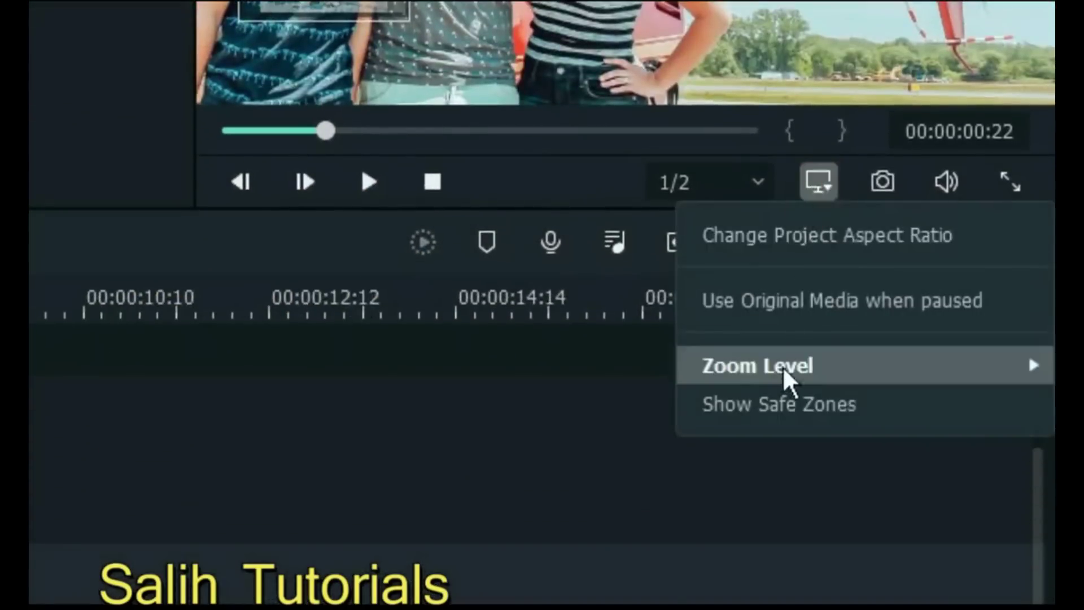
pyautogui.moveTo(787, 350)
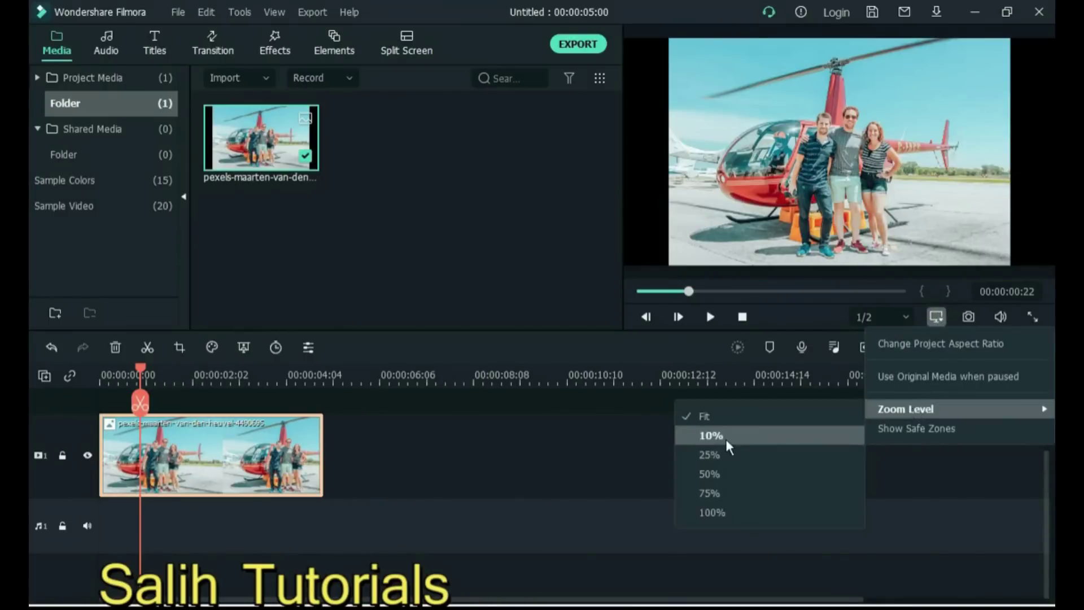
pyautogui.click(727, 439)
pyautogui.click(936, 317)
pyautogui.moveTo(906, 409)
pyautogui.click(737, 504)
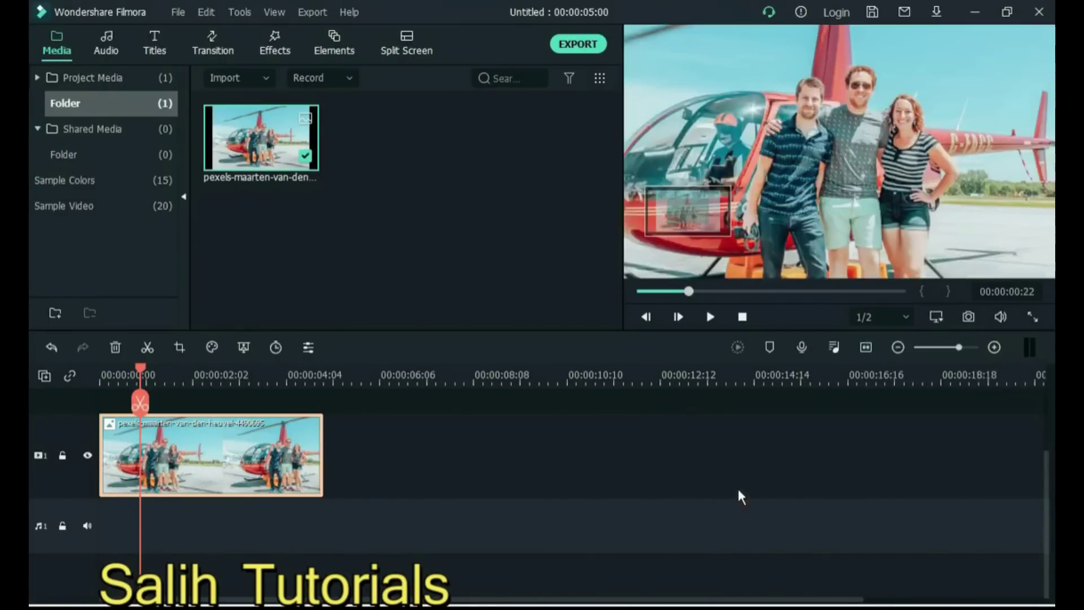
pyautogui.click(937, 317)
pyautogui.click(703, 423)
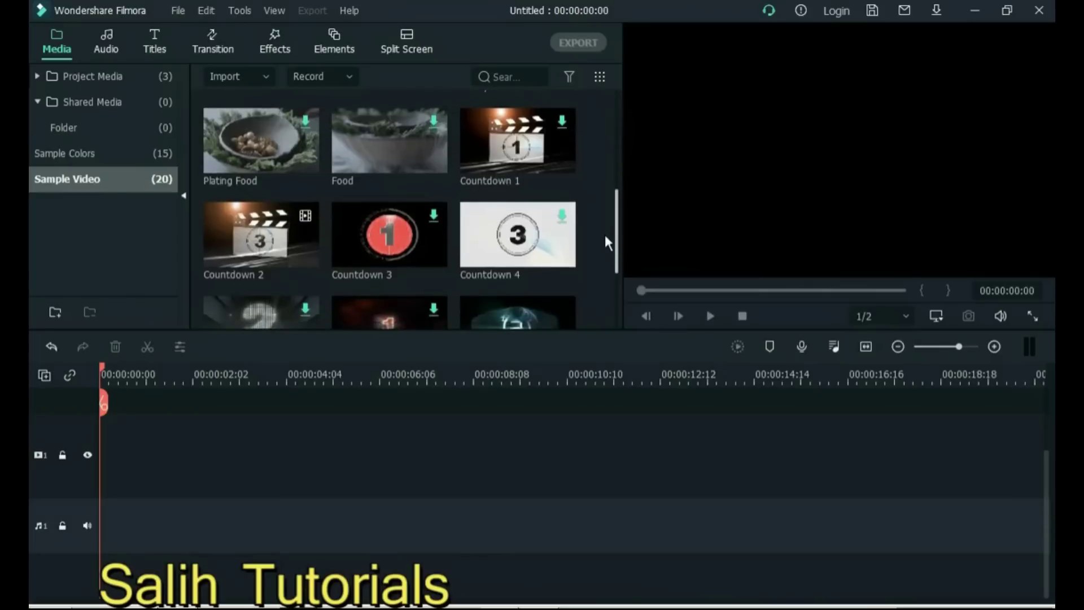
# Step: Download the Countdown 3 sample video, place it at the start of video track 1 and play it
pyautogui.scroll(-1, 605, 236)
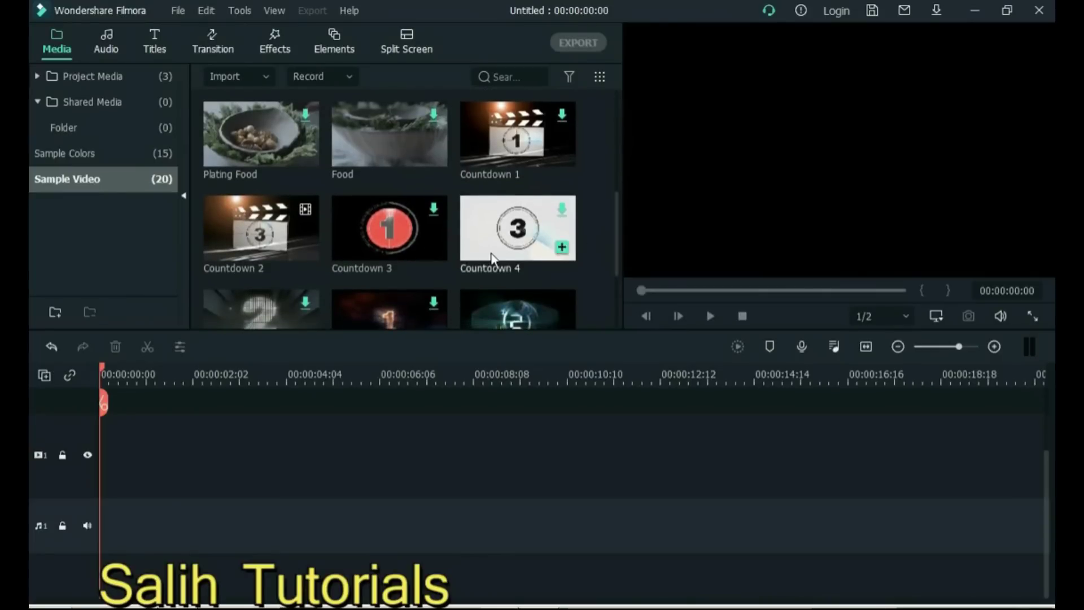
pyautogui.click(413, 258)
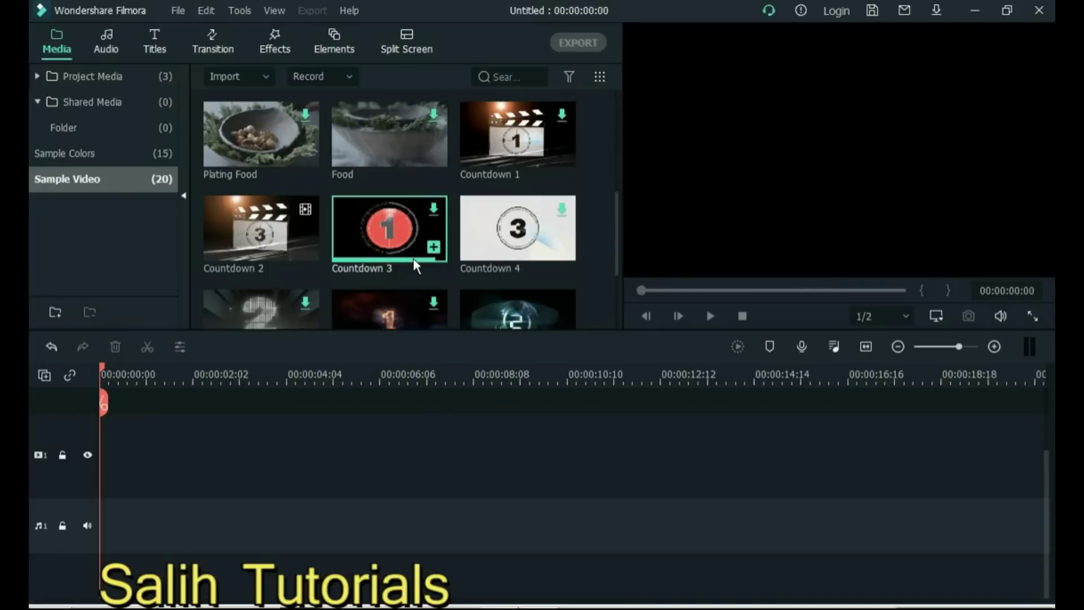
pyautogui.moveTo(412, 256); pyautogui.dragTo(77, 451)
pyautogui.press('space')
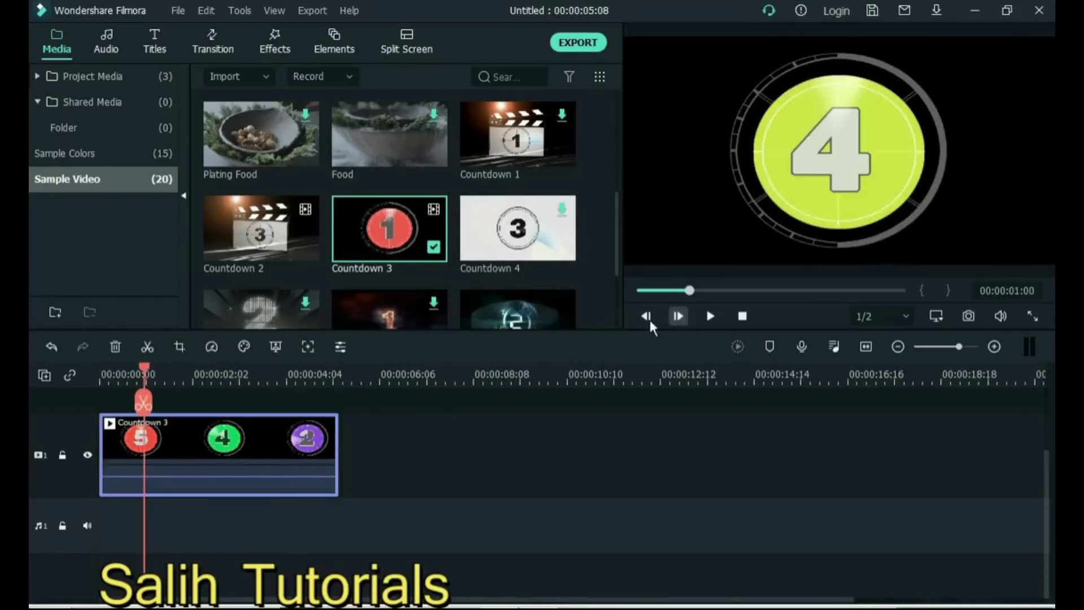
# Step: Split the Countdown 3 clip at 00:00:01:00, shift its second part about 1.6 seconds later, and place the playhead at 00:00:03:16
pyautogui.click(245, 434)
pyautogui.click(150, 347)
pyautogui.moveTo(188, 459); pyautogui.dragTo(259, 452)
pyautogui.click(263, 375)
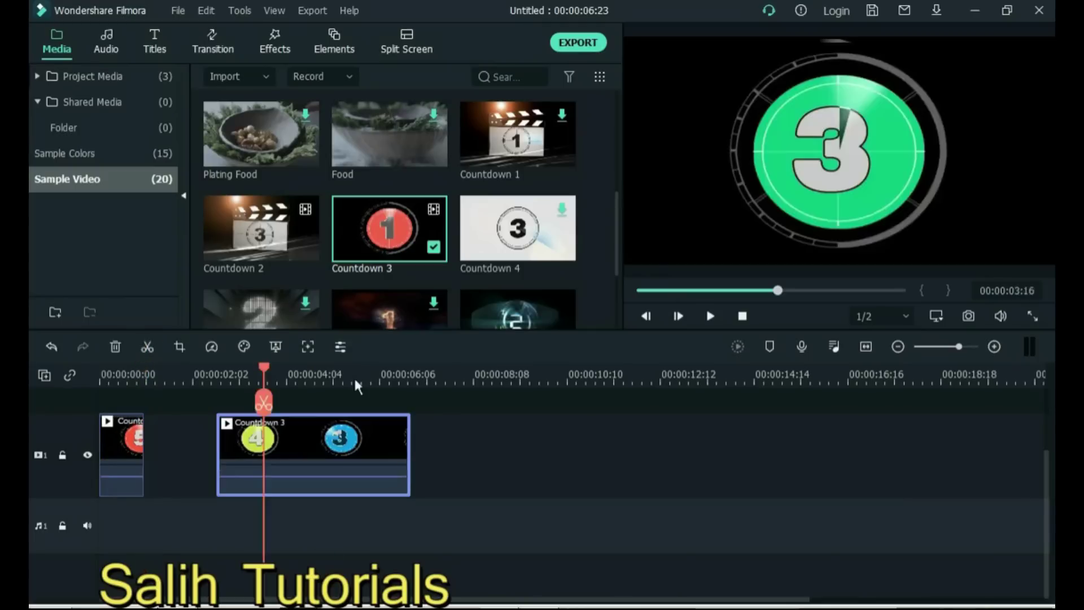
# Step: Split the Countdown 3 clip at 00:00:03:15, where the number 3 begins, and move its second part about 2 seconds later
pyautogui.click(647, 317)
pyautogui.click(647, 317)
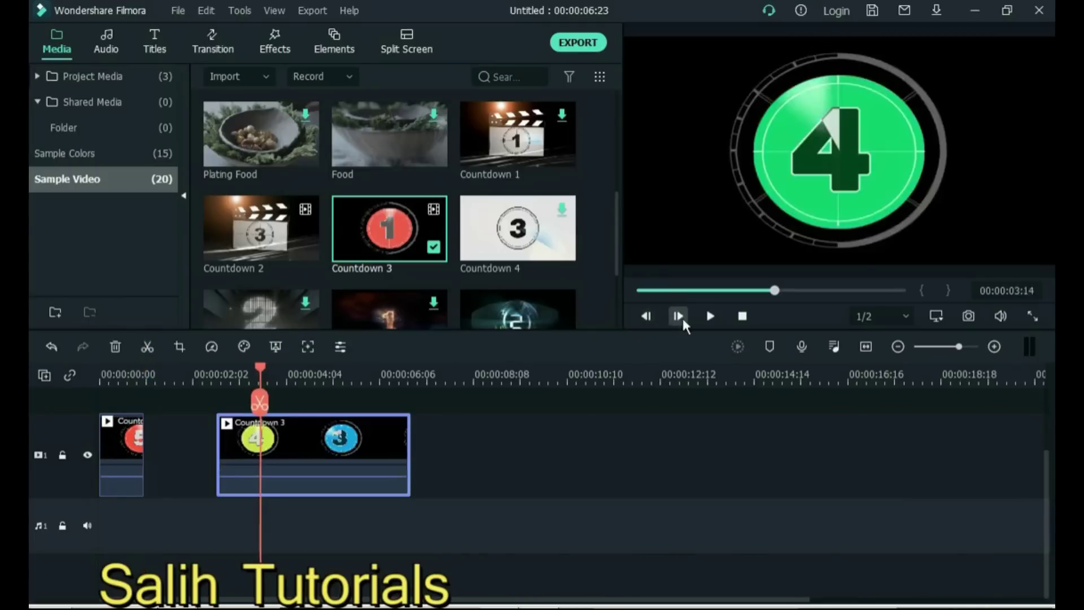
pyautogui.click(678, 316)
pyautogui.hotkey('ctrl', 'b')
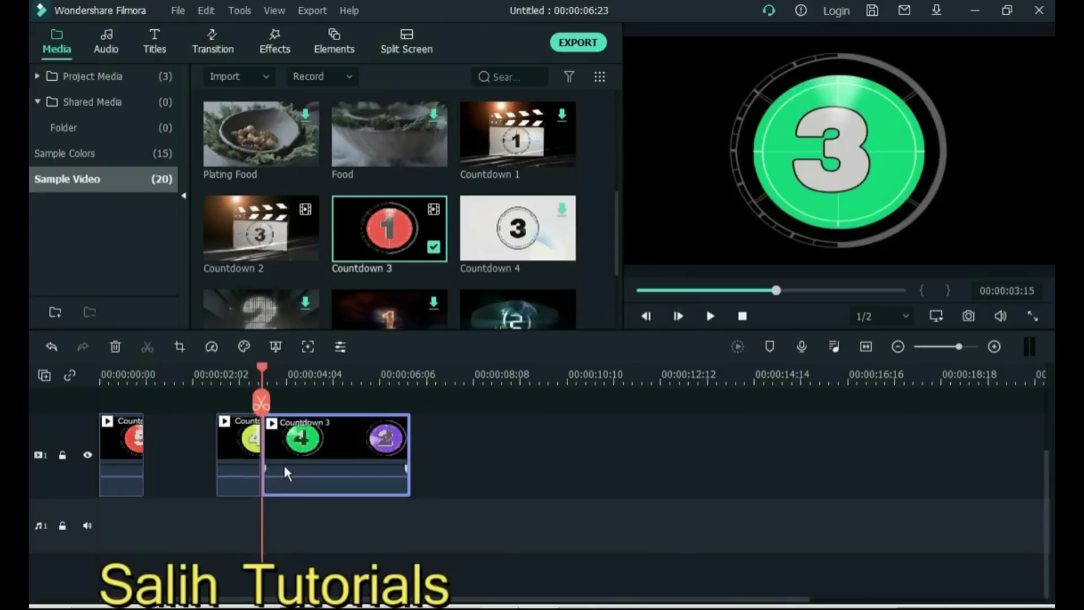
pyautogui.moveTo(298, 441); pyautogui.dragTo(384, 435)
# Step: Split the remaining Countdown 3 part just after the number 3 finishes and move the rest about 2.3 seconds later
pyautogui.click(345, 372)
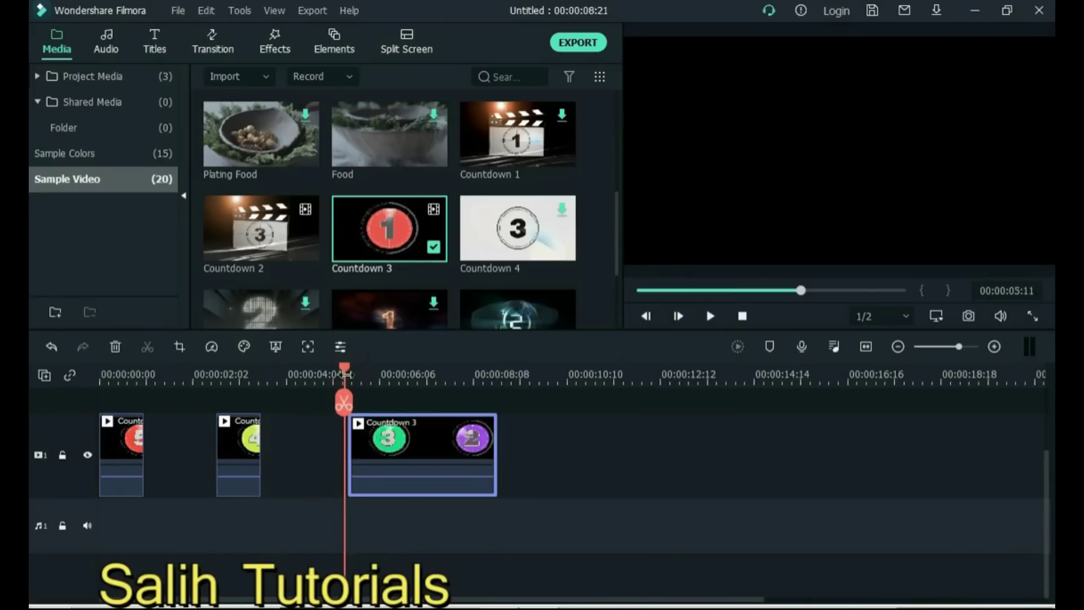
pyautogui.press('space')
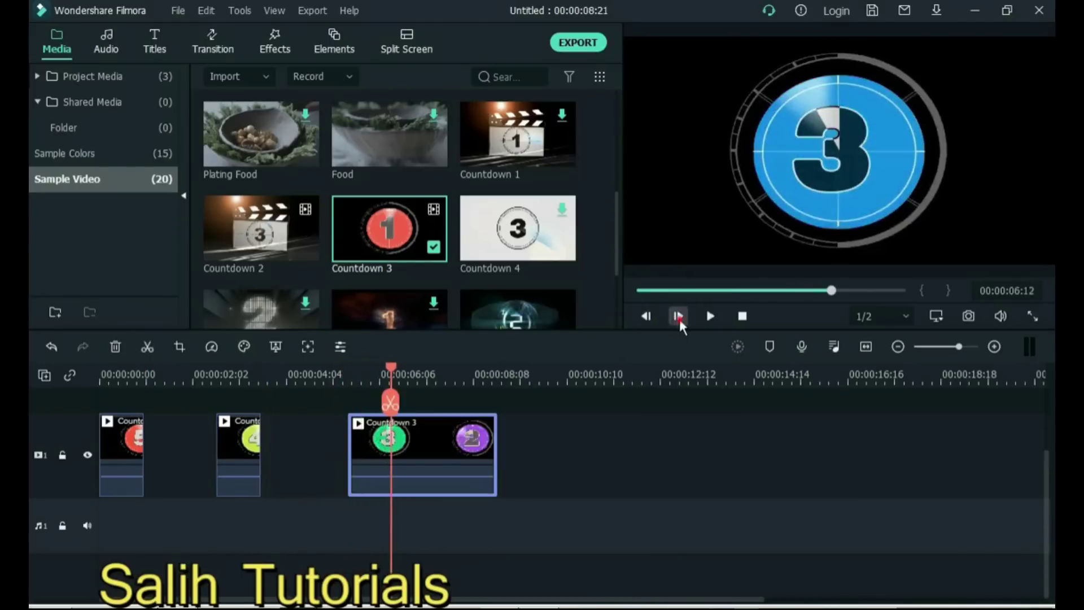
pyautogui.click(678, 317)
pyautogui.hotkey('ctrl', 'b')
pyautogui.moveTo(466, 449); pyautogui.dragTo(523, 439)
# Step: Split the last Countdown 3 part at 00:00:09:21, move the number 1 piece about 1.3 seconds later, and play it
pyautogui.press('space')
pyautogui.press('space')
pyautogui.click(677, 318)
pyautogui.click(678, 318)
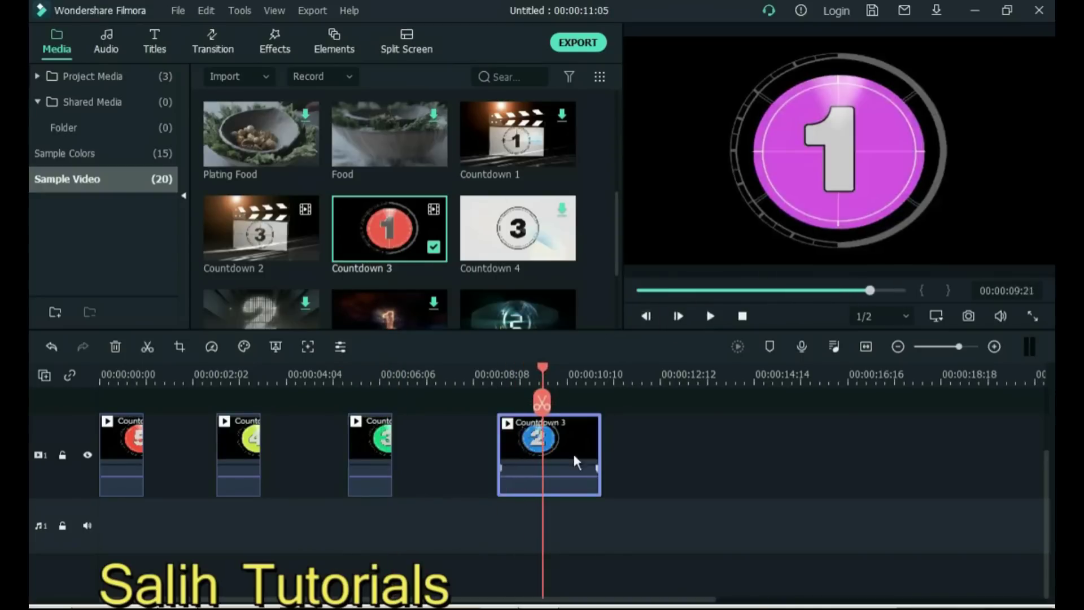
pyautogui.hotkey('ctrl', 'b')
pyautogui.moveTo(570, 439); pyautogui.dragTo(631, 438)
pyautogui.press('space')
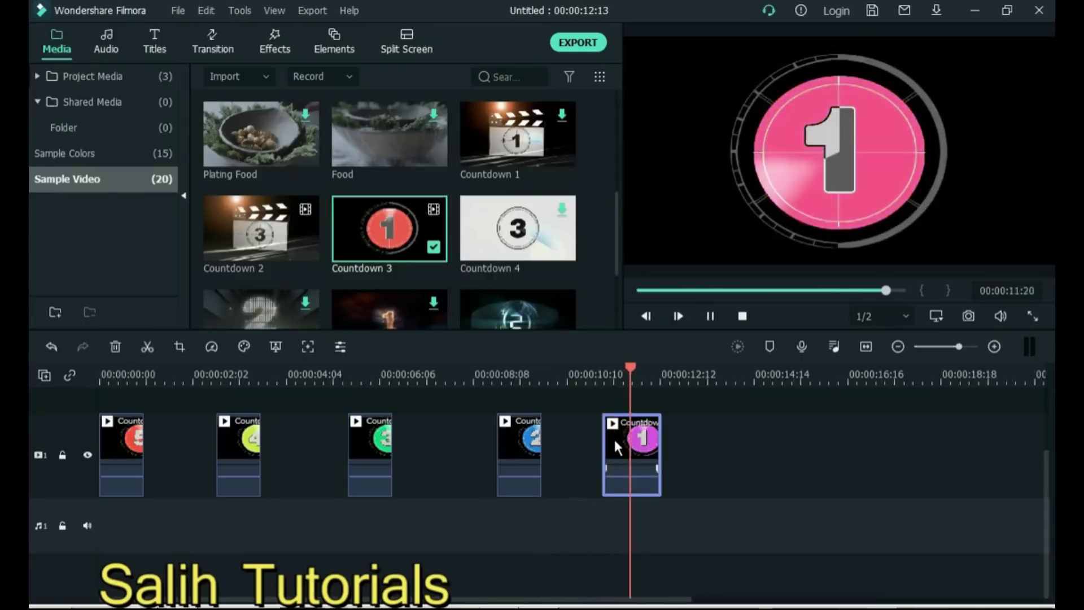
# Step: Fit the timeline to the window and place all three car photos from Project Media at the start of video track 2
pyautogui.click(108, 79)
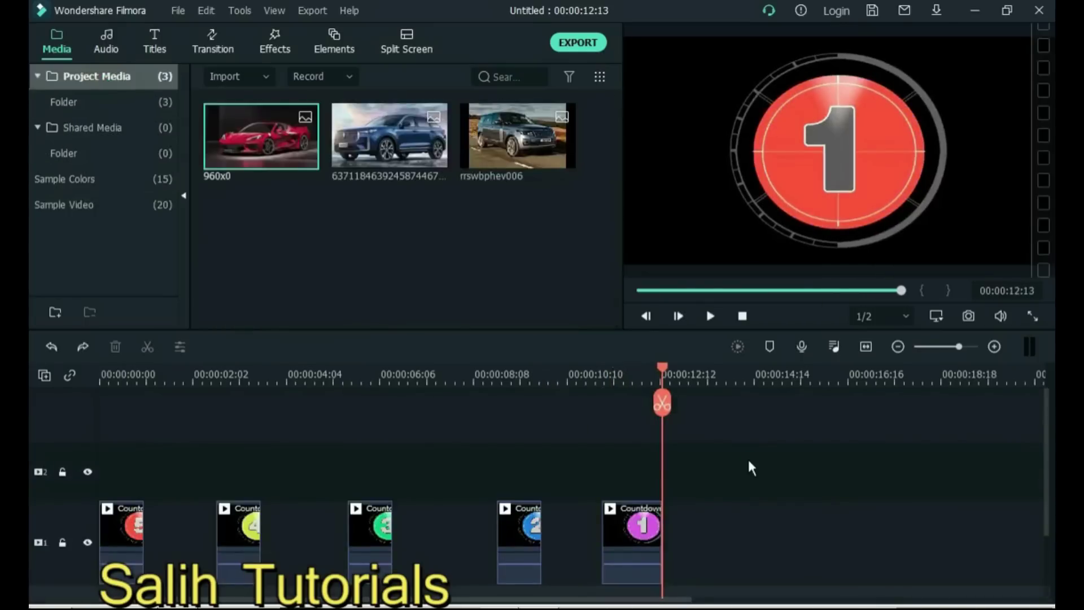
pyautogui.click(868, 347)
pyautogui.hotkey('ctrl', 'a')
pyautogui.moveTo(390, 136); pyautogui.dragTo(113, 469)
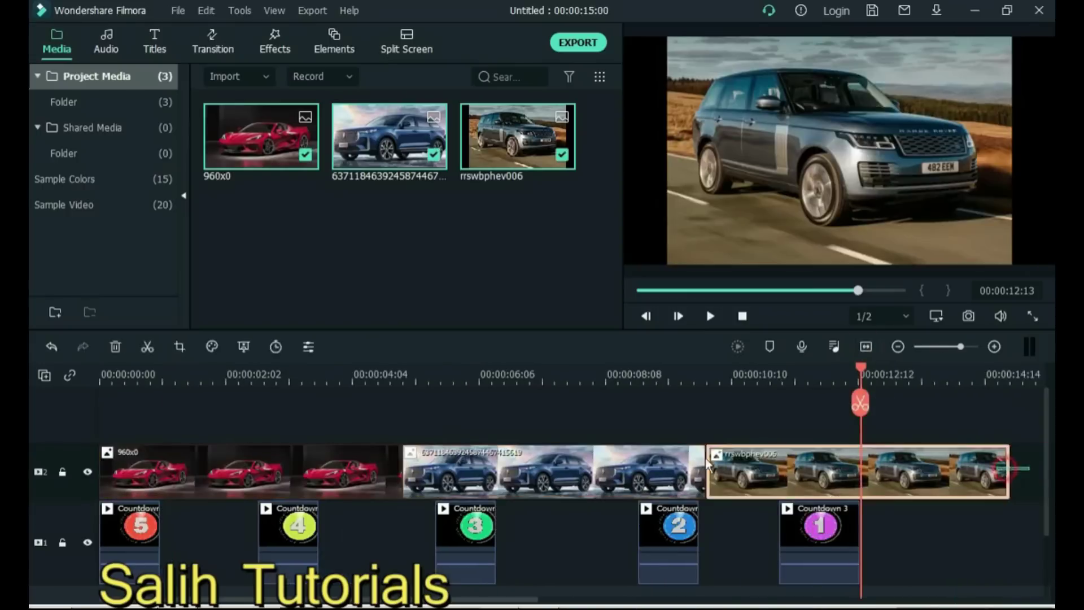
# Step: Set the duration of the three selected car photos to 2 seconds
pyautogui.click(212, 347)
pyautogui.write('02')
pyautogui.click(550, 325)
# Step: Arrange video track 1 without gaps, placing the red car after countdown 5, the blue SUV after 4 and the rrswbphev006 photo after 3
pyautogui.moveTo(662, 466); pyautogui.dragTo(572, 534)
pyautogui.moveTo(127, 487); pyautogui.dragTo(187, 541)
pyautogui.moveTo(567, 537); pyautogui.dragTo(314, 534)
pyautogui.click(323, 453)
pyautogui.moveTo(333, 456); pyautogui.dragTo(389, 520)
pyautogui.moveTo(627, 535); pyautogui.dragTo(493, 535)
pyautogui.moveTo(559, 473); pyautogui.dragTo(584, 534)
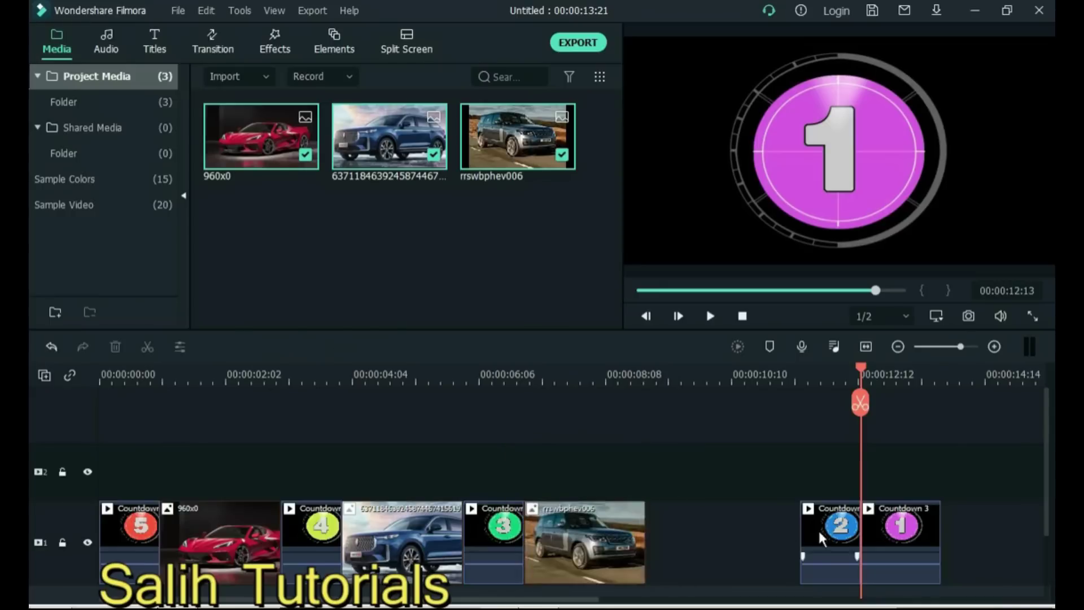
pyautogui.moveTo(836, 534); pyautogui.dragTo(686, 533)
# Step: Insert a copy of the blue SUV photo between countdown pieces 2 and 1, and add a copy of the red car photo after piece 1
pyautogui.click(422, 532)
pyautogui.click(713, 531)
pyautogui.doubleClick(713, 528)
pyautogui.click(581, 315)
pyautogui.hotkey('ctrl', 'v')
pyautogui.moveTo(849, 534); pyautogui.dragTo(851, 536)
pyautogui.moveTo(757, 480); pyautogui.dragTo(741, 513)
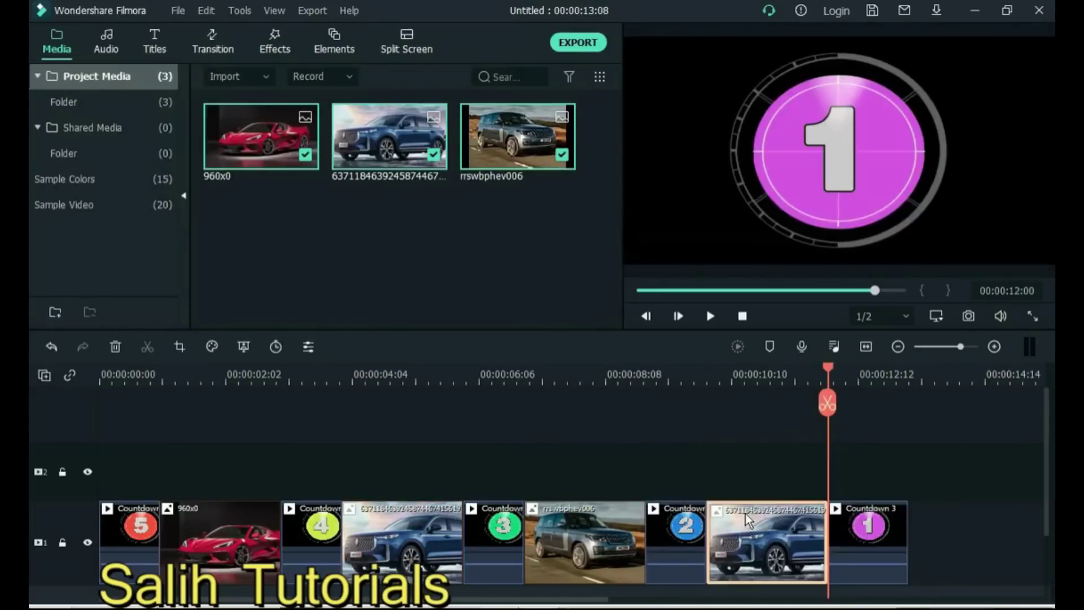
pyautogui.click(234, 539)
pyautogui.moveTo(904, 405); pyautogui.dragTo(926, 525)
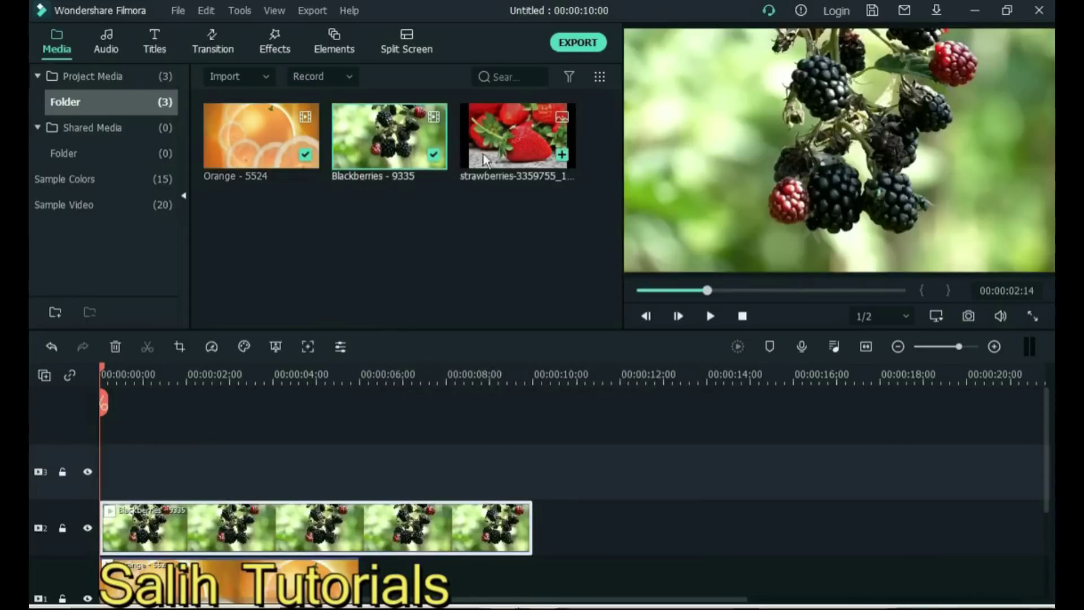
# Step: Place the strawberries photo at the start of video track 3 and split all three stacked clips at 00:00:01:08 and 00:00:02:19
pyautogui.moveTo(483, 158); pyautogui.dragTo(92, 480)
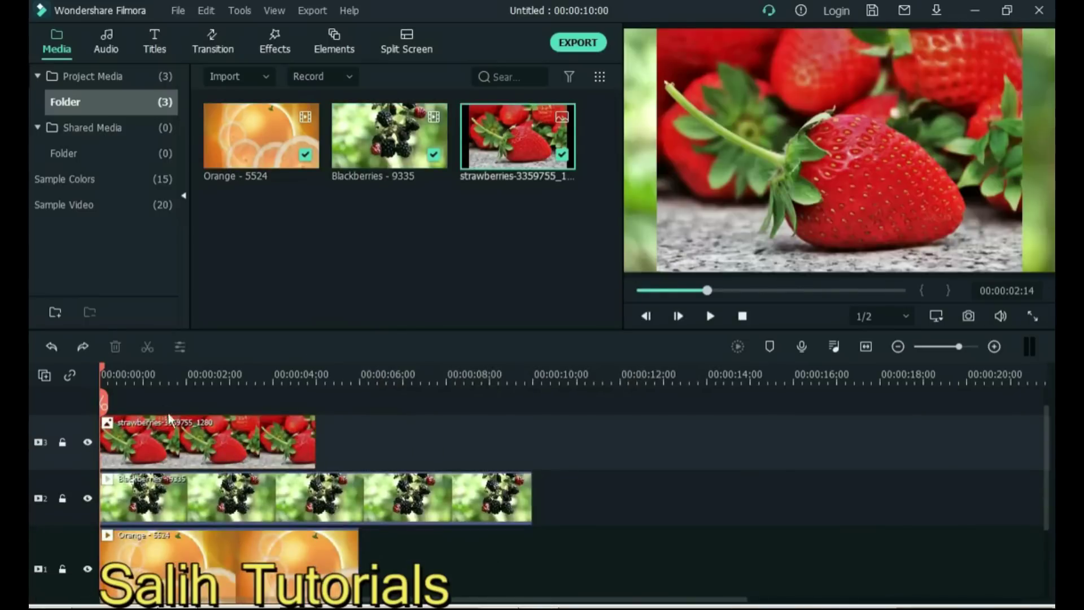
pyautogui.click(156, 376)
pyautogui.moveTo(188, 396); pyautogui.dragTo(188, 548)
pyautogui.hotkey('ctrl', 'z')
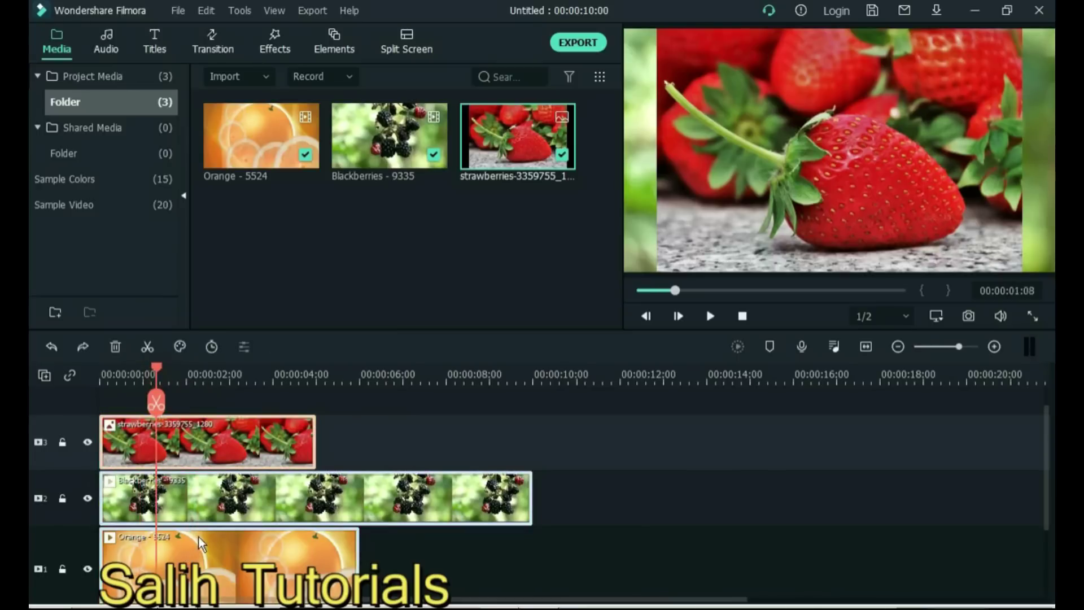
pyautogui.click(147, 347)
pyautogui.click(224, 385)
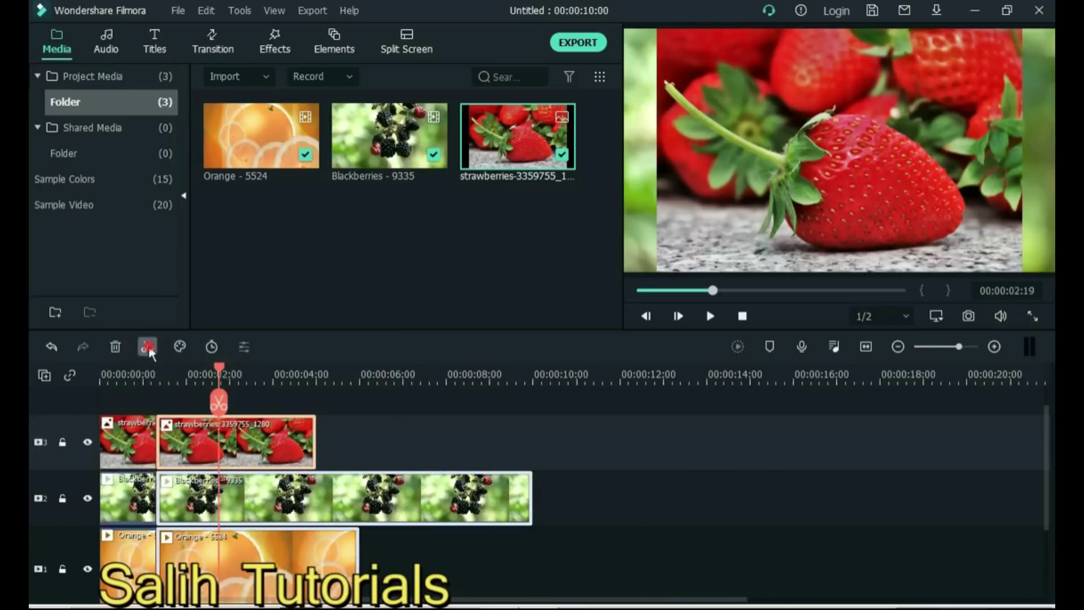
pyautogui.click(147, 346)
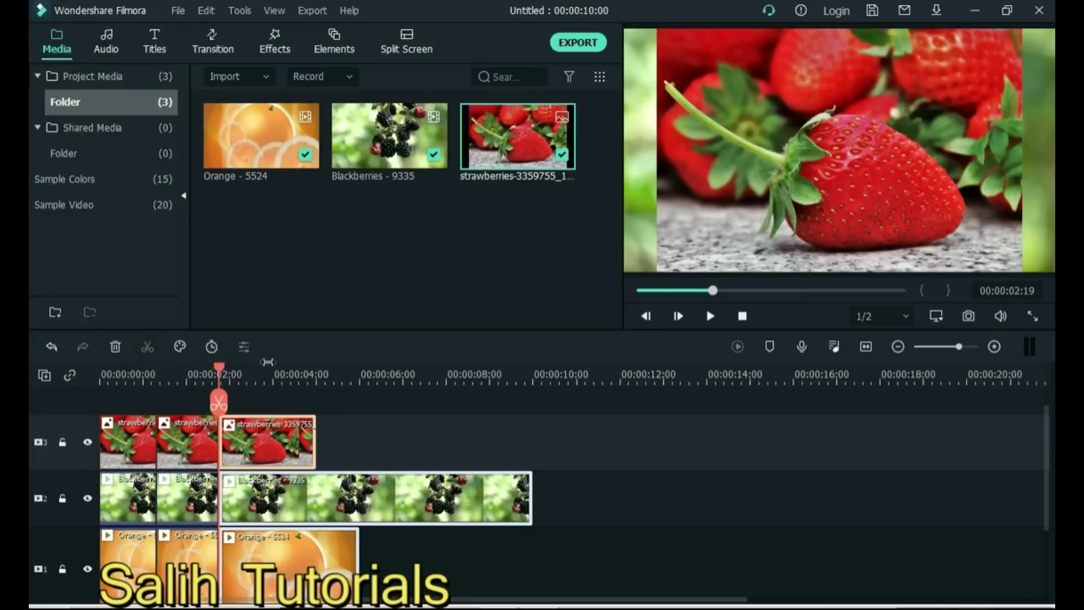
# Step: Group the last segments of the strawberries, Blackberries and Orange clips and move the group about 5 seconds later
pyautogui.rightClick(273, 536)
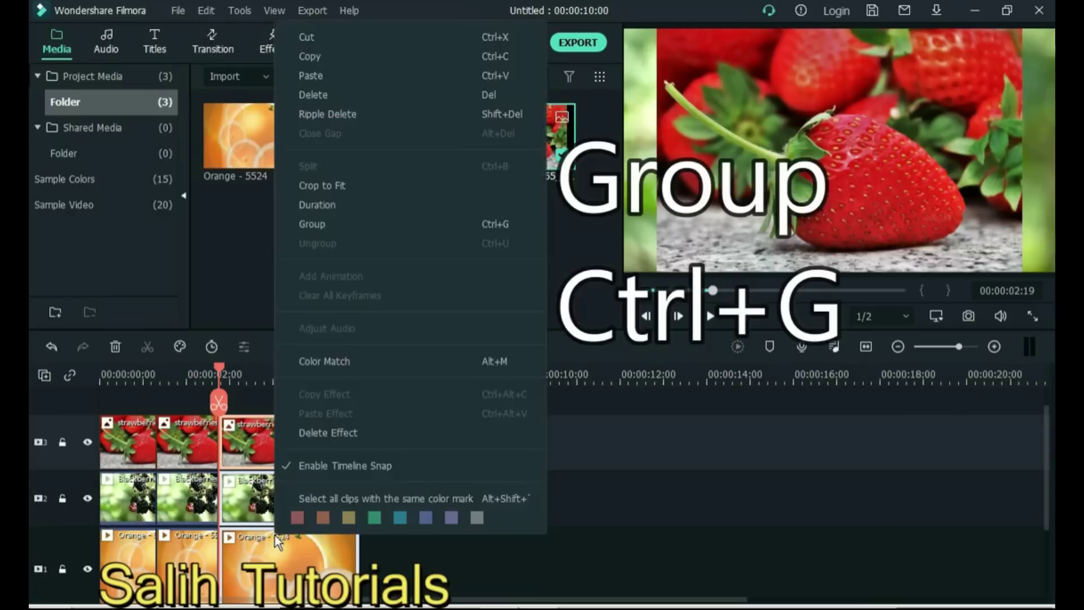
pyautogui.click(372, 226)
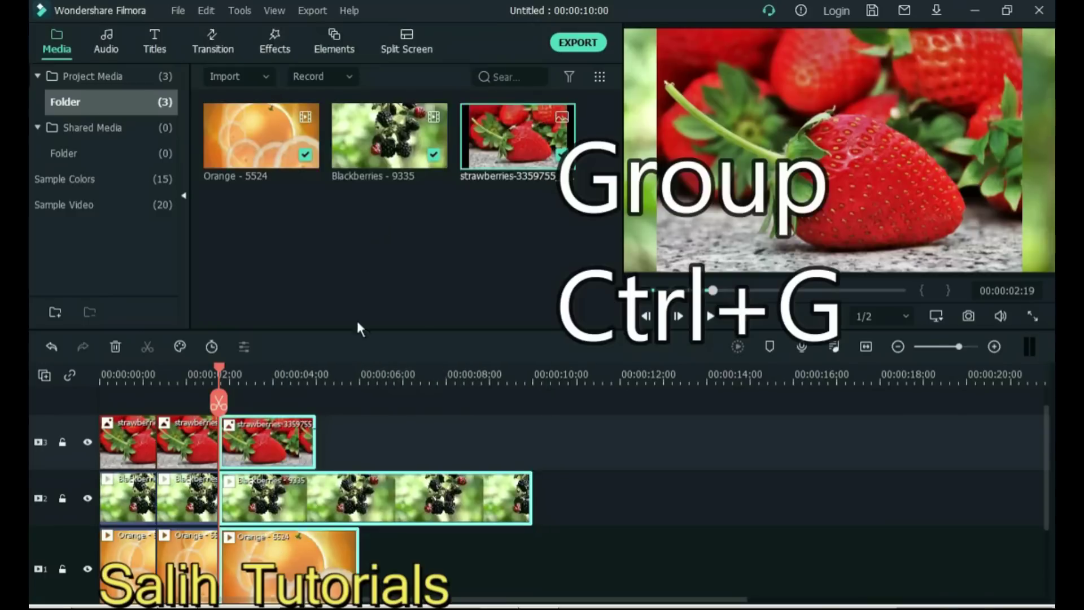
pyautogui.moveTo(266, 439); pyautogui.dragTo(483, 441)
# Step: Select the middle segments on all three tracks and move them together about 3 seconds later
pyautogui.click(254, 458)
pyautogui.click(200, 446)
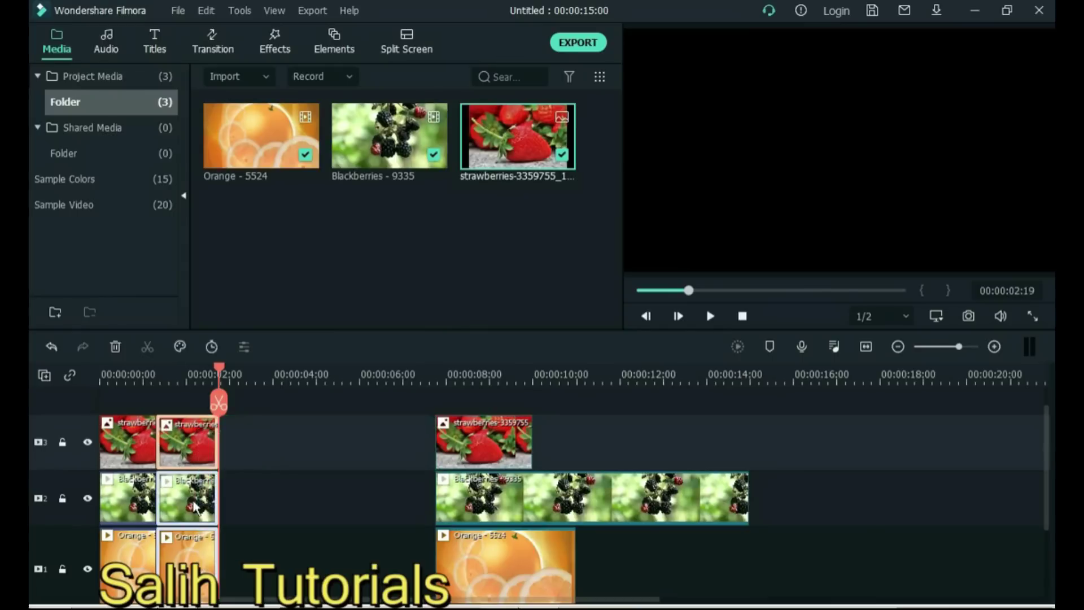
pyautogui.click(290, 463)
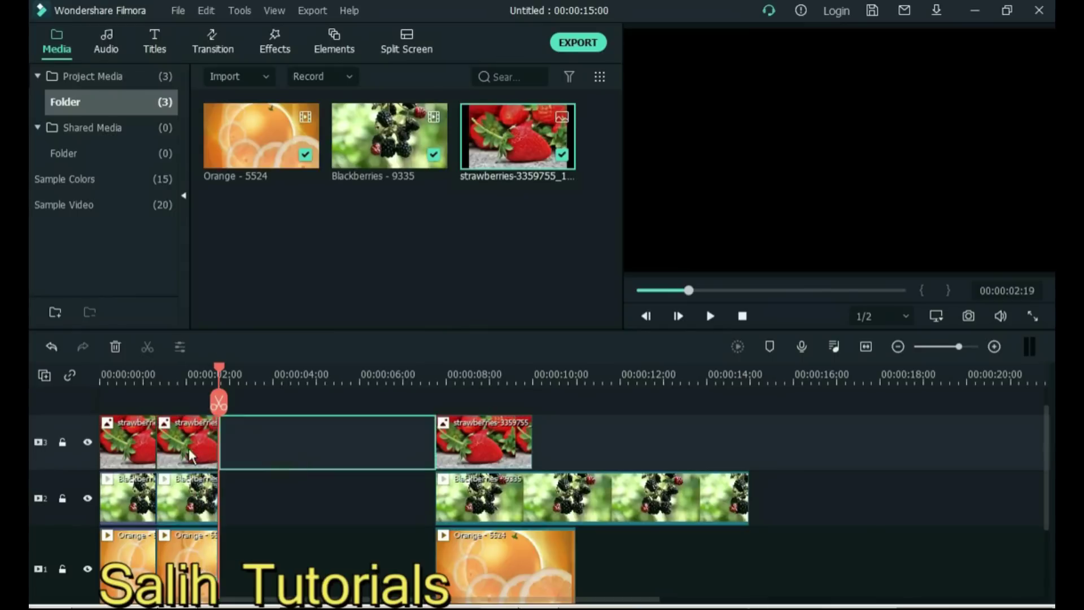
pyautogui.moveTo(186, 452); pyautogui.dragTo(293, 458)
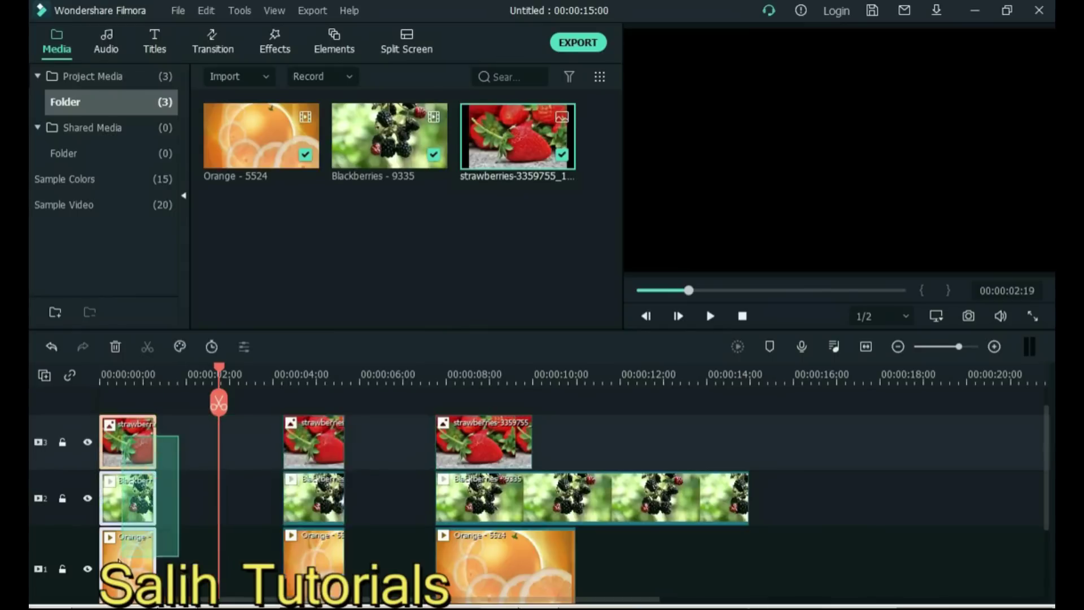
# Step: Select all segments on the three video tracks and bring them back together without gaps
pyautogui.press('Delete')
pyautogui.moveTo(657, 425); pyautogui.dragTo(41, 587)
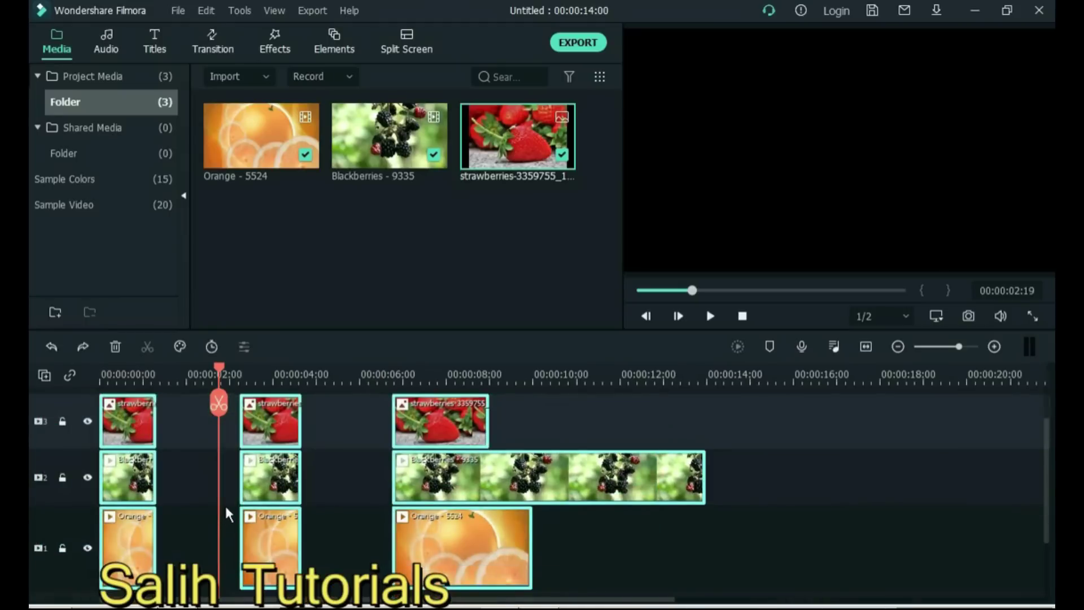
pyautogui.press('Delete')
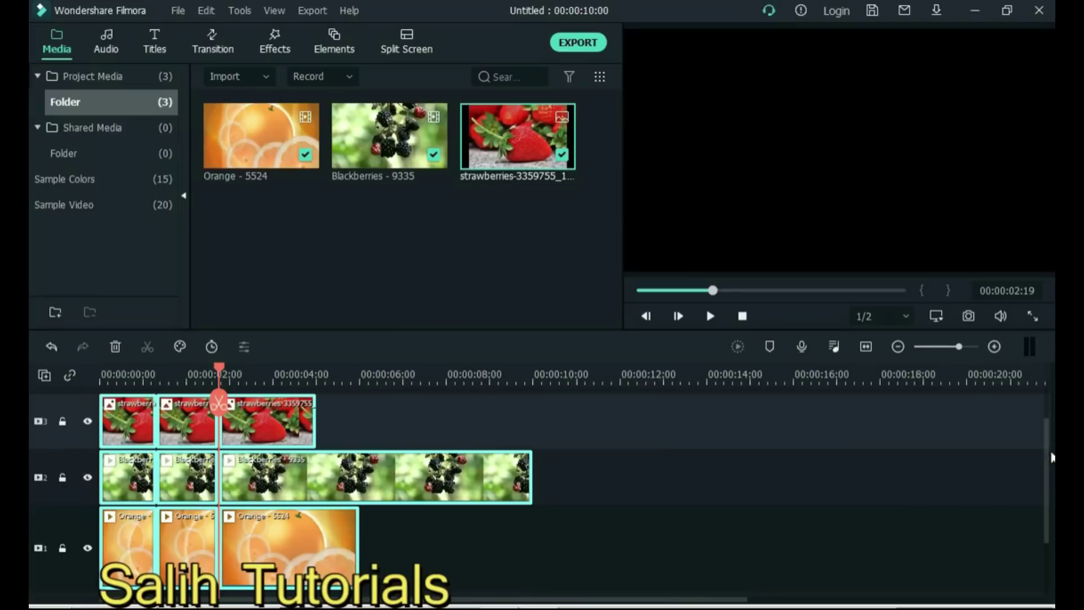
pyautogui.scroll(1, 483, 473)
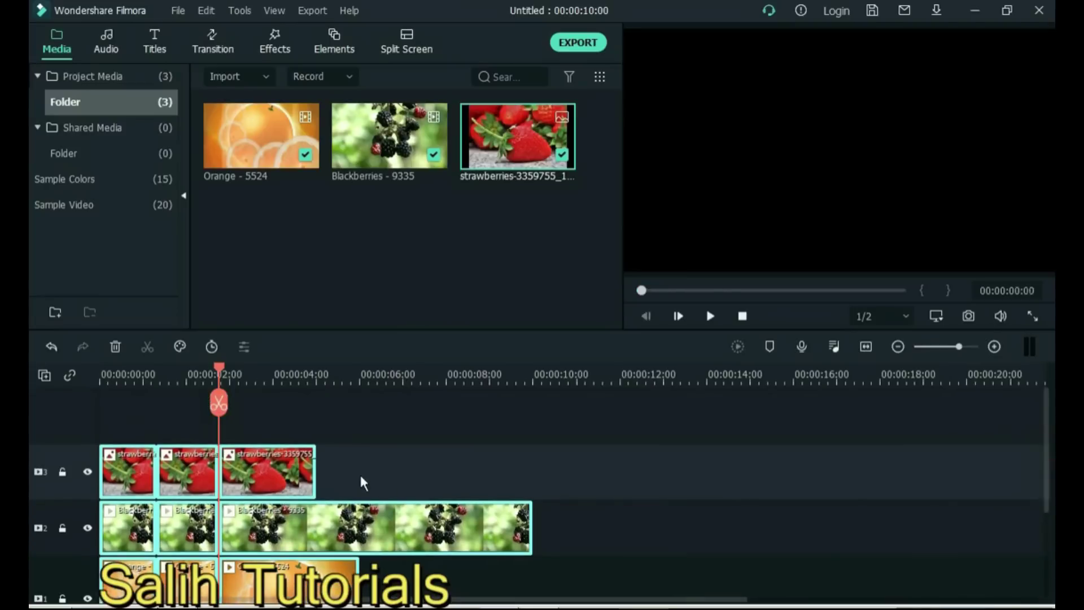
# Step: Play the stacked fruit clips briefly from the start of the timeline
pyautogui.press('Home')
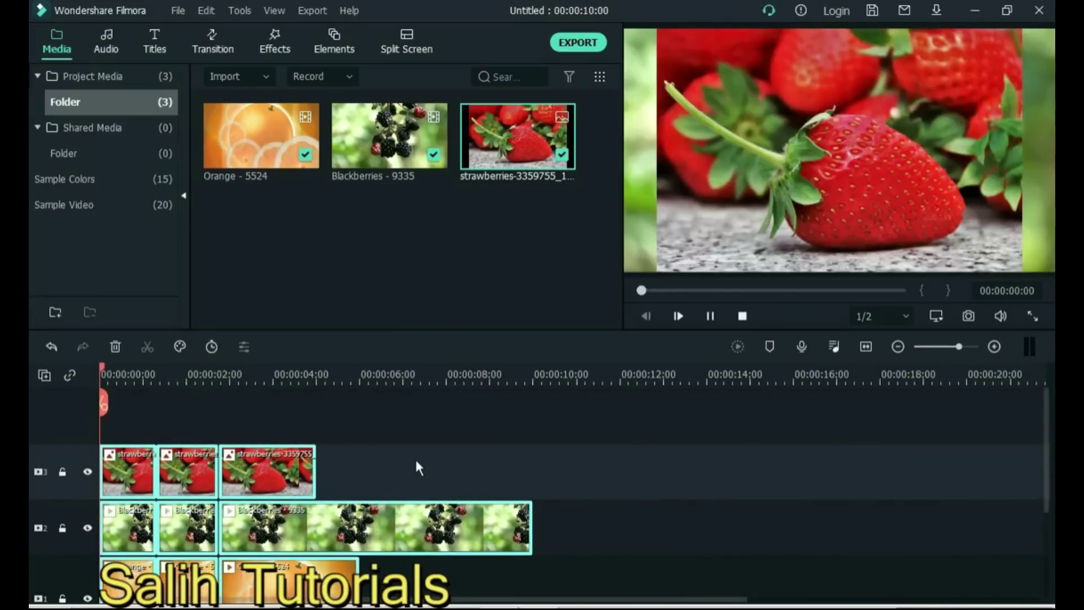
pyautogui.click(417, 458)
pyautogui.press('space')
# Step: Ungroup the three strawberries segments on video track 3 and group them again
pyautogui.moveTo(419, 455); pyautogui.dragTo(134, 464)
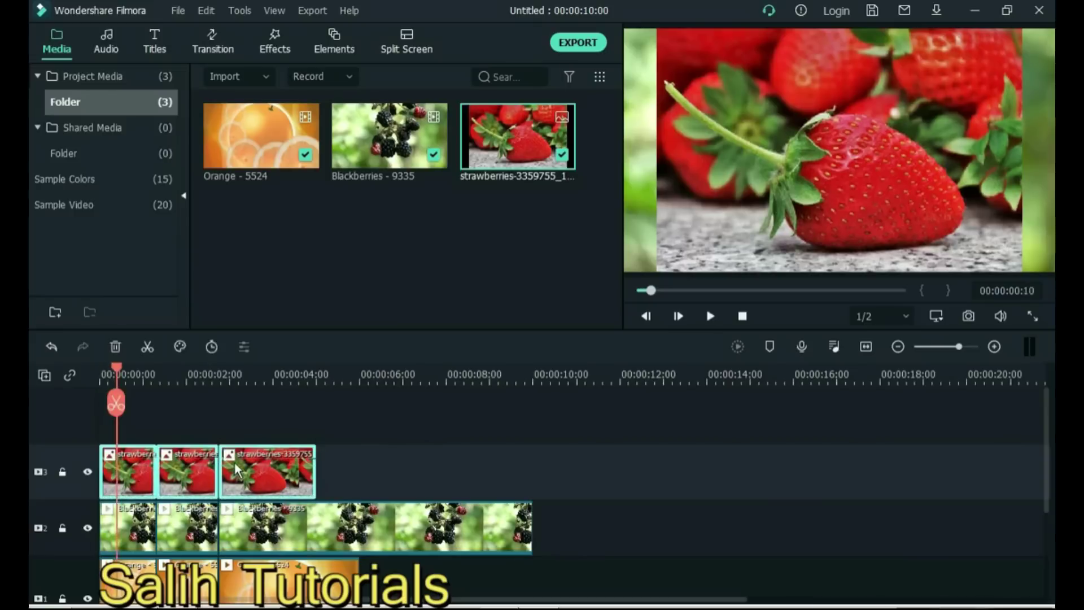
pyautogui.rightClick(249, 457)
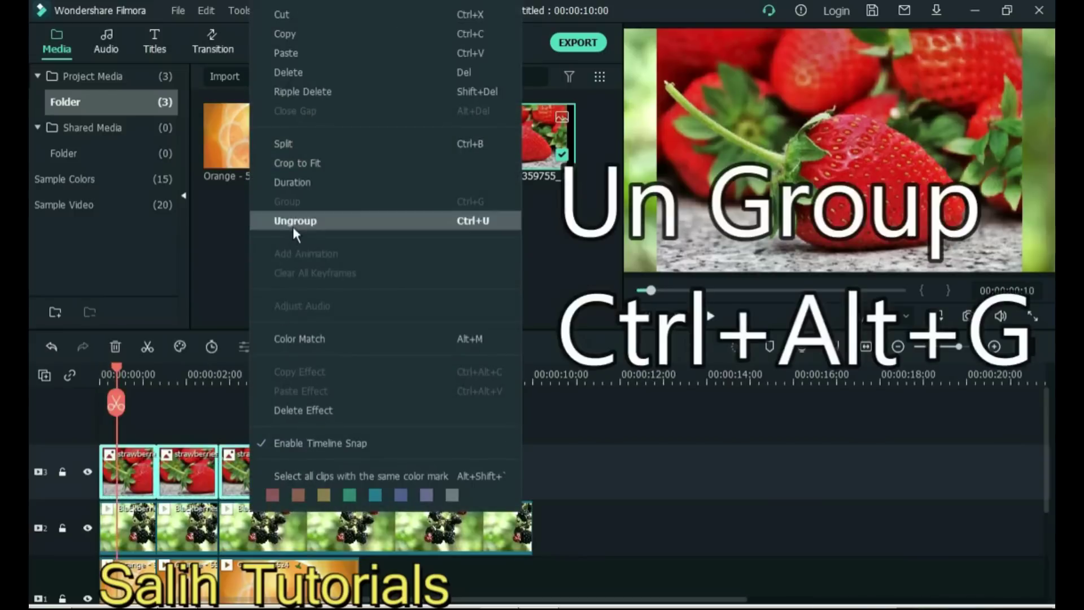
pyautogui.click(292, 225)
pyautogui.rightClick(253, 463)
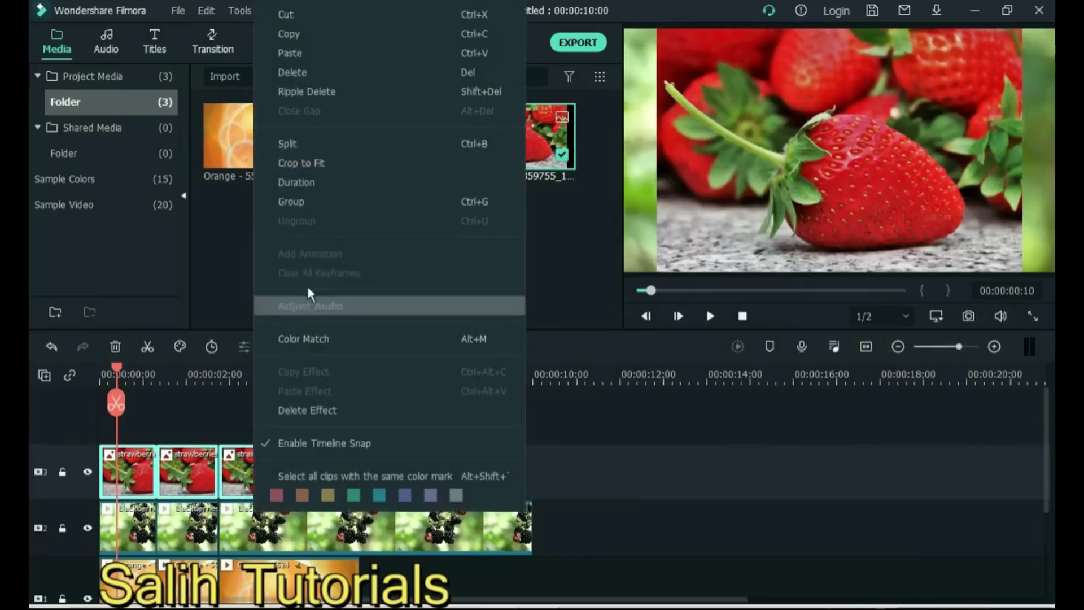
pyautogui.click(328, 207)
# Step: Move the last Orange segment together with the middle Blackberries segment about 9.5 seconds later on their tracks
pyautogui.click(361, 466)
pyautogui.click(243, 469)
pyautogui.moveTo(242, 468); pyautogui.dragTo(164, 473)
pyautogui.moveTo(1048, 451); pyautogui.dragTo(1047, 506)
pyautogui.click(282, 497)
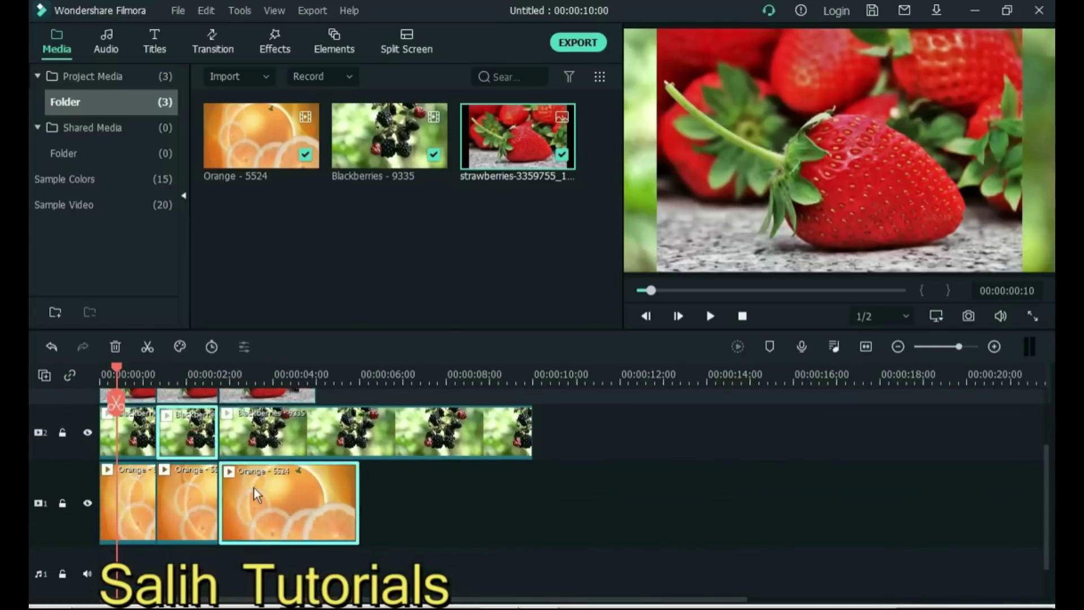
pyautogui.rightClick(260, 490)
pyautogui.click(240, 487)
pyautogui.moveTo(243, 497); pyautogui.dragTo(544, 516)
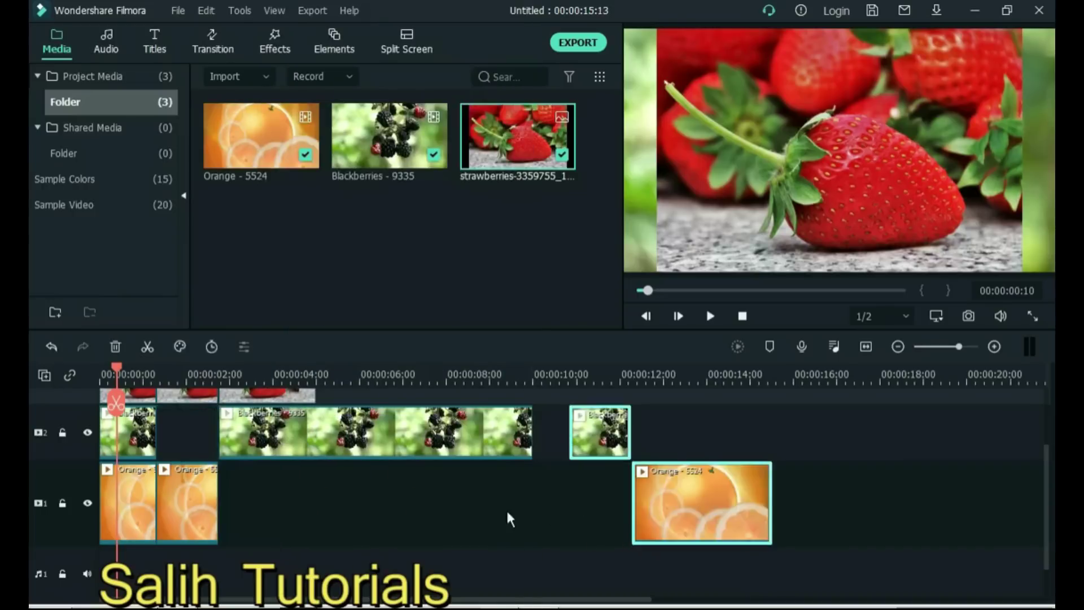
pyautogui.moveTo(1043, 508); pyautogui.dragTo(1045, 430)
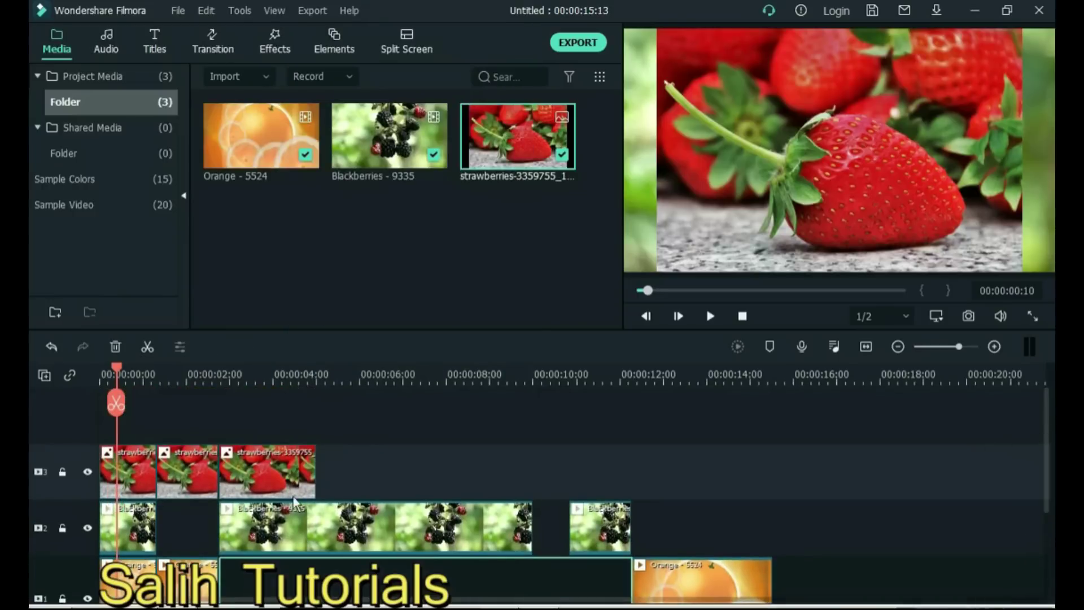
pyautogui.moveTo(313, 502); pyautogui.dragTo(618, 484)
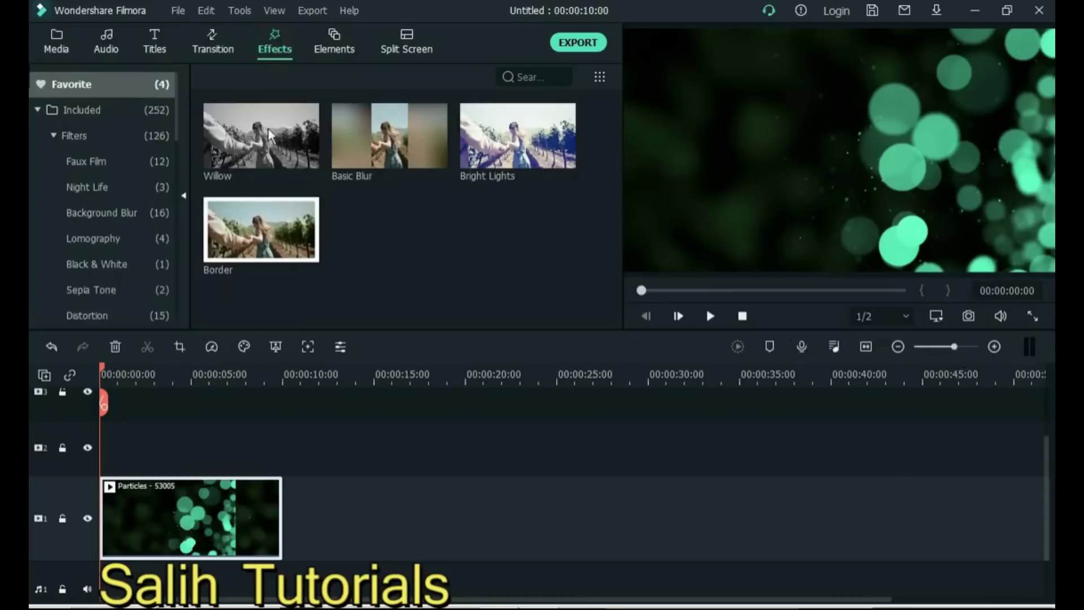
# Step: Apply the Border effect from Favorite to the Particles clip on video track 1
pyautogui.moveTo(265, 221)
pyautogui.moveTo(245, 248); pyautogui.dragTo(121, 516)
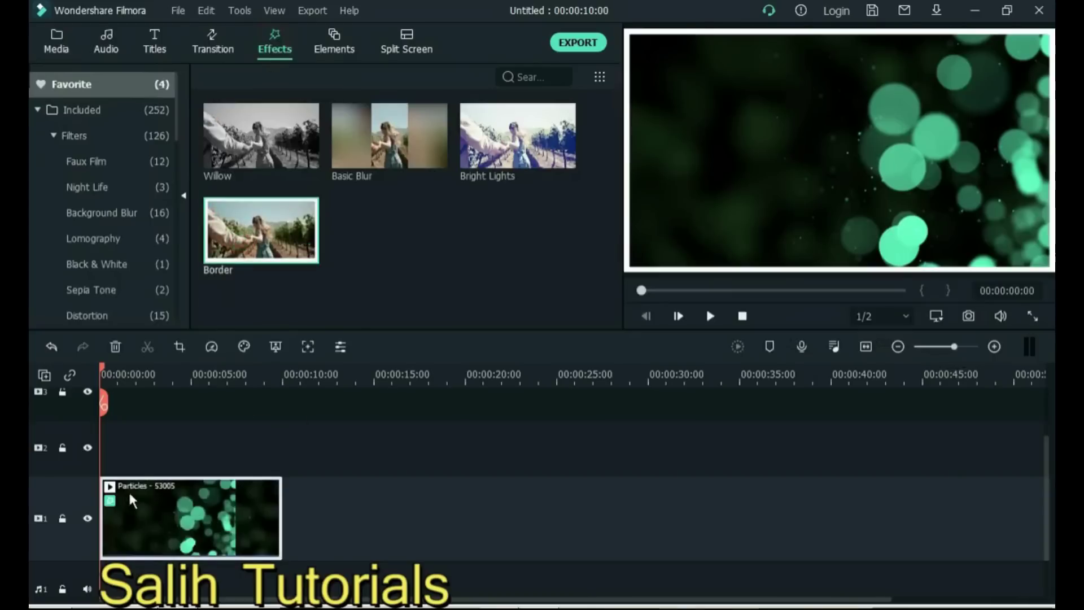
pyautogui.click(55, 38)
# Step: Set the Border effect's start color to dark purple and its end color to light orange on the Particles clip
pyautogui.doubleClick(204, 526)
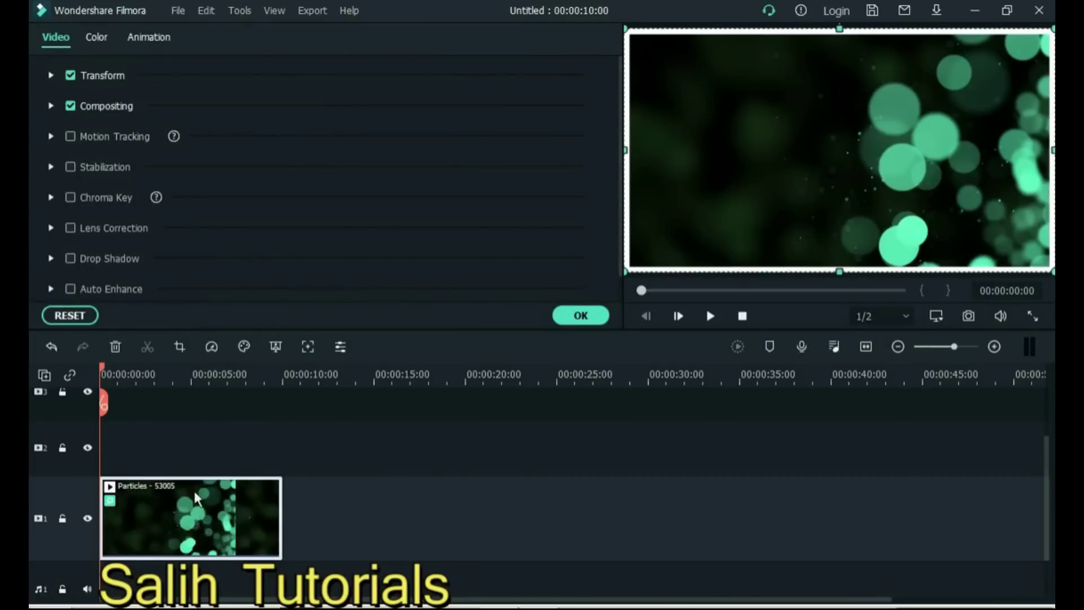
pyautogui.scroll(-1, 617, 163)
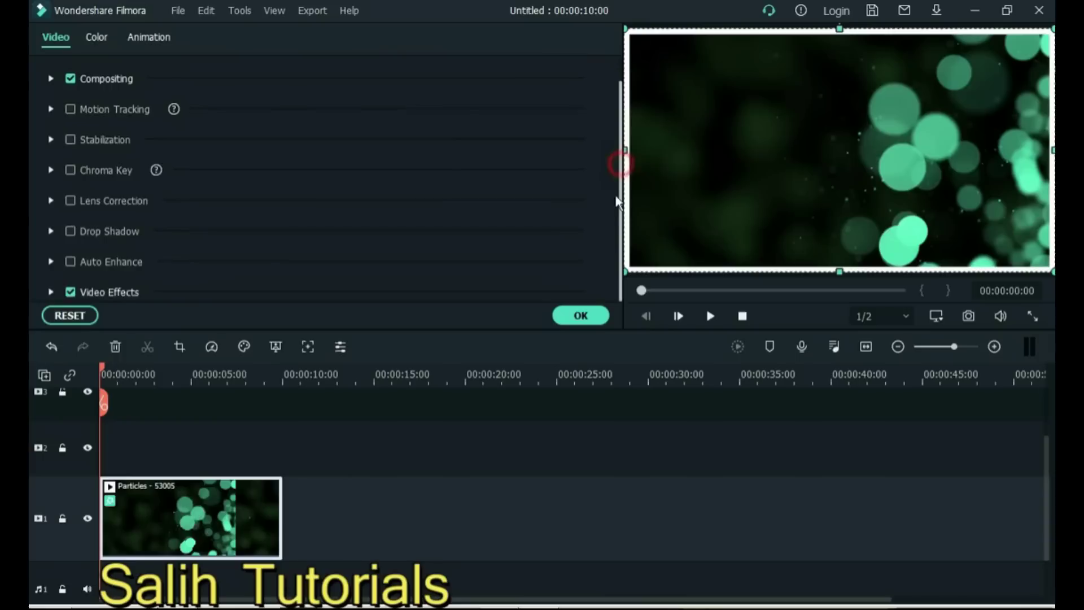
pyautogui.click(51, 291)
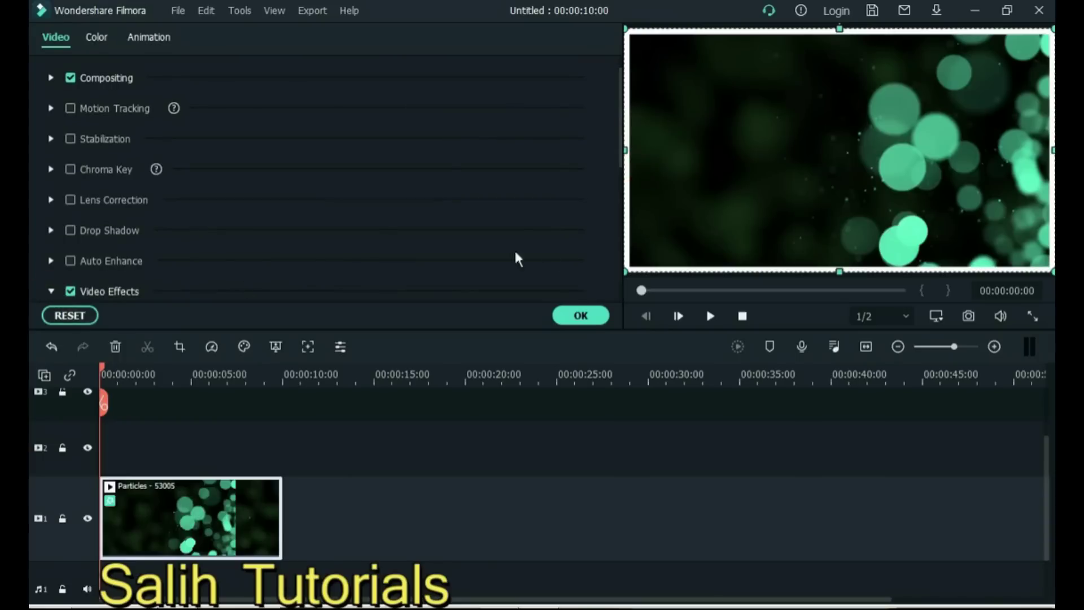
pyautogui.moveTo(619, 155); pyautogui.dragTo(621, 252)
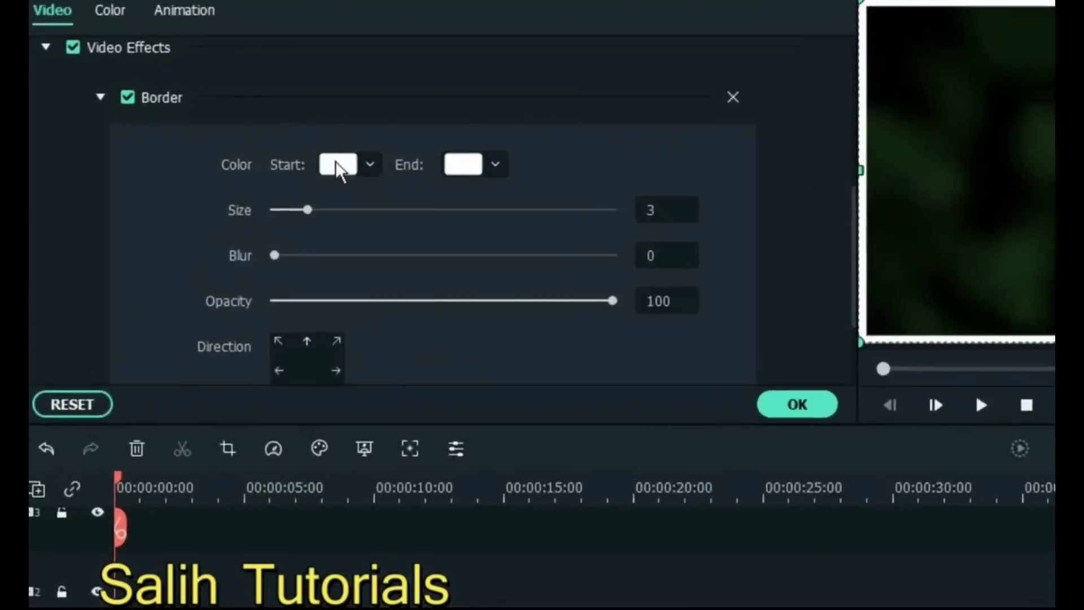
pyautogui.click(253, 145)
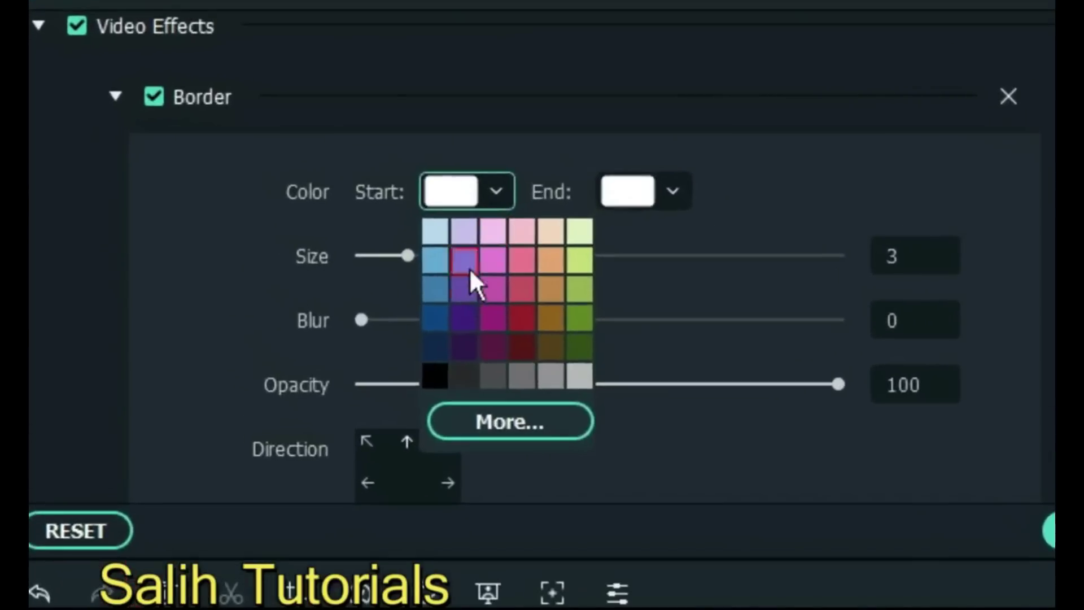
pyautogui.click(672, 193)
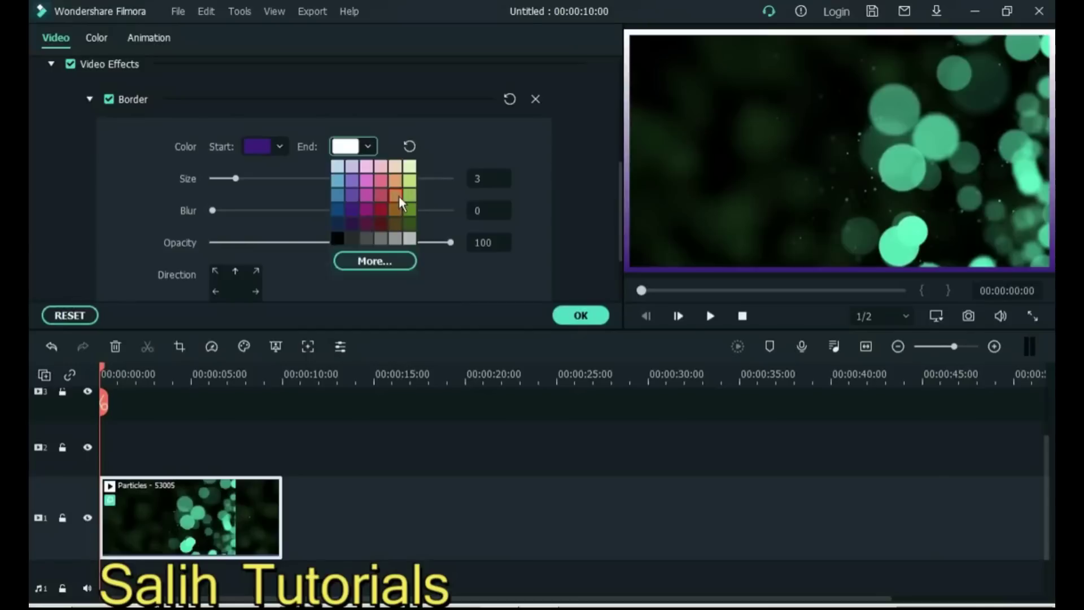
pyautogui.click(734, 291)
# Step: Set the Particles clip's Border effect to size 5, blur 4 and opacity 41
pyautogui.click(260, 210)
pyautogui.click(248, 175)
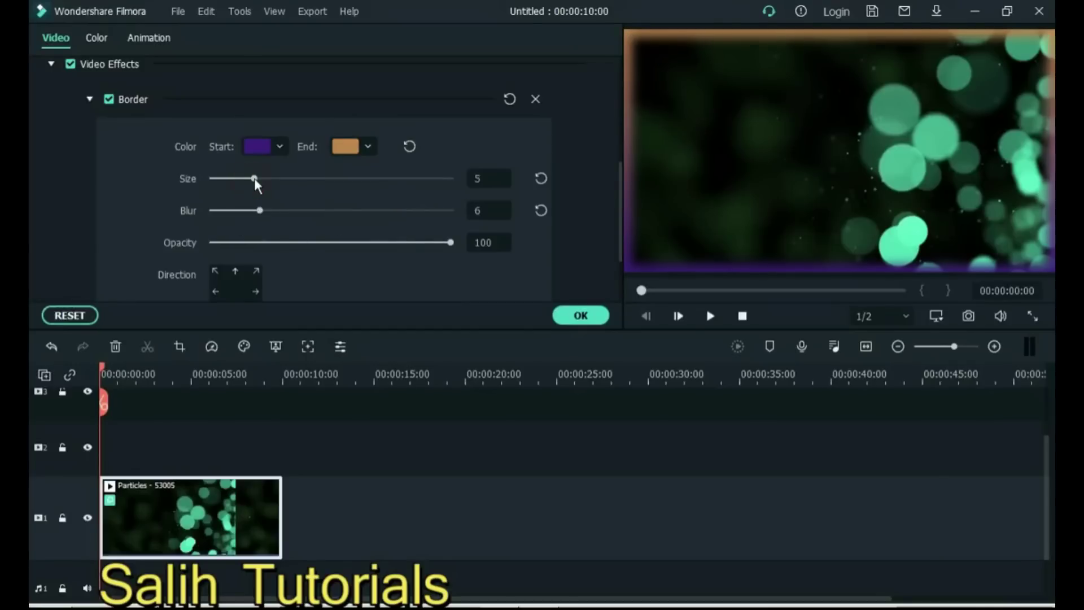
pyautogui.click(244, 210)
pyautogui.moveTo(449, 242); pyautogui.dragTo(310, 242)
# Step: Try several color directions for the Border effect, finishing with the diagonal toward the lower-left corner
pyautogui.scroll(-1, 227, 218)
pyautogui.click(230, 222)
pyautogui.click(255, 238)
pyautogui.click(214, 258)
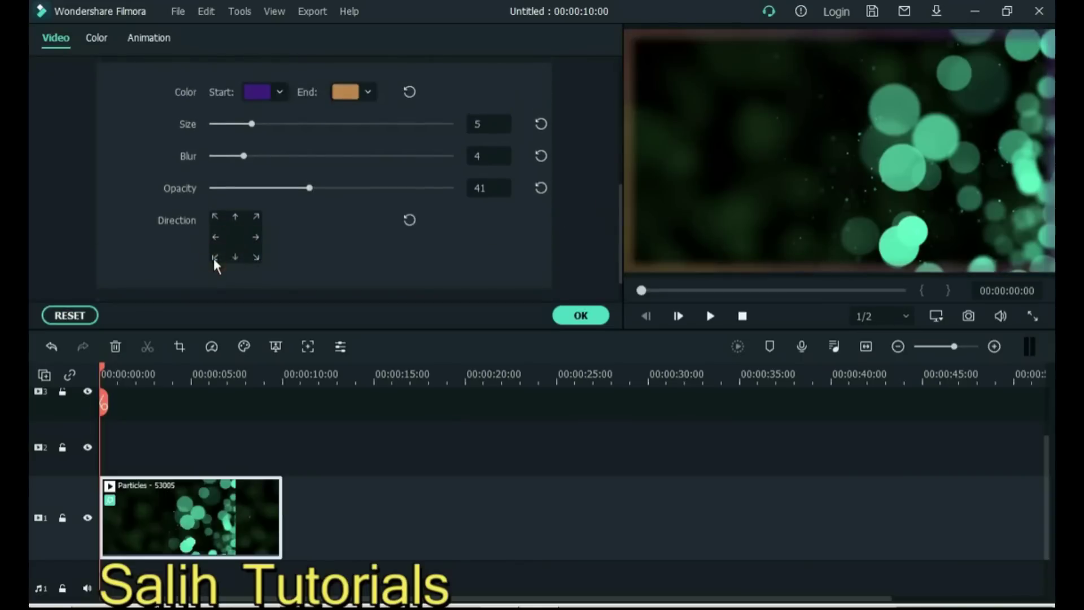
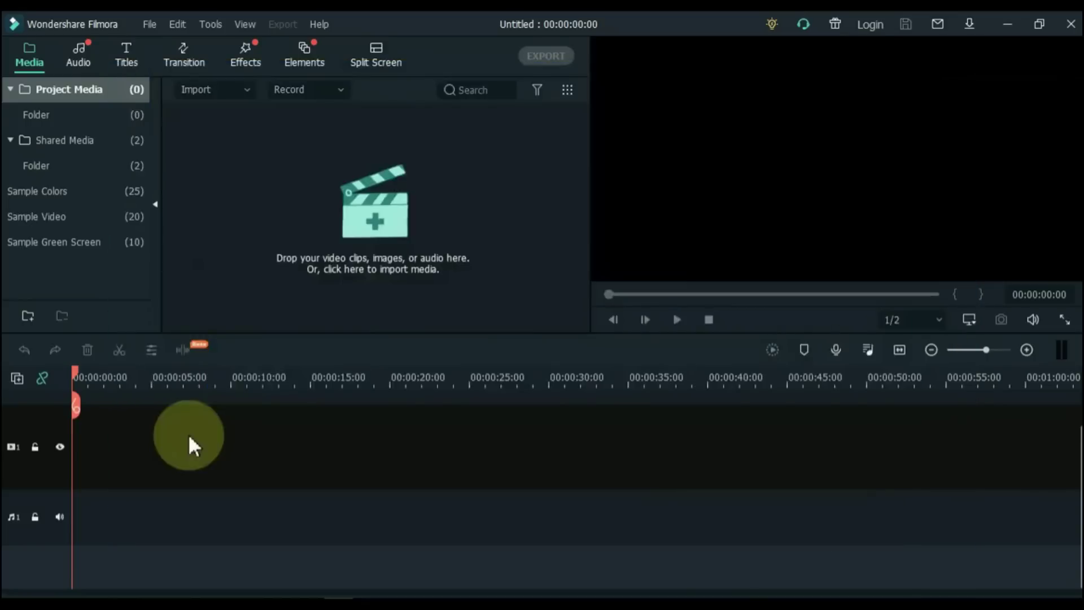
# Step: Confirm the General preferences with the startup window shown at launch, and select Wfp project in the Project Library
pyautogui.click(150, 24)
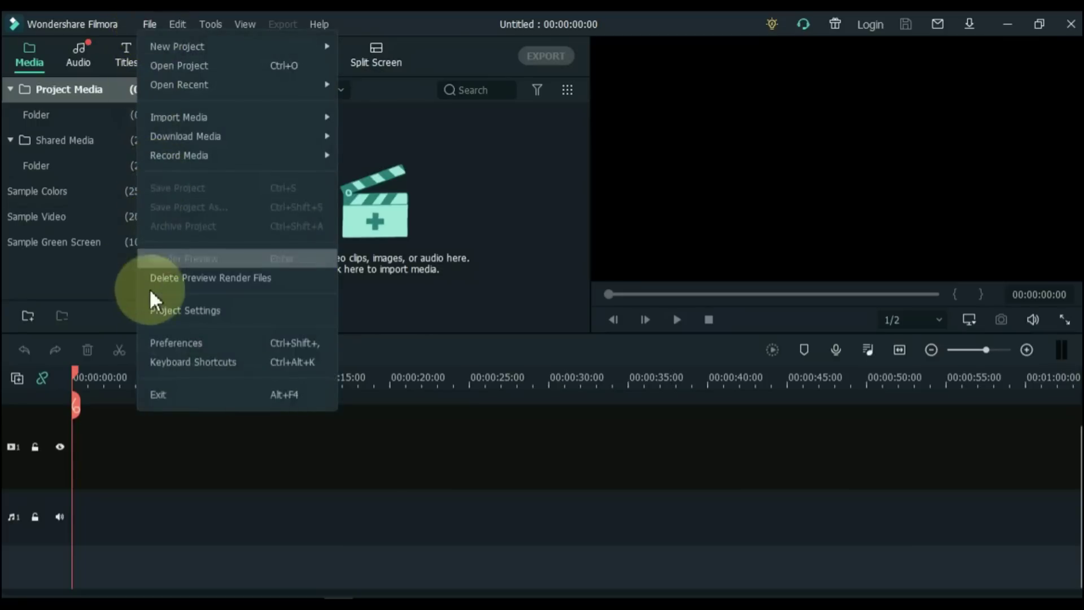
pyautogui.click(156, 351)
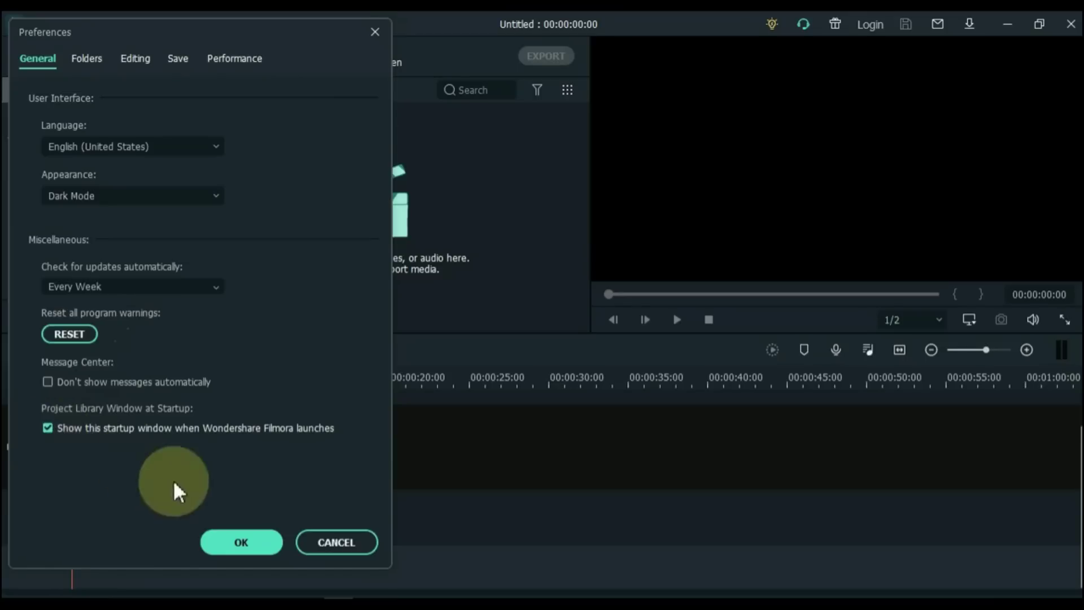
pyautogui.click(235, 537)
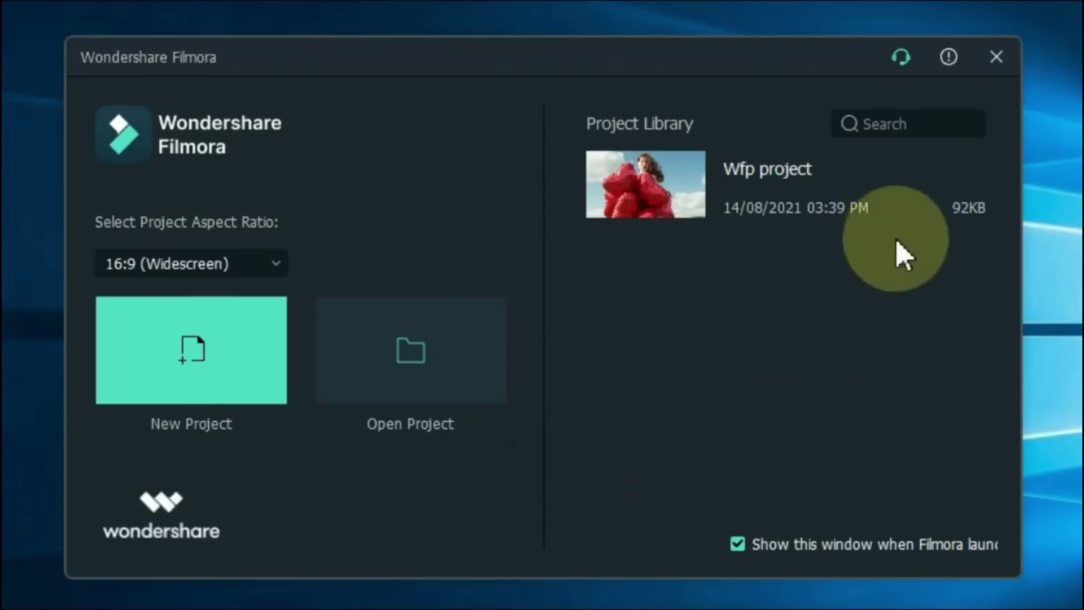
pyautogui.click(957, 206)
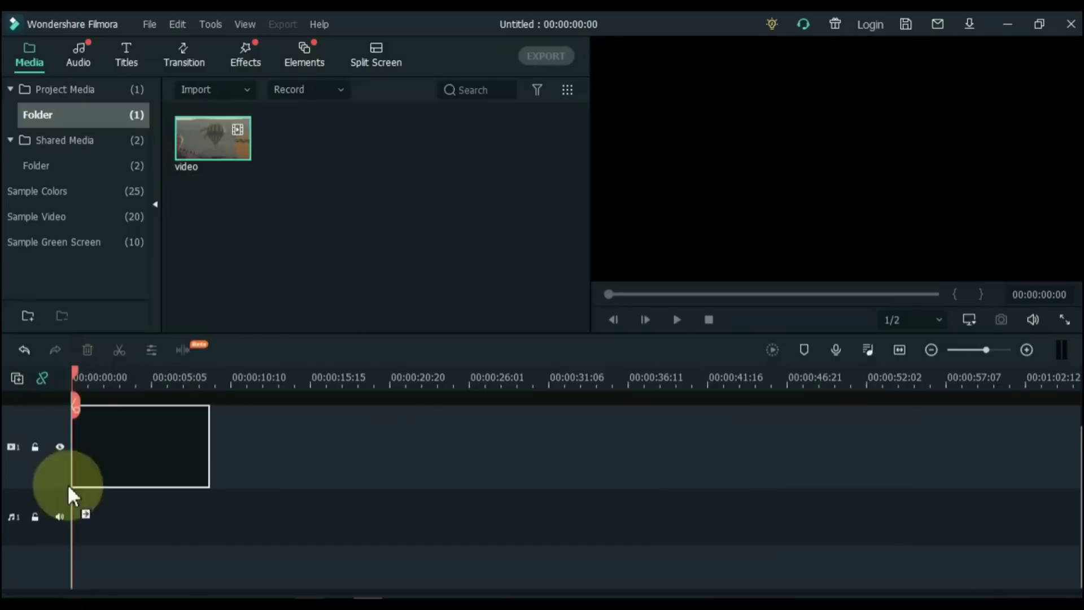
# Step: Place the video clip at the start of video track 1 and apply the Neon 02 effect to it
pyautogui.moveTo(69, 487); pyautogui.dragTo(69, 485)
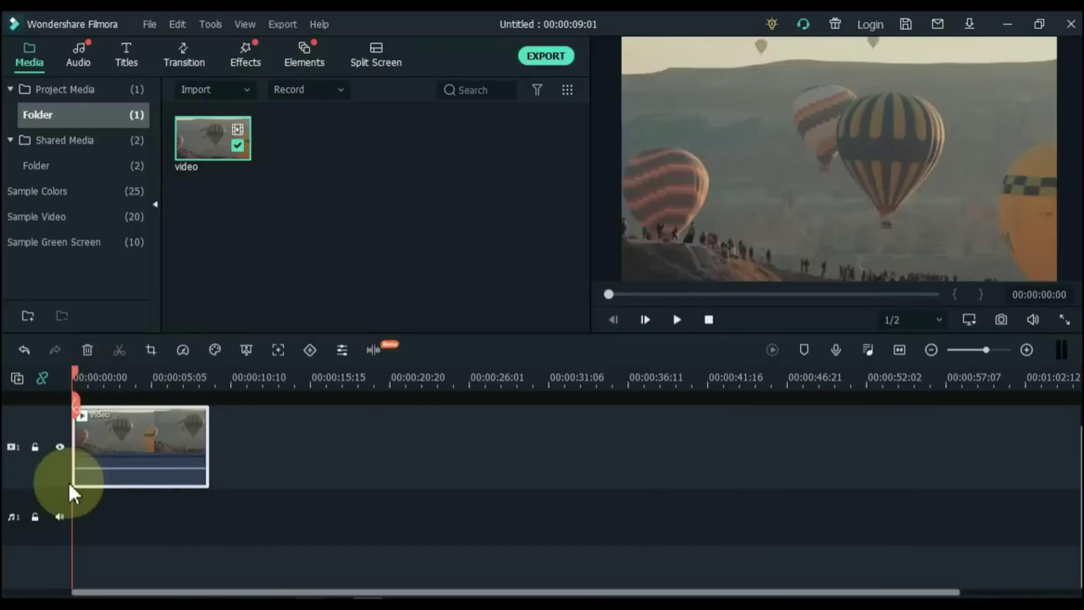
pyautogui.click(253, 48)
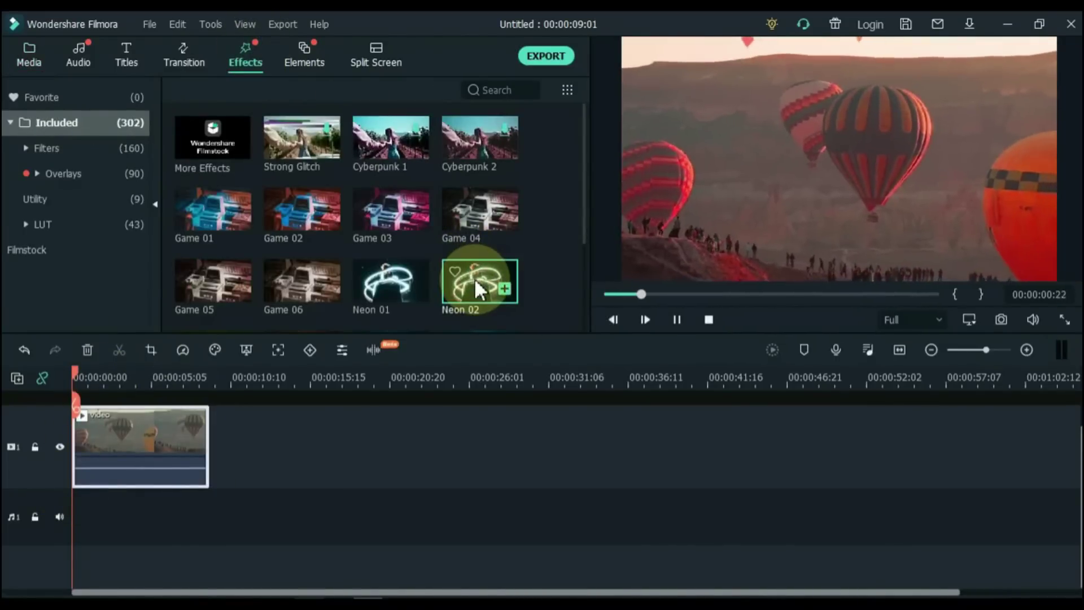
pyautogui.moveTo(474, 278); pyautogui.dragTo(98, 430)
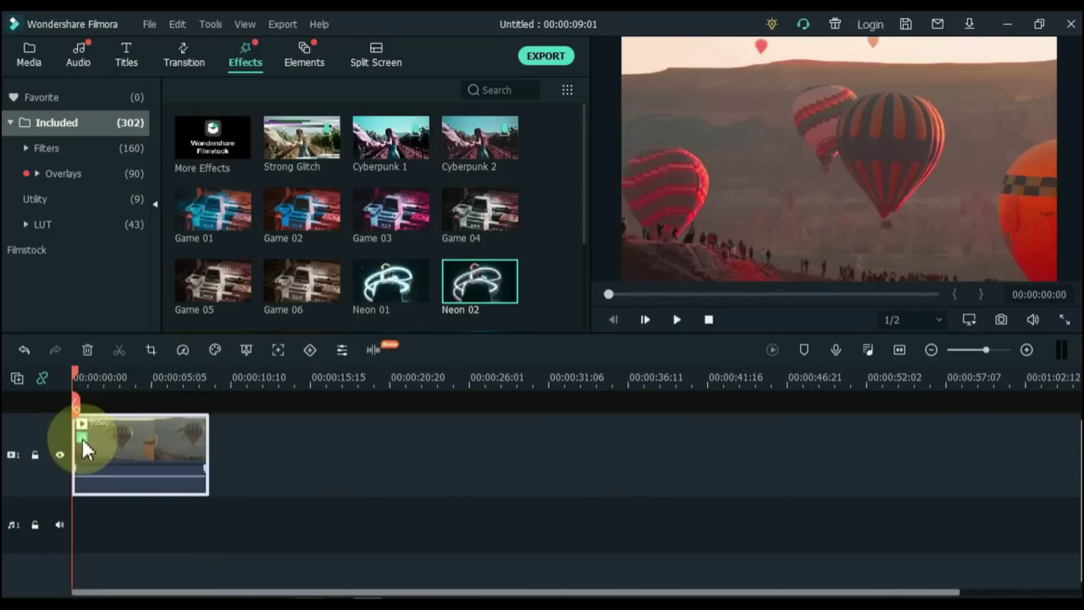
# Step: Remove the Neon 02 effect through the video clip's Video Effects properties and confirm
pyautogui.doubleClick(124, 448)
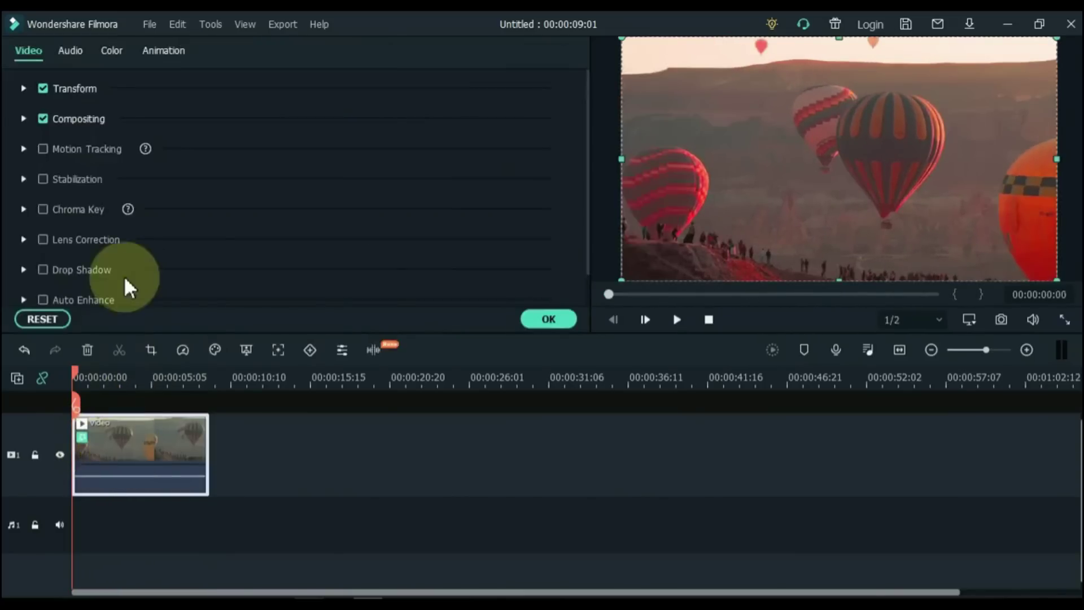
pyautogui.scroll(-1, 121, 249)
pyautogui.click(24, 294)
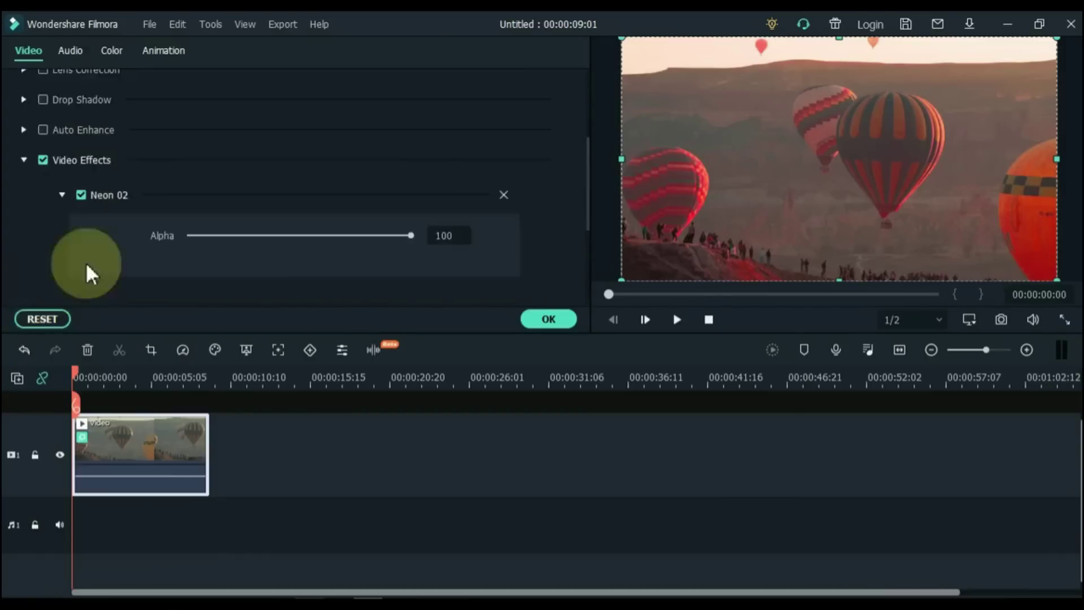
pyautogui.click(503, 194)
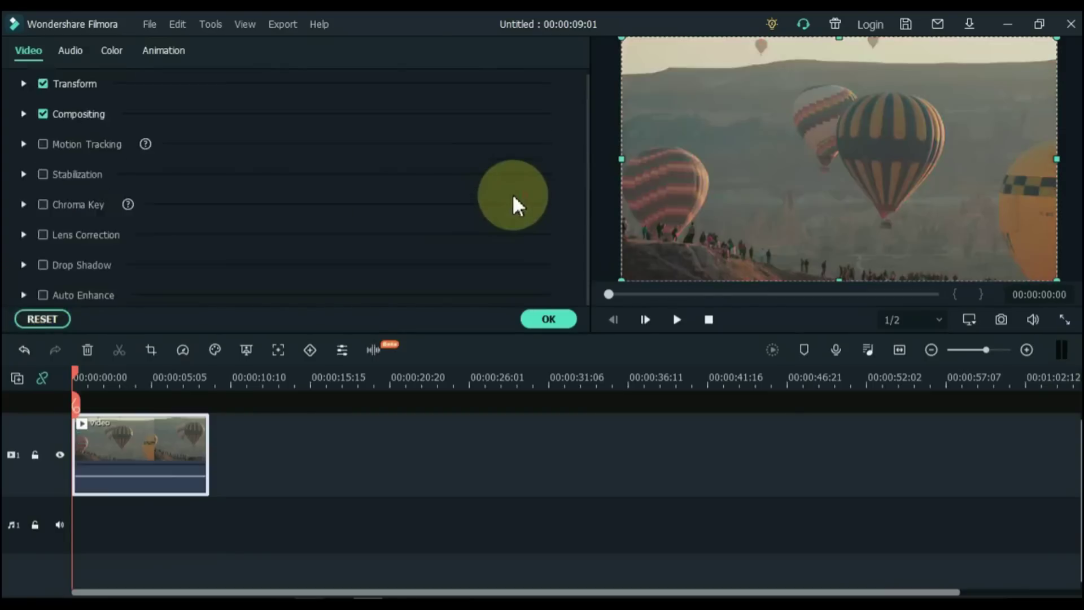
pyautogui.click(545, 319)
# Step: Apply Neon 02 to the video clip again and remove it with the Delete Effect command
pyautogui.moveTo(480, 281); pyautogui.dragTo(97, 440)
pyautogui.rightClick(107, 446)
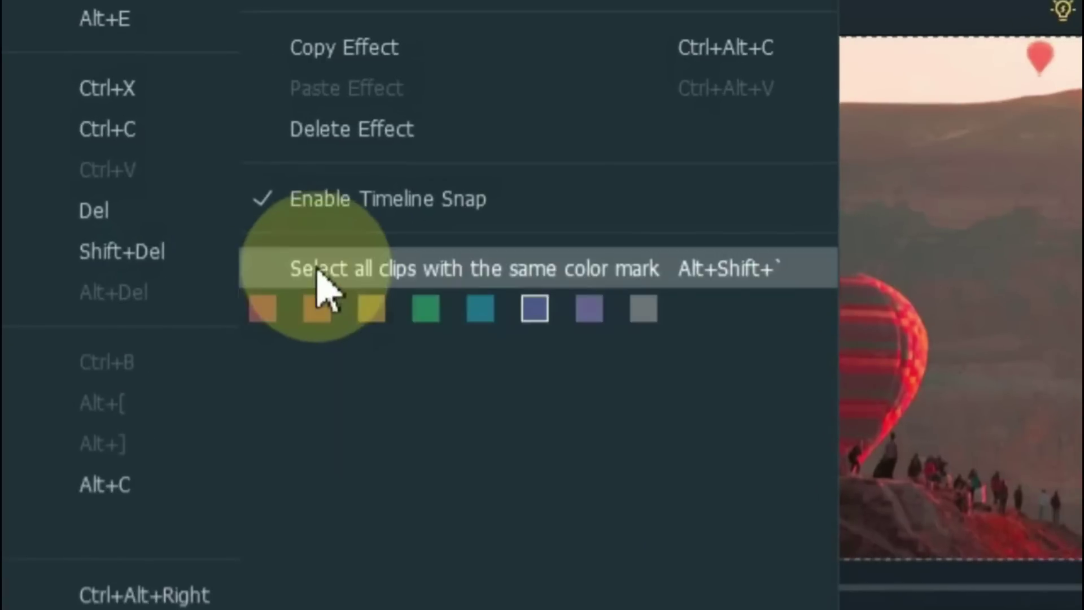
pyautogui.click(387, 133)
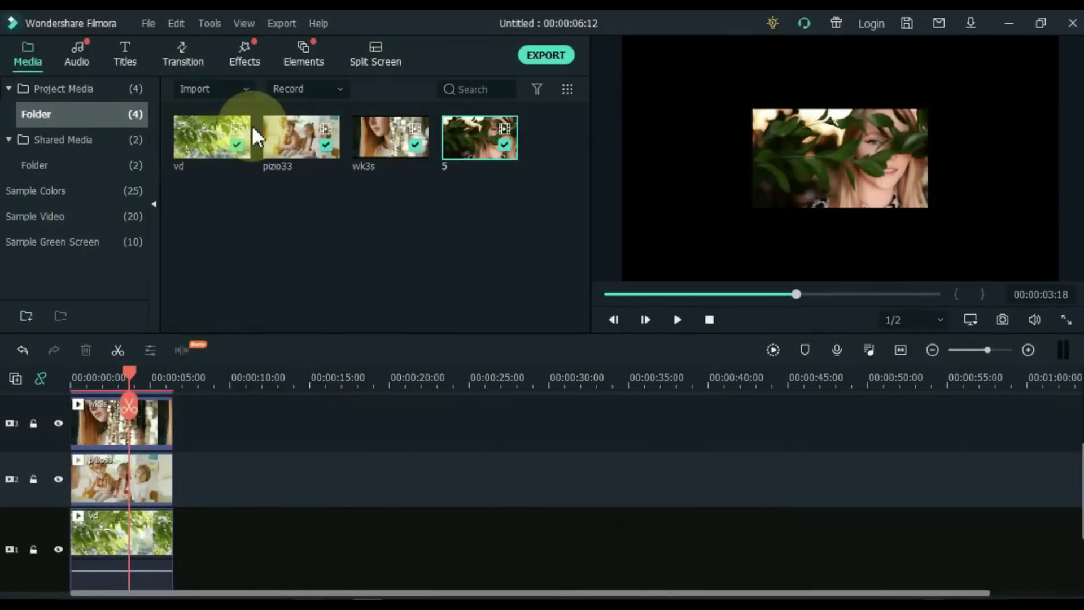
# Step: Show the safe zones and move the vd and pizio33 clips to the inner zone's lower-right and lower-left corners
pyautogui.click(243, 23)
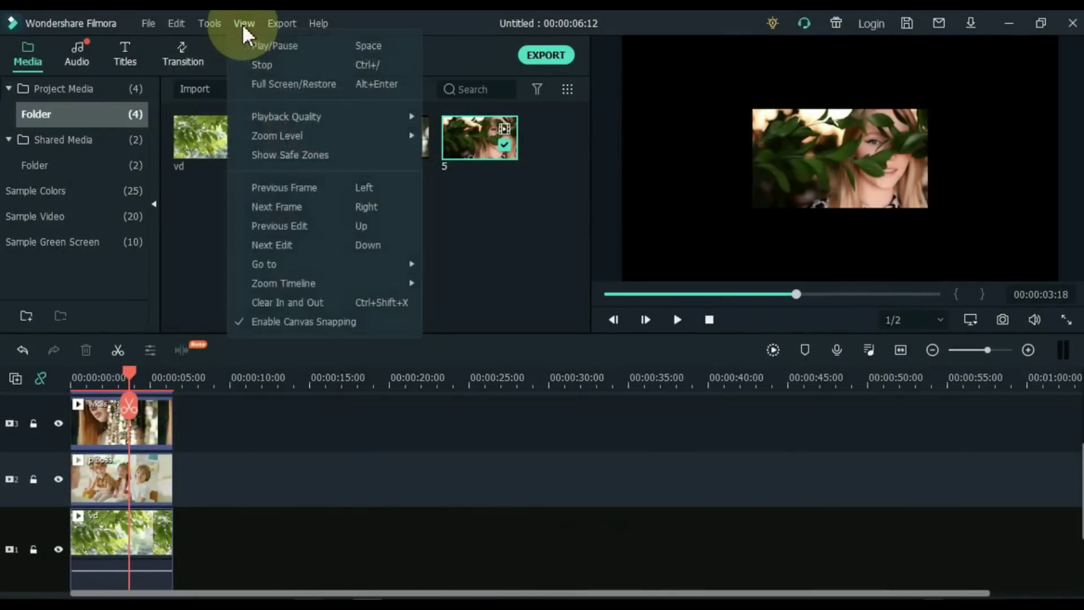
pyautogui.click(274, 154)
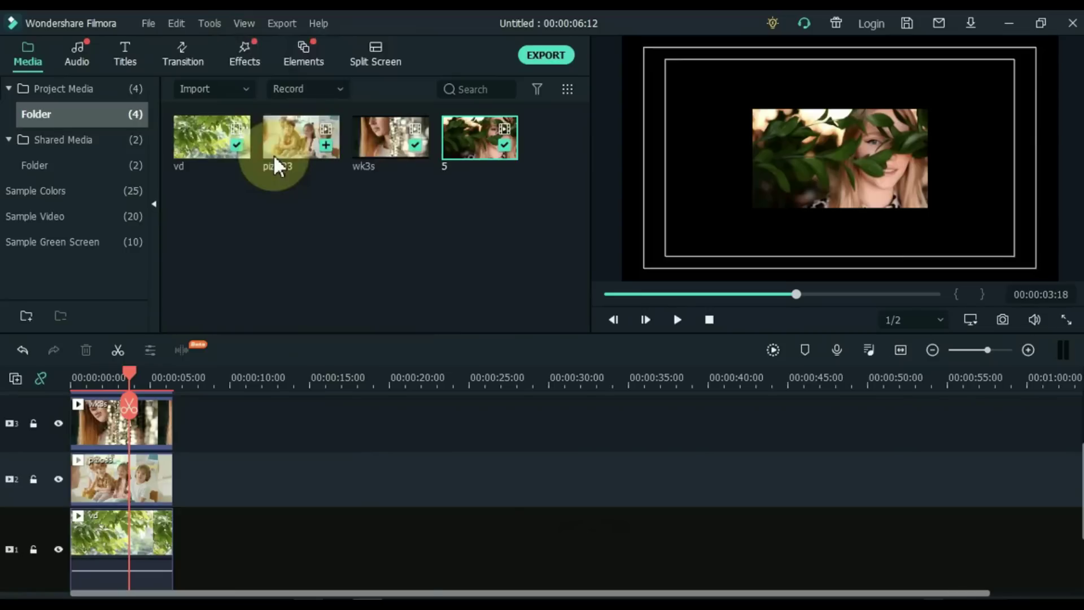
pyautogui.click(801, 169)
pyautogui.moveTo(752, 170); pyautogui.dragTo(662, 228)
pyautogui.click(169, 472)
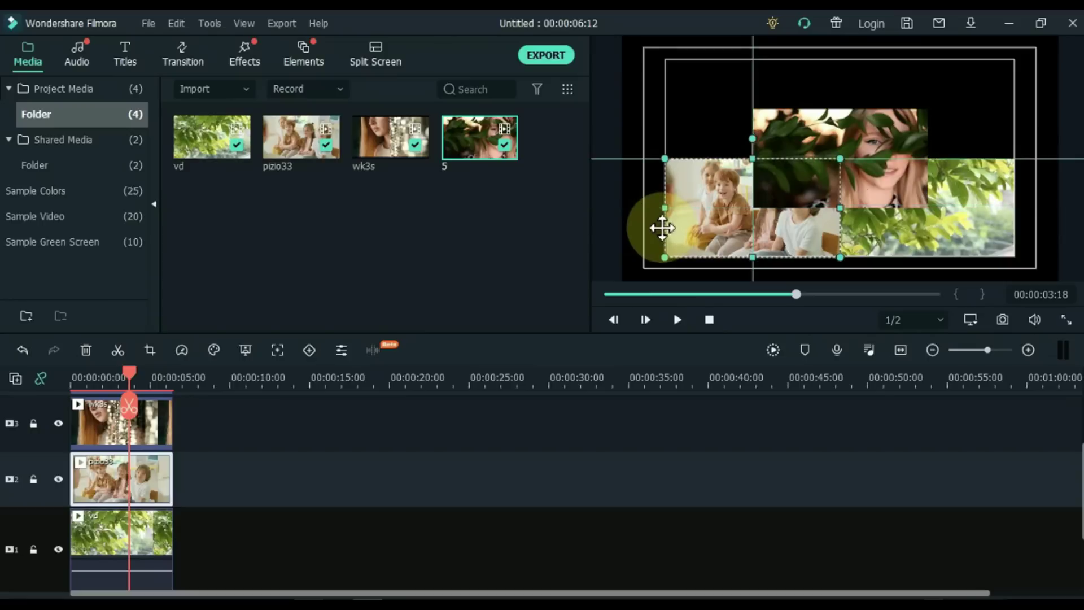
# Step: Move clip 5 to the inner safe zone's upper-left corner and wk3s to its upper-right corner
pyautogui.click(824, 121)
pyautogui.moveTo(812, 106); pyautogui.dragTo(734, 61)
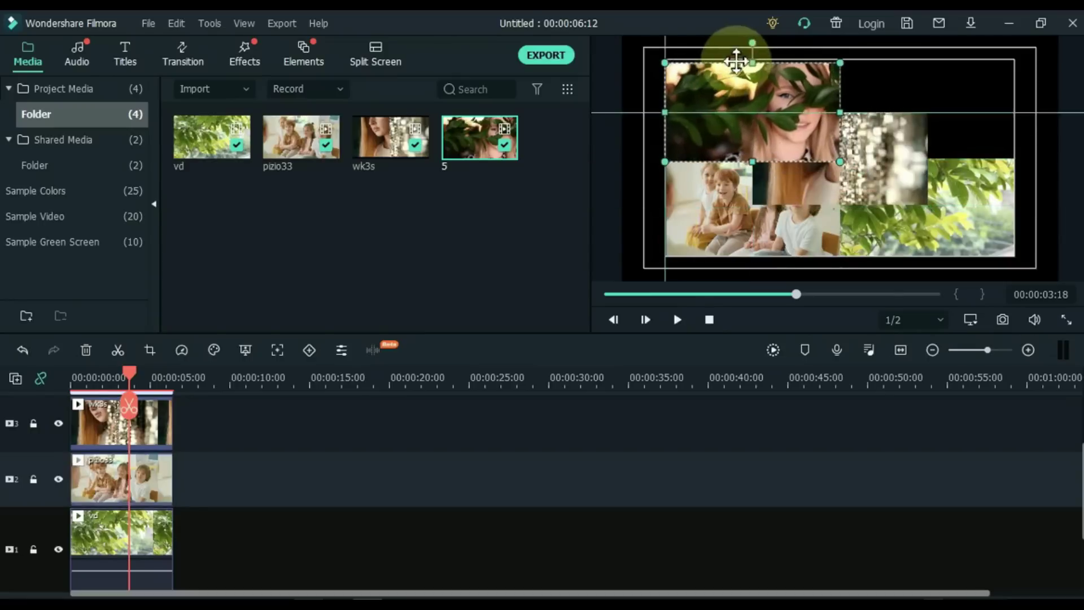
pyautogui.moveTo(870, 147); pyautogui.dragTo(956, 61)
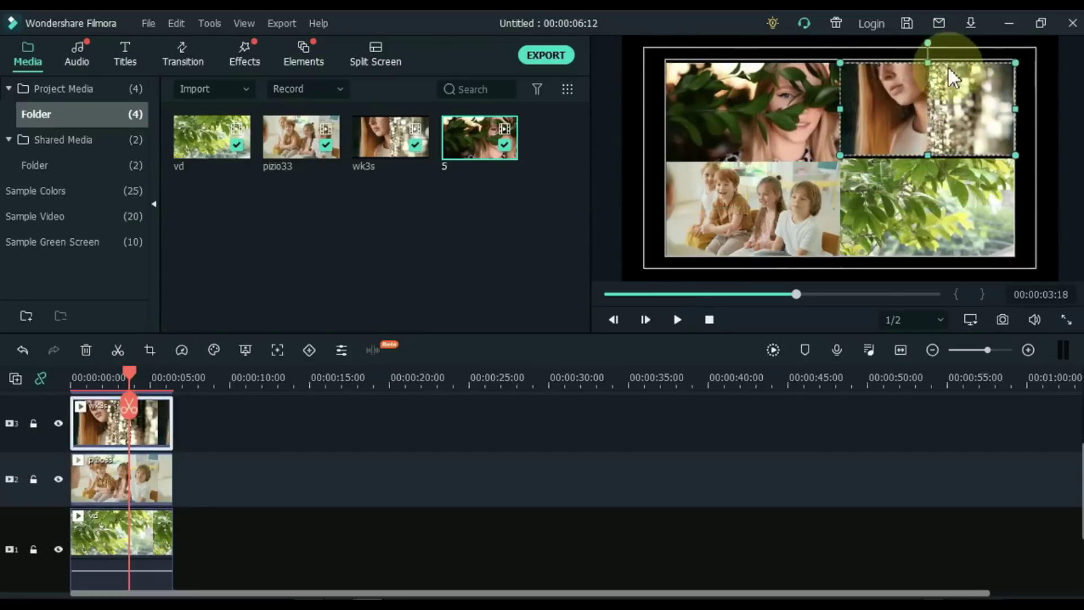
# Step: Deselect the clips and play the four-clip layout from the start of the timeline
pyautogui.click(372, 480)
pyautogui.press('Home')
pyautogui.press('space')
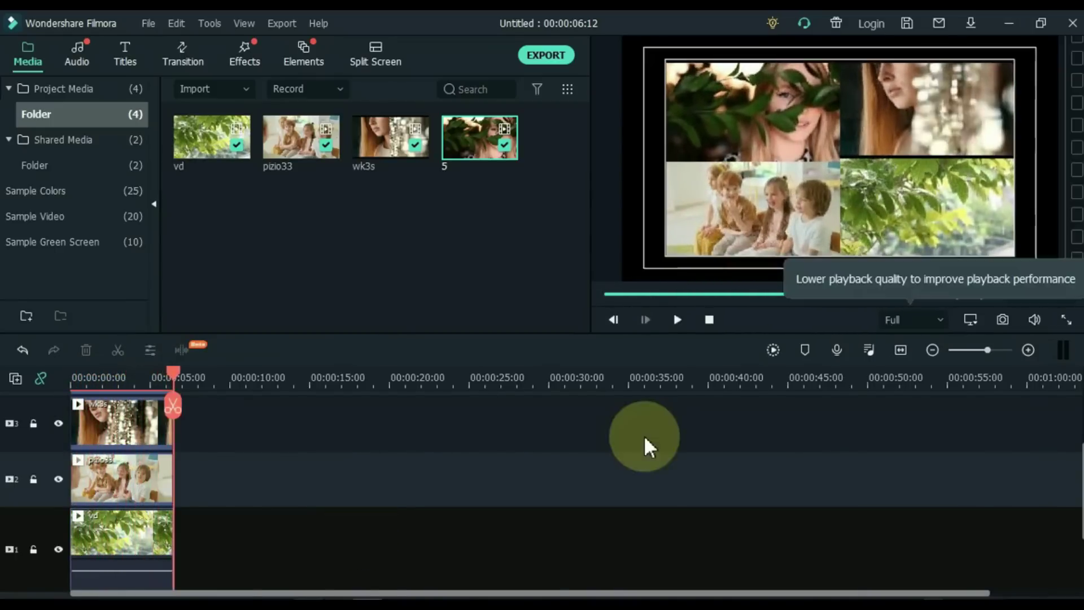
# Step: Move all four clips outward to the corners of the outer safe zone and deselect them
pyautogui.click(688, 148)
pyautogui.moveTo(711, 252); pyautogui.dragTo(689, 261)
pyautogui.moveTo(896, 253); pyautogui.dragTo(915, 262)
pyautogui.click(902, 156)
pyautogui.moveTo(903, 157); pyautogui.dragTo(917, 144)
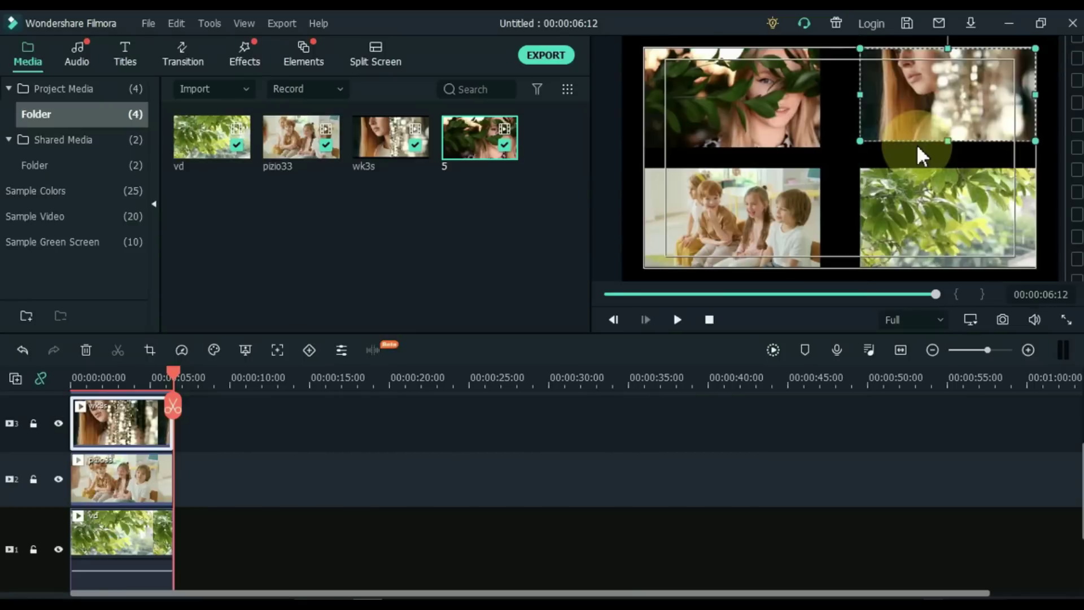
pyautogui.click(862, 460)
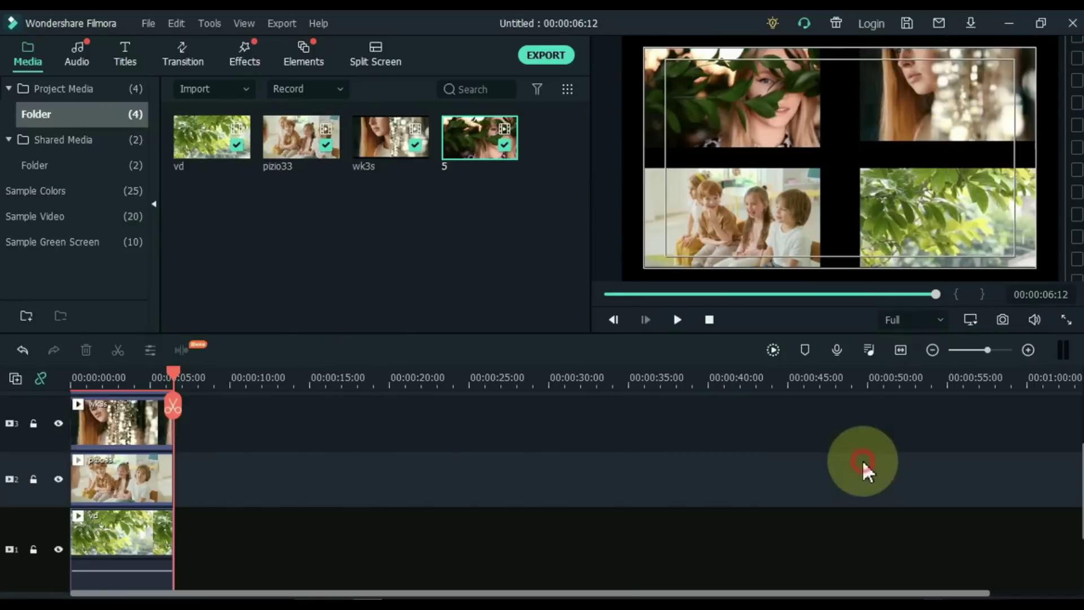
# Step: Hide the safe zones and play the four-clip layout
pyautogui.click(243, 23)
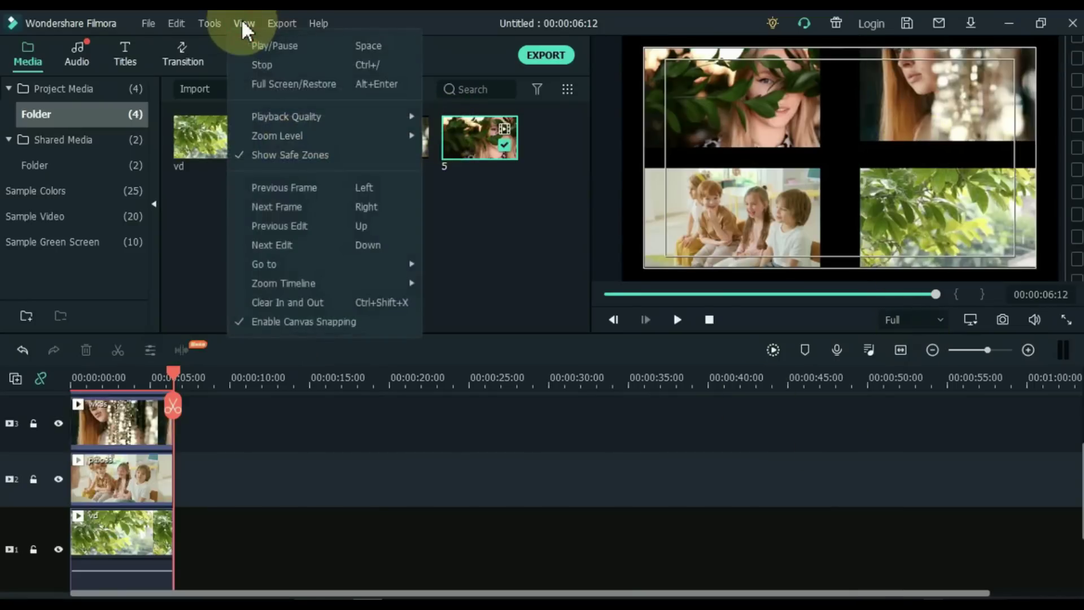
pyautogui.click(317, 157)
pyautogui.press('space')
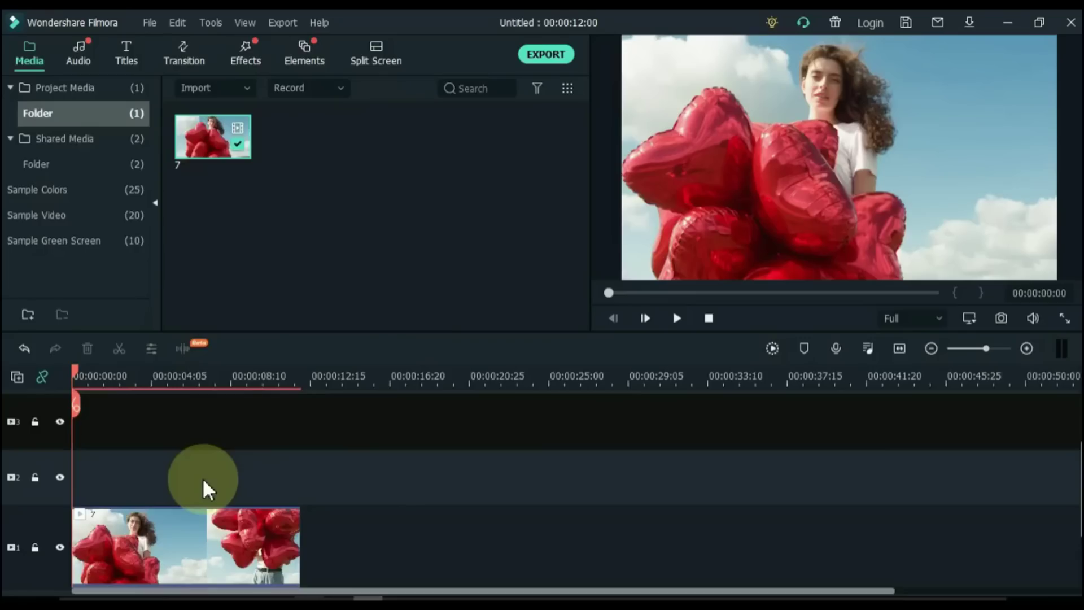
# Step: Copy clip 7 from video track 1 and paste the copy onto video track 3 at the timeline start
pyautogui.rightClick(159, 532)
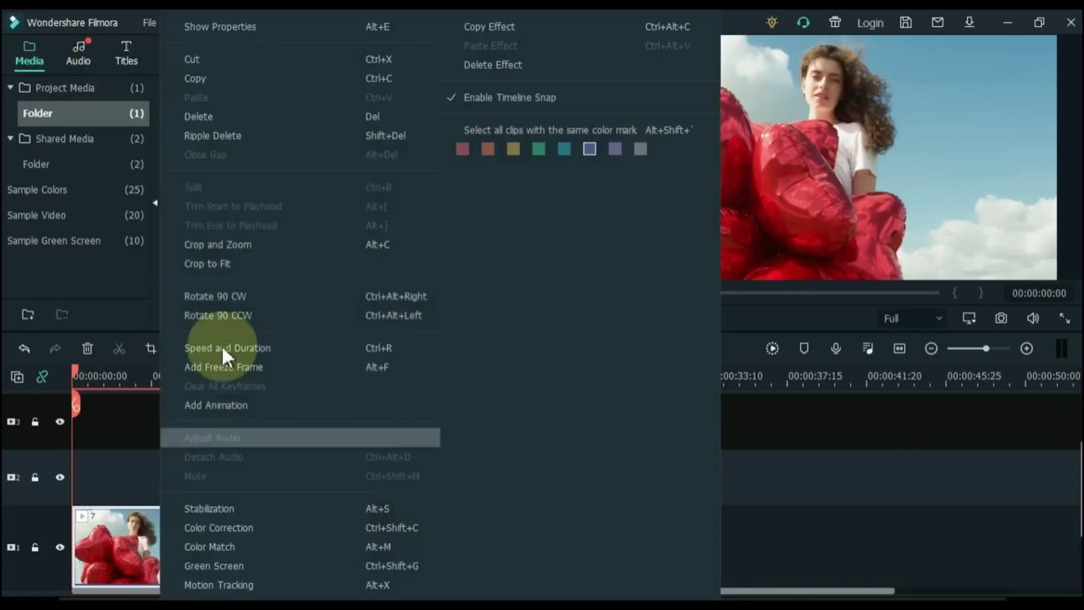
pyautogui.click(263, 80)
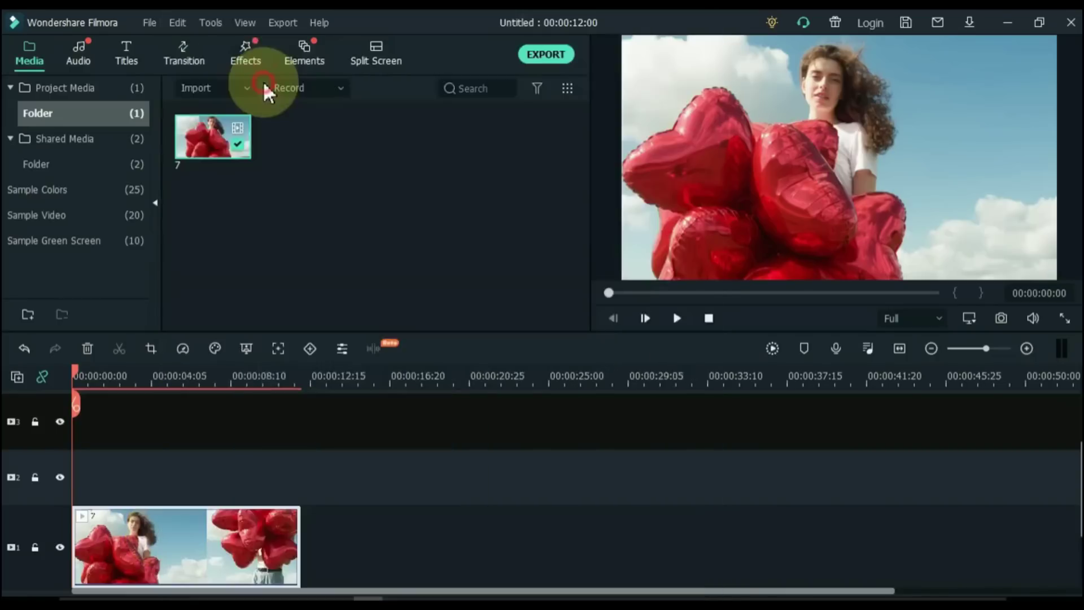
pyautogui.rightClick(180, 464)
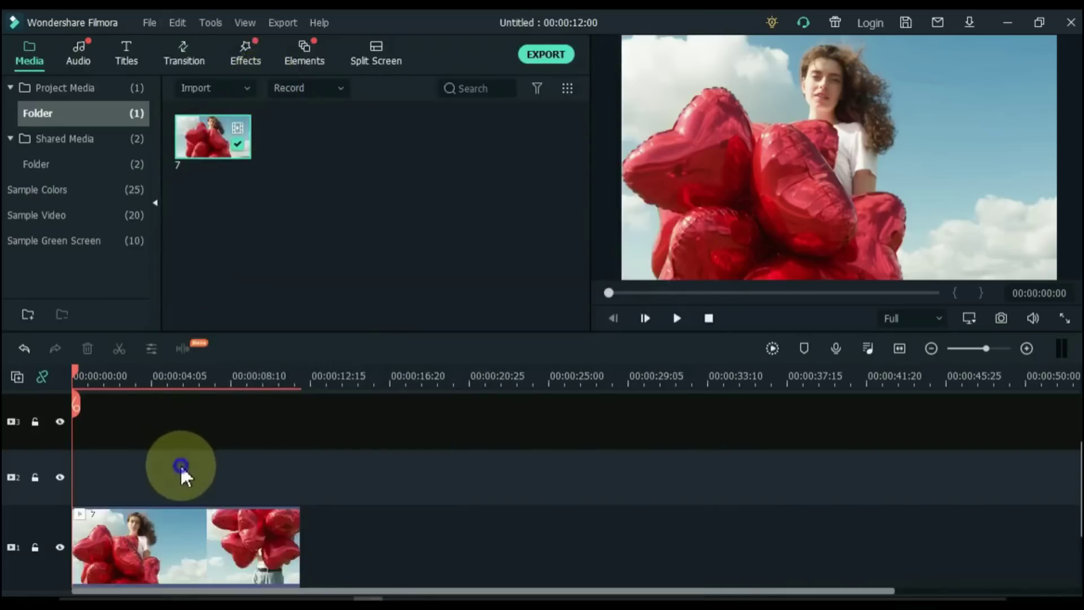
pyautogui.click(227, 71)
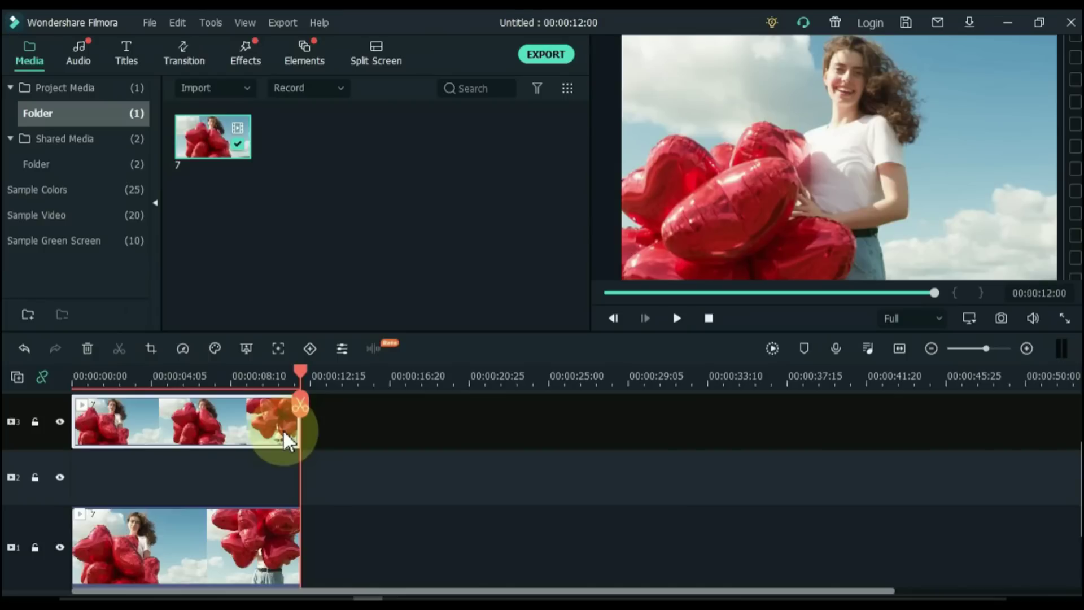
# Step: Undo the paste on video track 3 and paste clip 7 onto video track 2 at the timeline start
pyautogui.hotkey('ctrl', 'z')
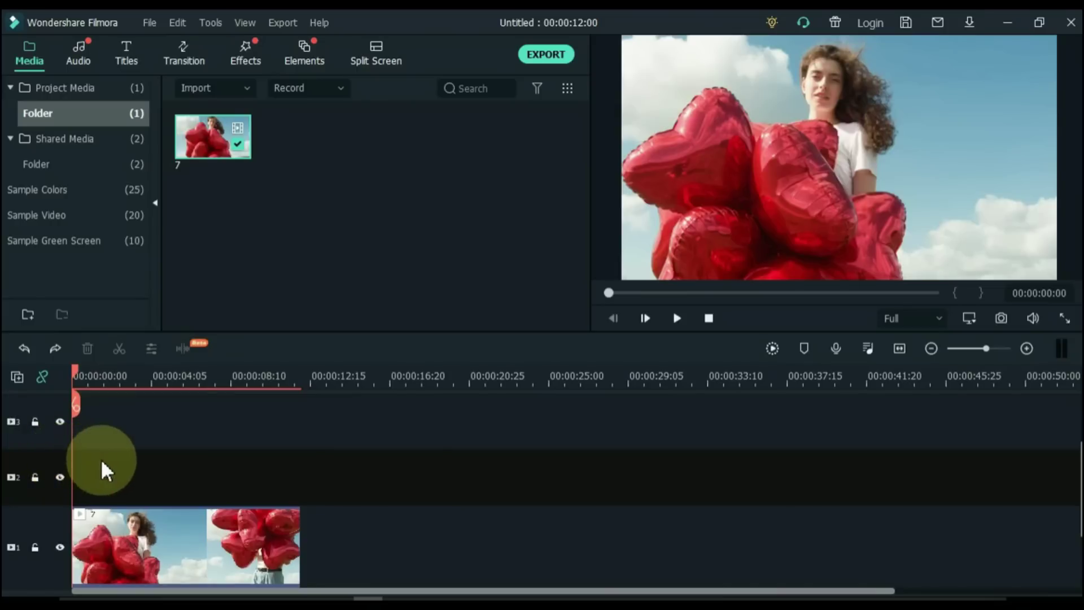
pyautogui.hotkey('ctrl', 'v')
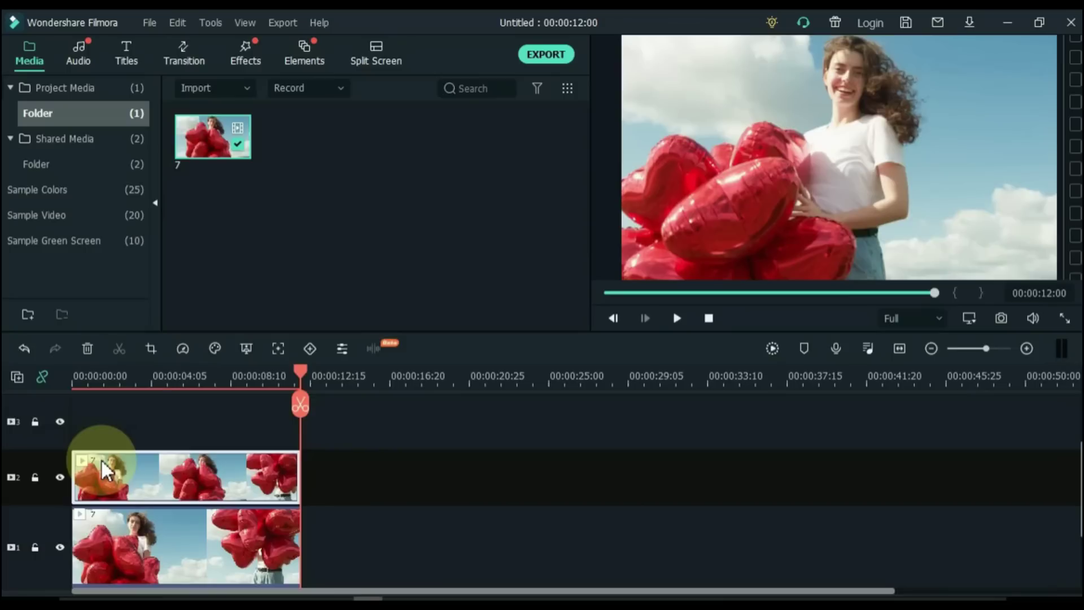
pyautogui.click(133, 376)
pyautogui.click(57, 406)
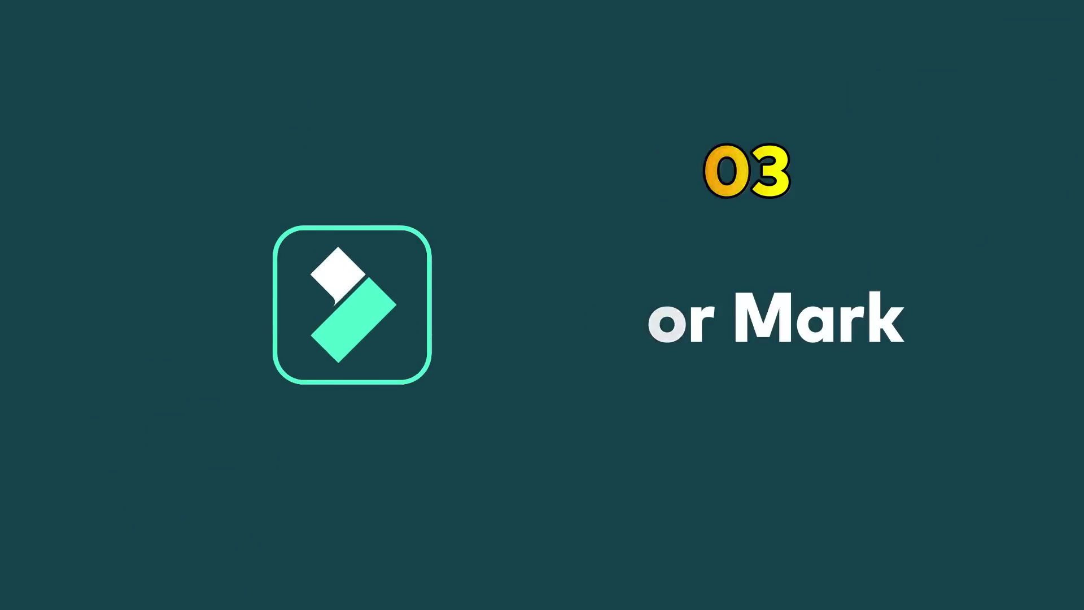
# Step: Split clip 8 into five pieces, with the first cut at 00:00:01:00 and the last at 00:00:05:07
pyautogui.click(117, 351)
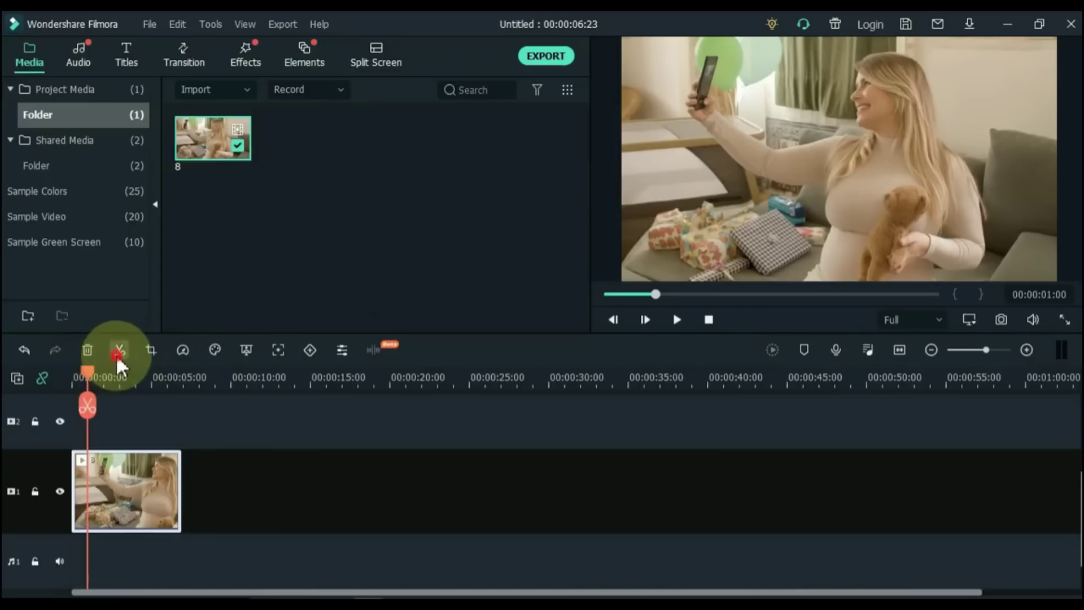
pyautogui.click(125, 350)
pyautogui.moveTo(90, 378); pyautogui.dragTo(153, 366)
pyautogui.click(121, 351)
pyautogui.click(121, 352)
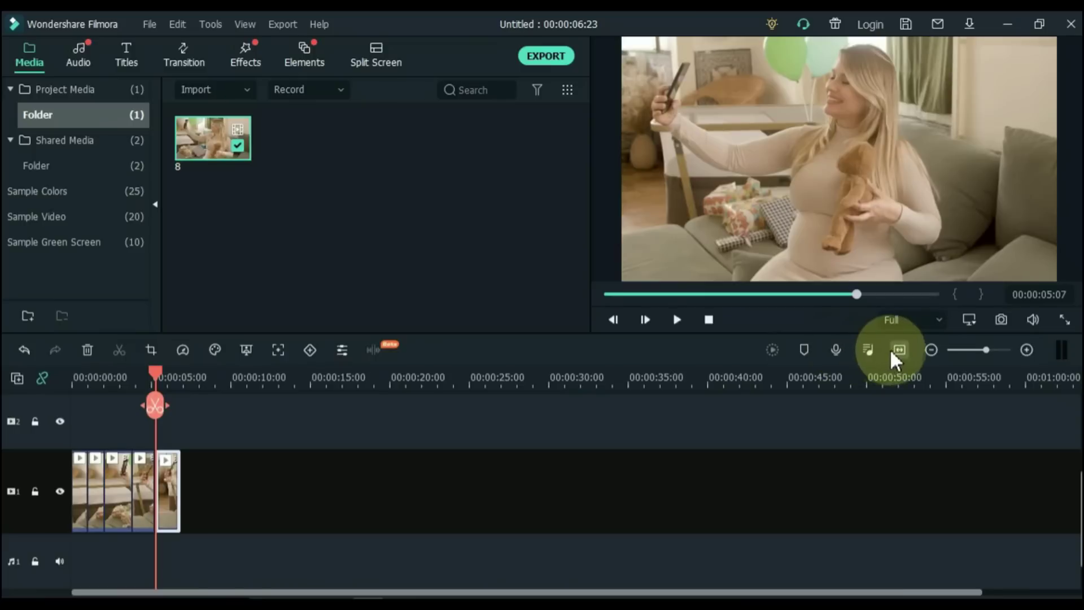
# Step: Fit the whole clip in the timeline and give the fourth piece a yellow colour mark and the third piece a grey one
pyautogui.click(899, 349)
pyautogui.click(788, 431)
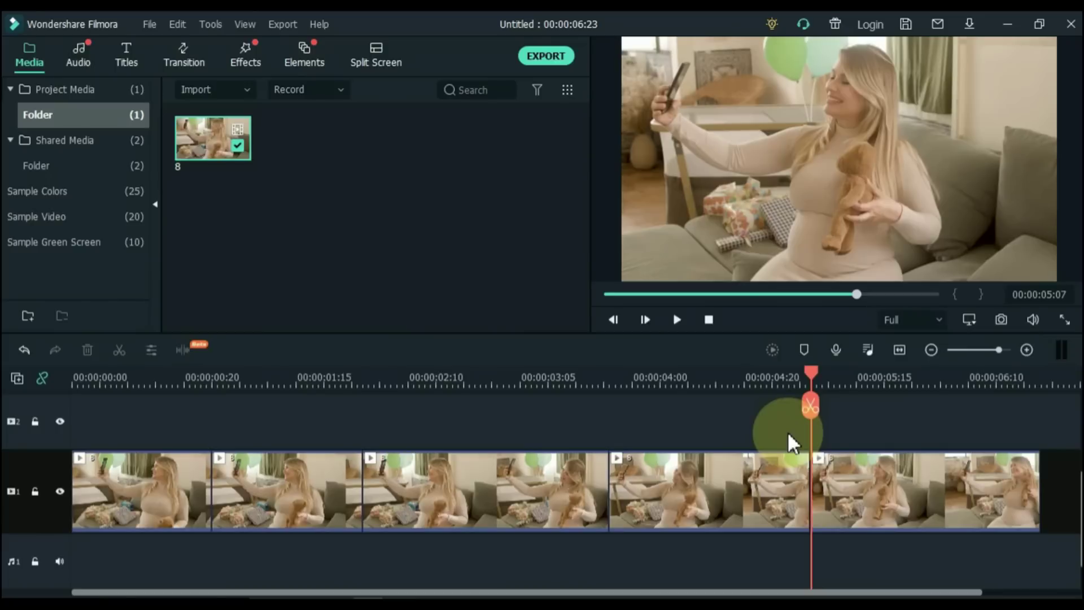
pyautogui.click(762, 476)
pyautogui.rightClick(762, 473)
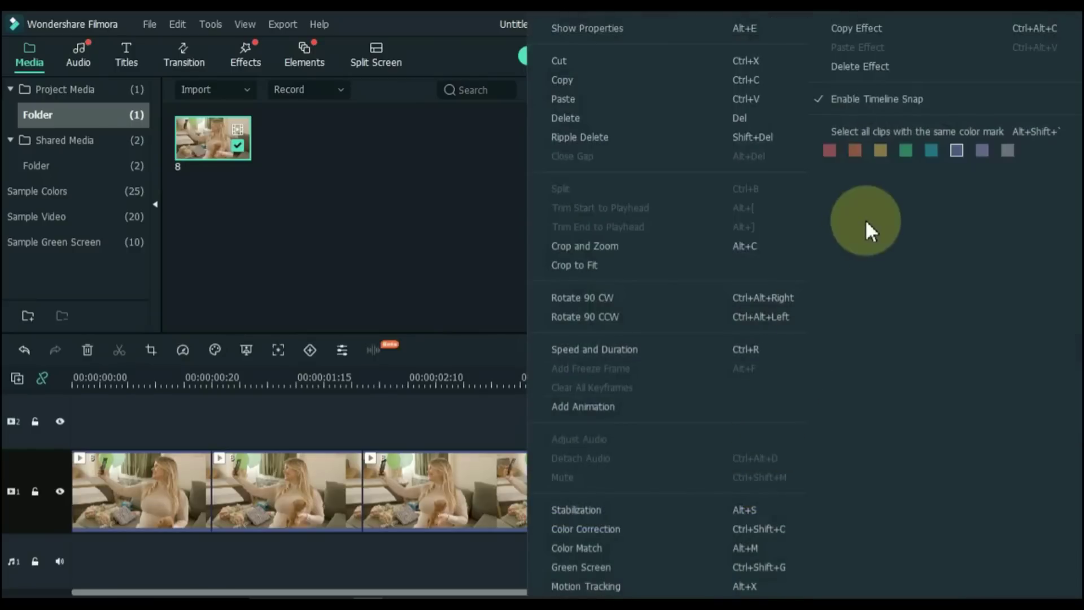
pyautogui.click(881, 151)
pyautogui.click(740, 434)
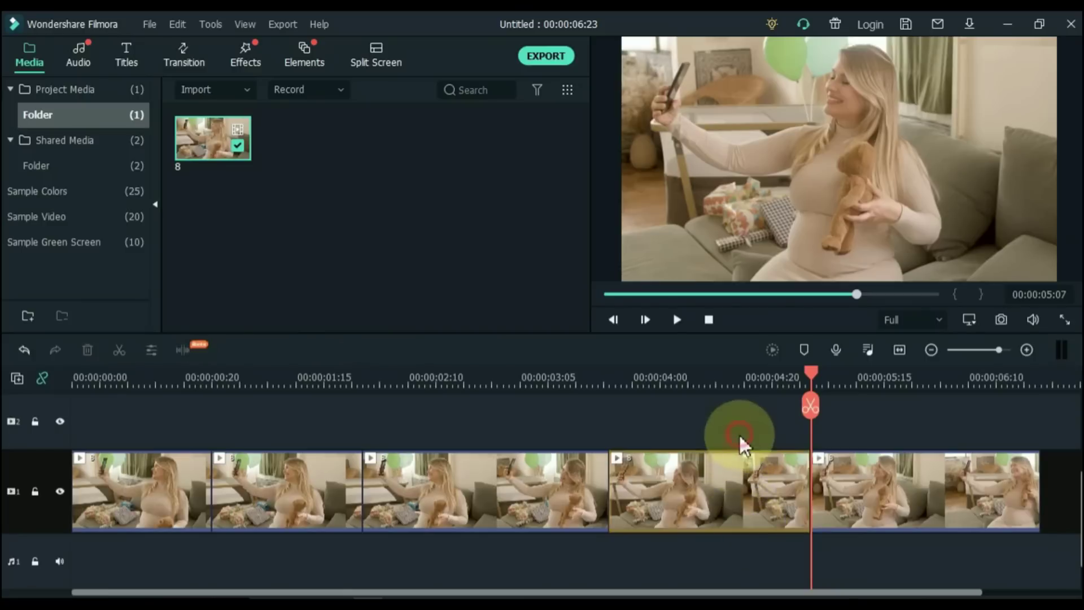
pyautogui.click(529, 500)
pyautogui.rightClick(529, 500)
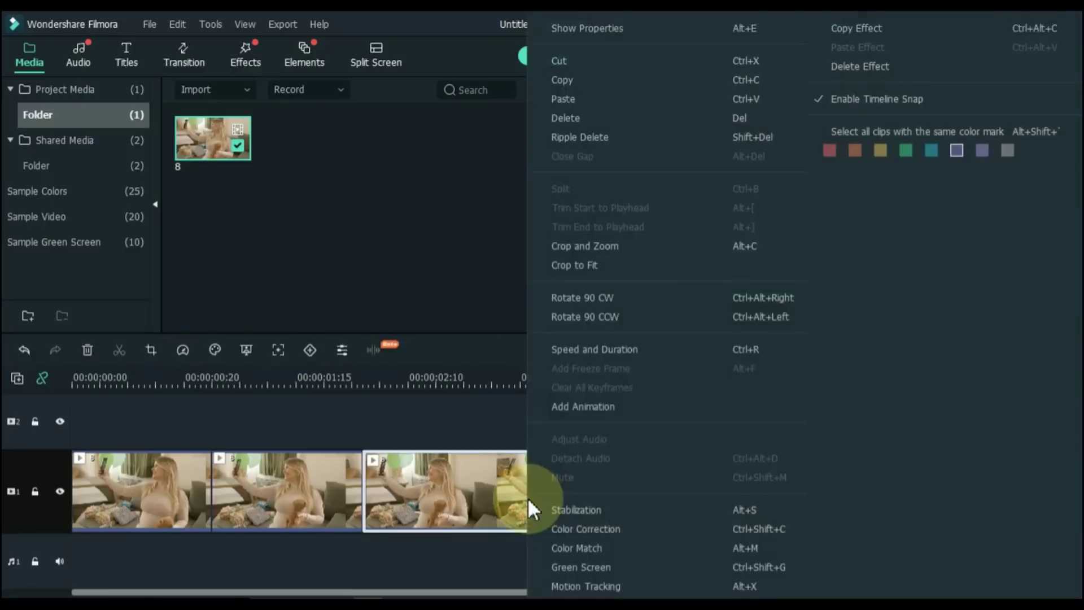
pyautogui.click(1007, 150)
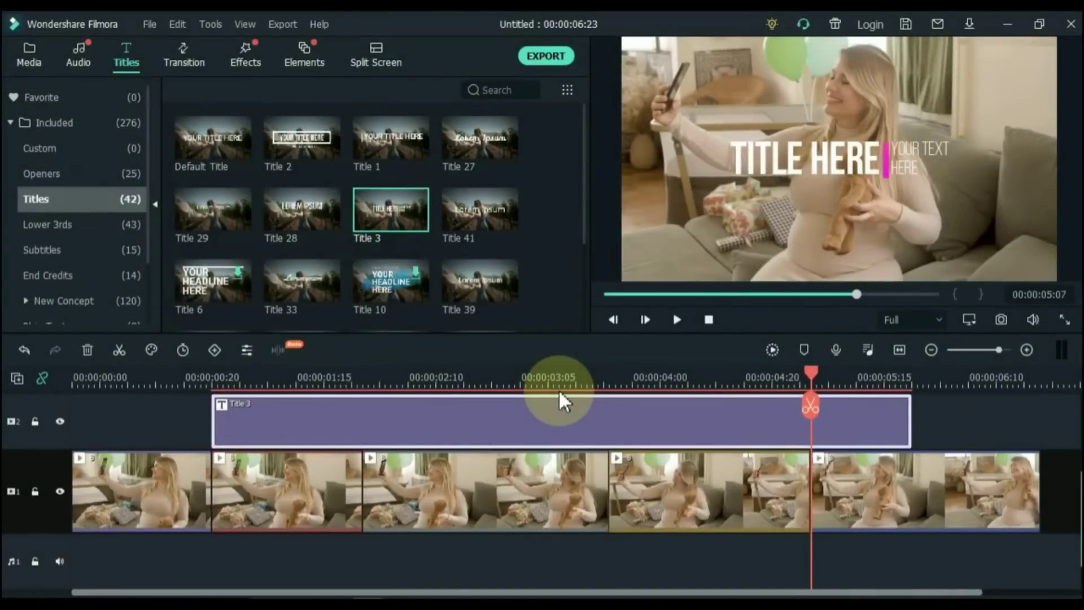
# Step: Split the Title 3 clip on video track 2 into three pieces, making the second cut at 00:00:02:02
pyautogui.click(569, 388)
pyautogui.click(571, 405)
pyautogui.click(363, 375)
pyautogui.click(363, 405)
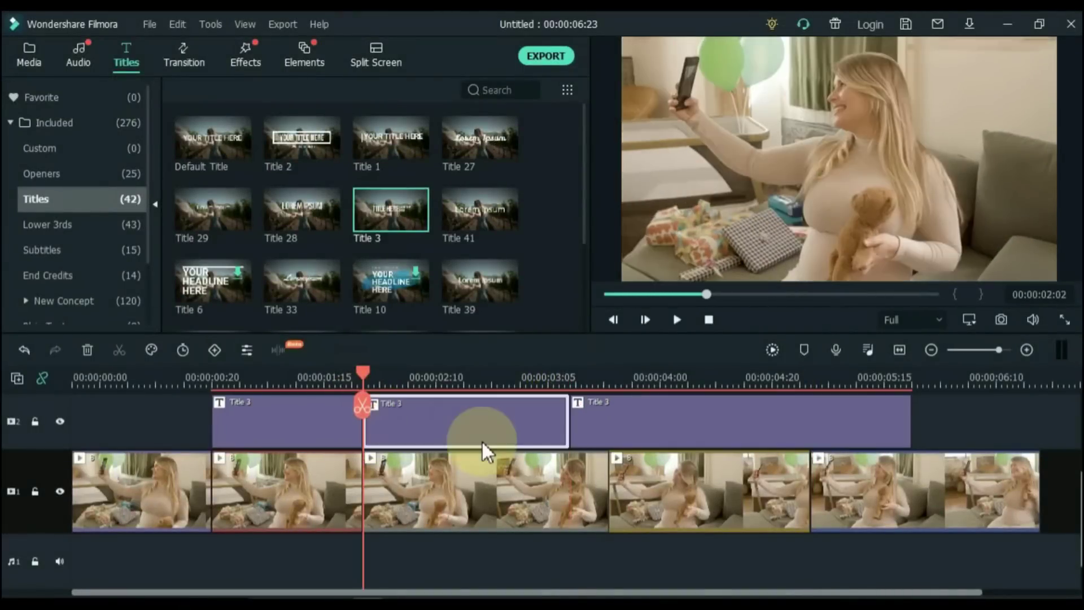
# Step: Give the middle title piece a yellow colour mark and assign colour marks to the last and first title pieces
pyautogui.rightClick(468, 438)
pyautogui.click(545, 421)
pyautogui.rightClick(664, 418)
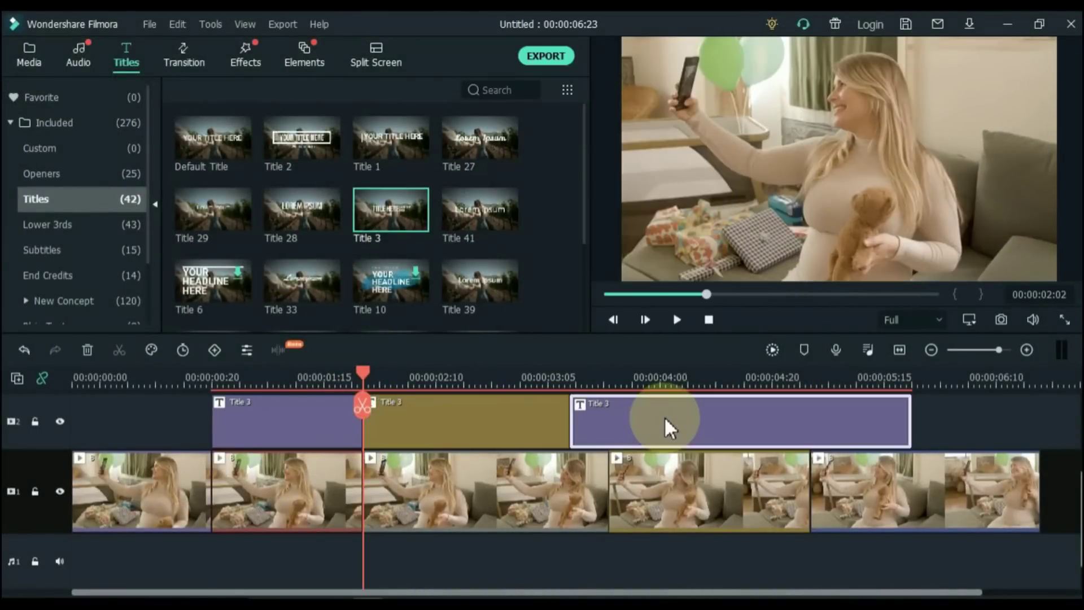
pyautogui.click(790, 414)
pyautogui.rightClick(314, 432)
pyautogui.click(334, 412)
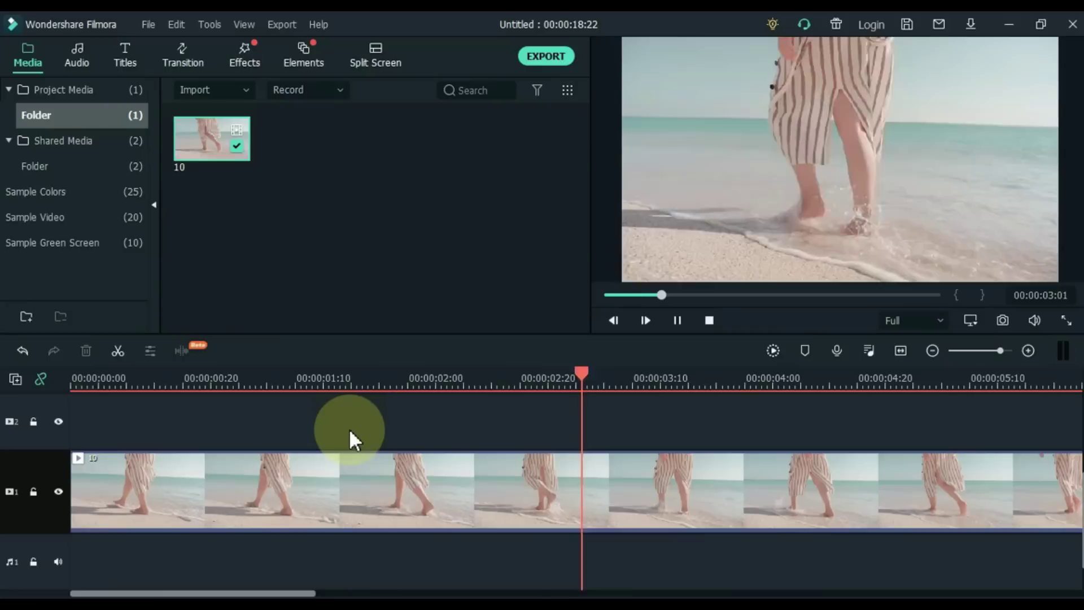
# Step: Start a custom keyframe animation on clip 10, adding keyframes that enlarge its scale and lower its opacity to 57.32%
pyautogui.hotkey('ctrl', '/')
pyautogui.click(324, 490)
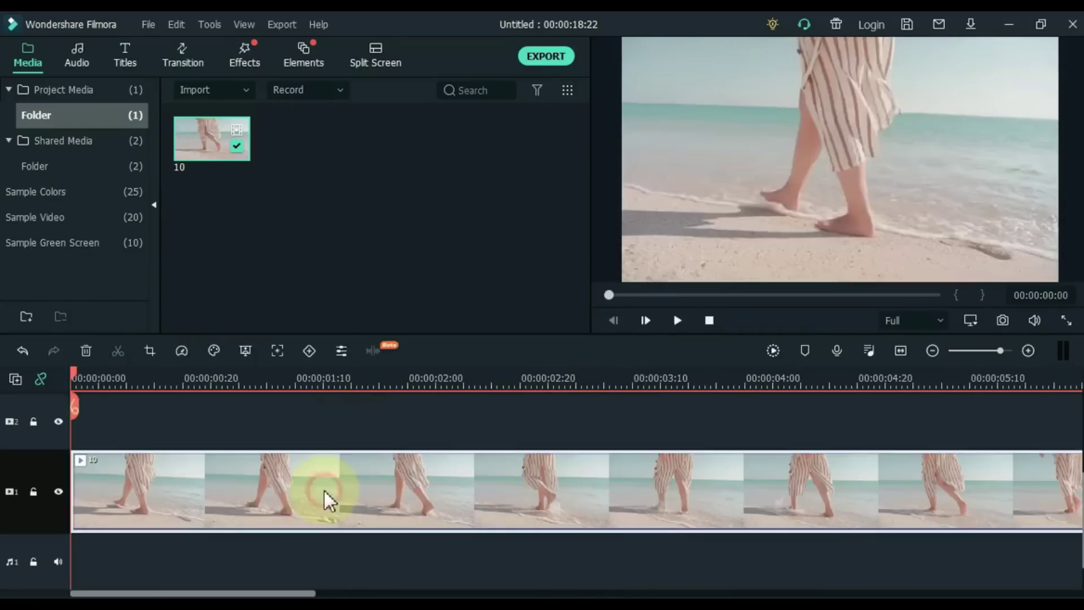
pyautogui.click(309, 350)
pyautogui.click(148, 379)
pyautogui.moveTo(237, 221); pyautogui.dragTo(305, 221)
pyautogui.moveTo(255, 373); pyautogui.dragTo(479, 372)
pyautogui.moveTo(427, 282); pyautogui.dragTo(390, 282)
# Step: Add a rotated keyframe, plus a last one at 00:00:03:16 with rotation reset to 0° and scale reset to 100%
pyautogui.moveTo(480, 373); pyautogui.dragTo(574, 373)
pyautogui.moveTo(182, 188); pyautogui.dragTo(215, 186)
pyautogui.moveTo(574, 373); pyautogui.dragTo(670, 376)
pyautogui.click(518, 188)
pyautogui.click(519, 220)
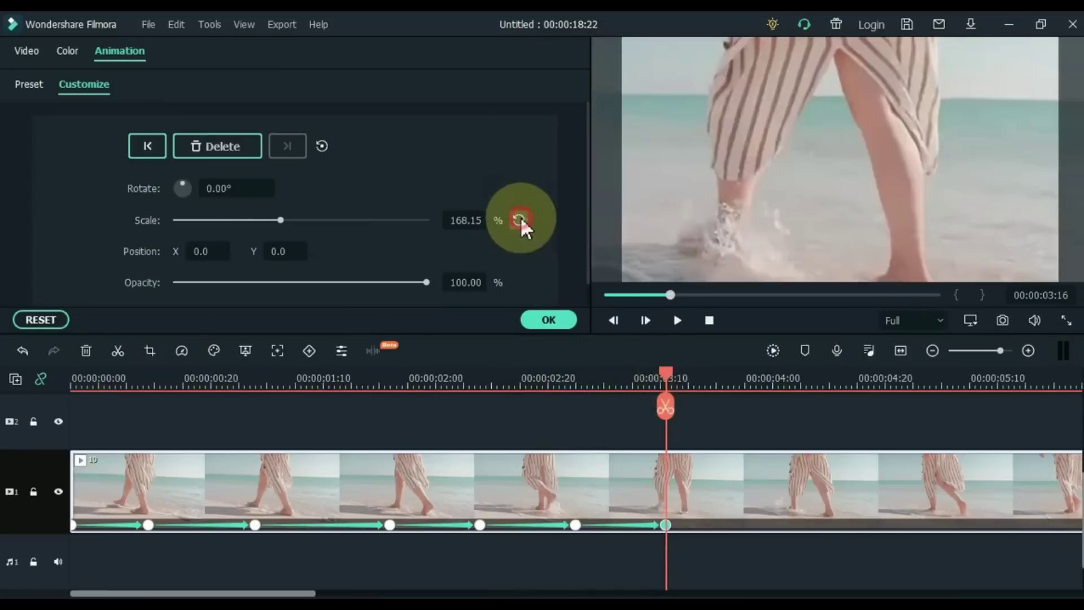
# Step: Play the keyframe animation on clip 10 and pause past its last keyframe
pyautogui.press('space')
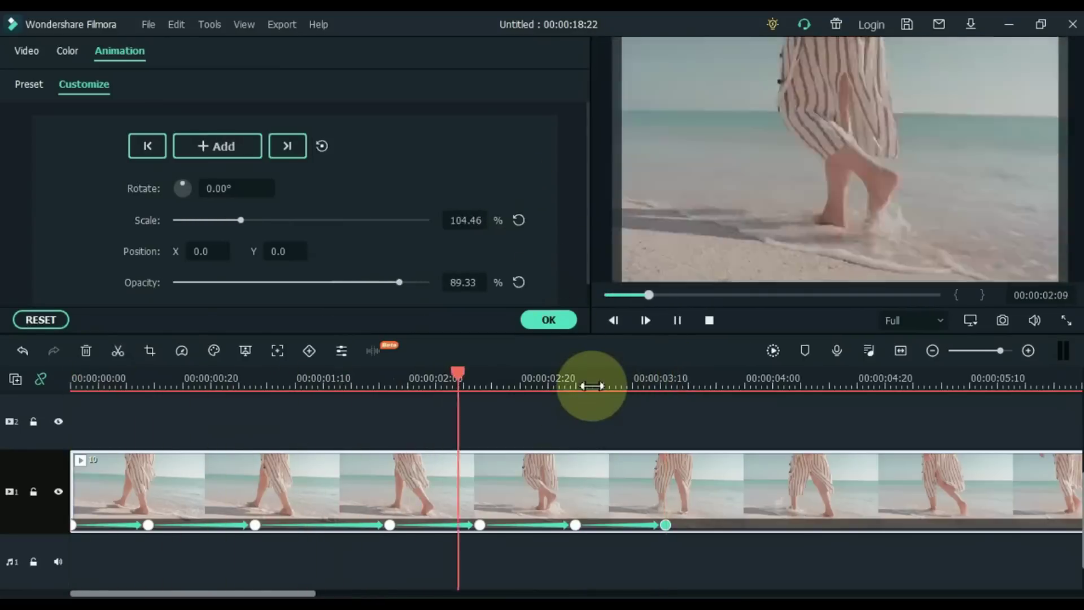
pyautogui.press('space')
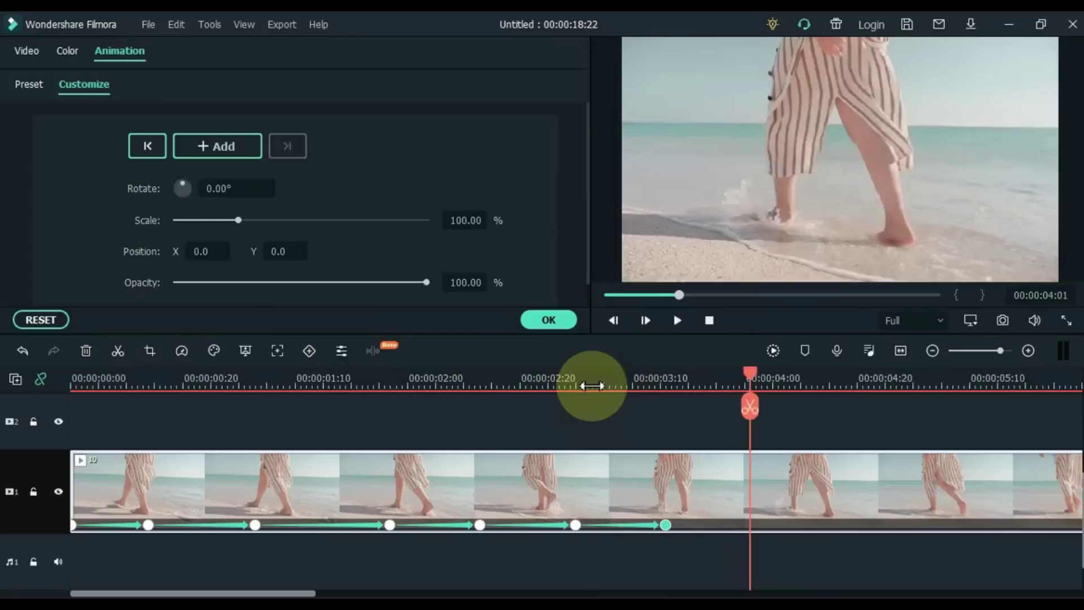
# Step: Delete the last four keyframes of clip 10 one by one
pyautogui.click(665, 524)
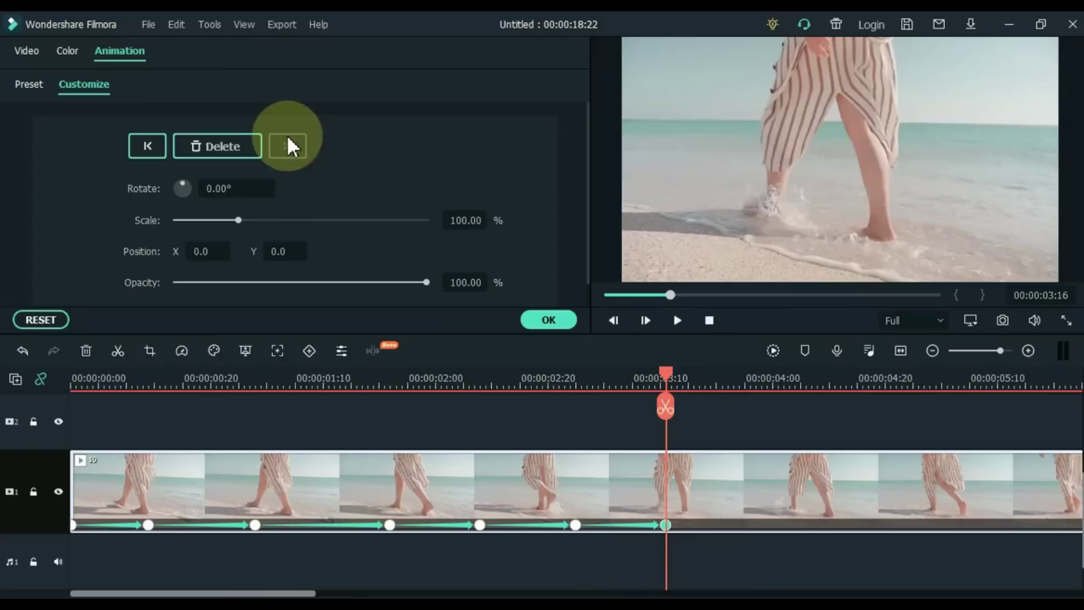
pyautogui.click(250, 144)
pyautogui.click(480, 524)
pyautogui.click(218, 146)
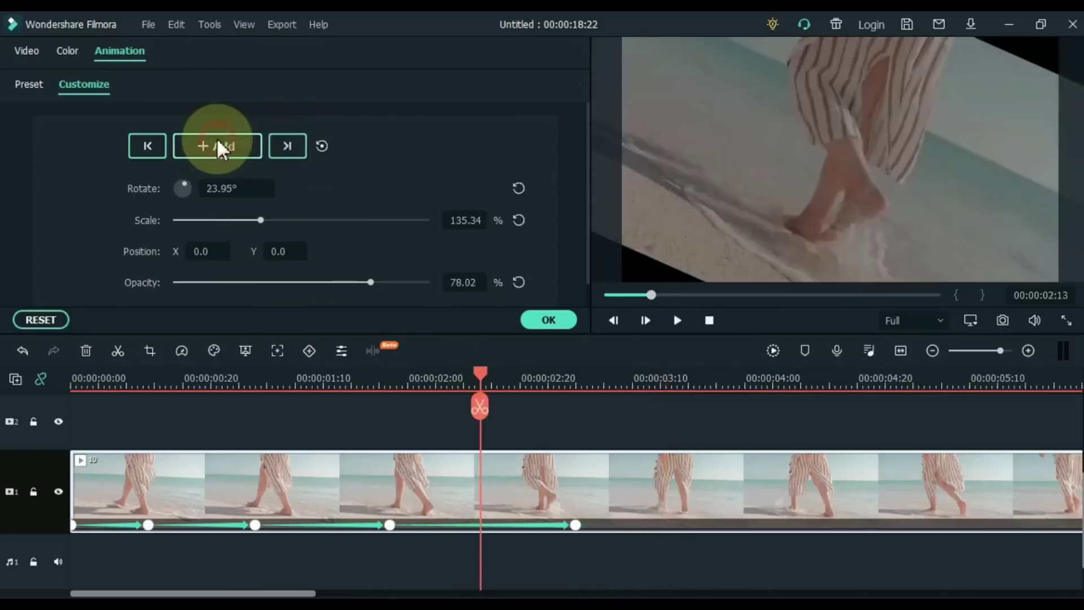
pyautogui.click(575, 525)
pyautogui.click(237, 148)
pyautogui.click(389, 524)
pyautogui.click(216, 147)
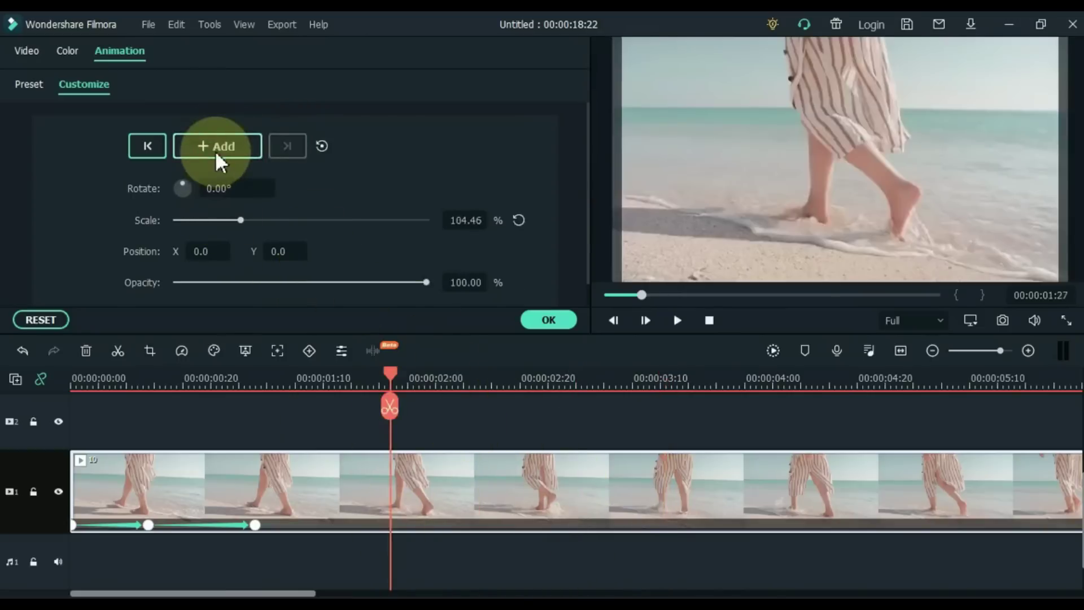
# Step: Undo the four keyframe deletions on clip 10
pyautogui.hotkey('ctrl', 'z')
pyautogui.hotkey('ctrl', 'z')
pyautogui.hotkey('ctrl', 'z')
pyautogui.hotkey('ctrl', 'z')
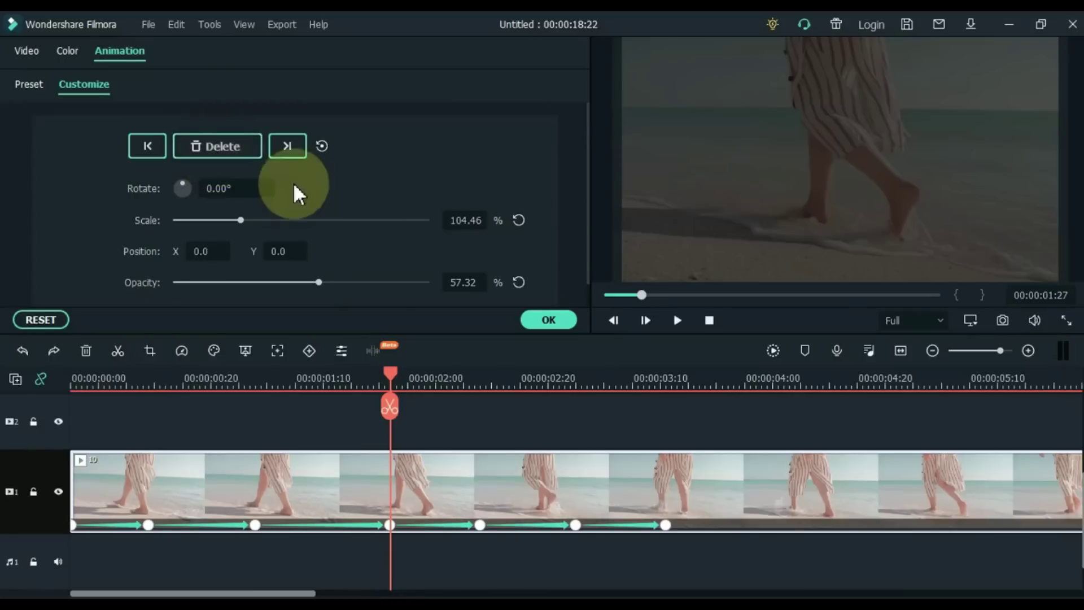
# Step: Accept the animation settings and clear all keyframes from clip 10 at once
pyautogui.click(543, 320)
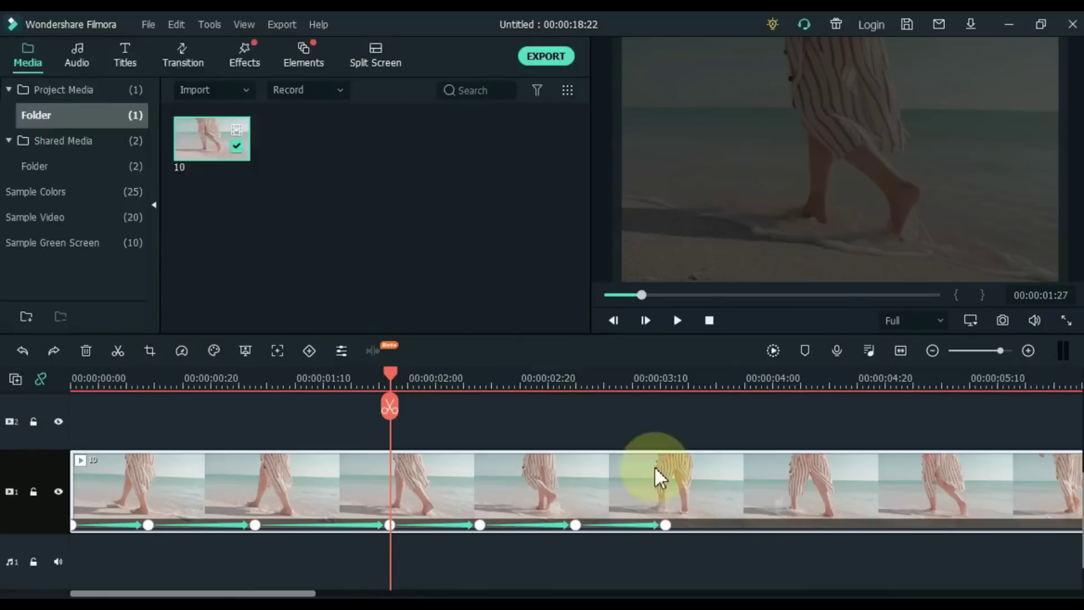
pyautogui.rightClick(679, 509)
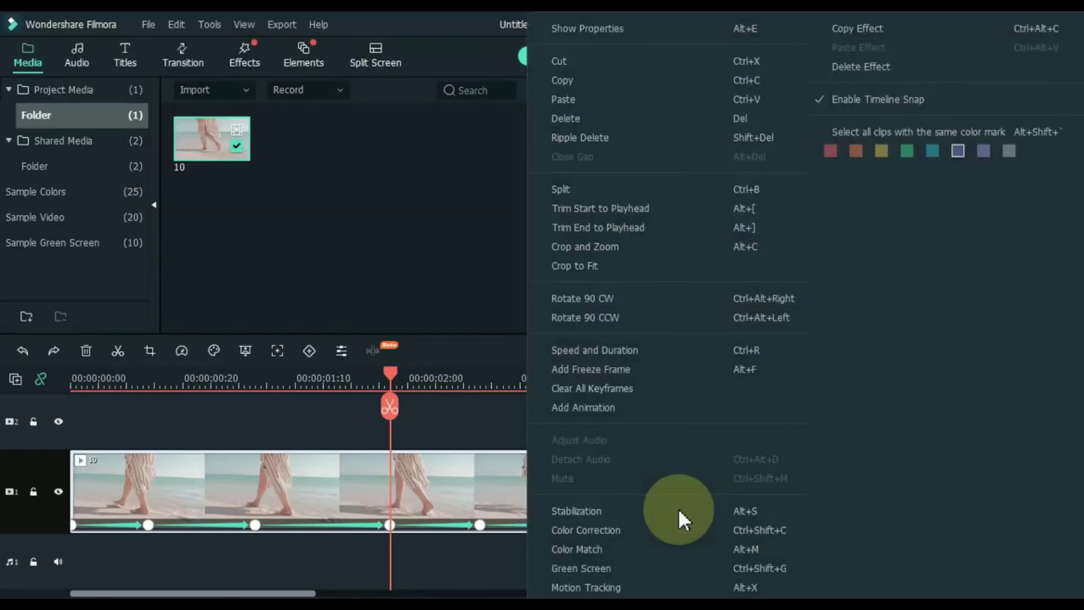
pyautogui.click(599, 385)
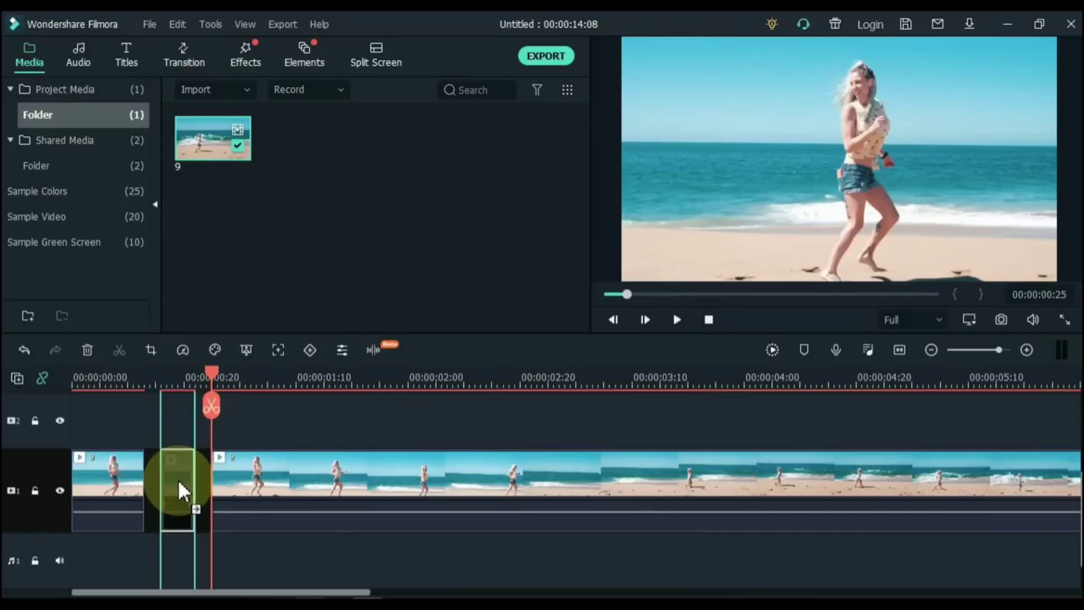
# Step: Turn off Timeline Snap and move the short middle piece of clip 9 freely inside the gap on video track 1
pyautogui.moveTo(178, 478); pyautogui.dragTo(191, 436)
pyautogui.rightClick(191, 436)
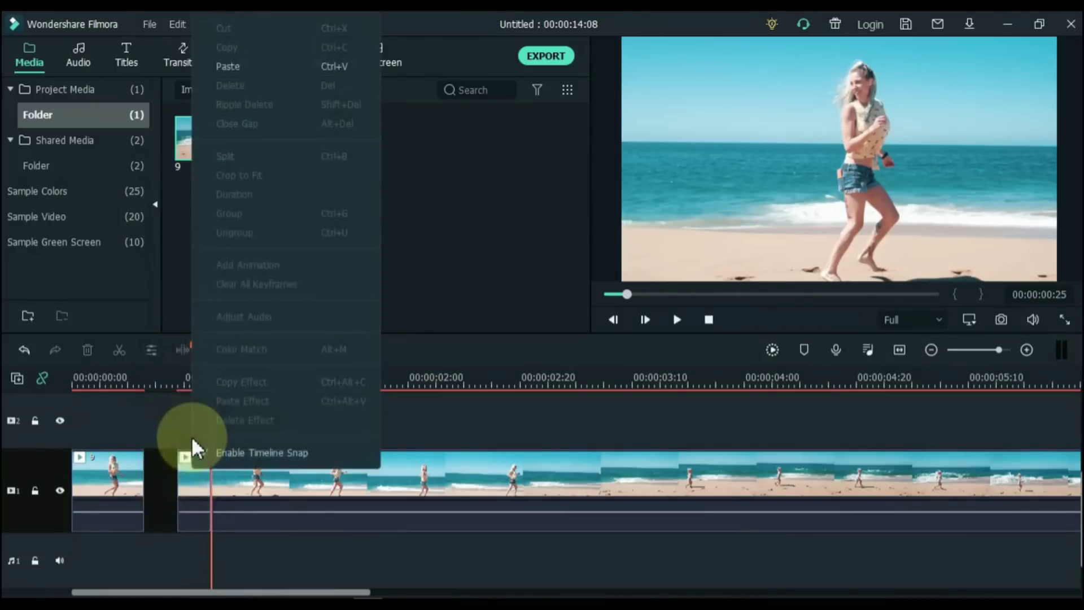
pyautogui.click(245, 453)
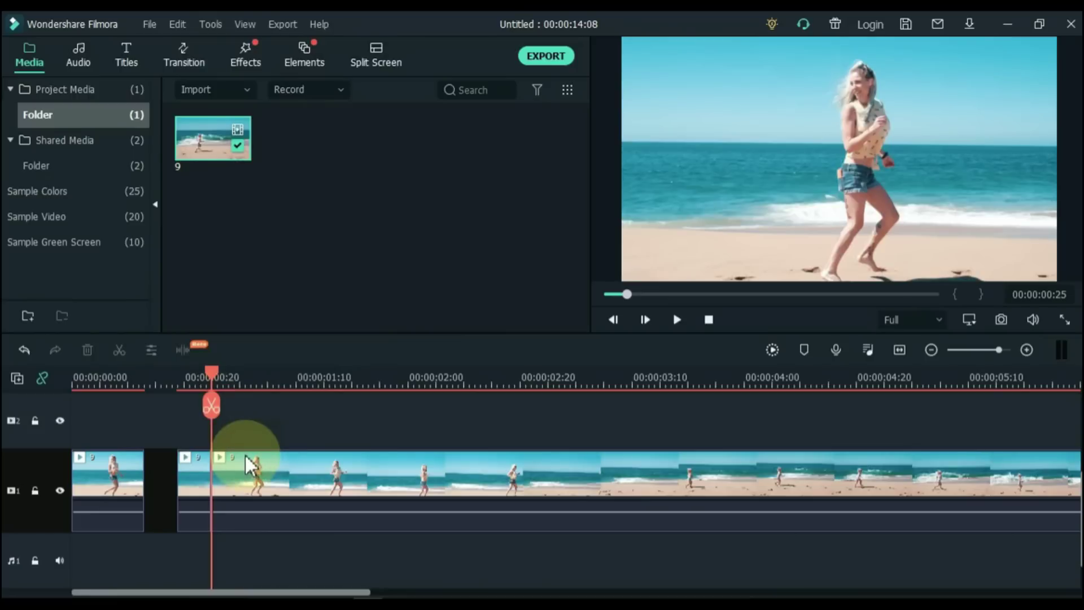
pyautogui.moveTo(187, 468); pyautogui.dragTo(166, 472)
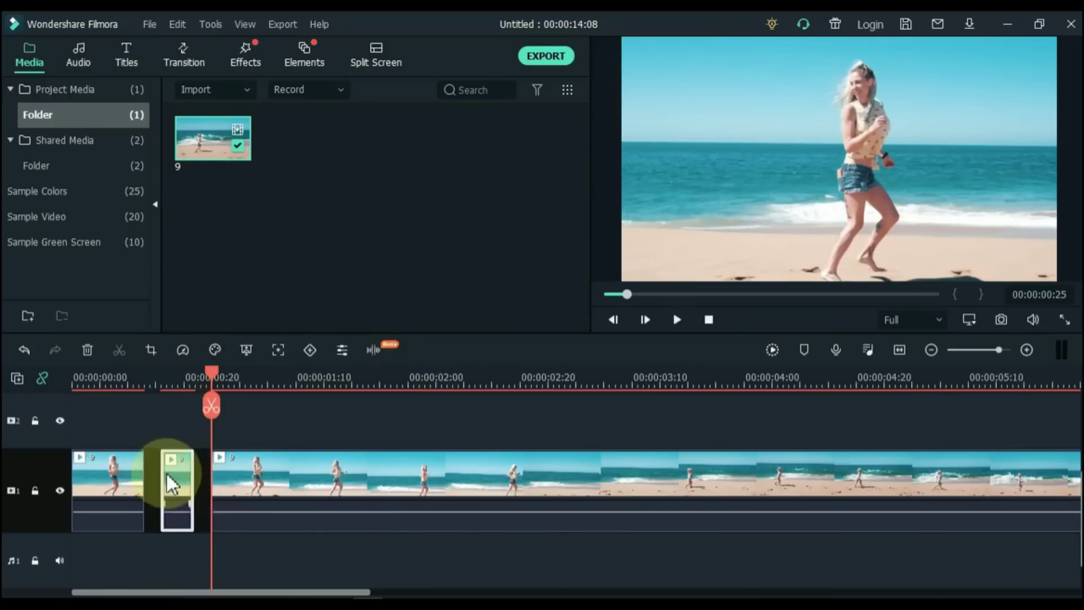
# Step: Turn Timeline Snap back on and move the short middle piece of clip 9 back and forth within the gap
pyautogui.rightClick(184, 431)
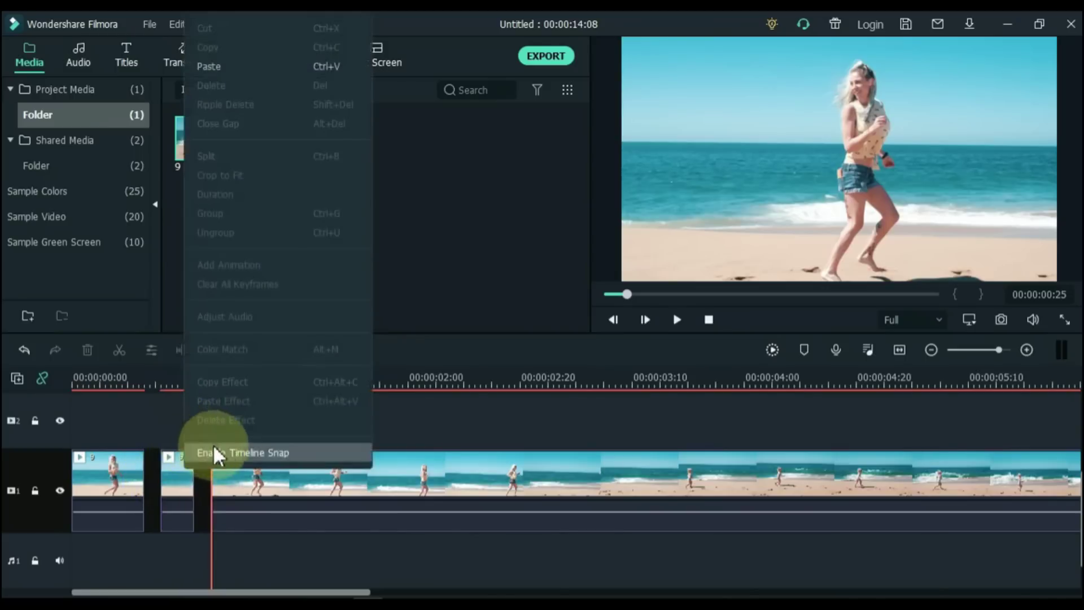
pyautogui.click(232, 450)
pyautogui.click(179, 467)
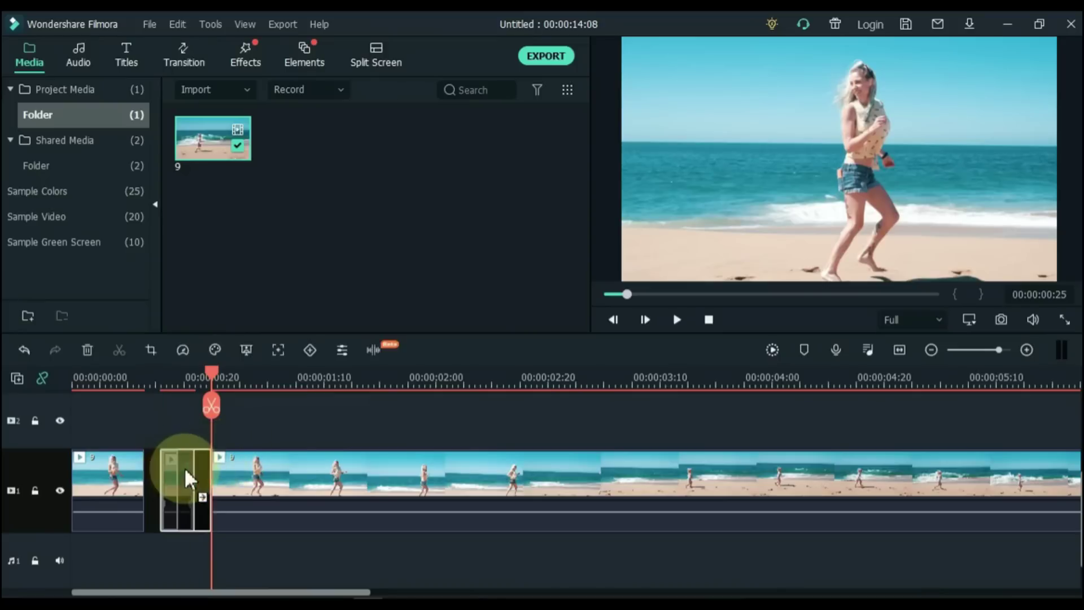
pyautogui.moveTo(171, 466); pyautogui.dragTo(155, 466)
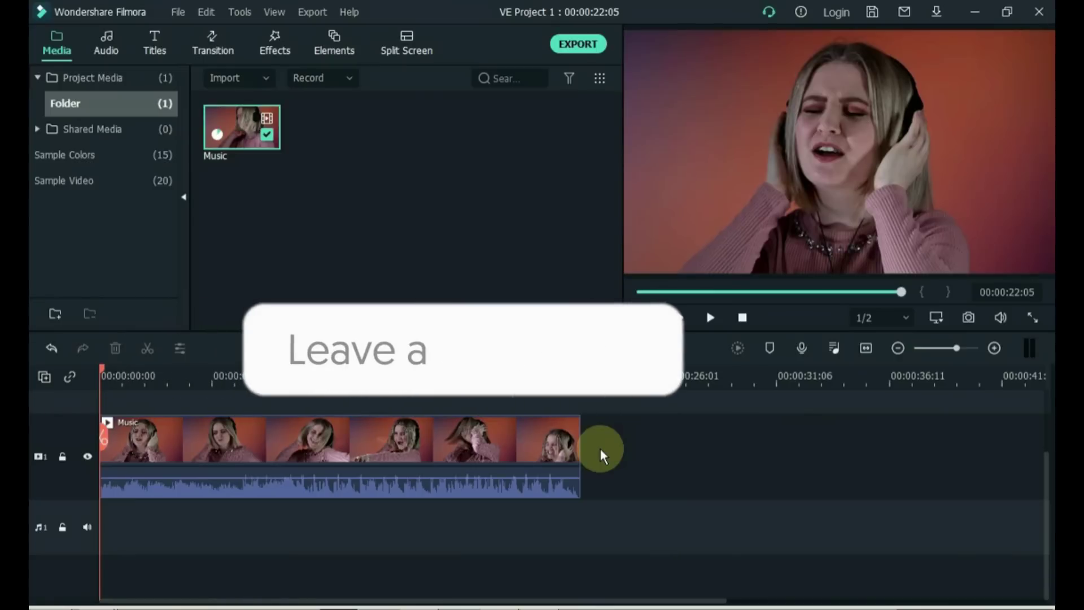
# Step: Play the Music clip from the start of the timeline
pyautogui.press('space')
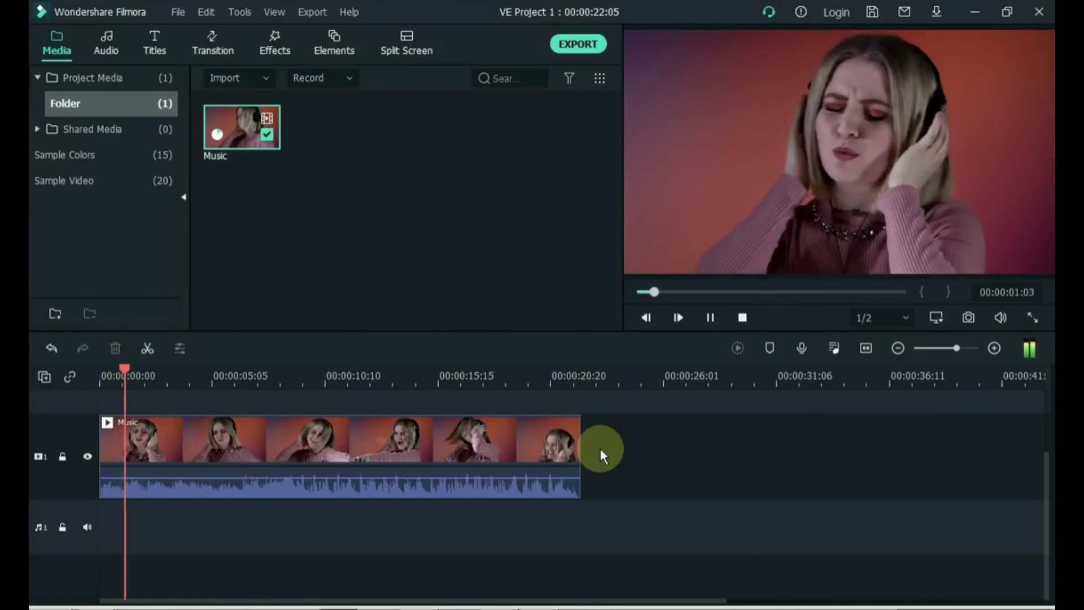